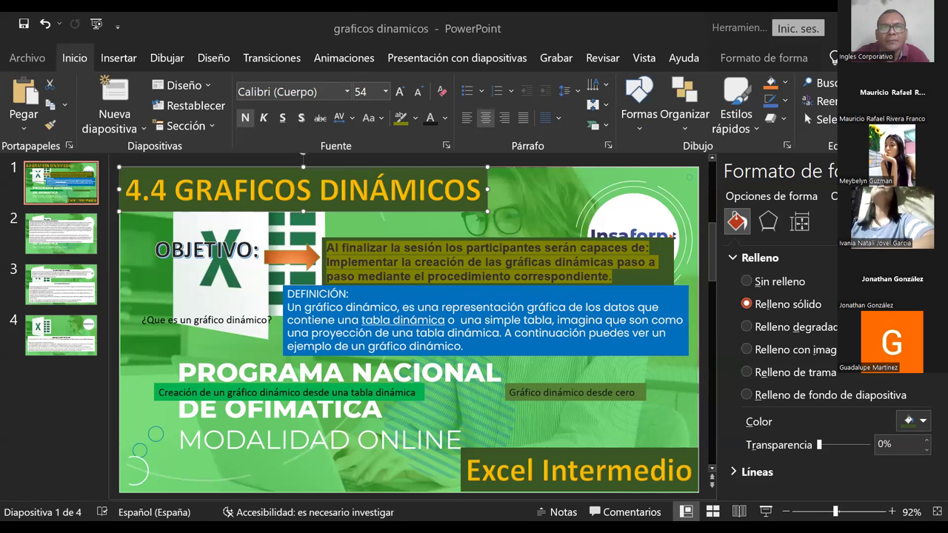
# Step: Start the full-screen slideshow from the title slide 4.4 GRAFICOS DINÁMICOS
pyautogui.press('F5')
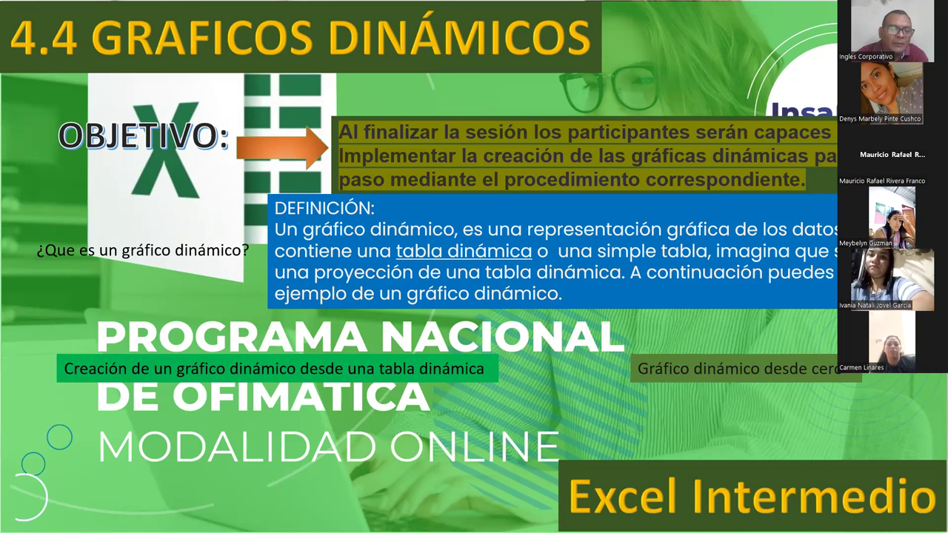
# Step: Advance to the GRÁFICO CLÁSICO VS. GRÁFICO DINÁMICO comparison slide
pyautogui.click(94, 322)
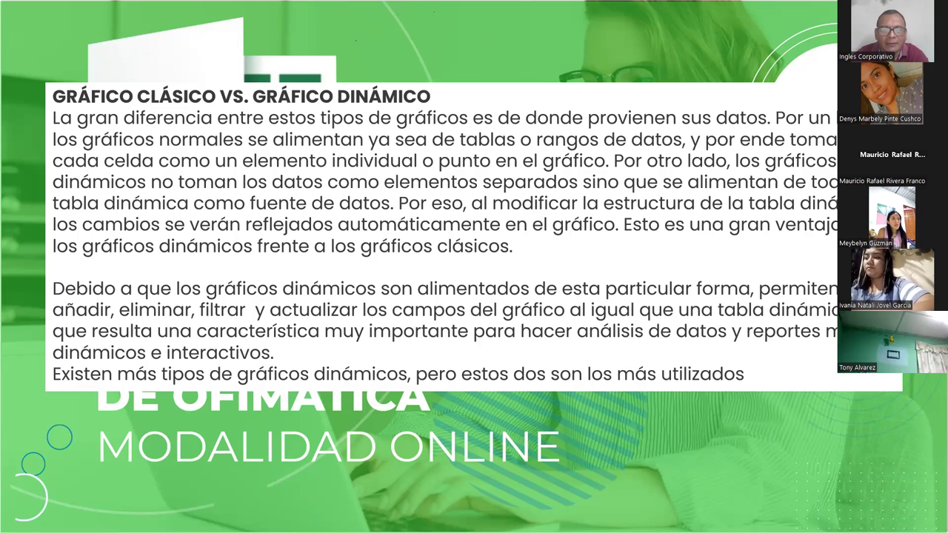
pyautogui.press('Right')
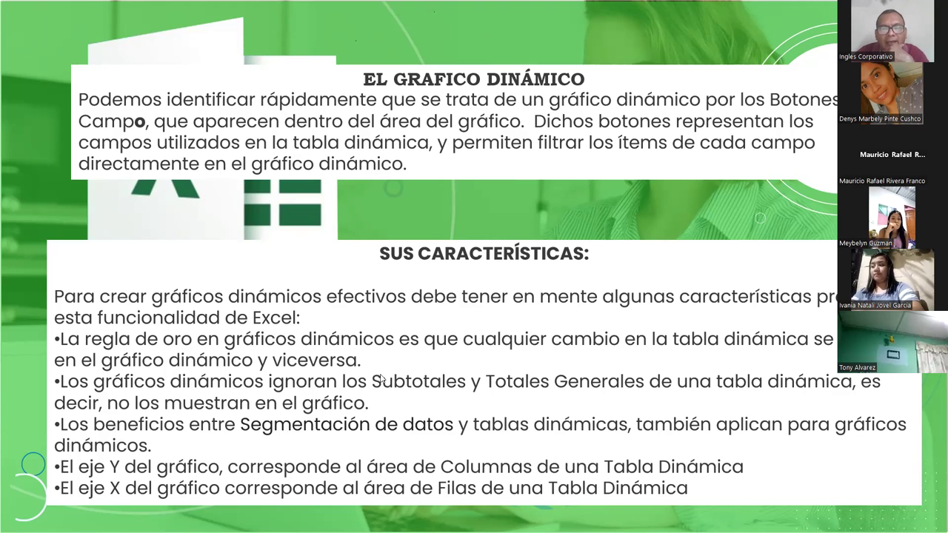
pyautogui.click(399, 353)
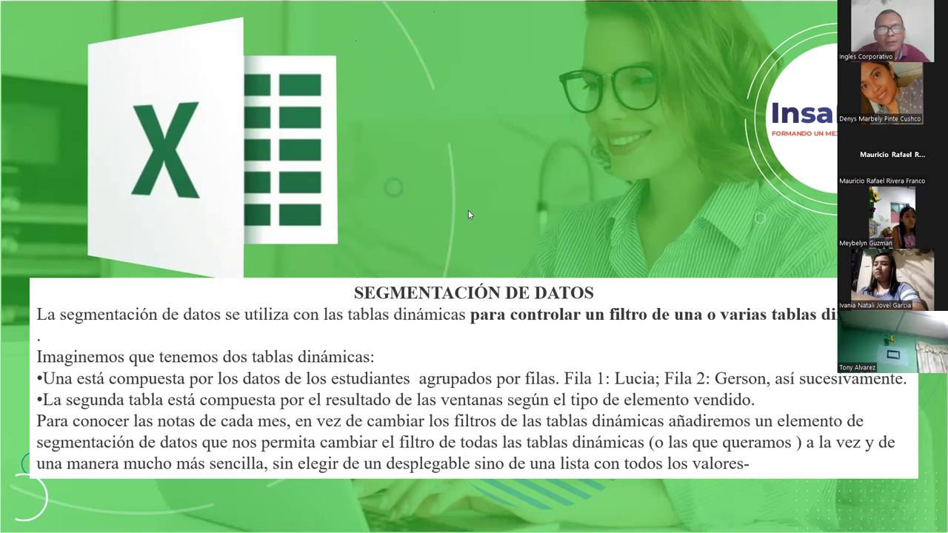
# Step: Switch to the browser and scroll through the 4.4 Gráficos dinámicos pivot-chart lesson steps
pyautogui.hotkey('alt', 'Tab')
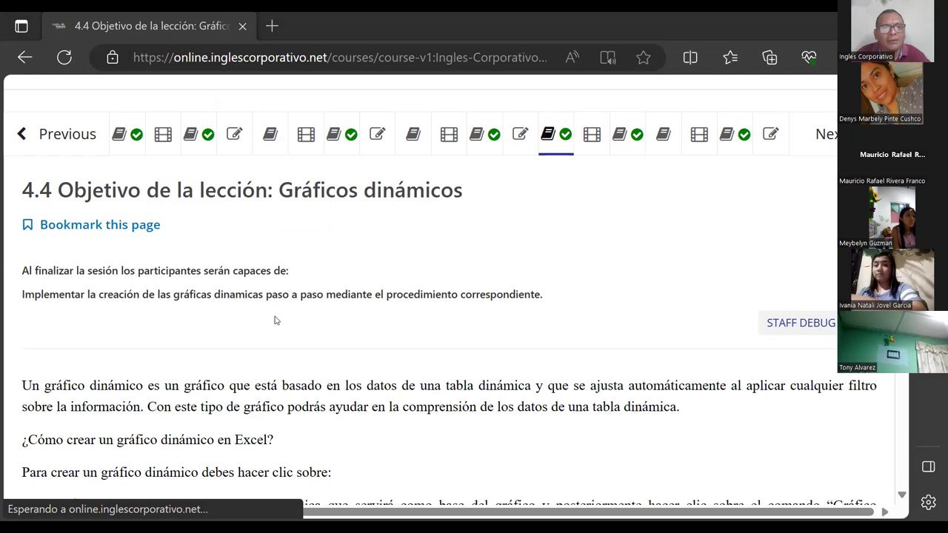
pyautogui.scroll(-1, 276, 322)
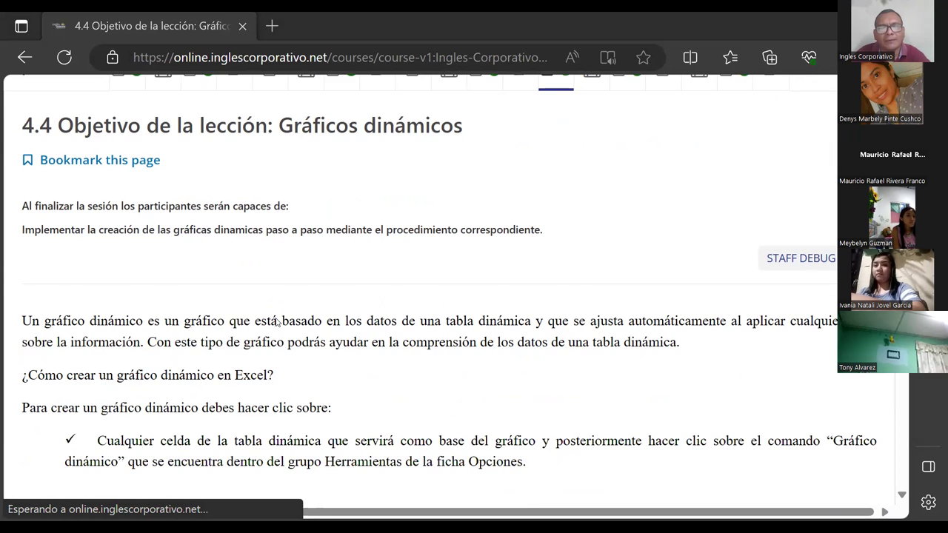
pyautogui.scroll(-1, 276, 322)
pyautogui.scroll(-2, 276, 322)
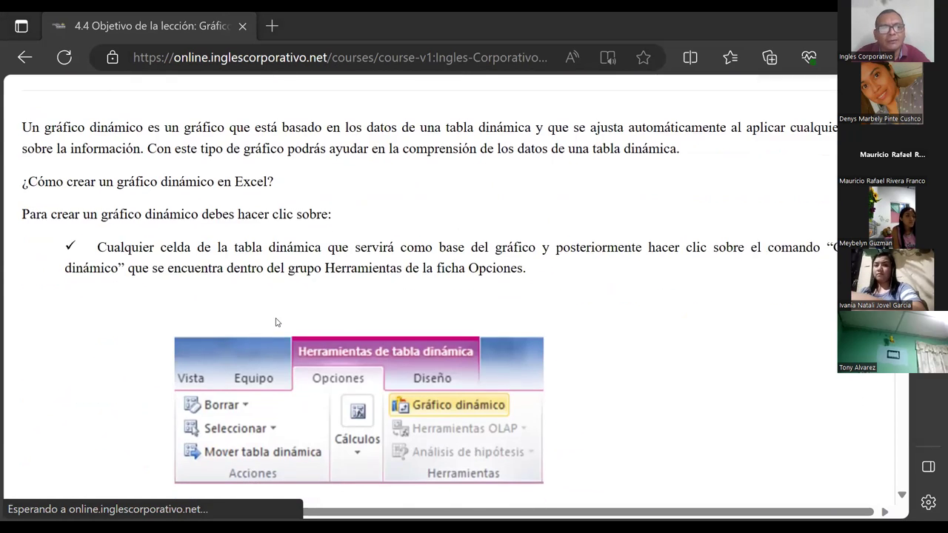
pyautogui.scroll(-1, 276, 322)
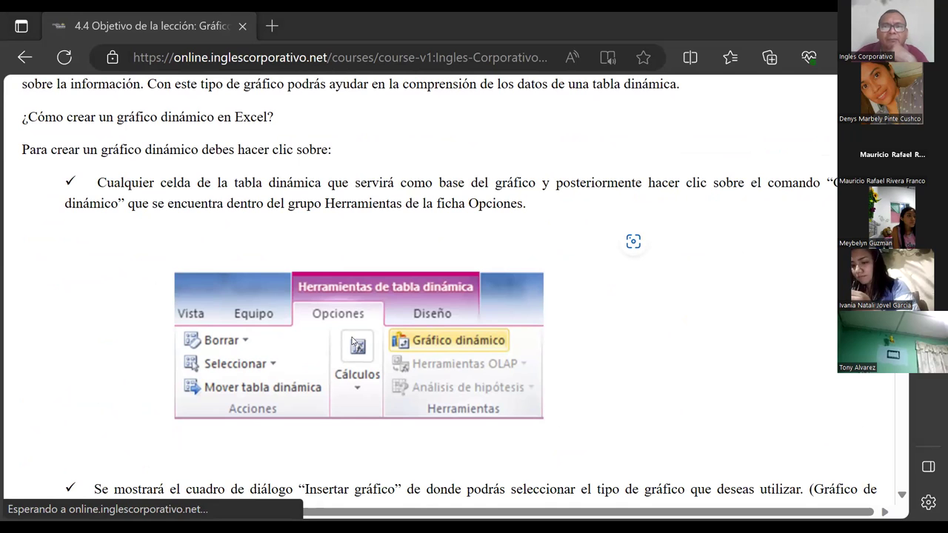
pyautogui.scroll(-3, 345, 342)
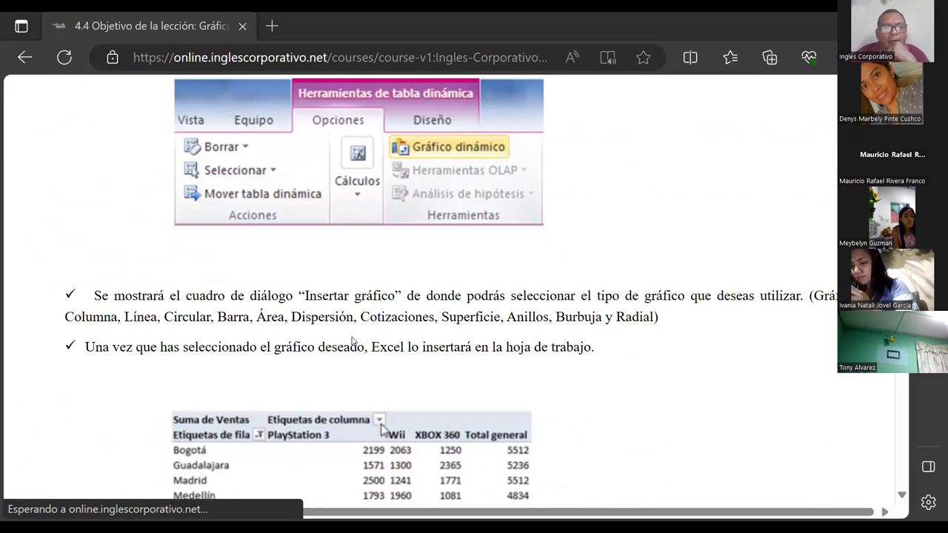
pyautogui.scroll(-2, 339, 341)
pyautogui.scroll(-1, 339, 341)
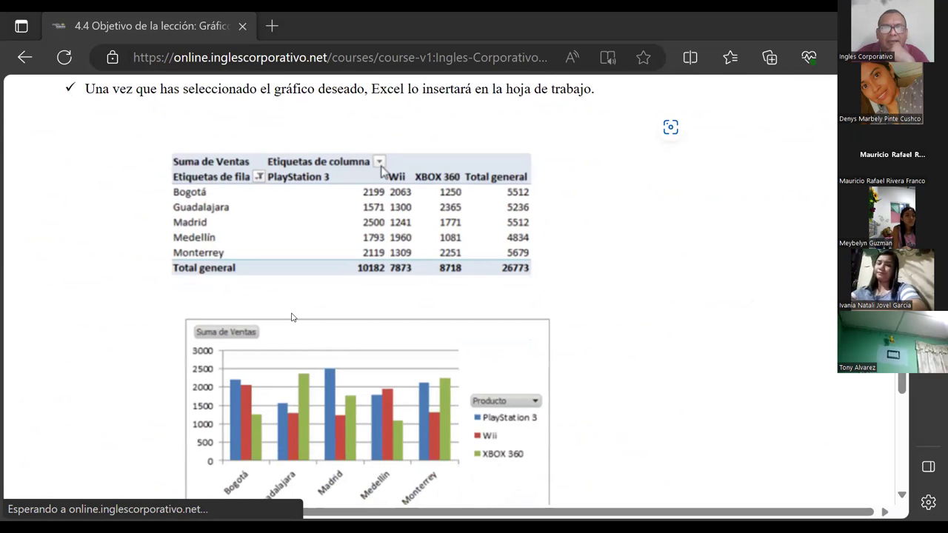
pyautogui.scroll(-2, 339, 334)
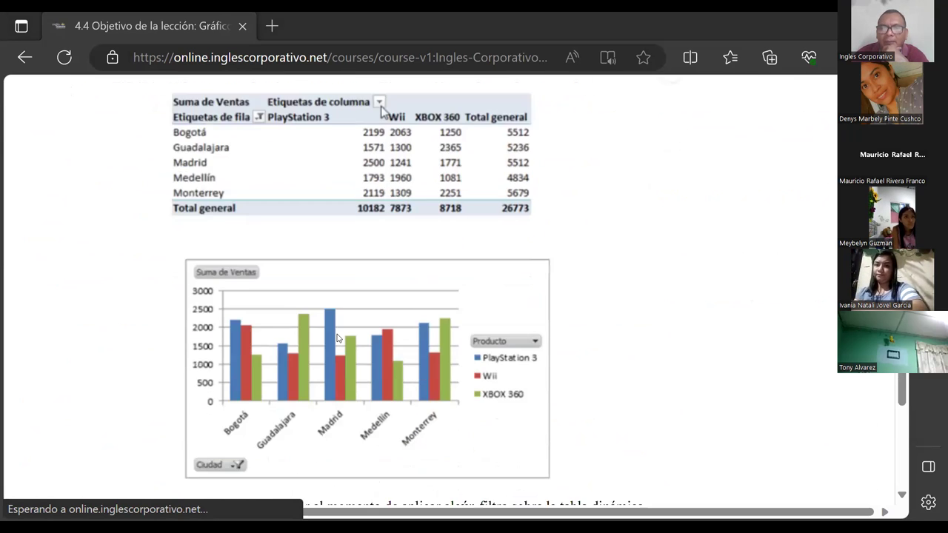
pyautogui.scroll(-3, 337, 338)
pyautogui.scroll(3, 337, 337)
pyautogui.scroll(3, 337, 337)
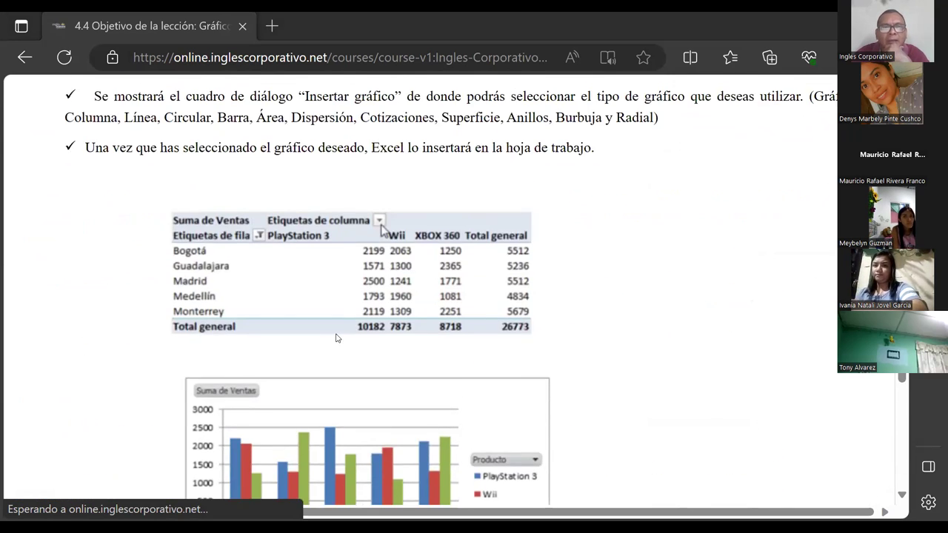
pyautogui.scroll(4, 335, 335)
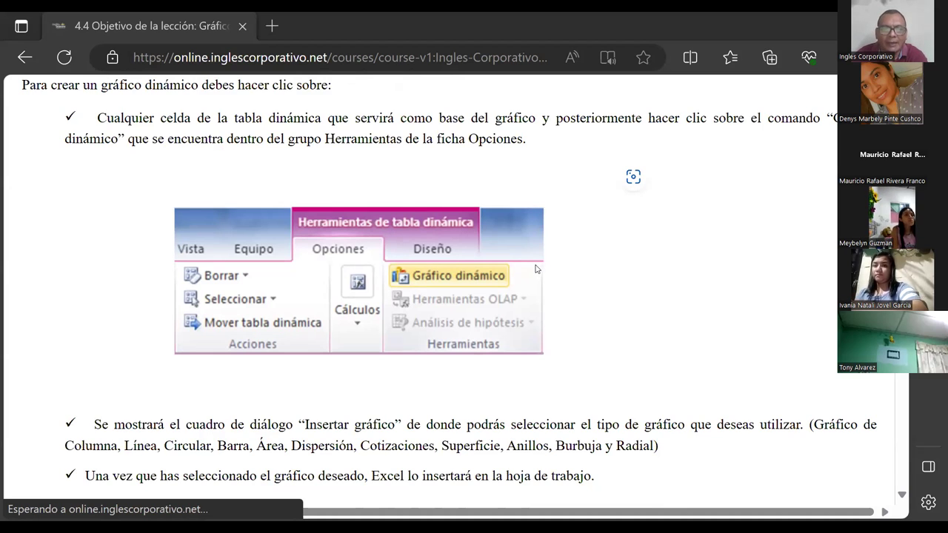
# Step: In Excel's ejemplo5 inicio sheet, select the Vendedor/Producto/precio table A6:C12 for charting
pyautogui.hotkey('alt', 'Tab')
pyautogui.click(309, 499)
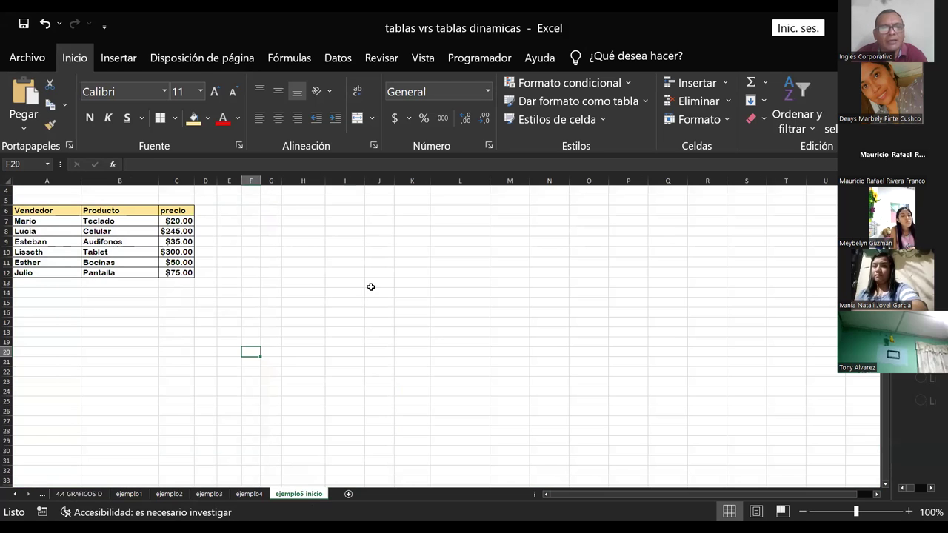
pyautogui.click(371, 288)
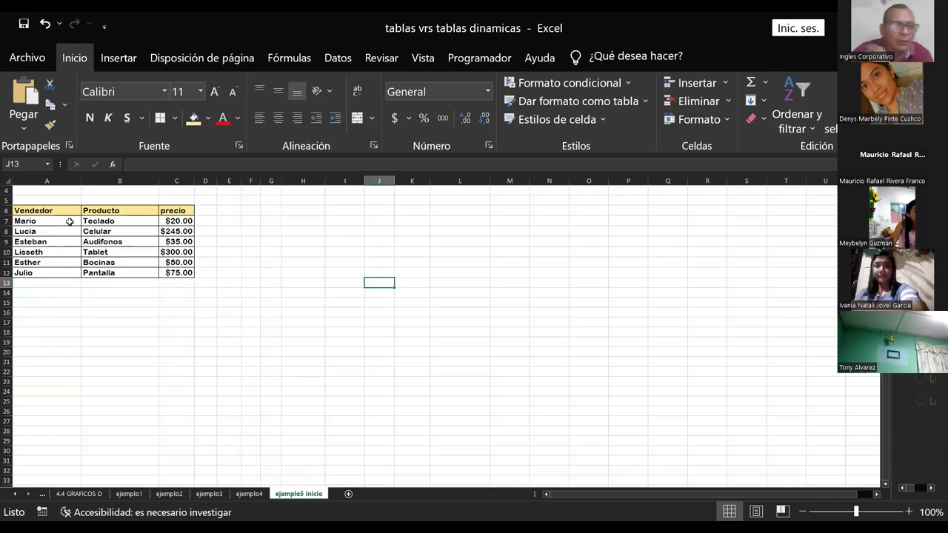
pyautogui.moveTo(28, 209); pyautogui.dragTo(173, 272)
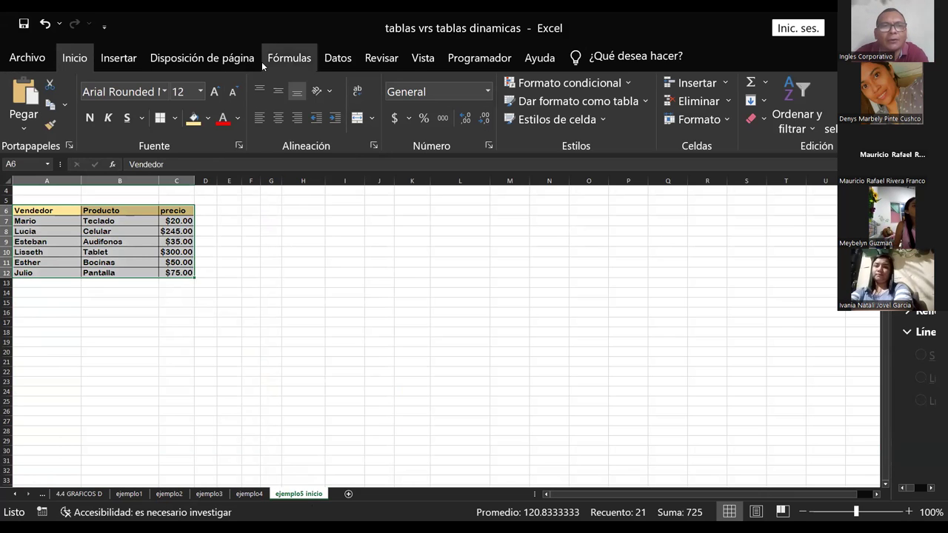
pyautogui.click(110, 61)
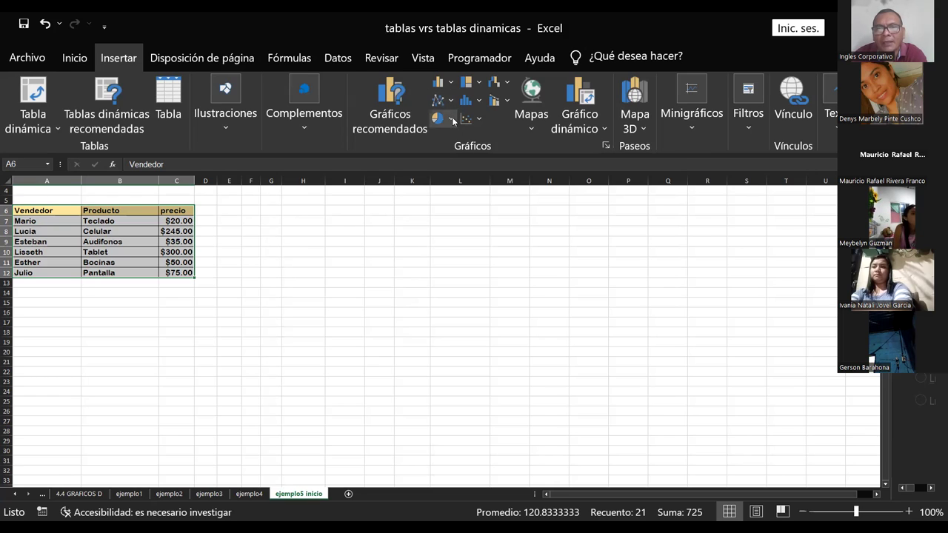
# Step: Compare the pie, hierarchy and scatter/bubble chart galleries on the Insertar tab
pyautogui.click(451, 120)
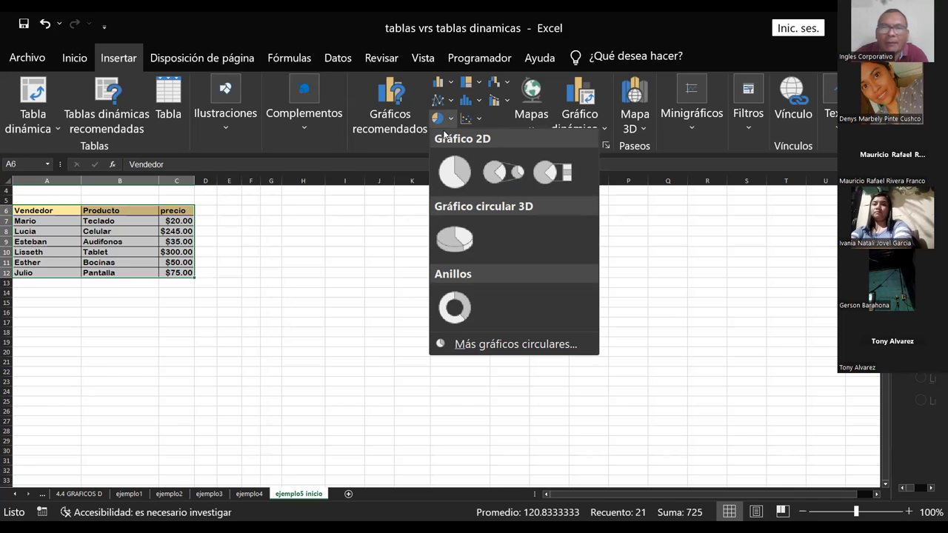
pyautogui.click(480, 84)
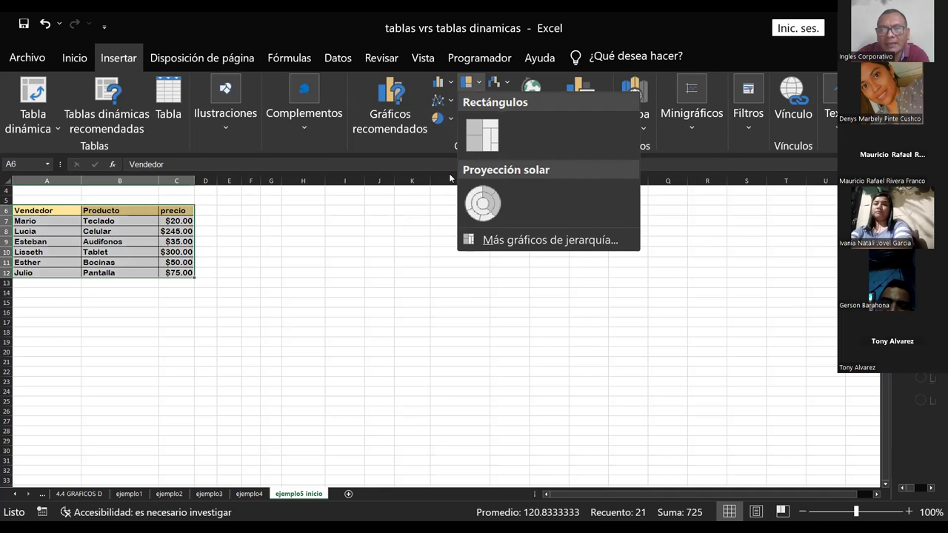
pyautogui.click(451, 119)
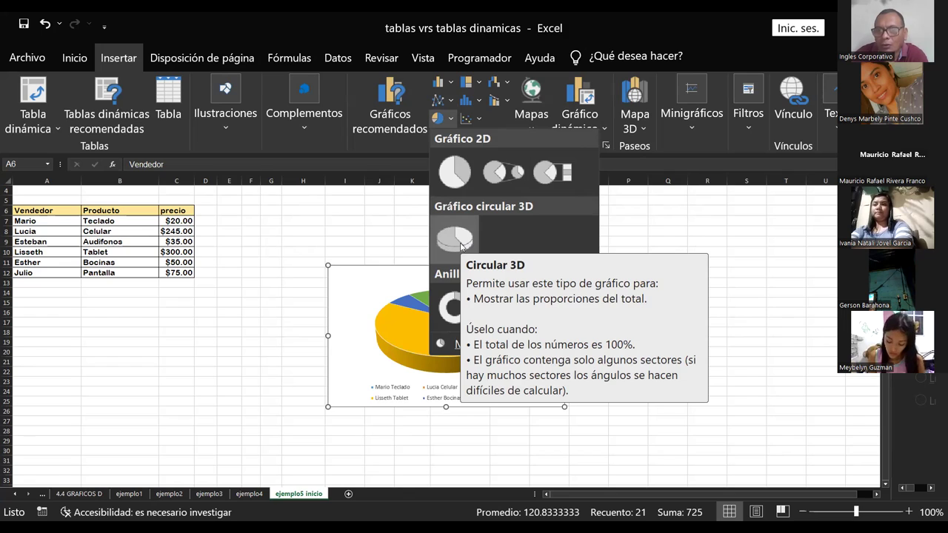
pyautogui.click(481, 117)
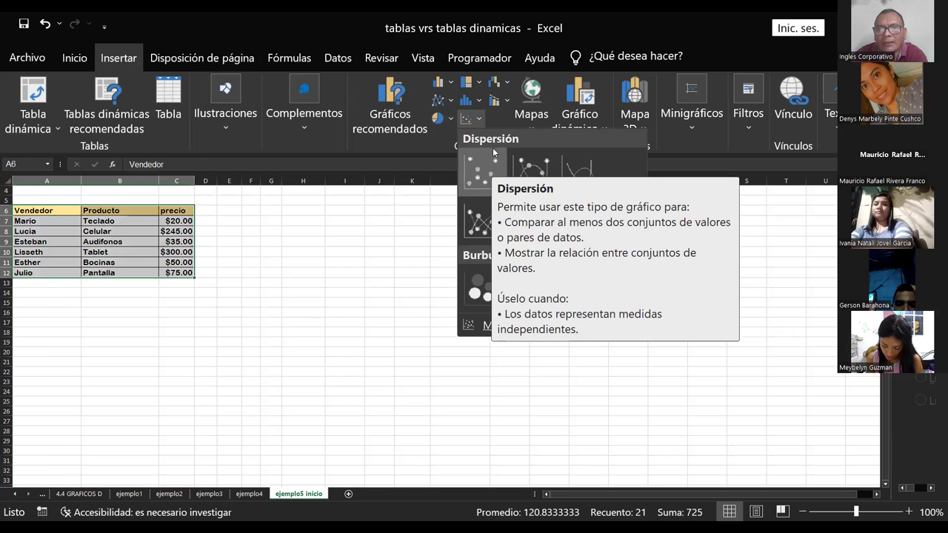
# Step: Review the waterfall, funnel, stock, surface and radar chart list, then dismiss it
pyautogui.click(507, 82)
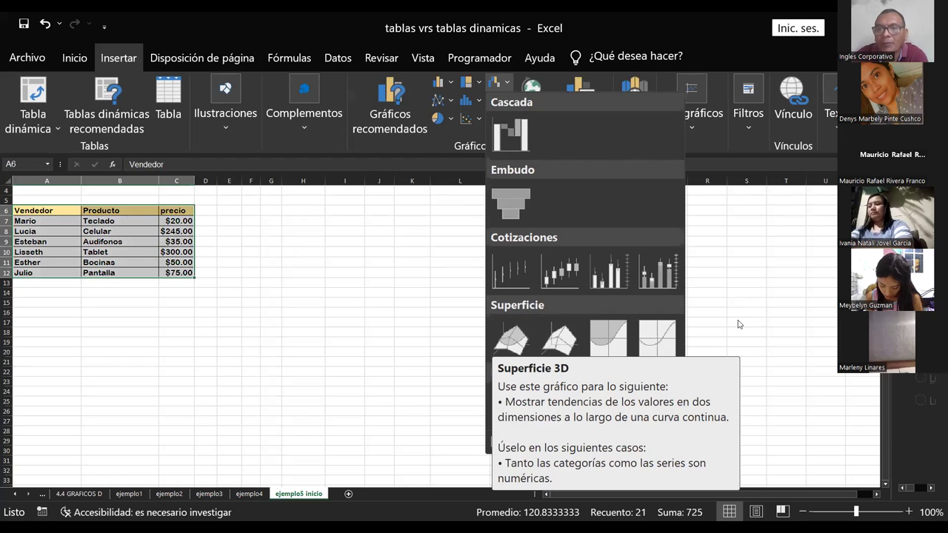
pyautogui.click(507, 86)
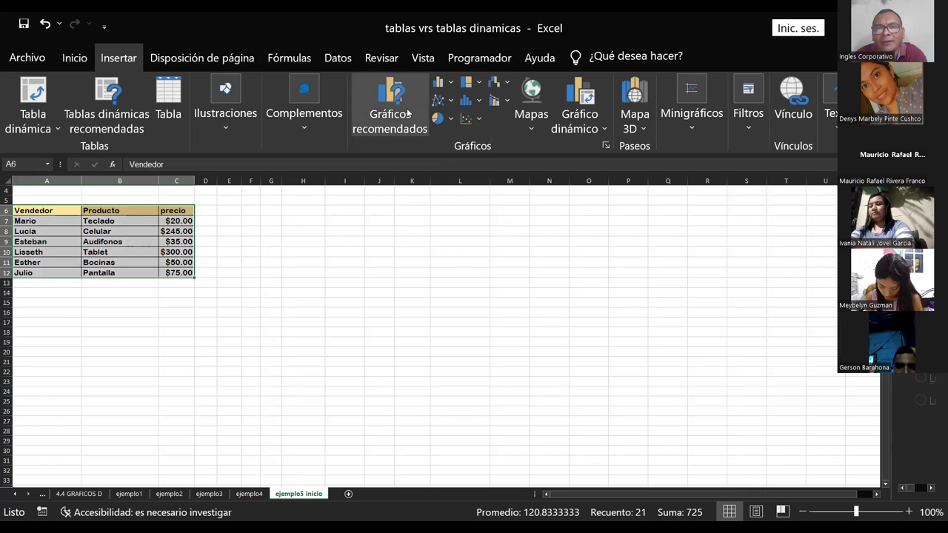
# Step: Insert a 3-D clustered column chart of precio and place it beside the table
pyautogui.click(449, 85)
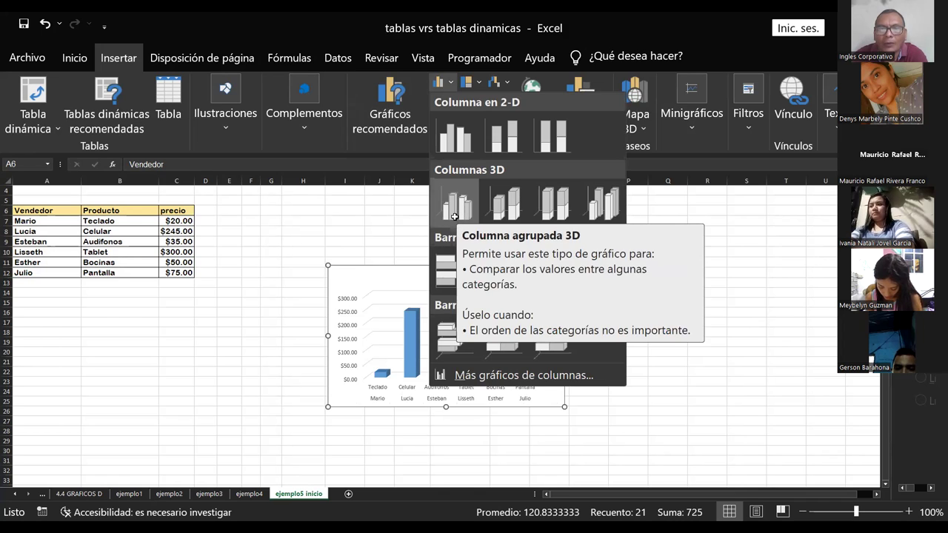
pyautogui.click(455, 215)
pyautogui.moveTo(395, 273); pyautogui.dragTo(317, 227)
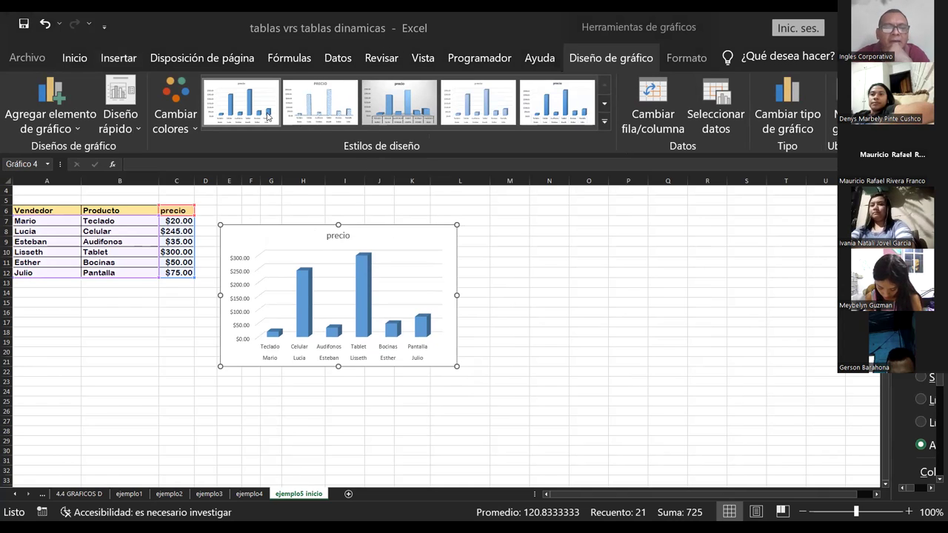
# Step: Try several Chart Design styles on the precio chart and browse the full style gallery
pyautogui.click(399, 104)
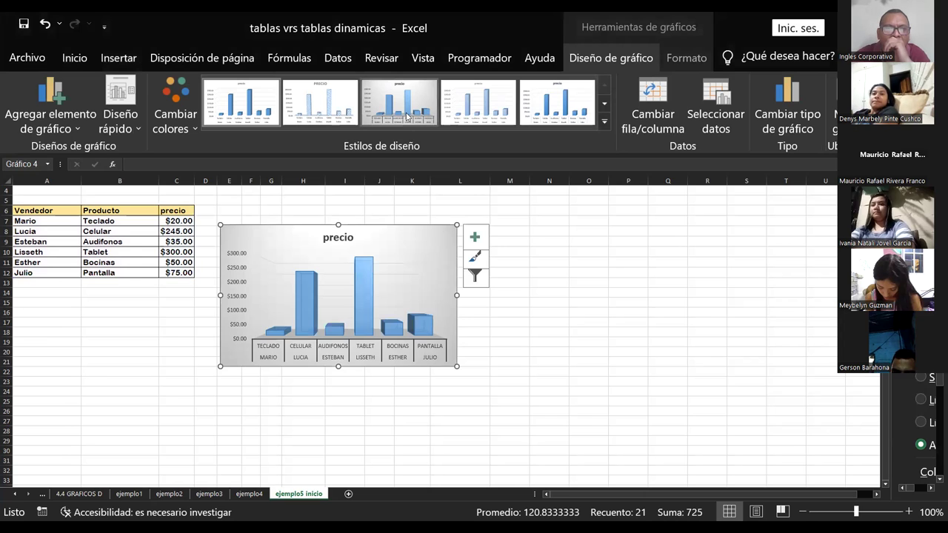
pyautogui.click(557, 104)
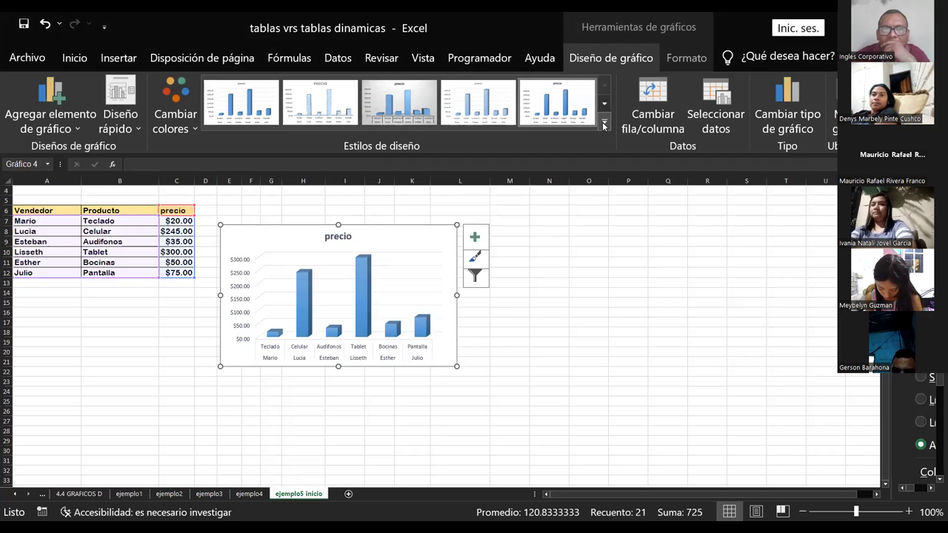
pyautogui.click(604, 124)
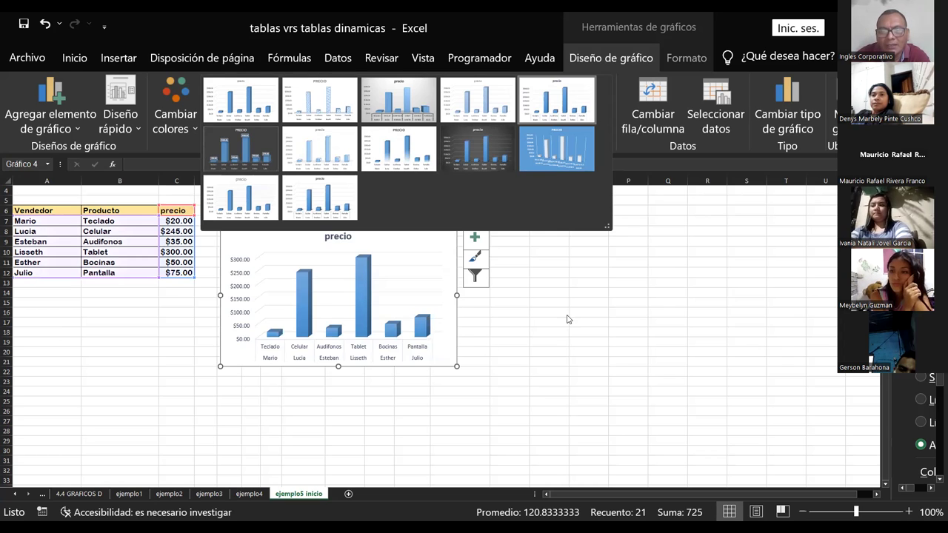
pyautogui.click(356, 286)
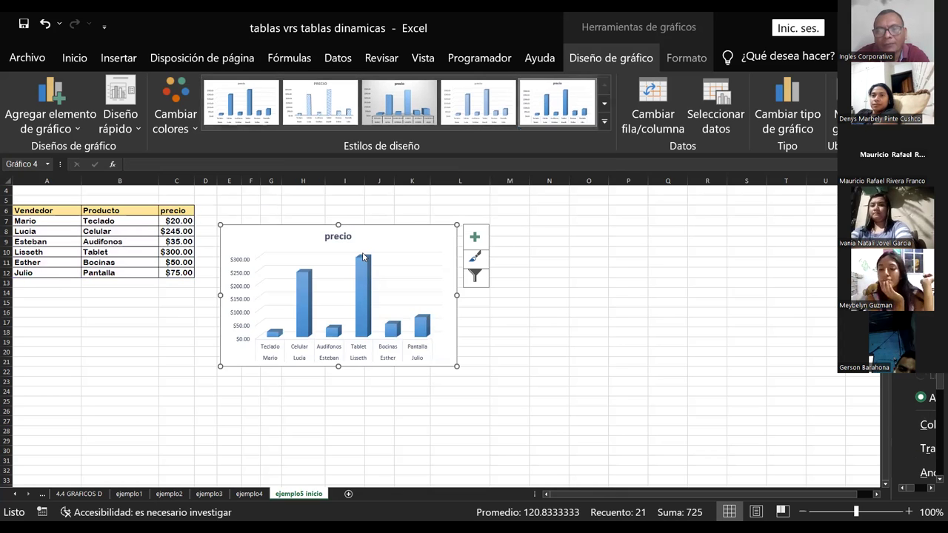
pyautogui.rightClick(362, 256)
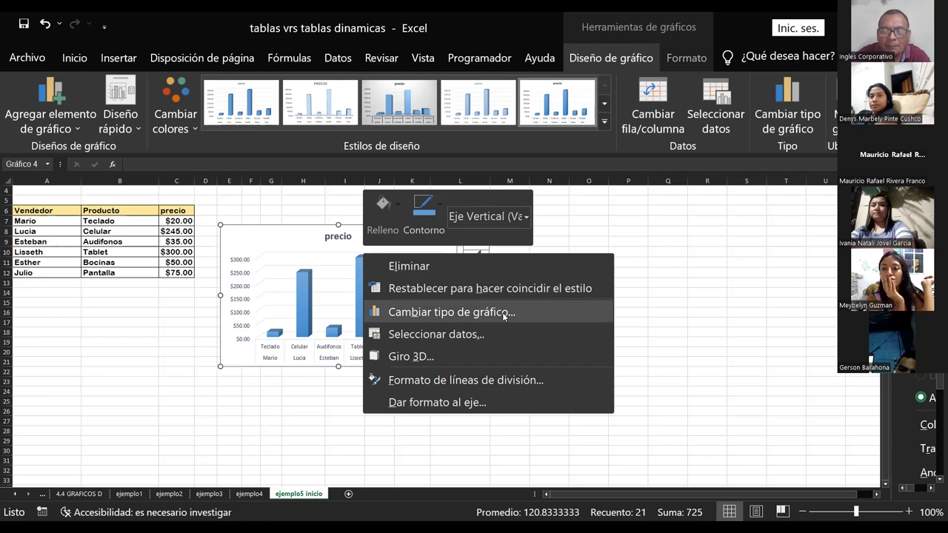
# Step: Open Seleccionar origen de datos for the precio chart
pyautogui.click(454, 335)
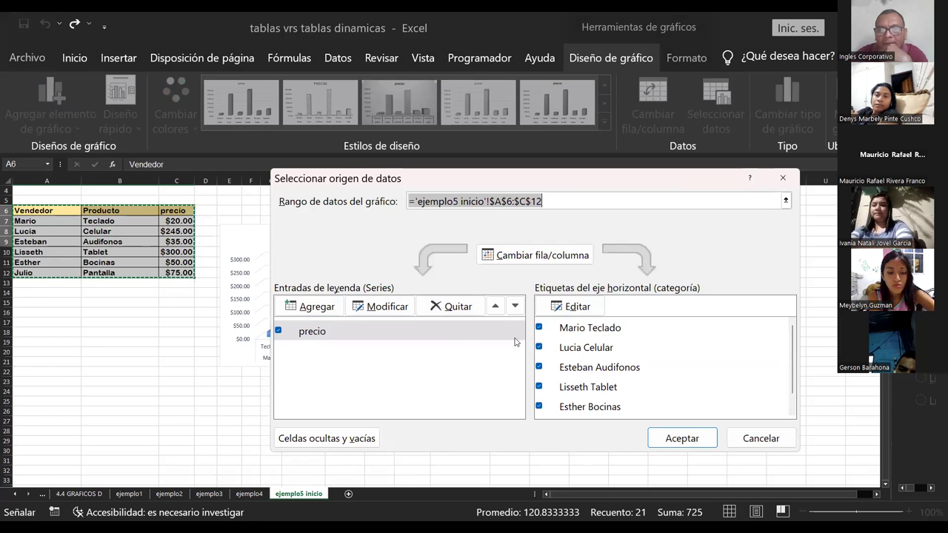
# Step: Cancel adding a new series, close the data source dialog, and delete the precio chart
pyautogui.click(318, 308)
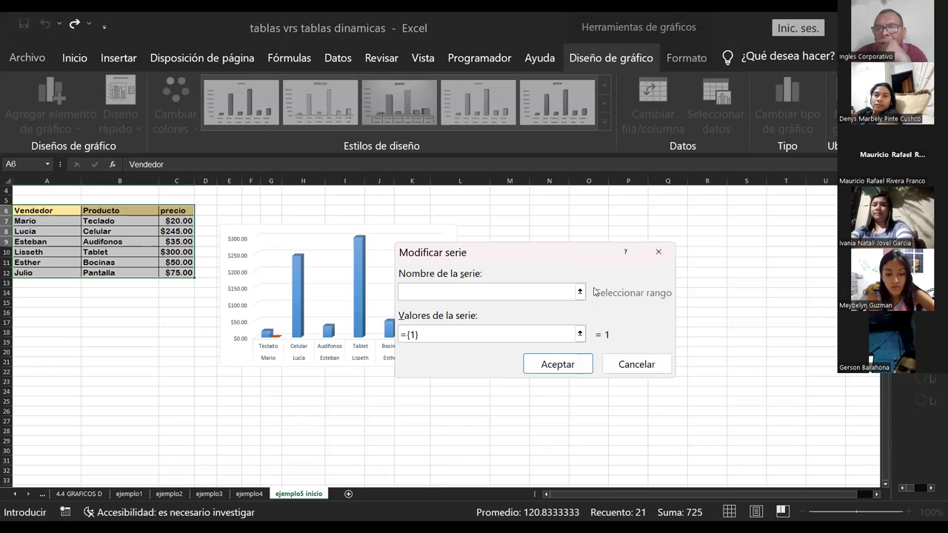
pyautogui.click(580, 292)
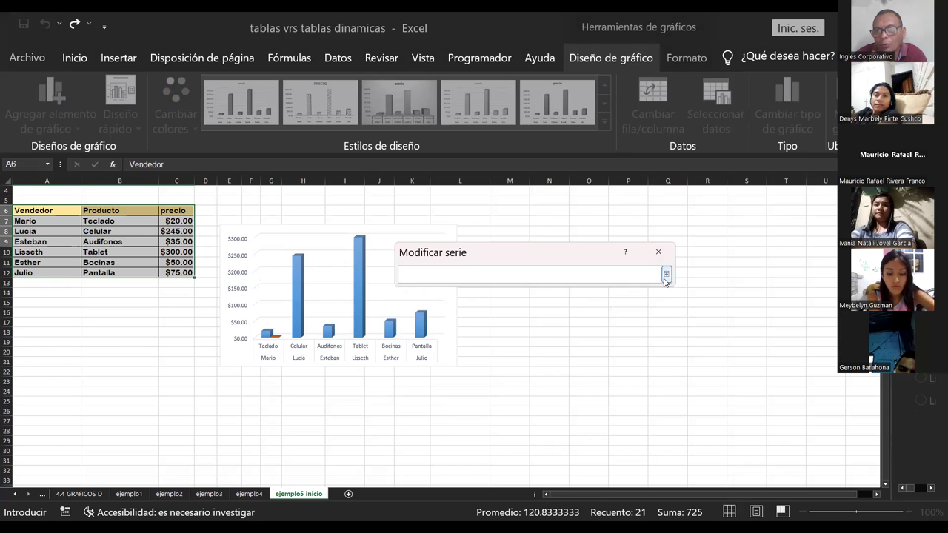
pyautogui.click(658, 252)
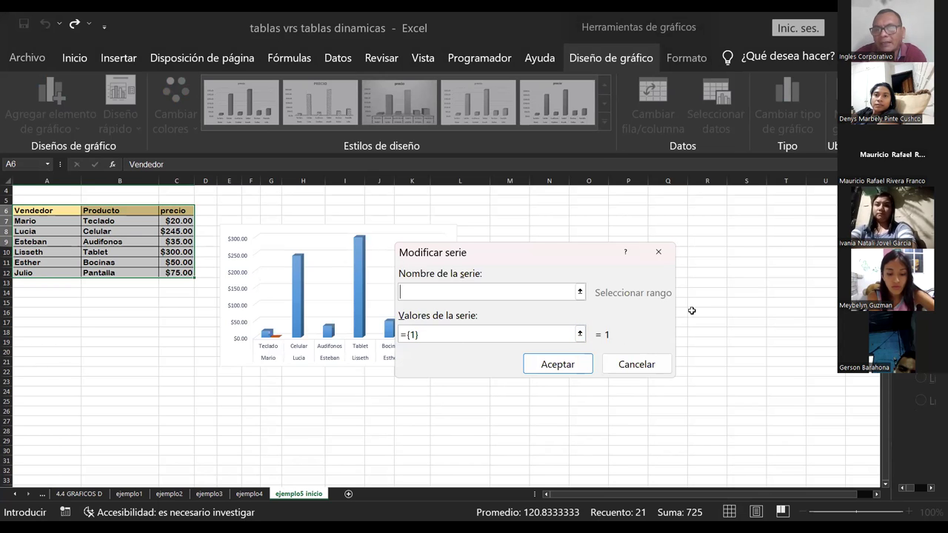
pyautogui.click(635, 368)
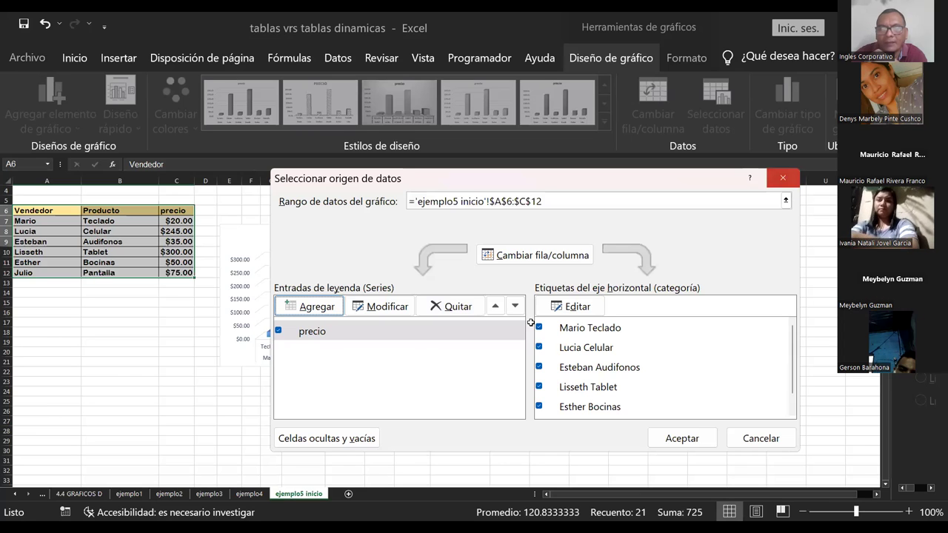
pyautogui.click(782, 177)
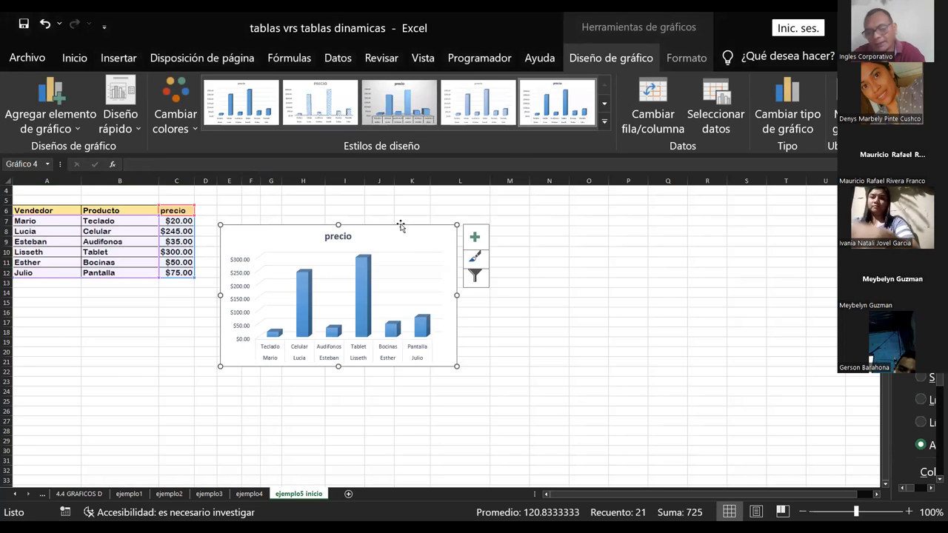
pyautogui.press('Delete')
# Step: Select the sales table A6:C12 and start a Gráfico dinámico from the Insertar ribbon
pyautogui.click(374, 272)
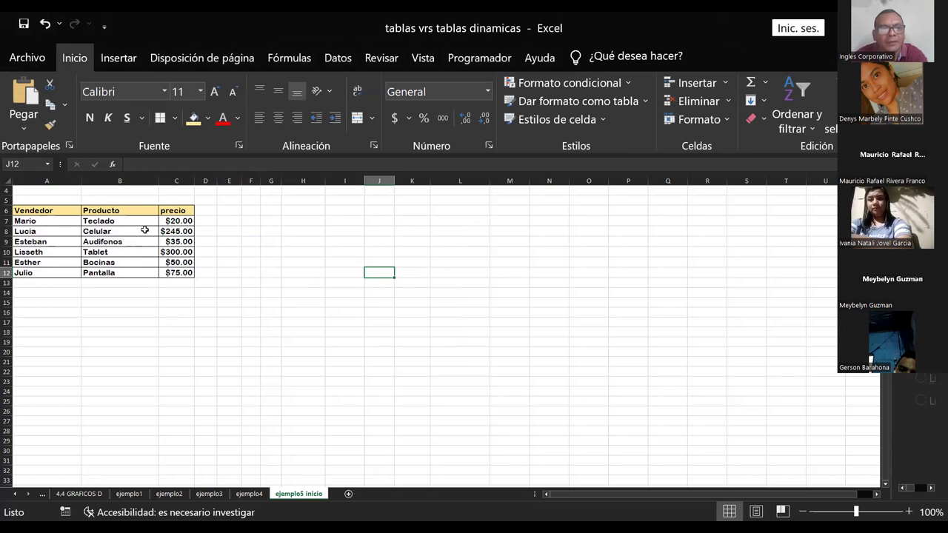
pyautogui.moveTo(29, 211); pyautogui.dragTo(187, 272)
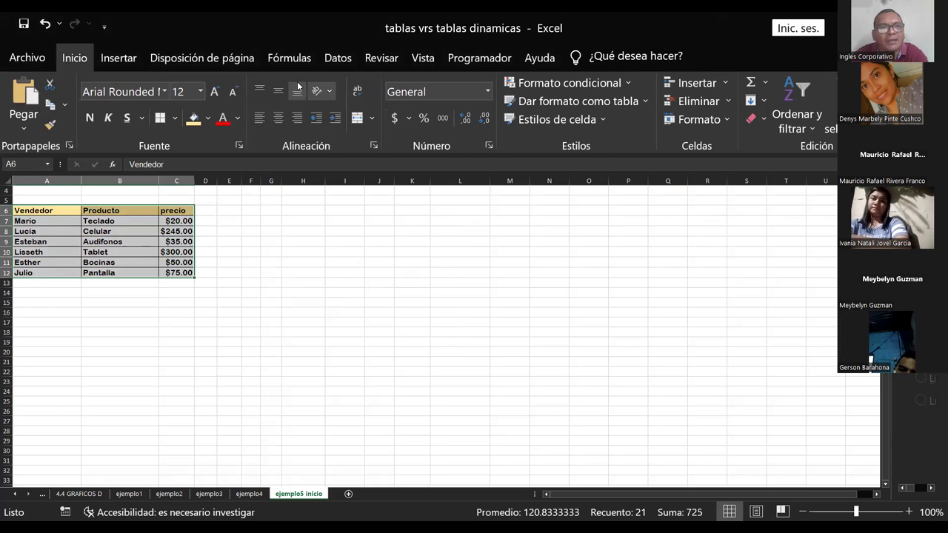
pyautogui.click(115, 62)
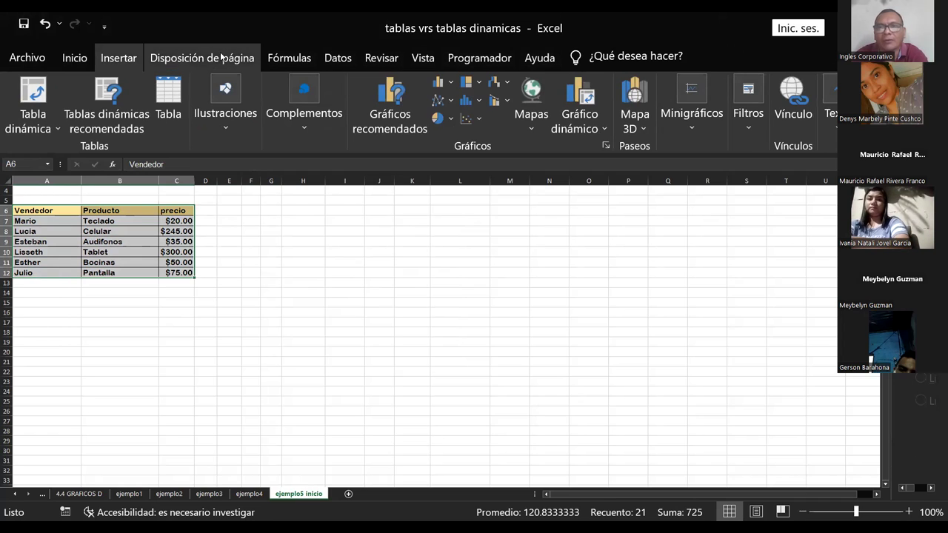
pyautogui.click(604, 130)
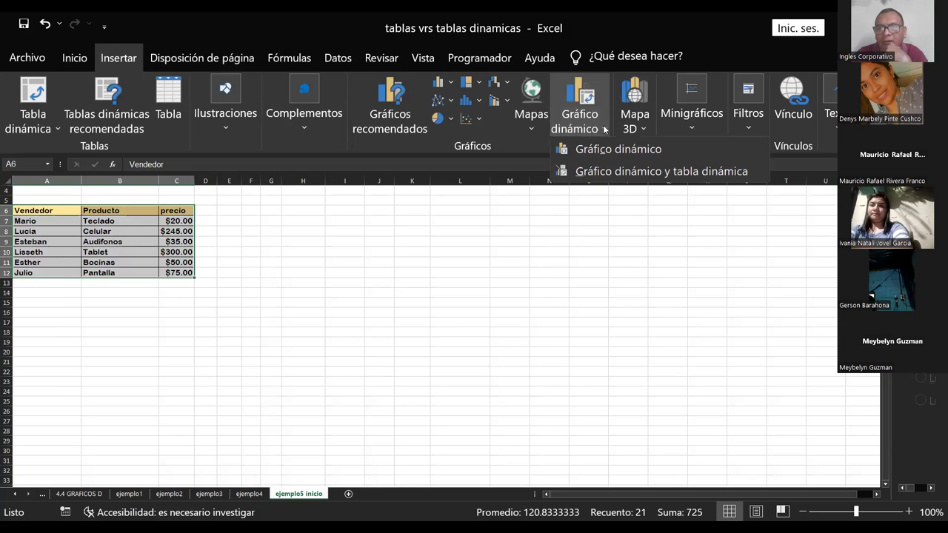
pyautogui.press('Down')
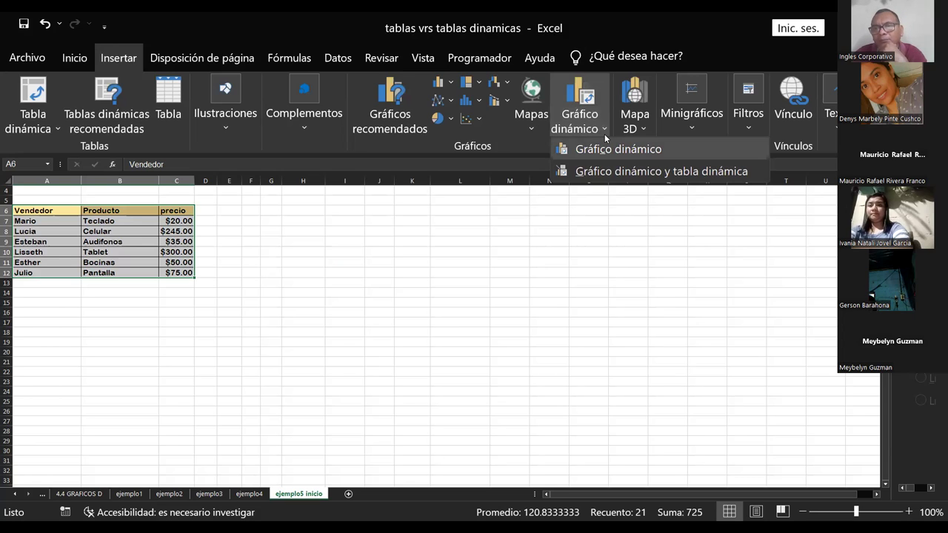
pyautogui.press('Return')
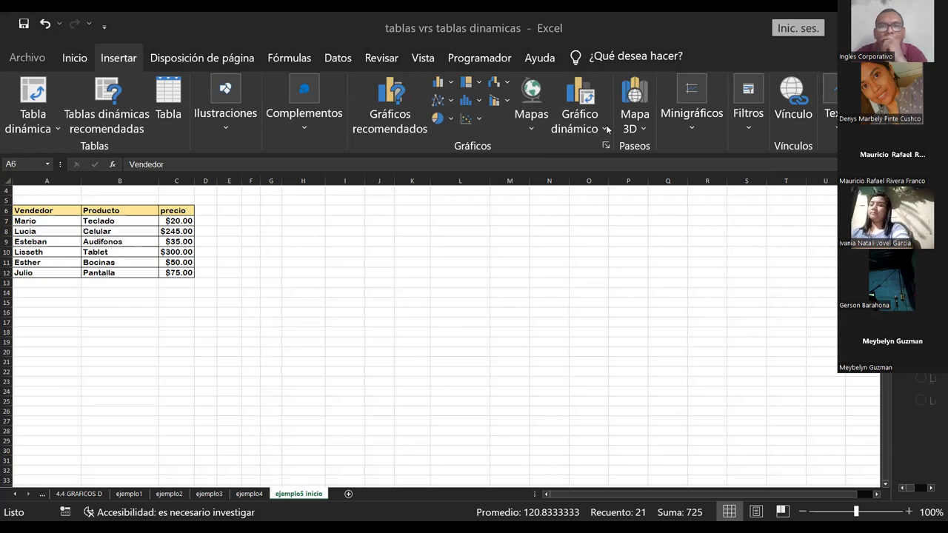
pyautogui.click(585, 133)
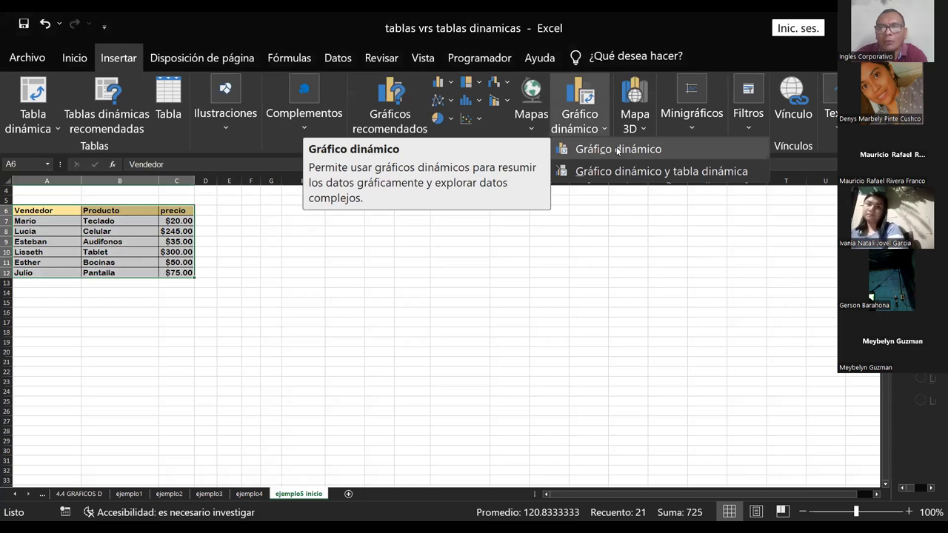
pyautogui.click(618, 150)
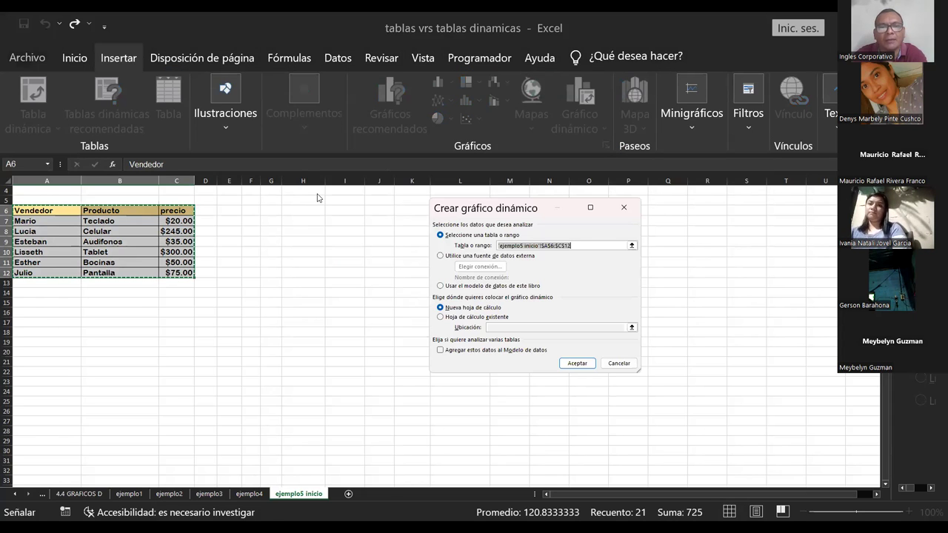
pyautogui.moveTo(317, 197); pyautogui.dragTo(340, 205)
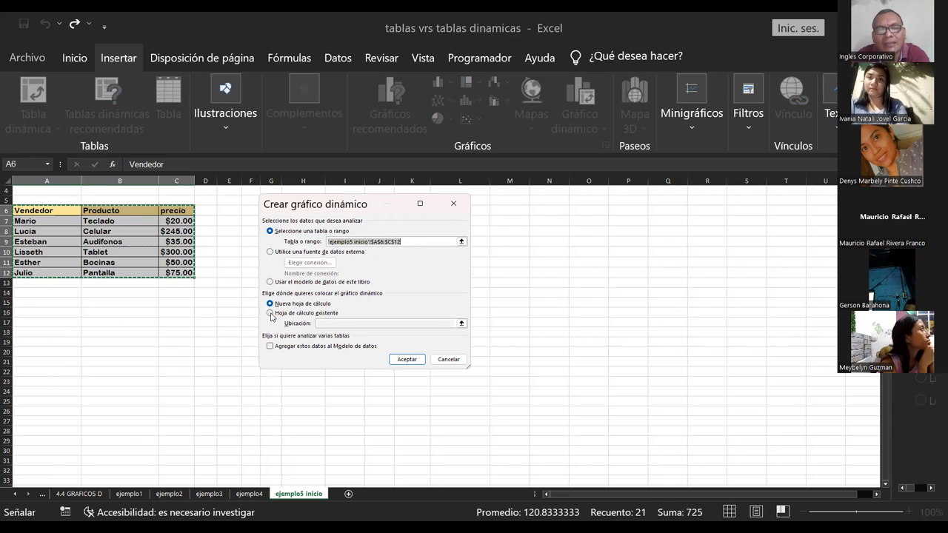
# Step: Set the chart location to Hoja de cálculo existente at E10:K21, then cancel the dialog
pyautogui.click(270, 313)
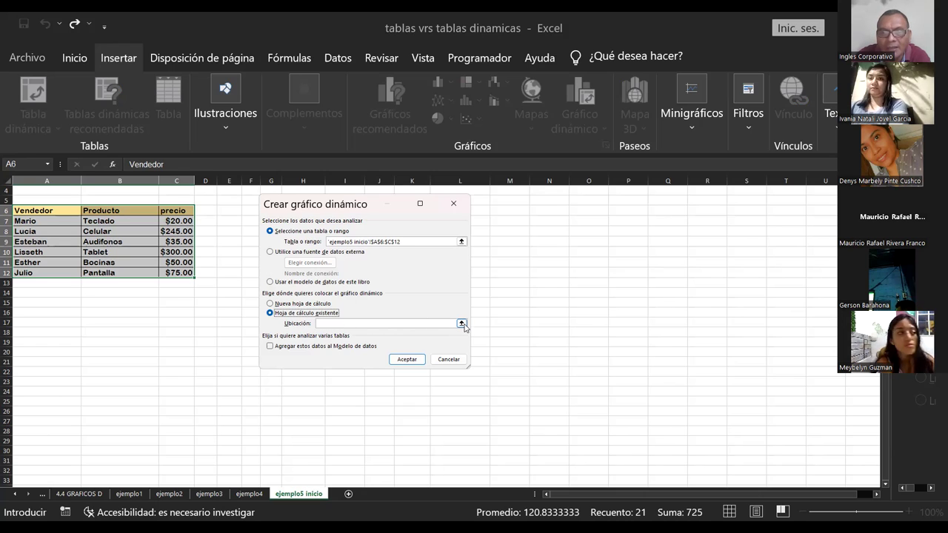
pyautogui.click(461, 324)
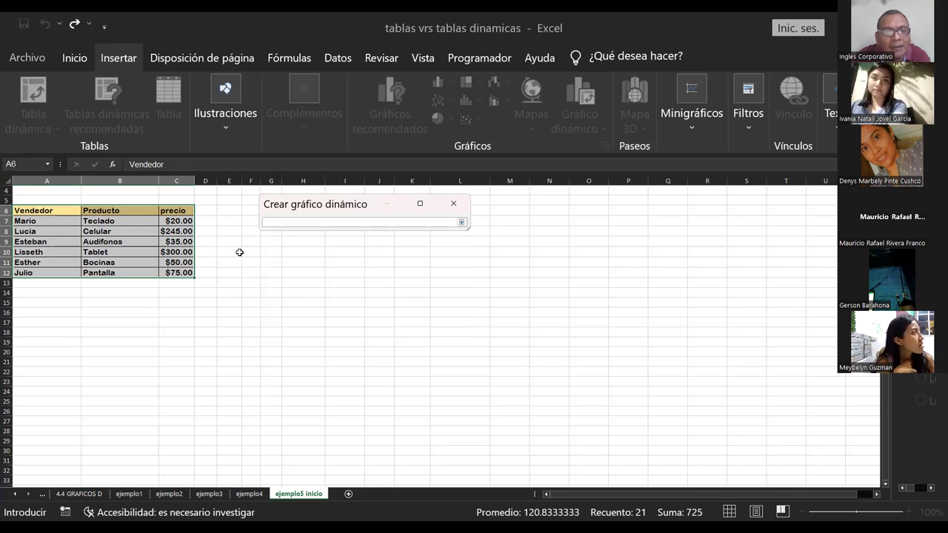
pyautogui.moveTo(238, 253); pyautogui.dragTo(252, 253)
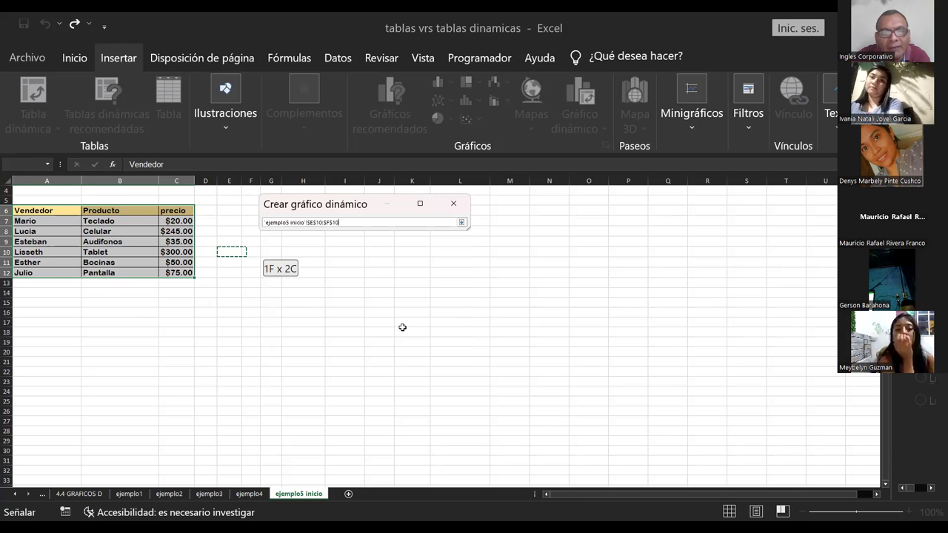
pyautogui.moveTo(406, 361); pyautogui.dragTo(406, 361)
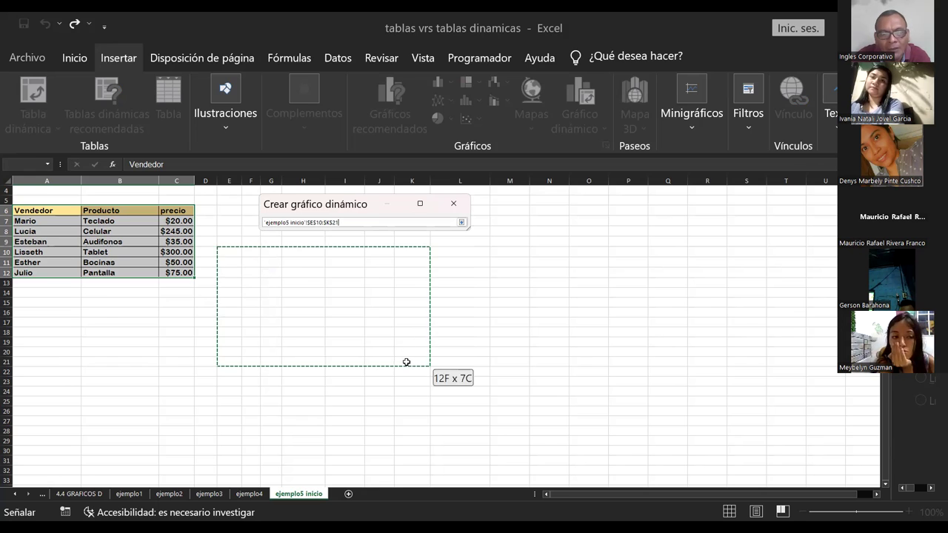
pyautogui.click(461, 222)
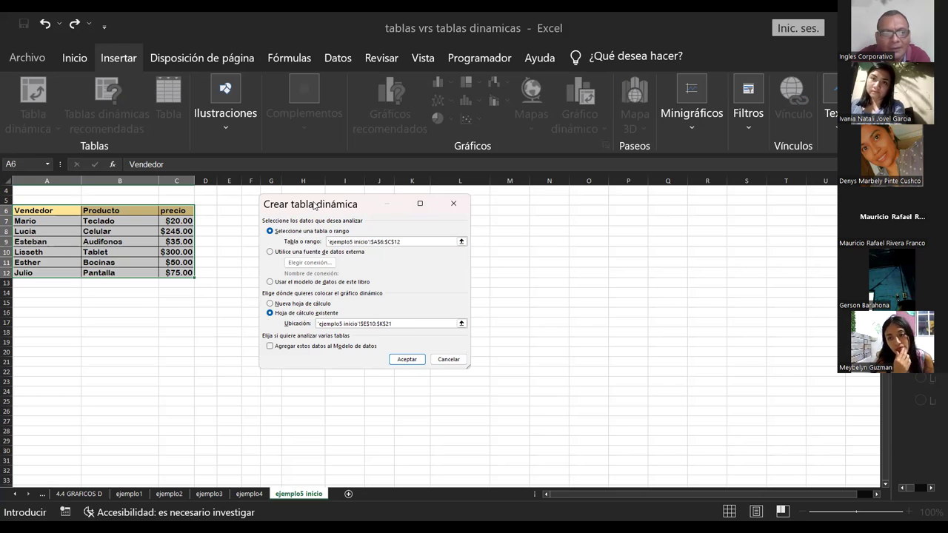
pyautogui.click(450, 361)
# Step: Reselect the sales table and start a new Gráfico dinámico
pyautogui.press('Escape')
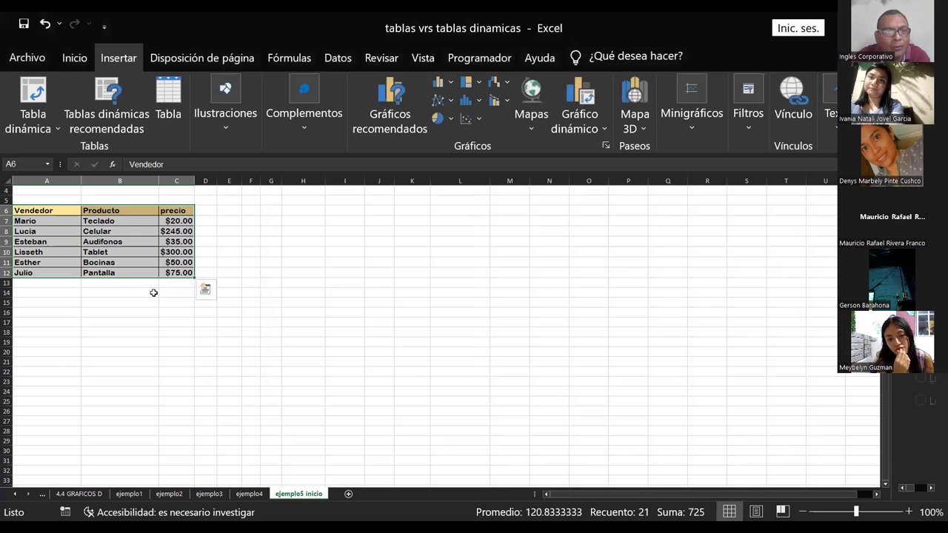
pyautogui.click(115, 334)
pyautogui.moveTo(34, 216)
pyautogui.mouseDown()
pyautogui.moveTo(185, 221)
pyautogui.moveTo(184, 272)
pyautogui.mouseUp()
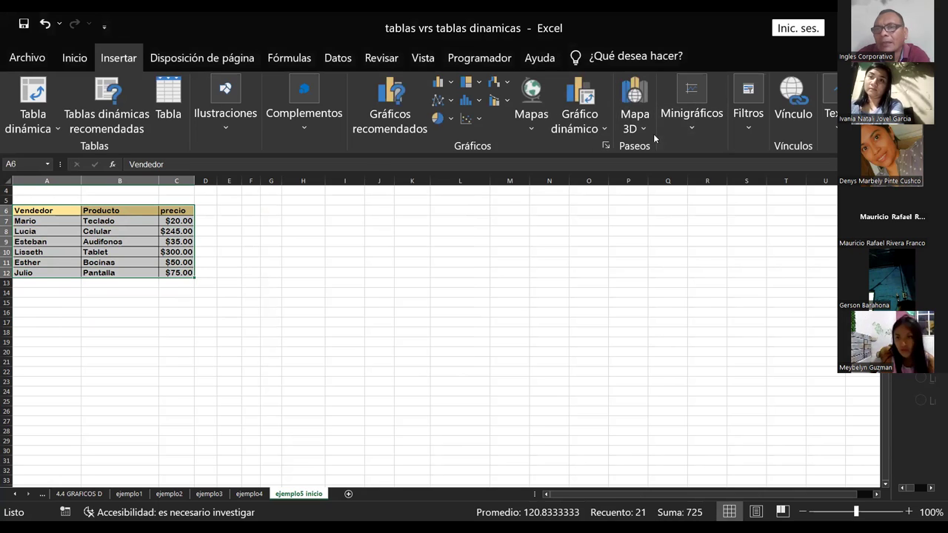
pyautogui.click(610, 143)
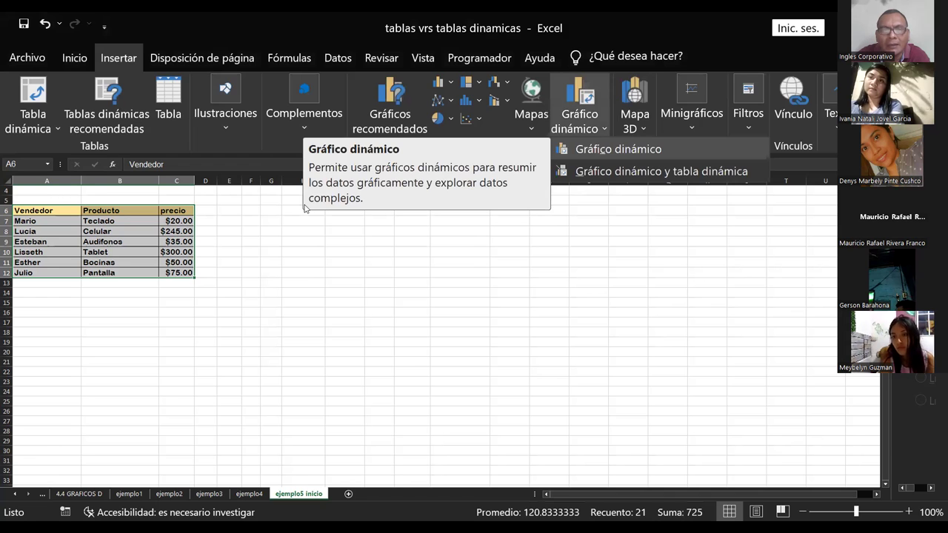
pyautogui.press('Return')
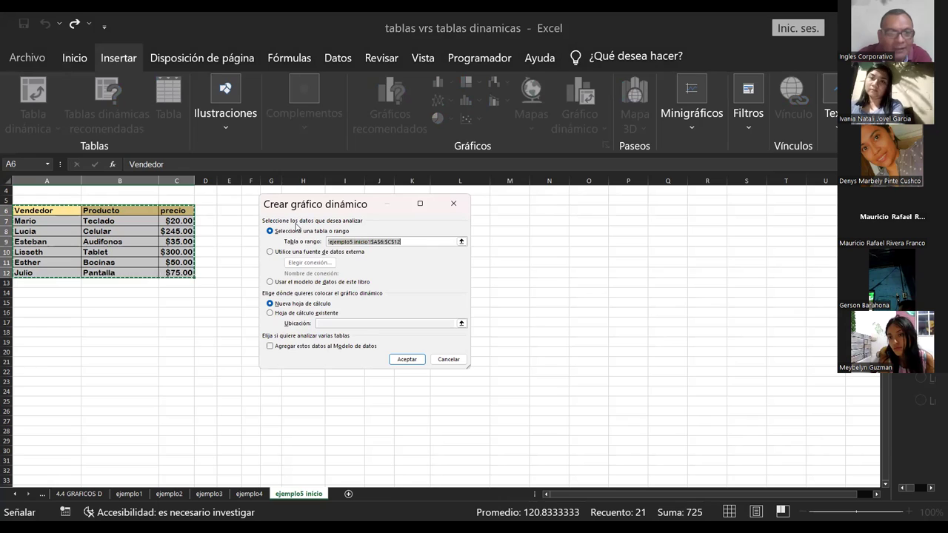
# Step: Place the pivot chart on the existing sheet at E9:K20 and confirm with Aceptar
pyautogui.click(270, 313)
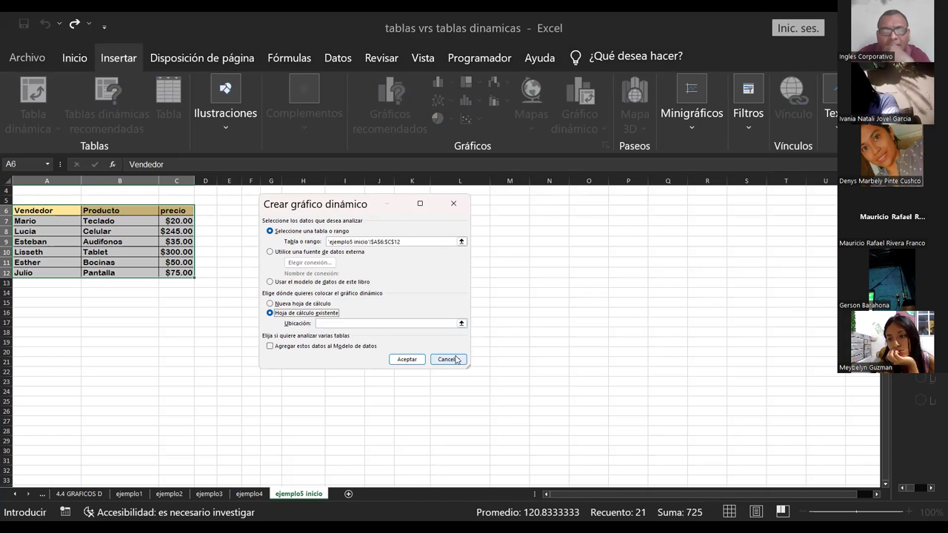
pyautogui.press('Tab')
pyautogui.click(461, 325)
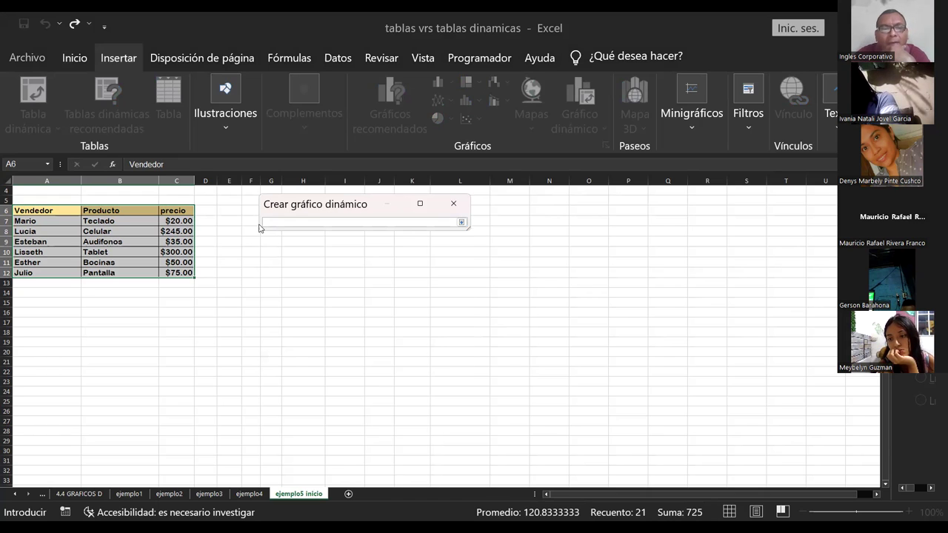
pyautogui.click(234, 240)
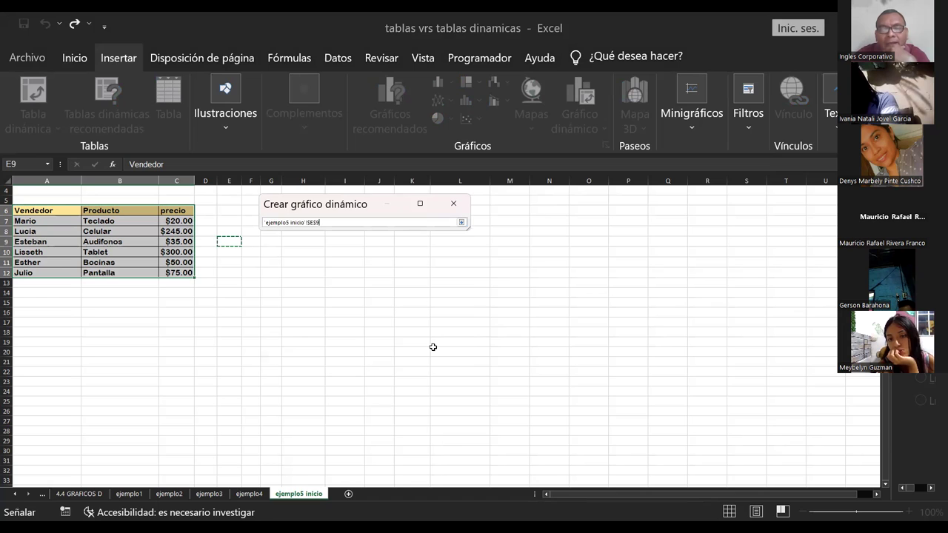
pyautogui.moveTo(422, 348); pyautogui.dragTo(429, 348)
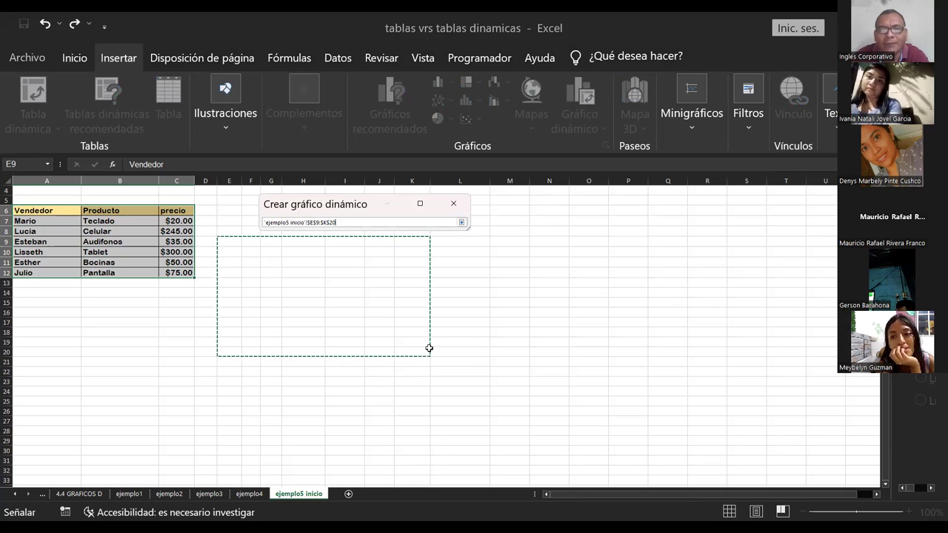
pyautogui.click(464, 222)
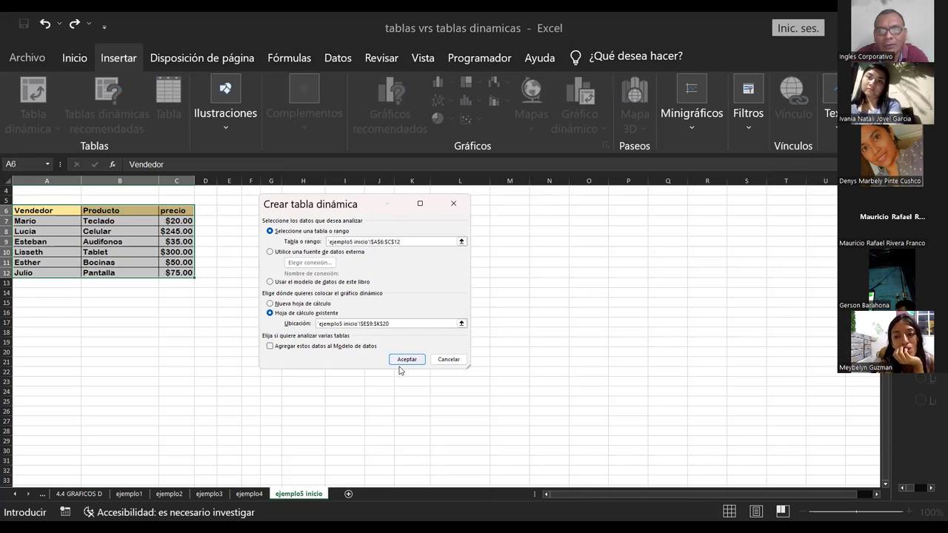
pyautogui.click(406, 359)
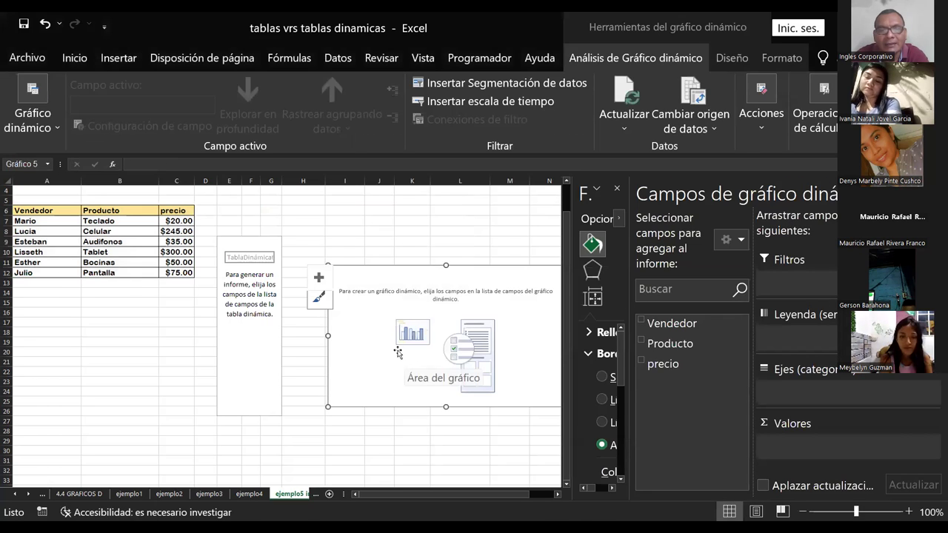
# Step: Drag the empty pivot chart up beside the pivot table placeholder so they don't overlap
pyautogui.moveTo(353, 275); pyautogui.dragTo(312, 211)
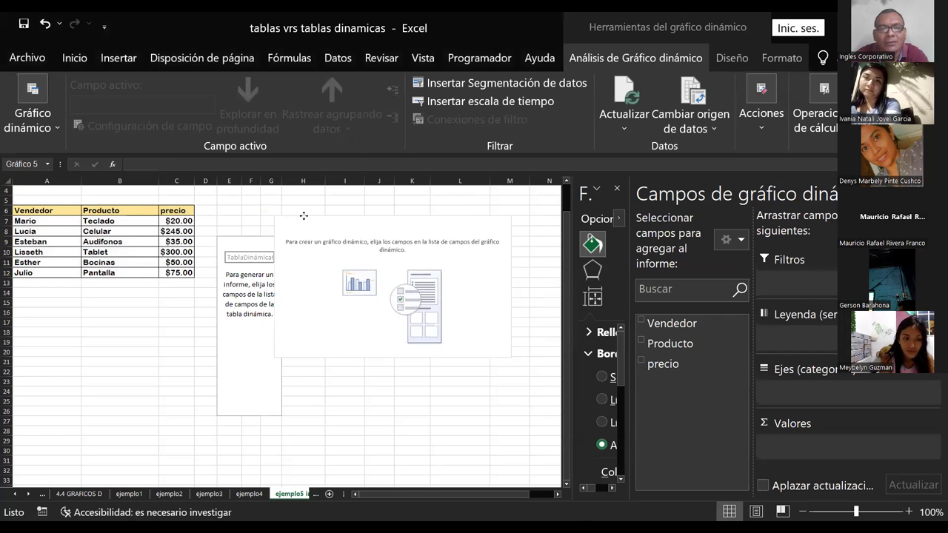
pyautogui.click(268, 242)
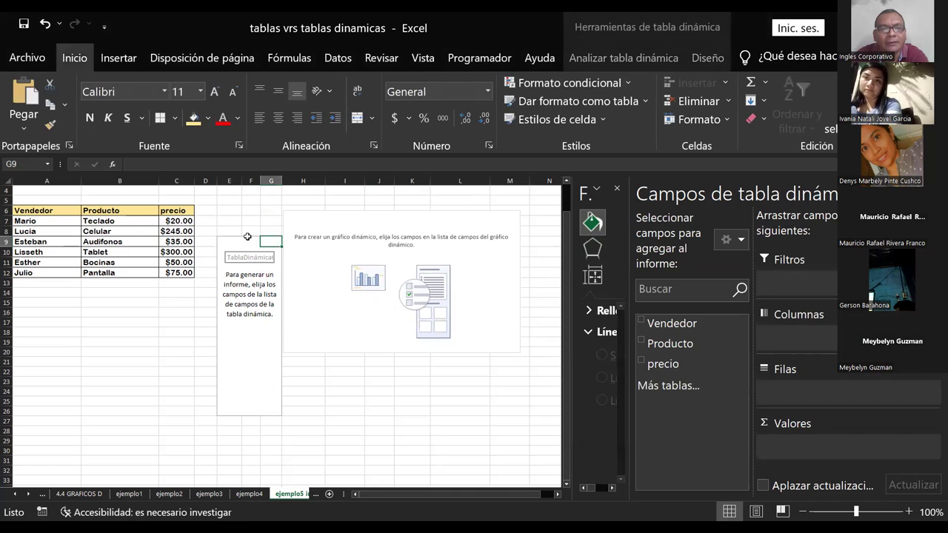
pyautogui.click(345, 242)
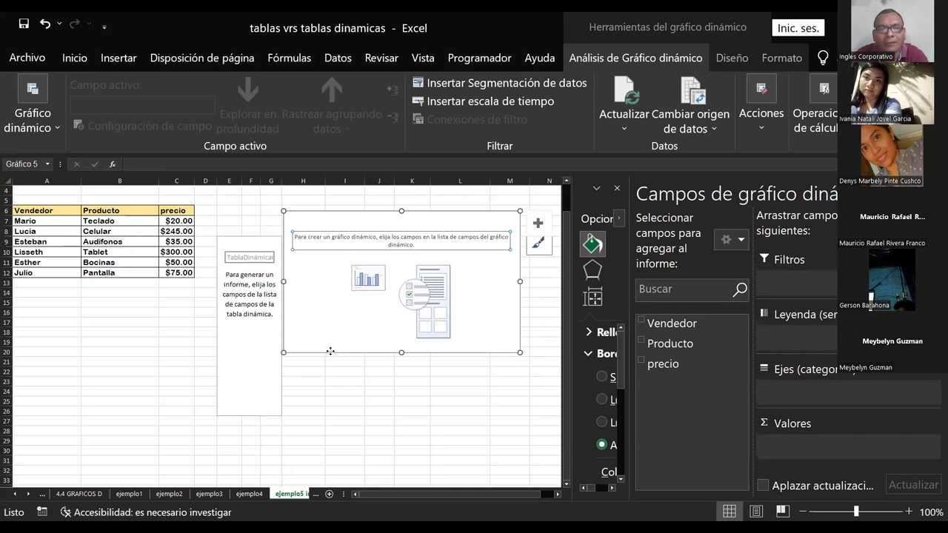
pyautogui.moveTo(330, 351); pyautogui.dragTo(327, 348)
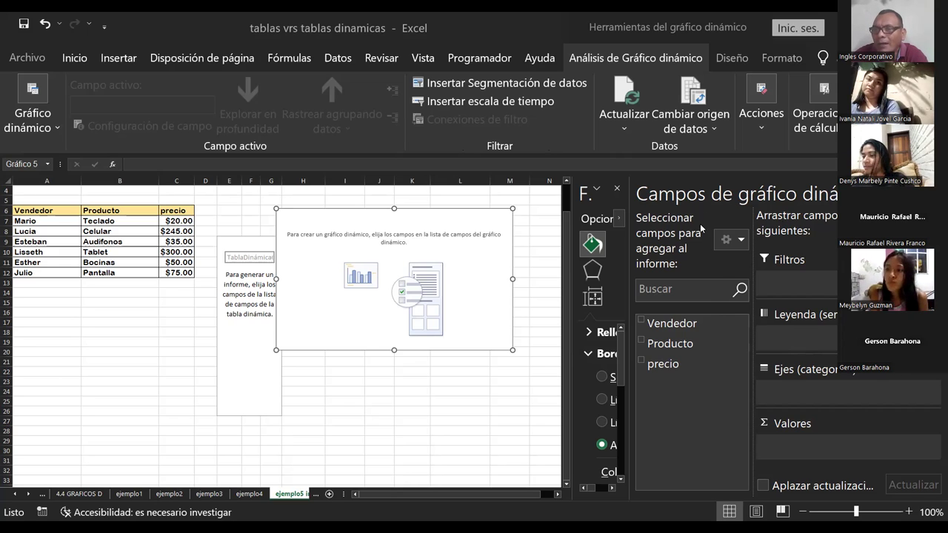
# Step: Switch the field list to the stacked fields-above-areas layout and widen the formatting pane
pyautogui.click(742, 240)
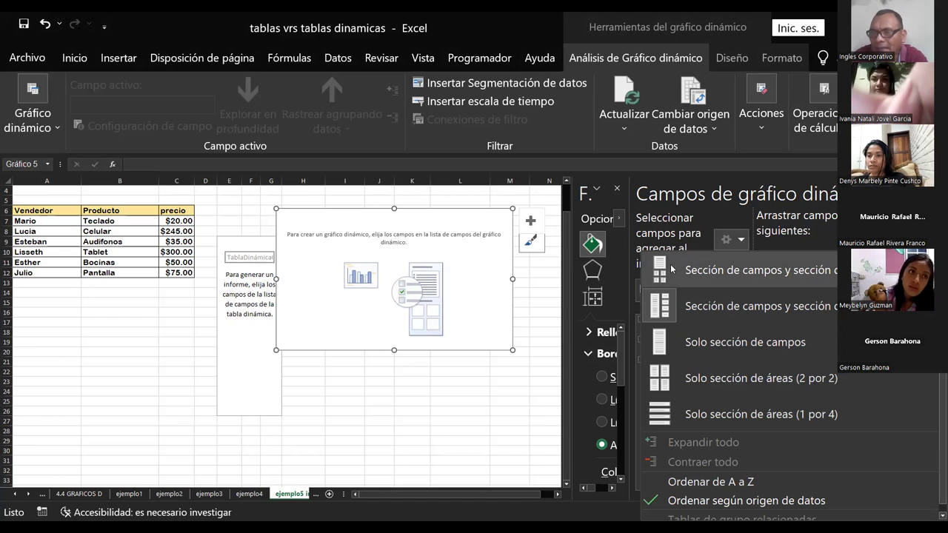
pyautogui.click(672, 268)
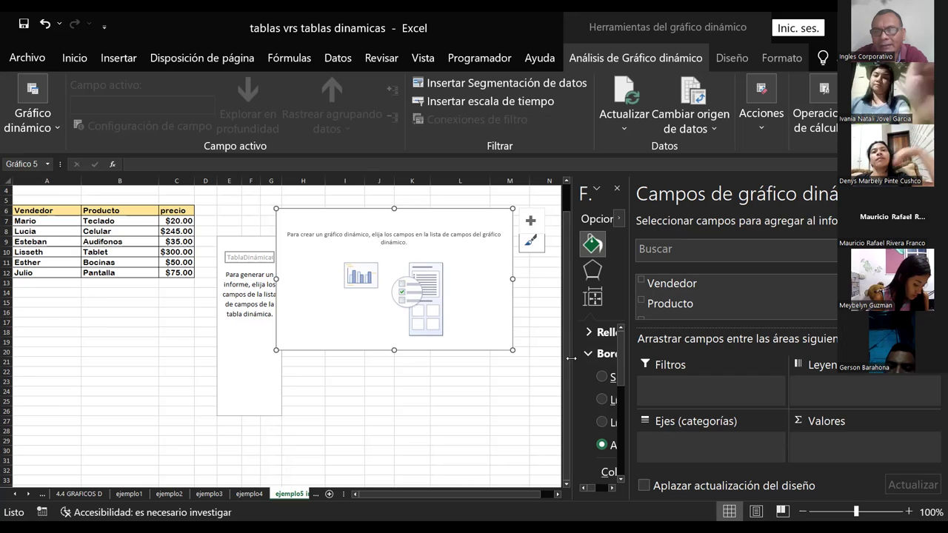
pyautogui.moveTo(571, 359); pyautogui.dragTo(468, 355)
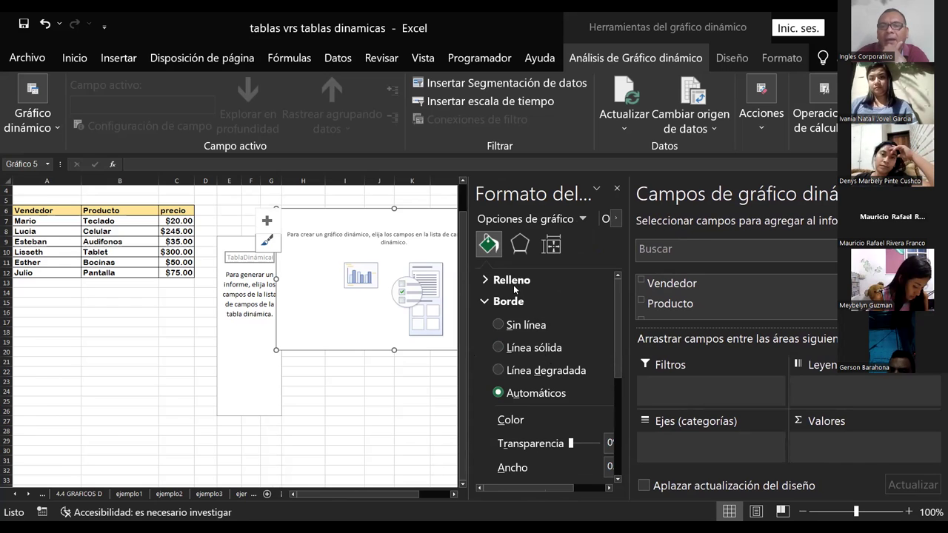
# Step: Close the Formato del gráfico pane next to the empty pivot chart
pyautogui.scroll(-5, 607, 355)
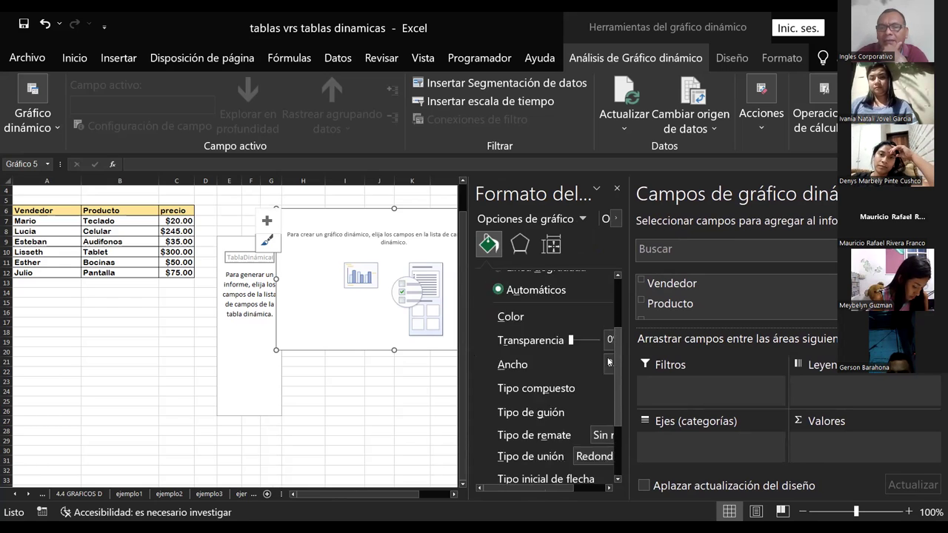
pyautogui.scroll(3, 616, 324)
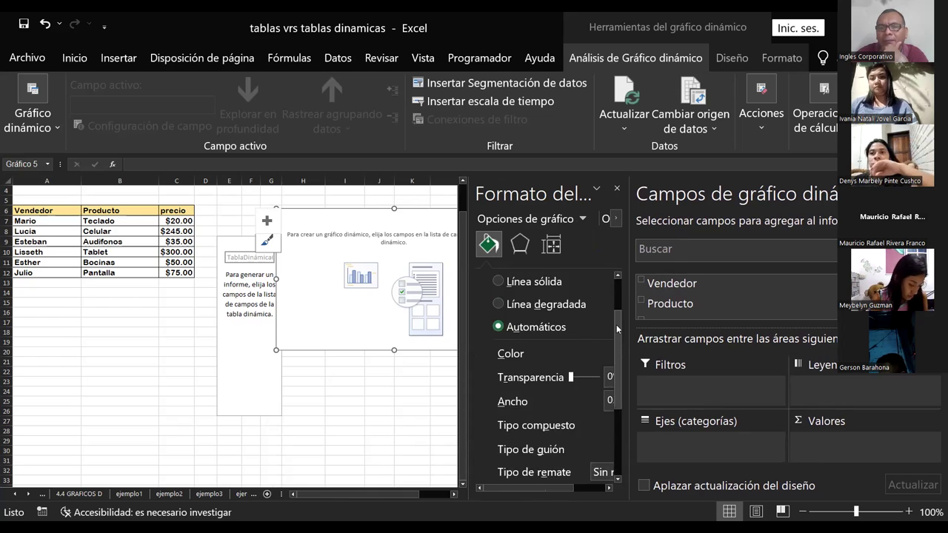
pyautogui.scroll(2, 619, 289)
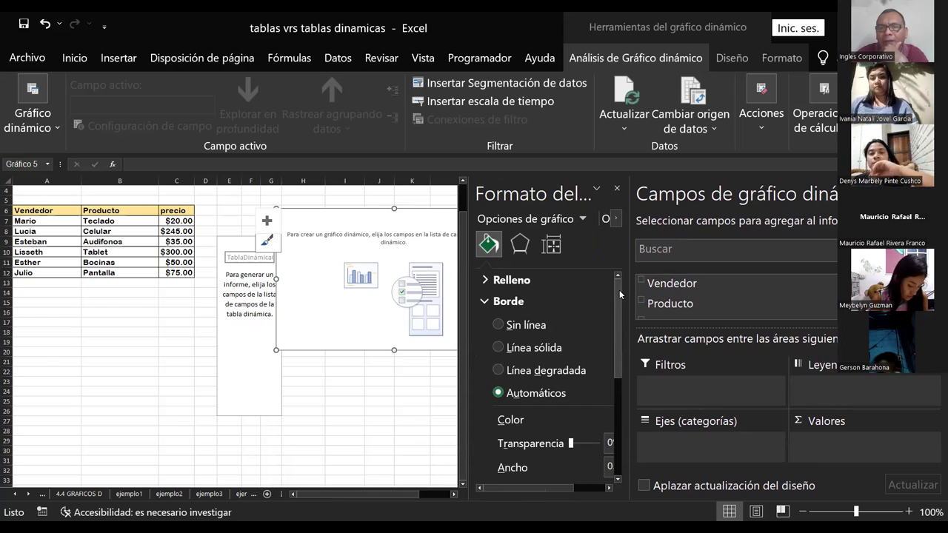
pyautogui.click(614, 189)
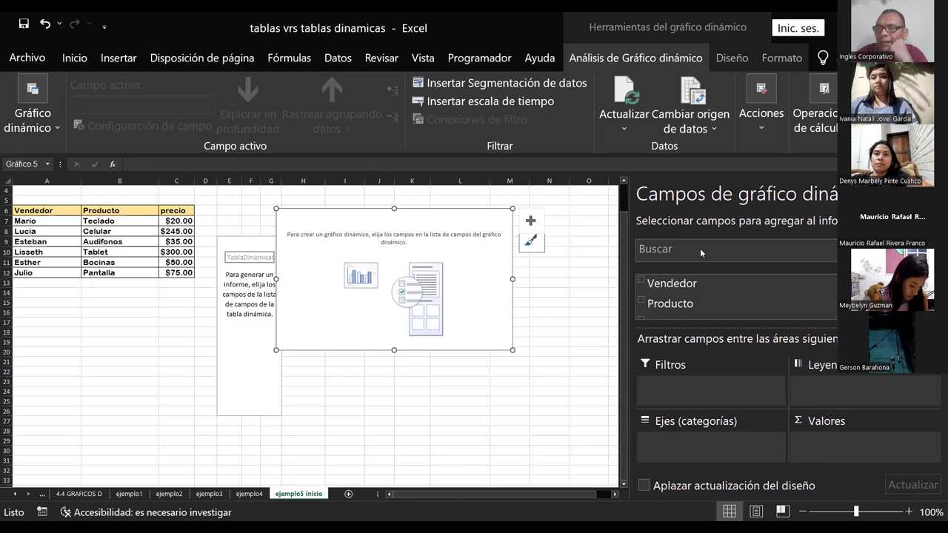
pyautogui.click(921, 221)
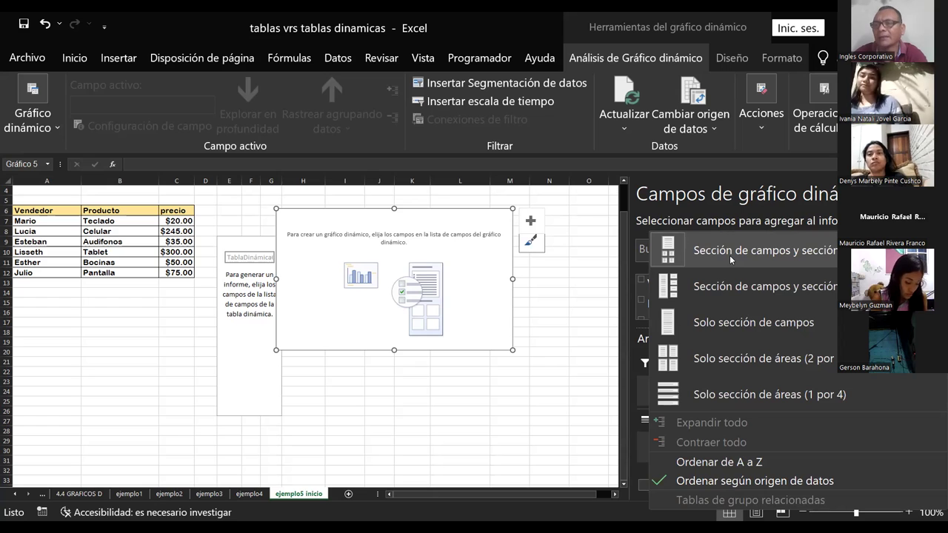
pyautogui.click(796, 245)
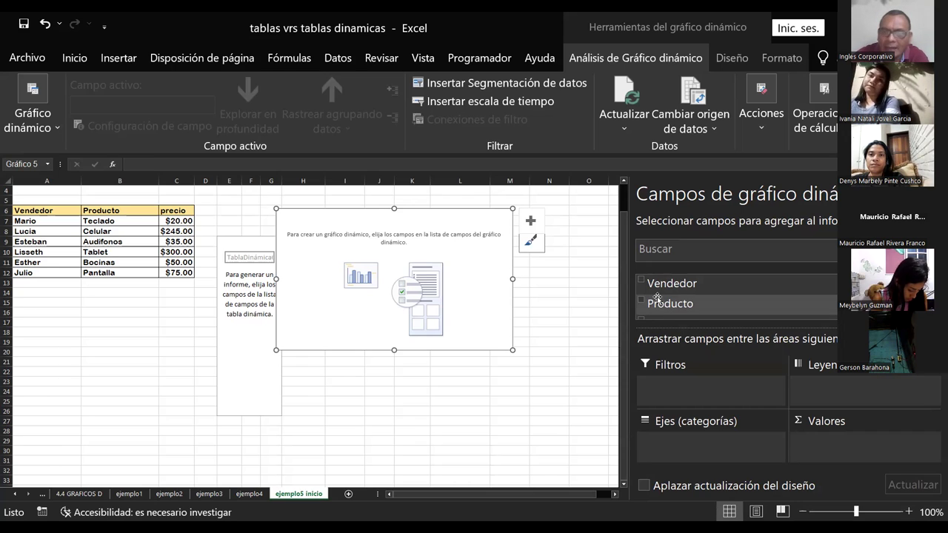
pyautogui.click(657, 304)
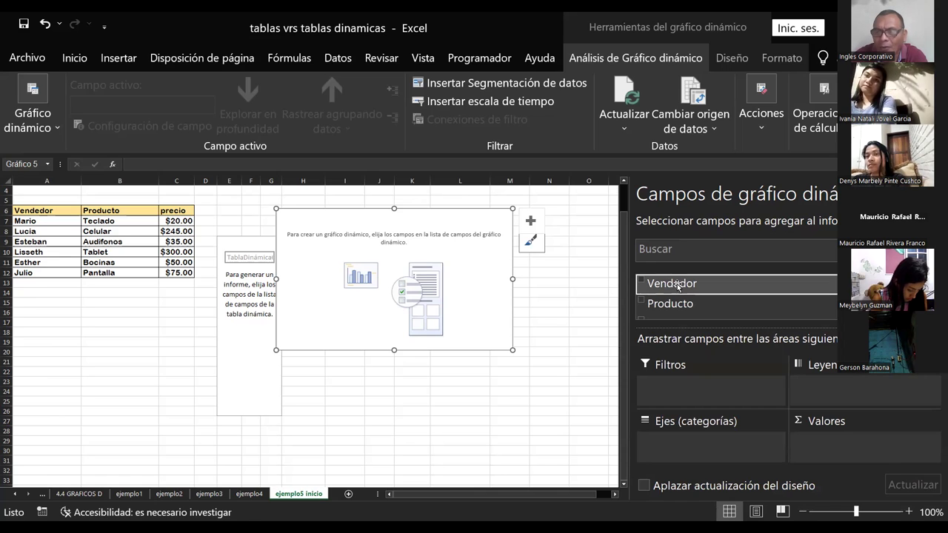
# Step: Put Vendedor in Filtros, precio in Ejes and Producto in Valores, then shift the chart
pyautogui.moveTo(677, 286); pyautogui.dragTo(680, 392)
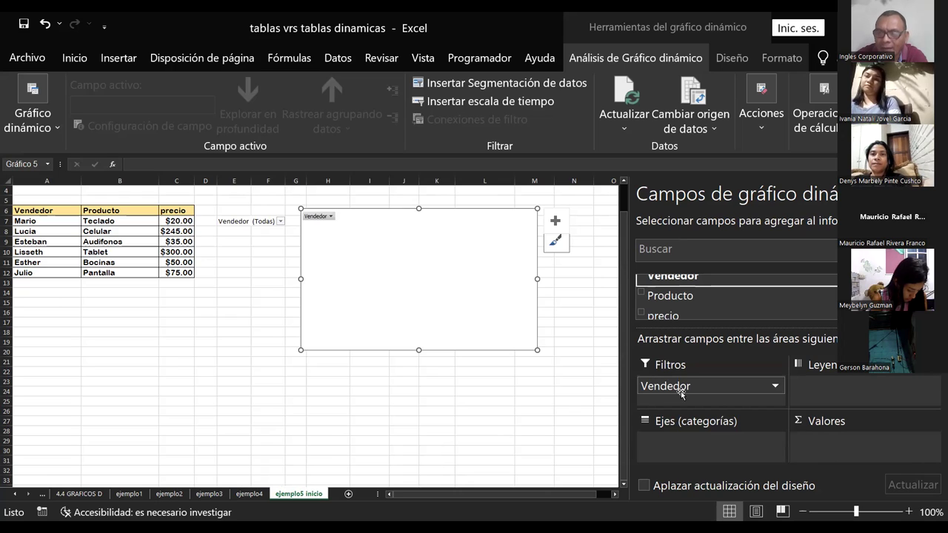
pyautogui.click(673, 316)
pyautogui.moveTo(673, 316); pyautogui.dragTo(681, 448)
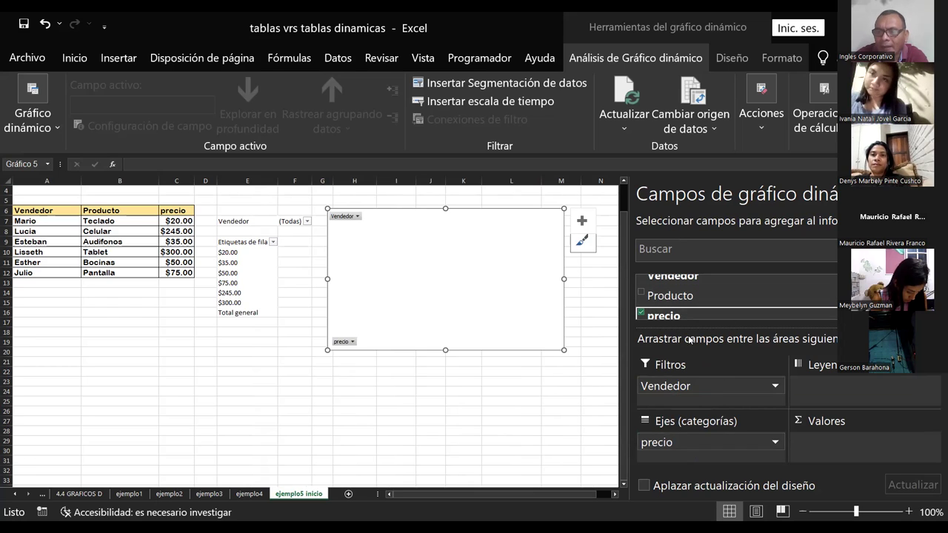
pyautogui.moveTo(688, 296); pyautogui.dragTo(828, 450)
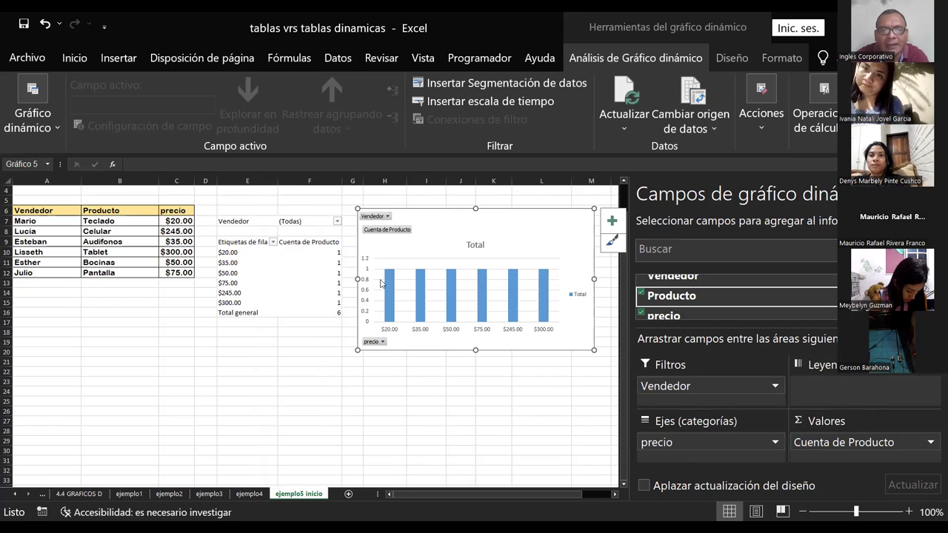
pyautogui.moveTo(404, 207)
pyautogui.mouseDown()
pyautogui.moveTo(424, 246)
pyautogui.moveTo(422, 234)
pyautogui.mouseUp()
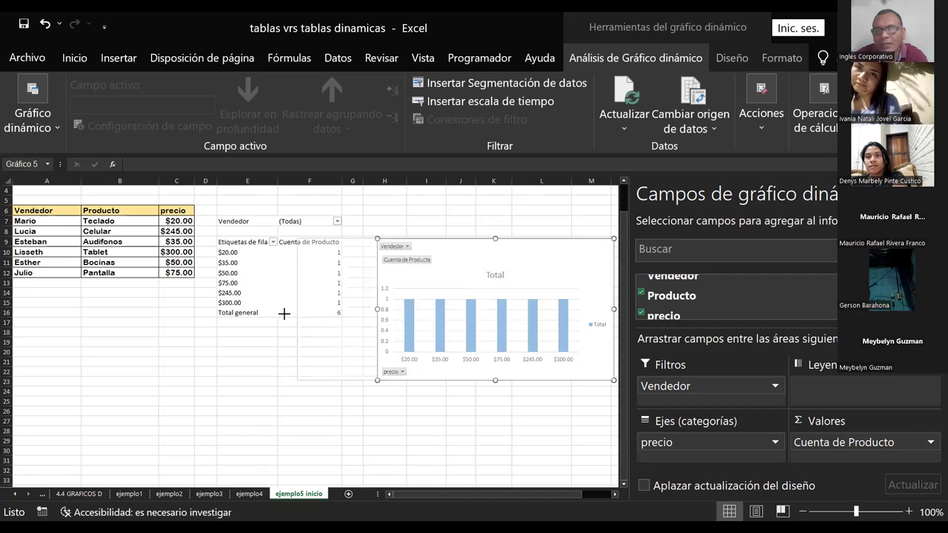
# Step: Make the pivot chart wider and taller, then open its Vendedor filter button
pyautogui.moveTo(378, 309); pyautogui.dragTo(269, 308)
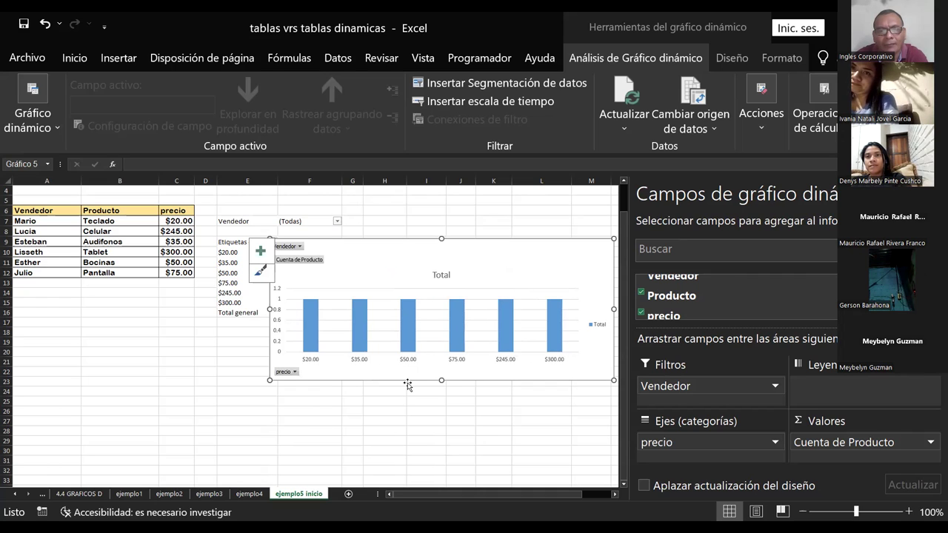
pyautogui.moveTo(443, 381)
pyautogui.mouseDown()
pyautogui.moveTo(434, 415)
pyautogui.moveTo(351, 453)
pyautogui.mouseUp()
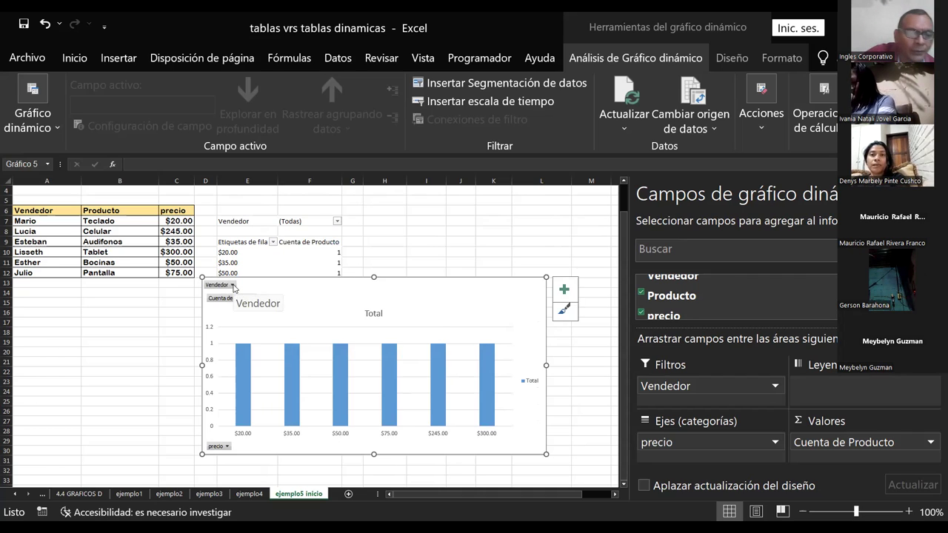
pyautogui.click(232, 285)
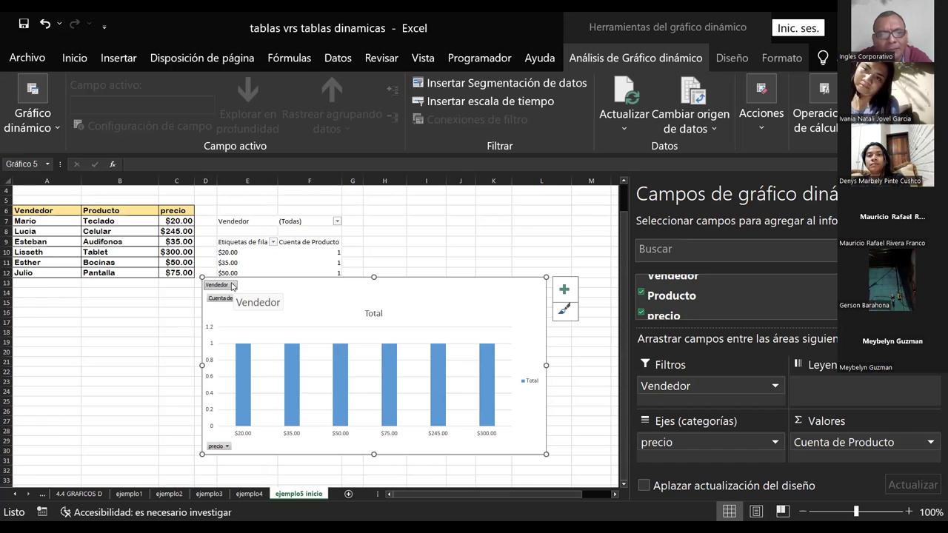
pyautogui.click(229, 283)
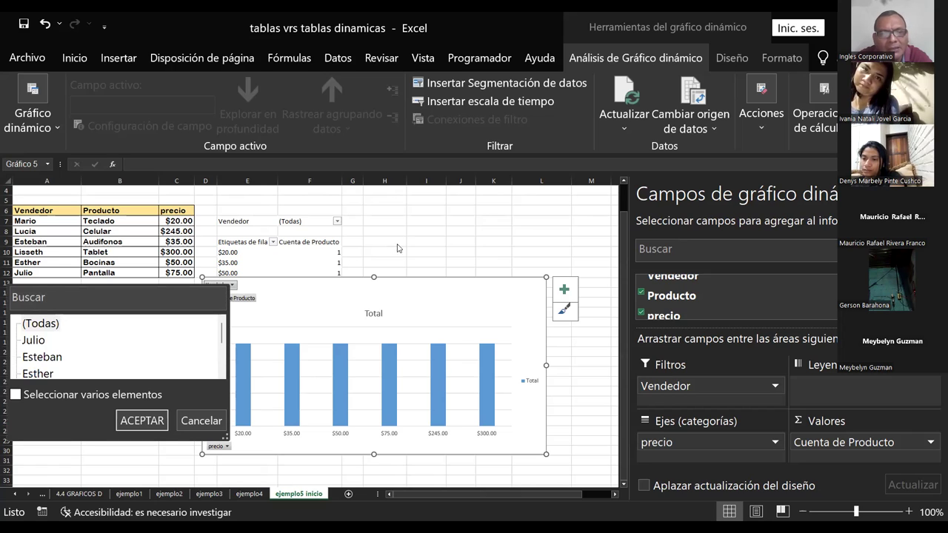
pyautogui.click(352, 281)
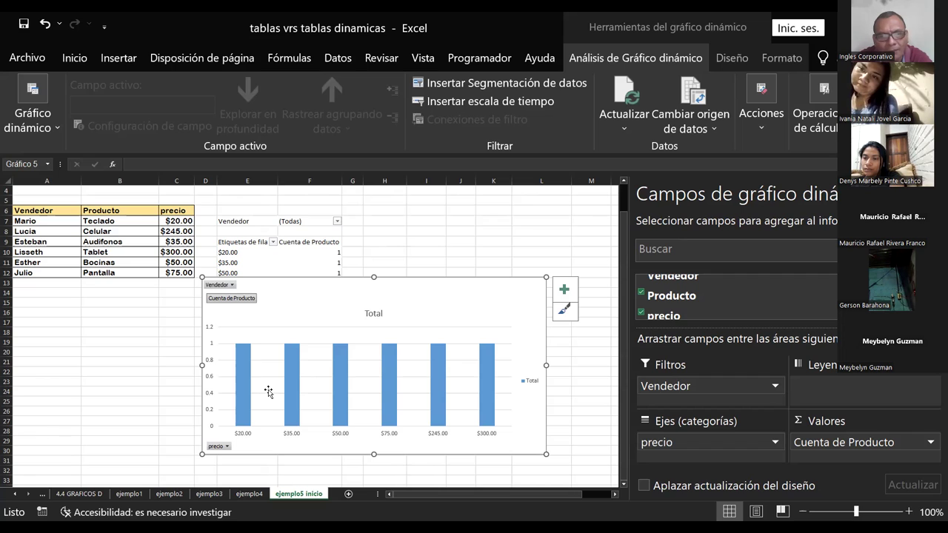
pyautogui.click(228, 446)
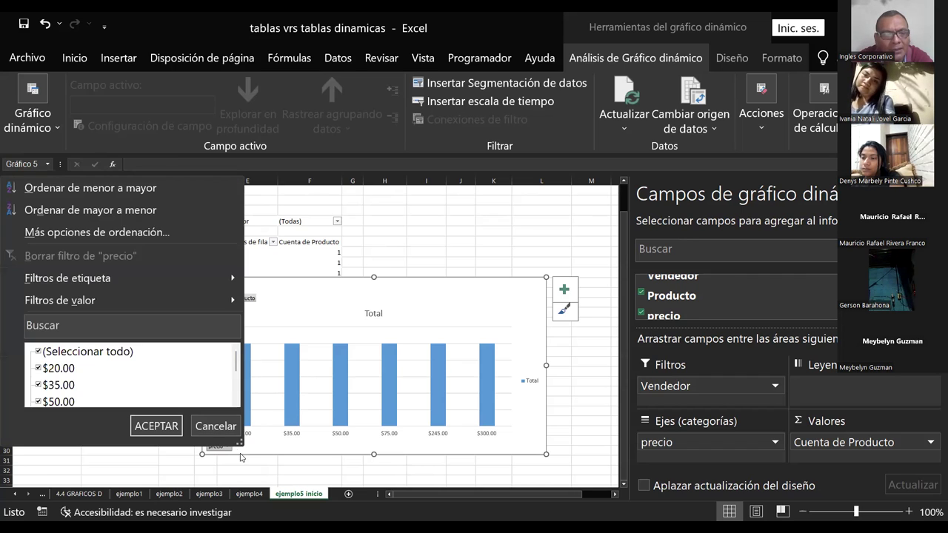
pyautogui.click(479, 225)
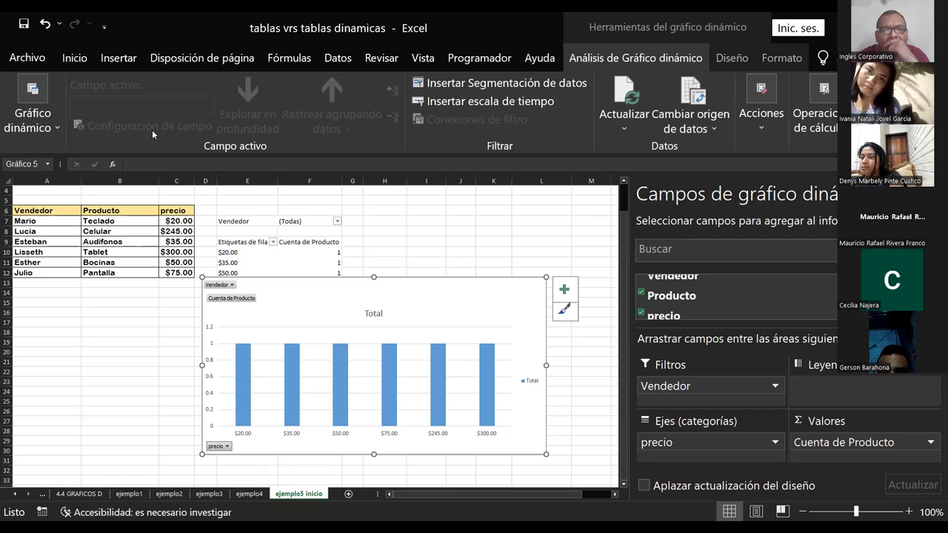
# Step: Move the chart aside and remove Cuenta de Producto from the values, leaving the legend empty
pyautogui.moveTo(245, 273)
pyautogui.mouseDown()
pyautogui.moveTo(286, 348)
pyautogui.moveTo(281, 223)
pyautogui.mouseUp()
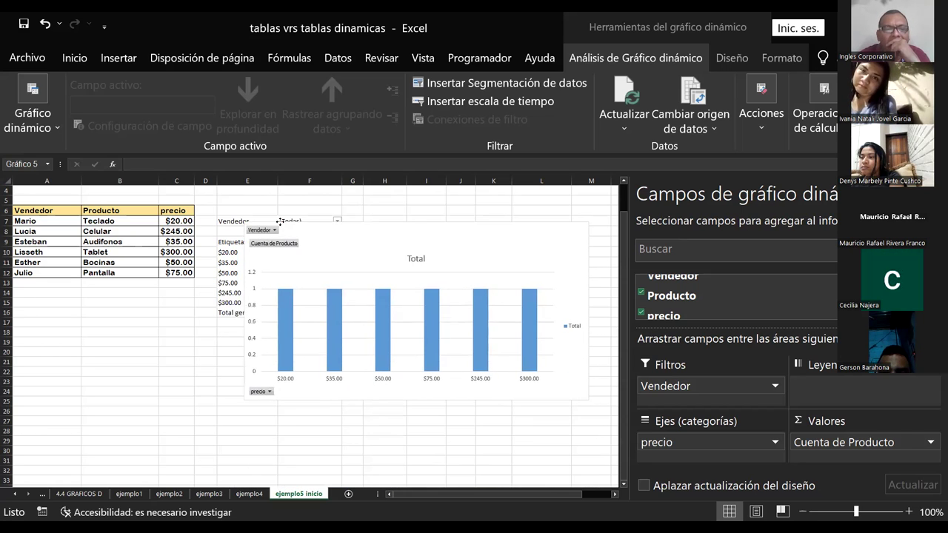
pyautogui.click(823, 444)
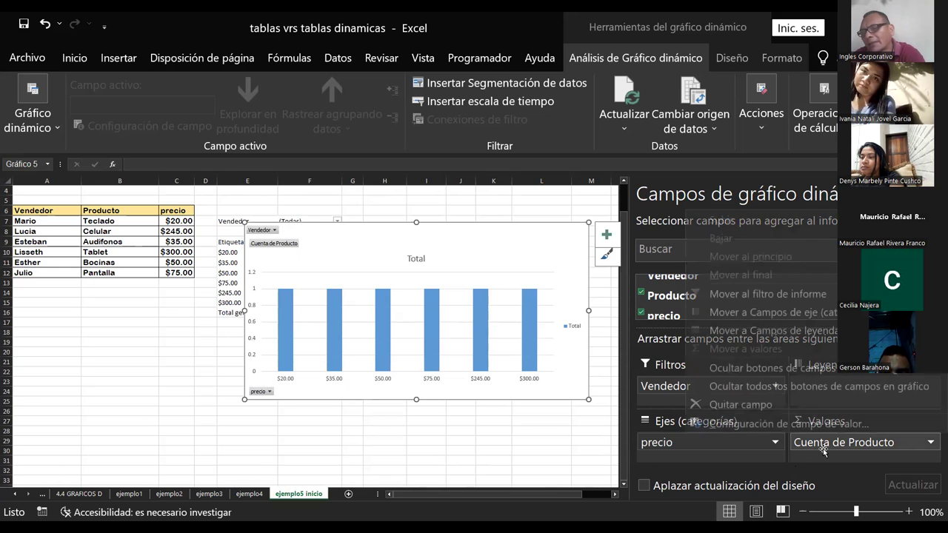
pyautogui.click(770, 405)
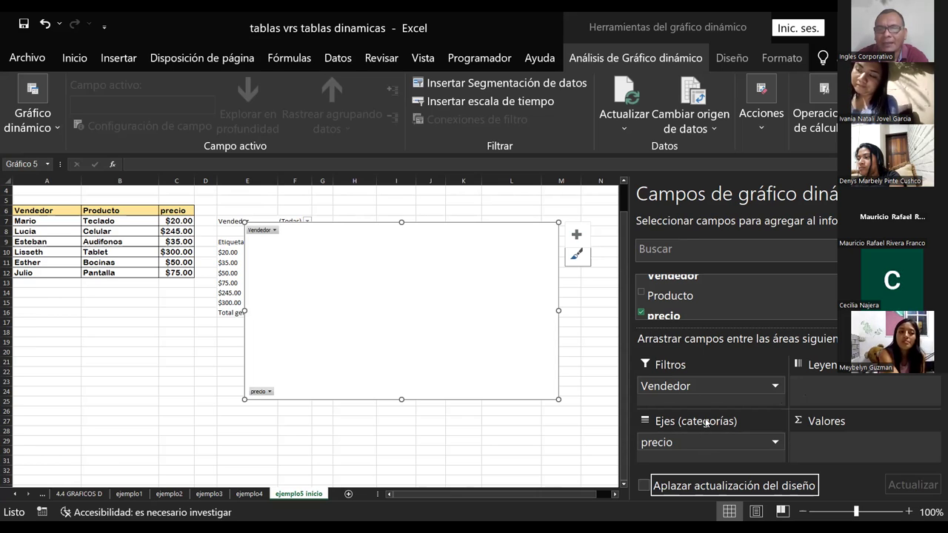
pyautogui.moveTo(670, 295); pyautogui.dragTo(835, 390)
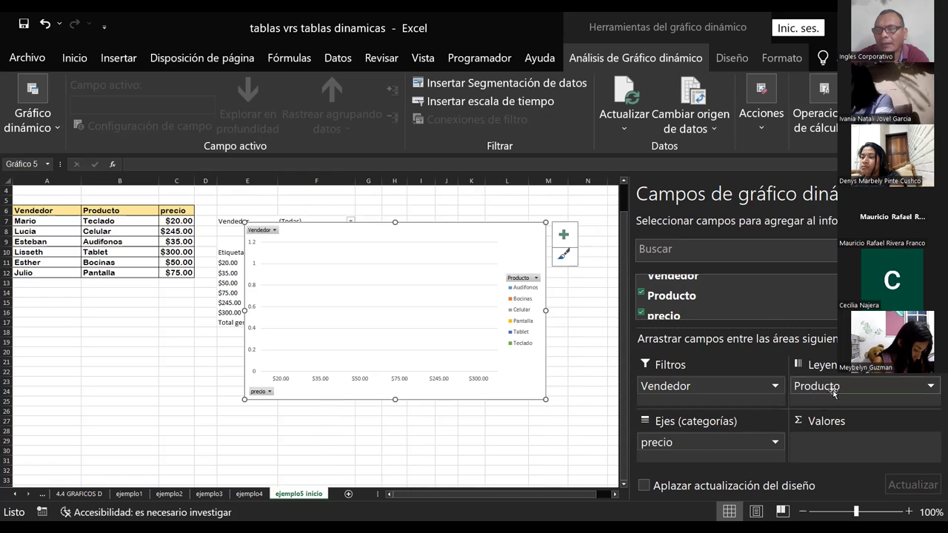
pyautogui.click(832, 388)
pyautogui.click(730, 348)
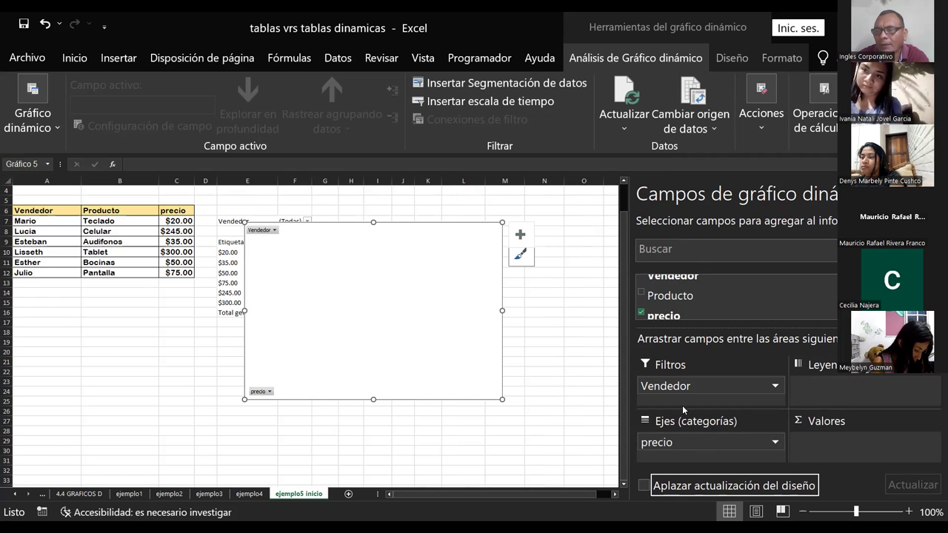
# Step: Replace the Vendedor filter with Producto in the Filtros area
pyautogui.click(696, 386)
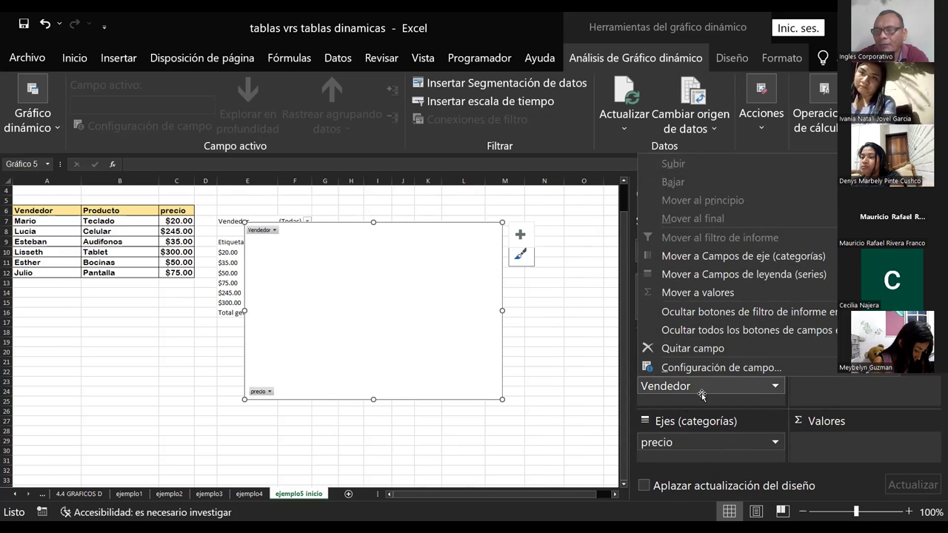
pyautogui.click(753, 390)
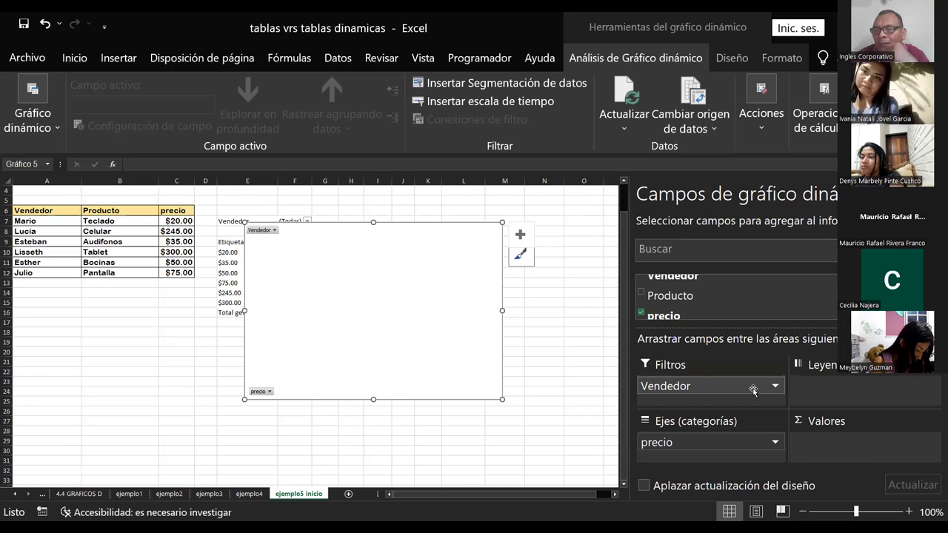
pyautogui.moveTo(753, 390); pyautogui.dragTo(761, 354)
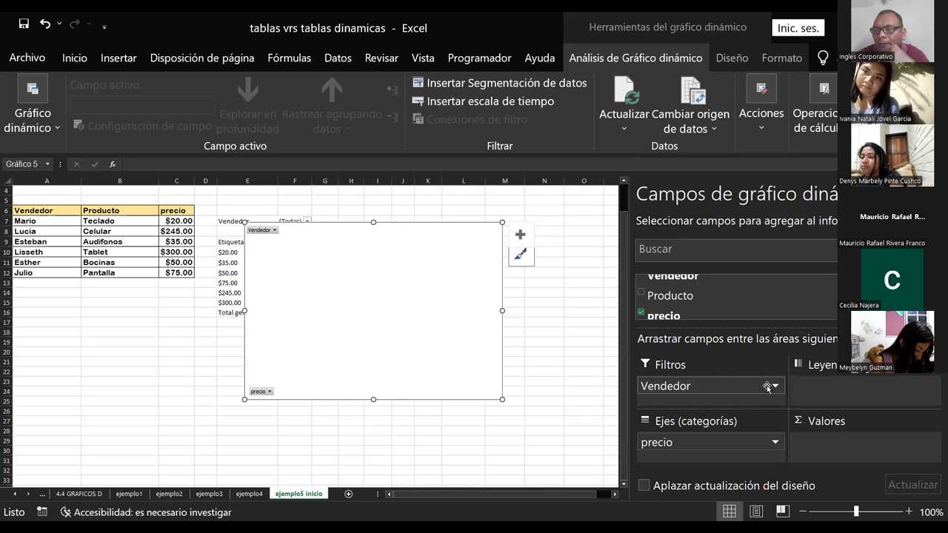
pyautogui.moveTo(659, 379); pyautogui.dragTo(685, 313)
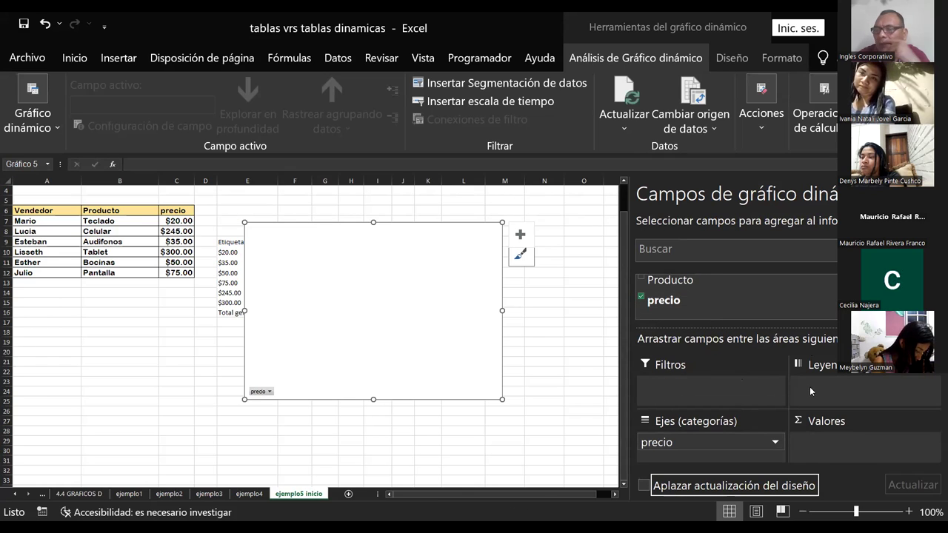
pyautogui.moveTo(722, 282); pyautogui.dragTo(705, 387)
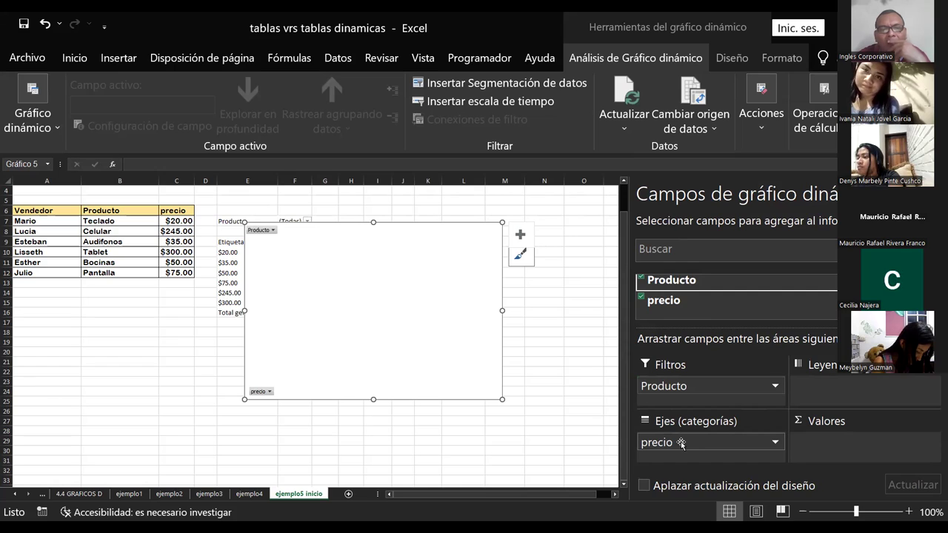
# Step: Allow multiple products in the filter, then plot Suma de precio with Producto on the axis
pyautogui.click(273, 232)
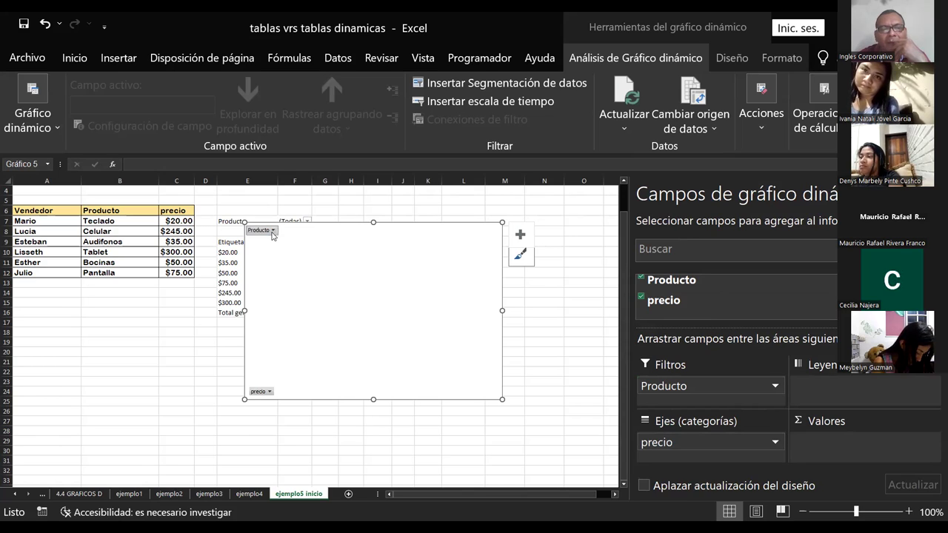
pyautogui.click(58, 343)
pyautogui.click(182, 373)
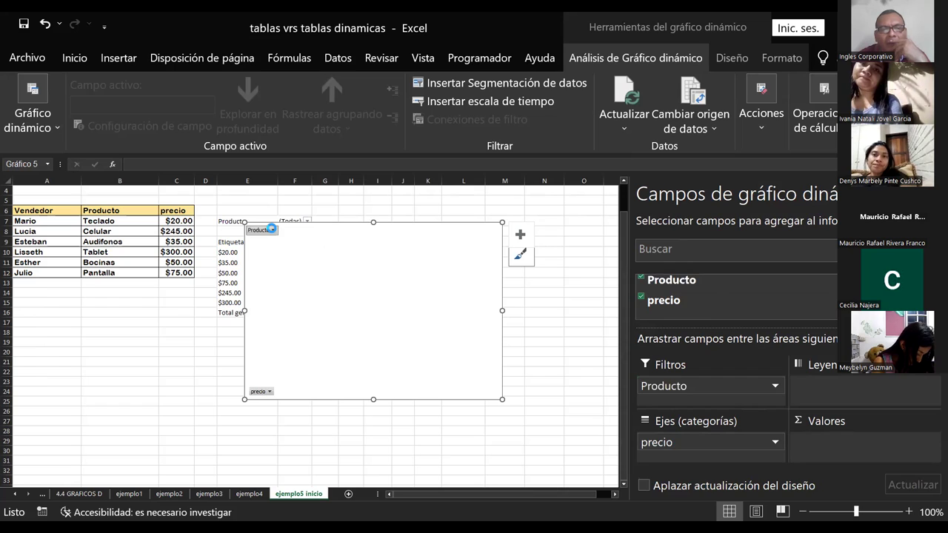
pyautogui.moveTo(662, 386); pyautogui.dragTo(831, 447)
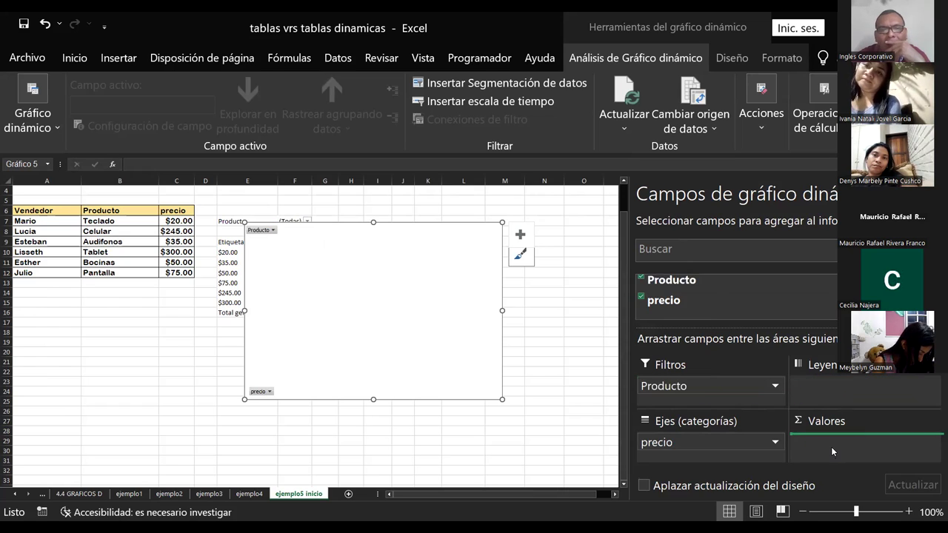
pyautogui.moveTo(844, 442); pyautogui.dragTo(697, 390)
pyautogui.moveTo(666, 442); pyautogui.dragTo(833, 450)
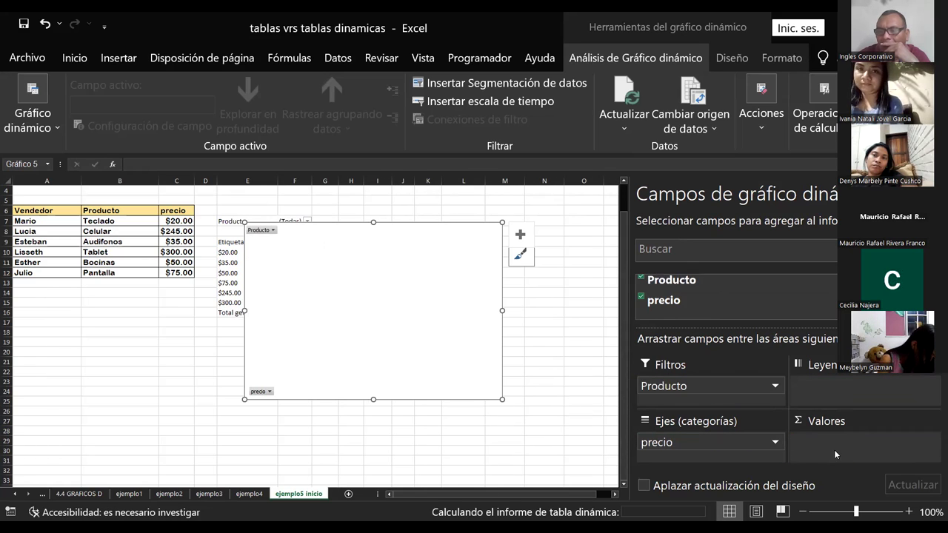
pyautogui.moveTo(689, 388); pyautogui.dragTo(692, 447)
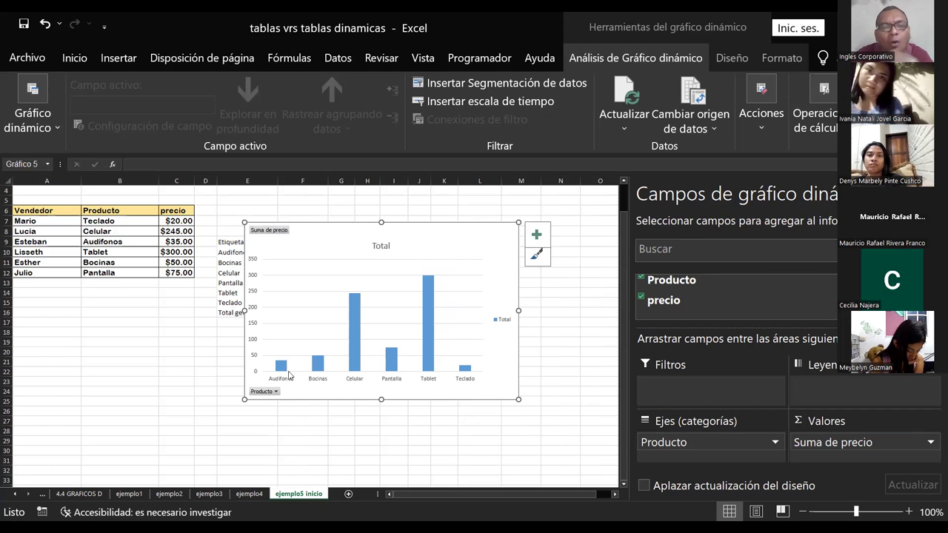
# Step: Select the chart's vertical value axis and open its formatting options
pyautogui.click(254, 357)
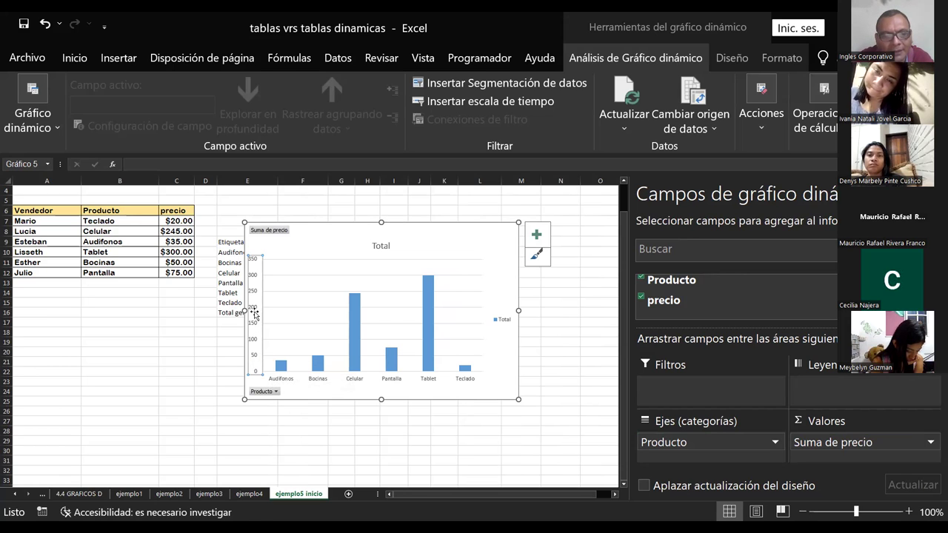
pyautogui.doubleClick(255, 315)
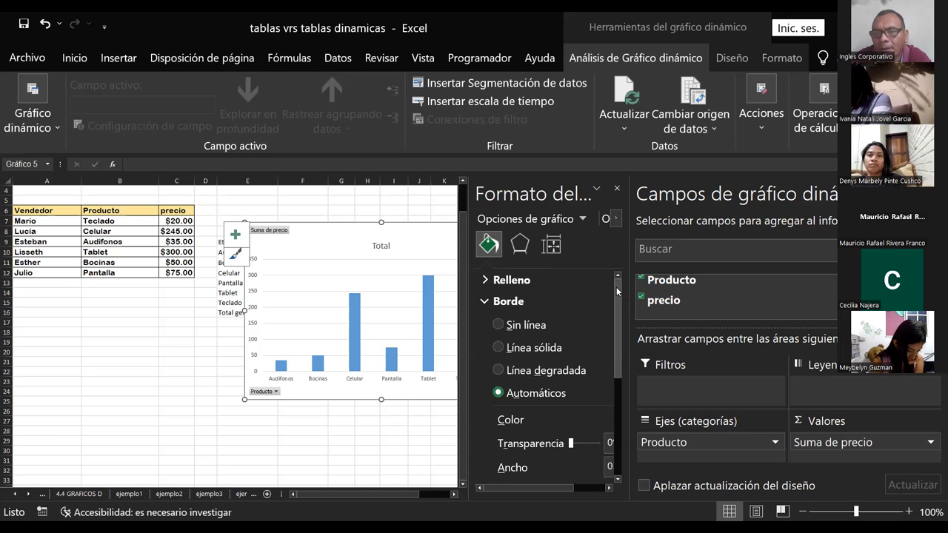
# Step: Leave the compound line type unchanged, close the Format pane and select the vertical value axis
pyautogui.scroll(-3, 607, 324)
pyautogui.scroll(-2, 604, 366)
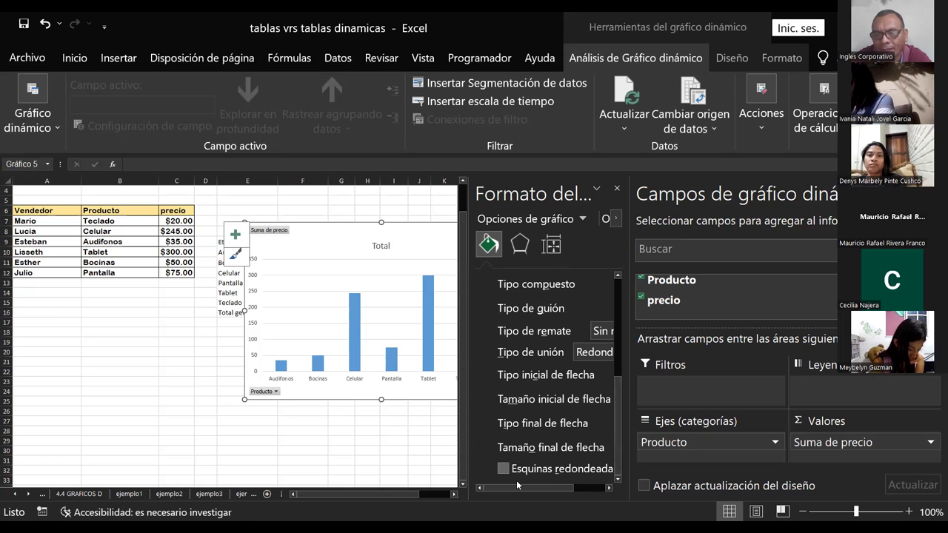
pyautogui.moveTo(516, 487); pyautogui.dragTo(566, 487)
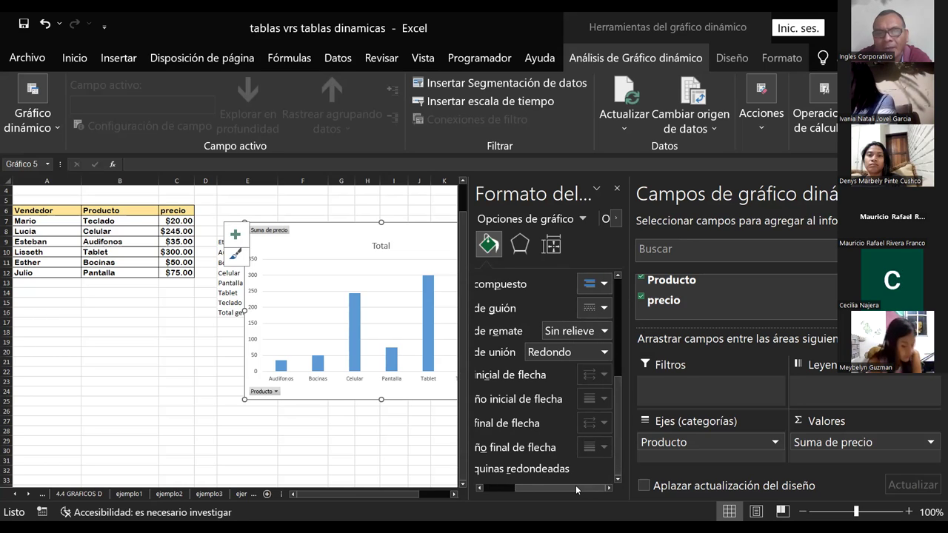
pyautogui.click(603, 284)
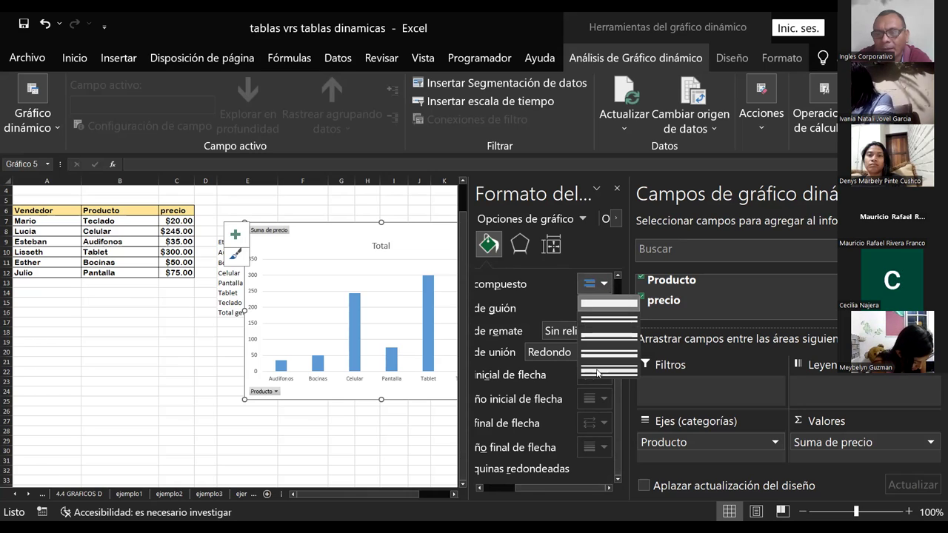
pyautogui.click(539, 487)
pyautogui.click(539, 487)
pyautogui.click(617, 188)
pyautogui.click(255, 259)
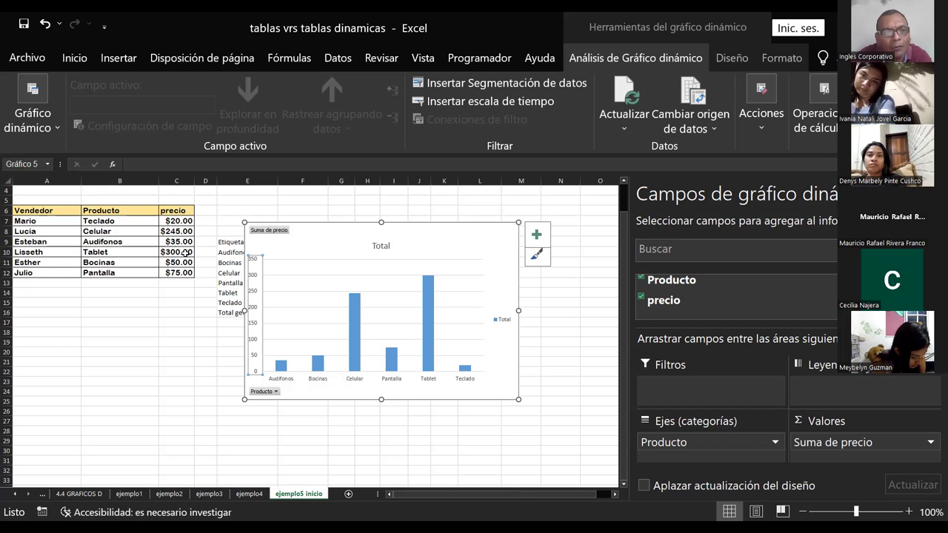
# Step: Return to the worksheet and zoom in to 145%, scrolling up to the sales table
pyautogui.click(186, 253)
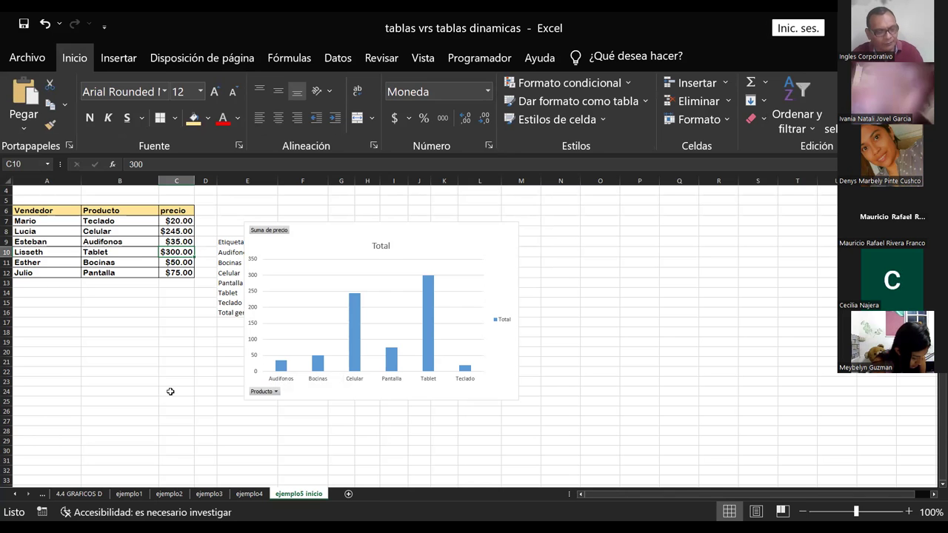
pyautogui.scroll(1, 171, 391)
pyautogui.scroll(1, 170, 391)
pyautogui.scroll(1, 170, 391)
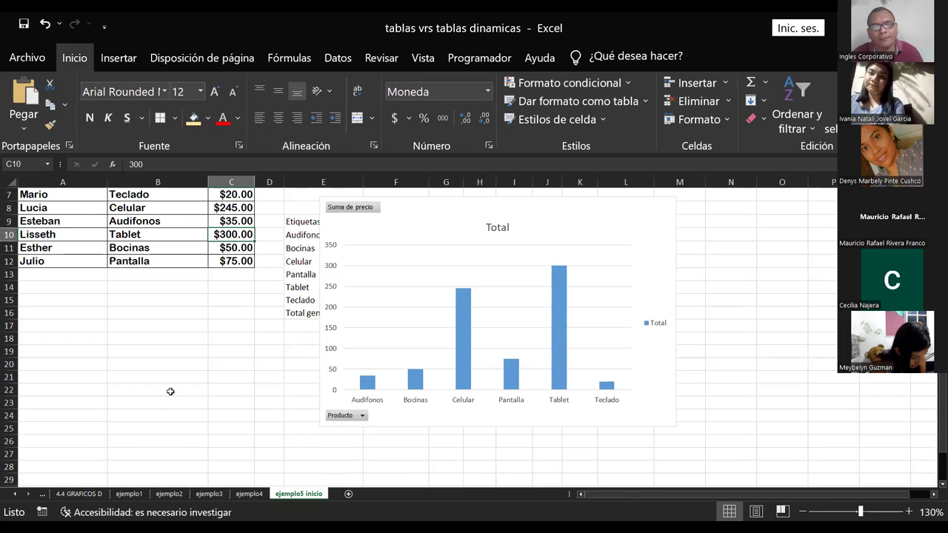
pyautogui.scroll(1, 171, 391)
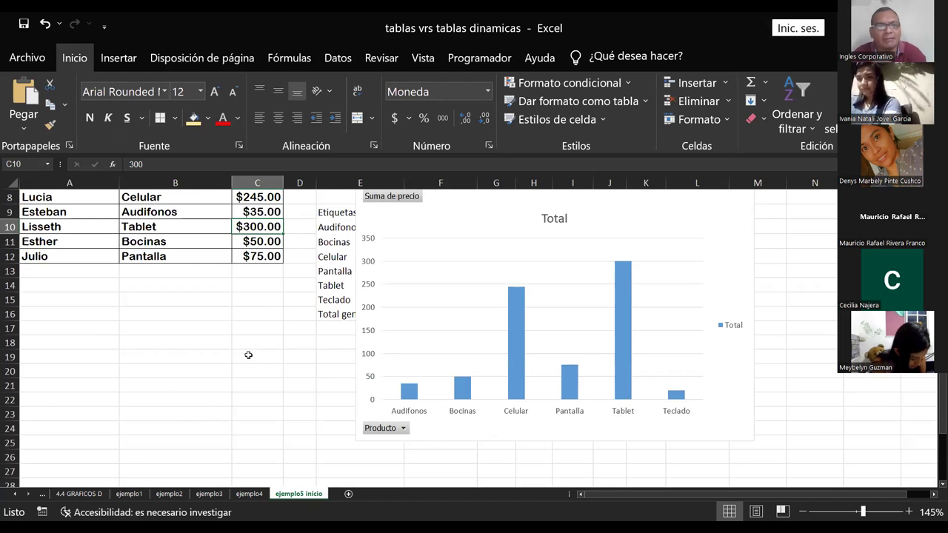
pyautogui.scroll(1, 248, 356)
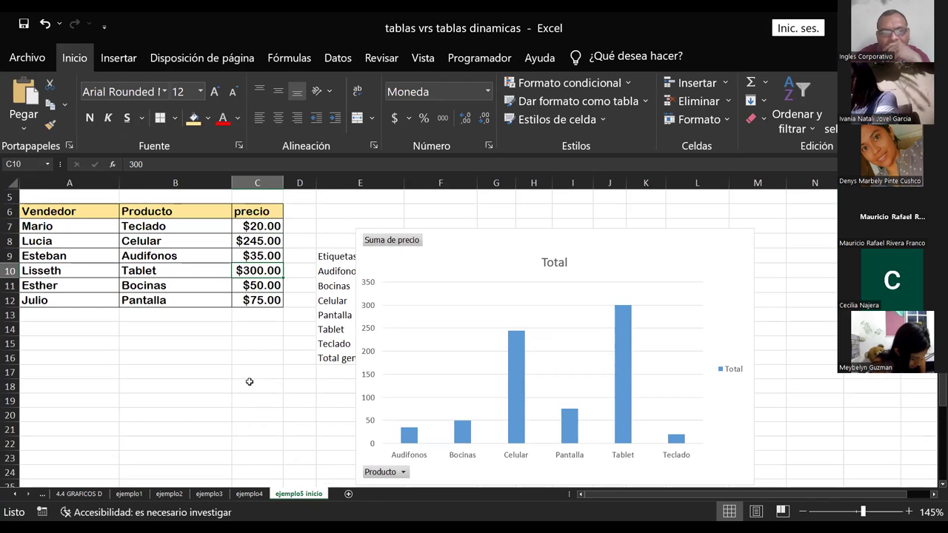
# Step: Select the Producto header and a product entry, then select the chart title Total
pyautogui.click(186, 212)
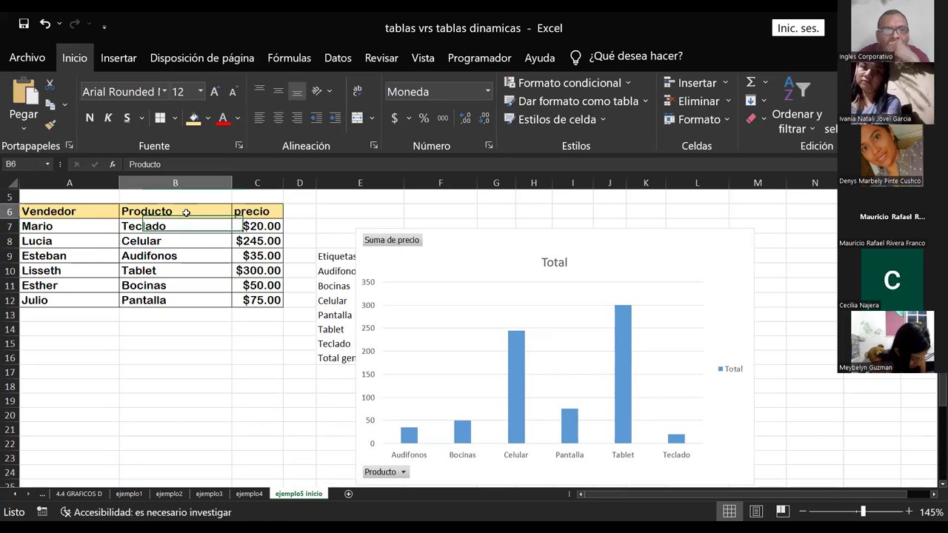
pyautogui.click(333, 271)
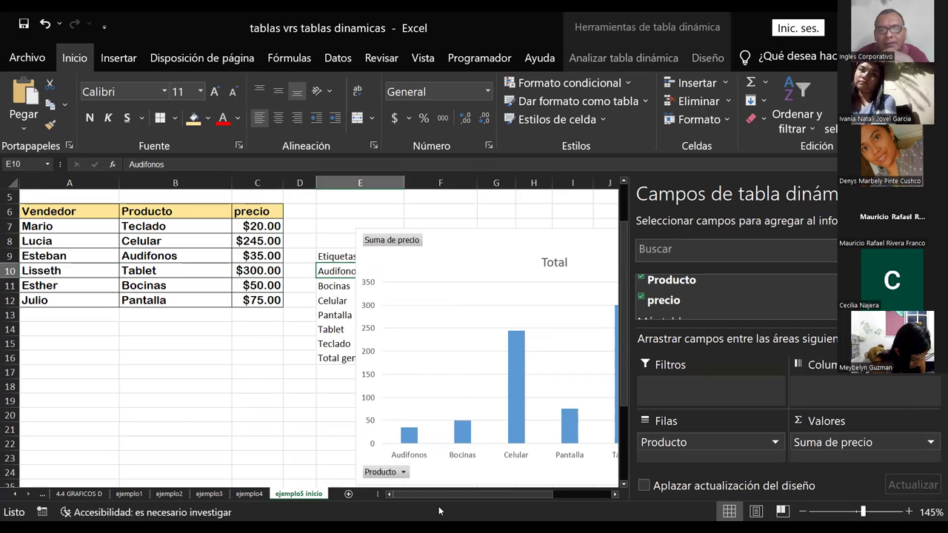
pyautogui.moveTo(439, 494); pyautogui.dragTo(453, 491)
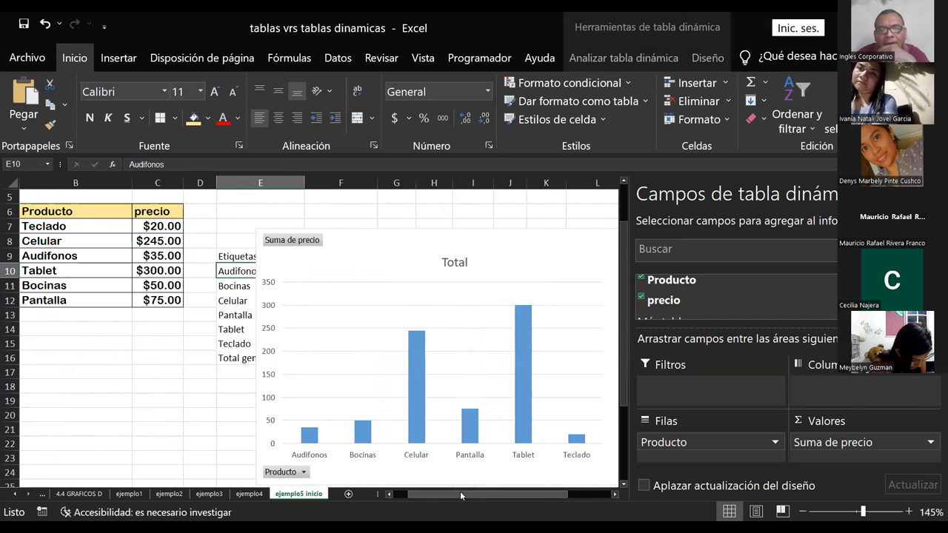
pyautogui.click(453, 262)
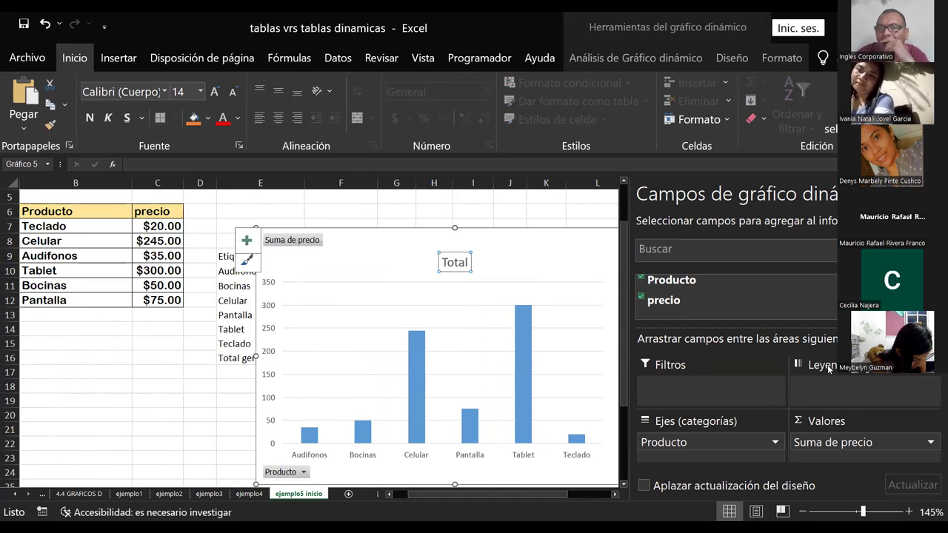
# Step: Nudge the Total chart title slightly right and briefly check its formatting options
pyautogui.click(445, 262)
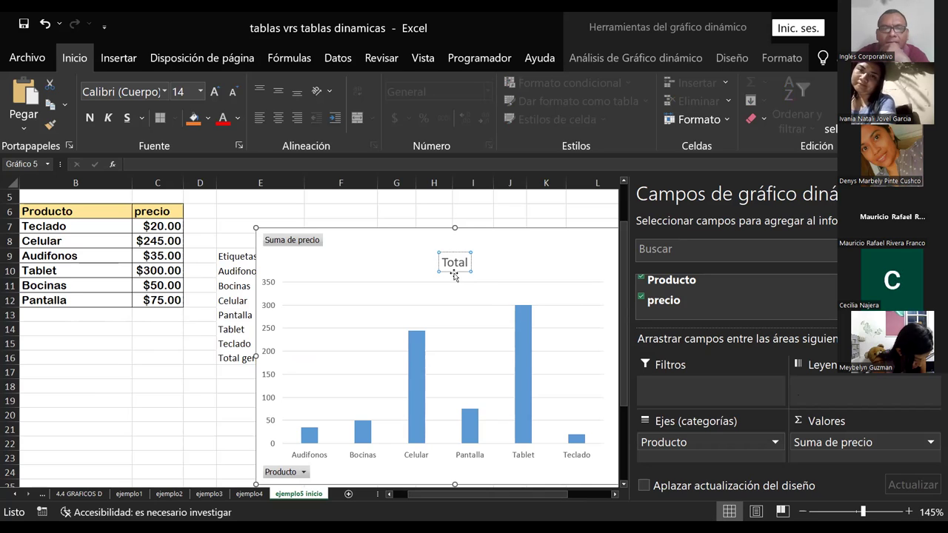
pyautogui.moveTo(455, 253); pyautogui.dragTo(463, 251)
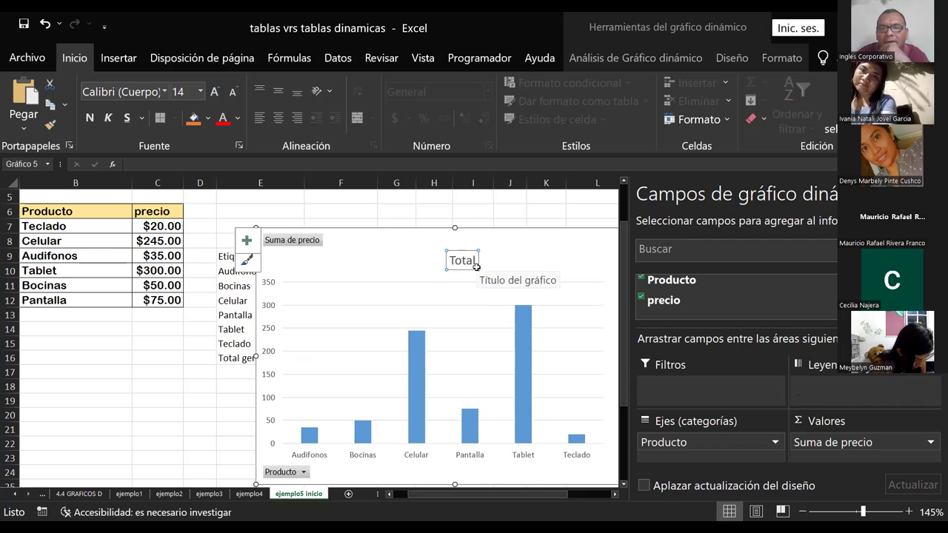
pyautogui.doubleClick(466, 259)
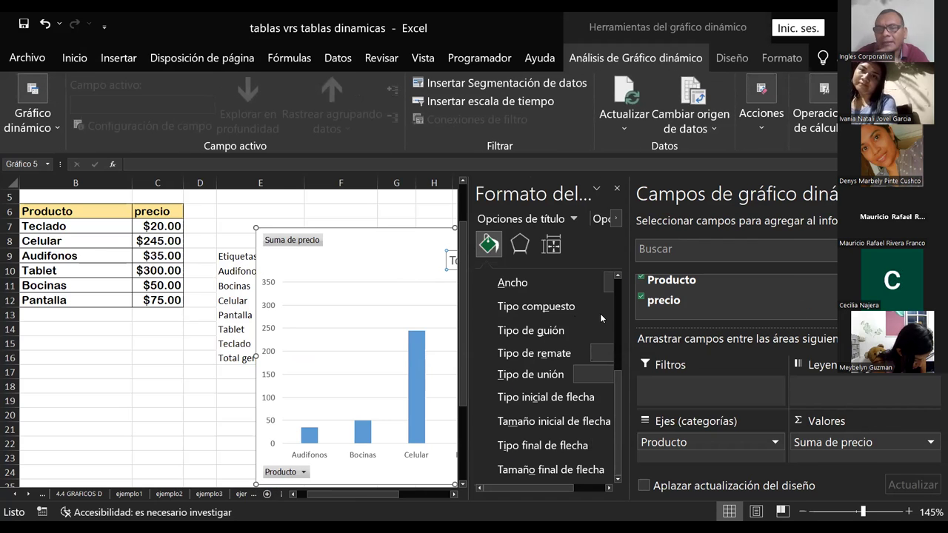
pyautogui.click(617, 188)
# Step: Delete the word Total from the chart title, leaving it empty
pyautogui.click(470, 261)
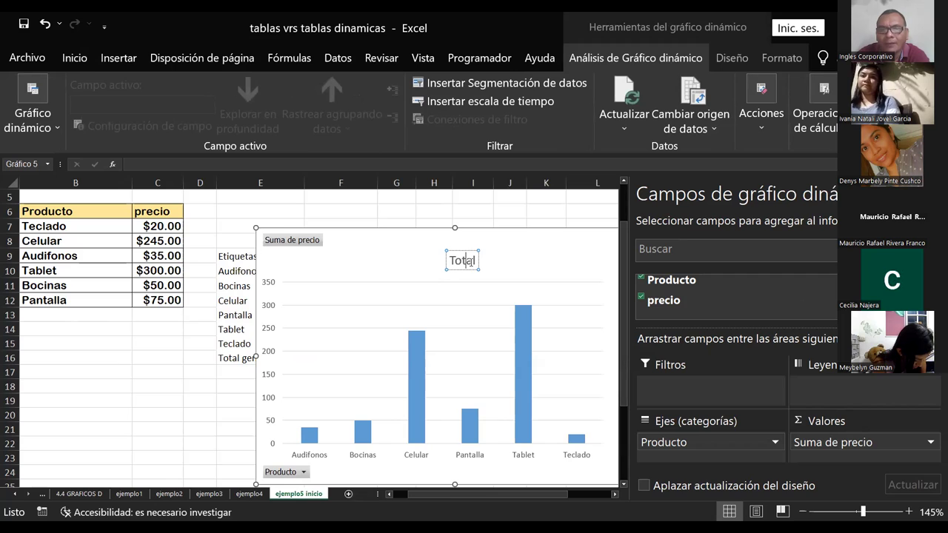
pyautogui.press('Left')
pyautogui.press('Left')
pyautogui.press('Delete')
pyautogui.press('Delete')
pyautogui.press('Delete')
pyautogui.press('Delete')
pyautogui.press('Delete')
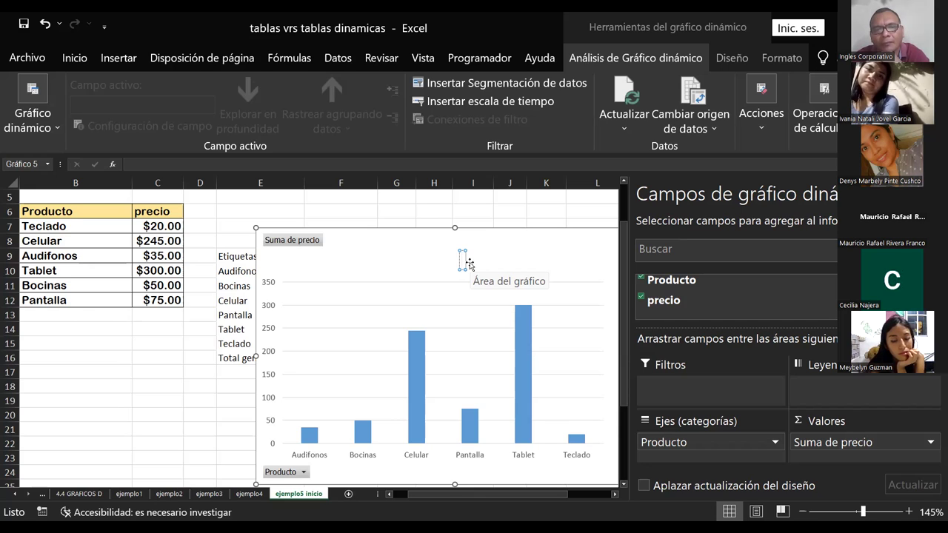
# Step: Title the chart 'VENTA DE PRODUCTOS' and re-centre the title above the bars
pyautogui.write('VENT')
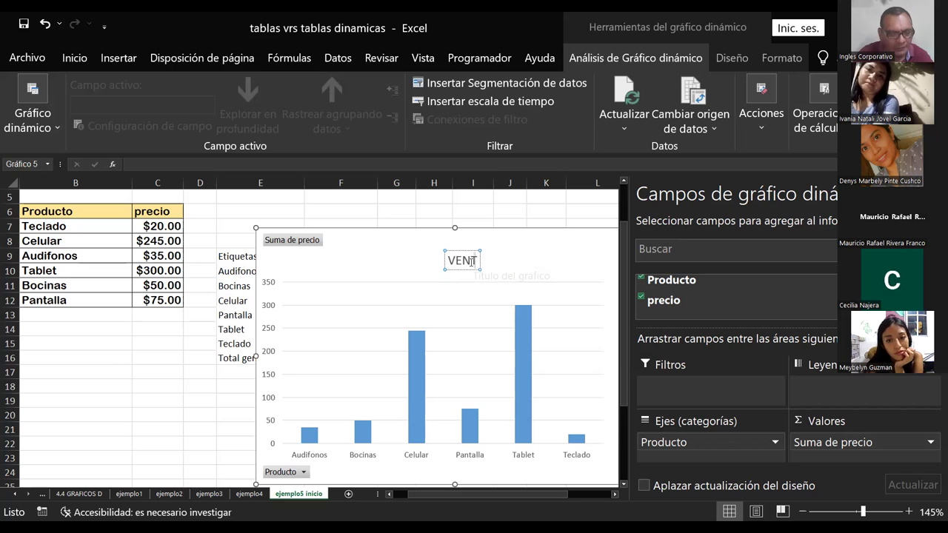
pyautogui.write('A DE PRODUC')
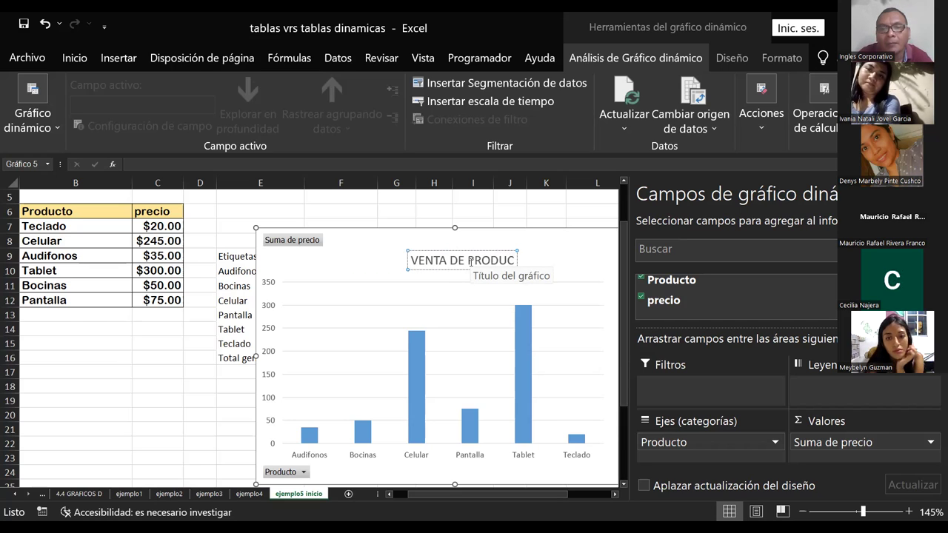
pyautogui.write('TOS')
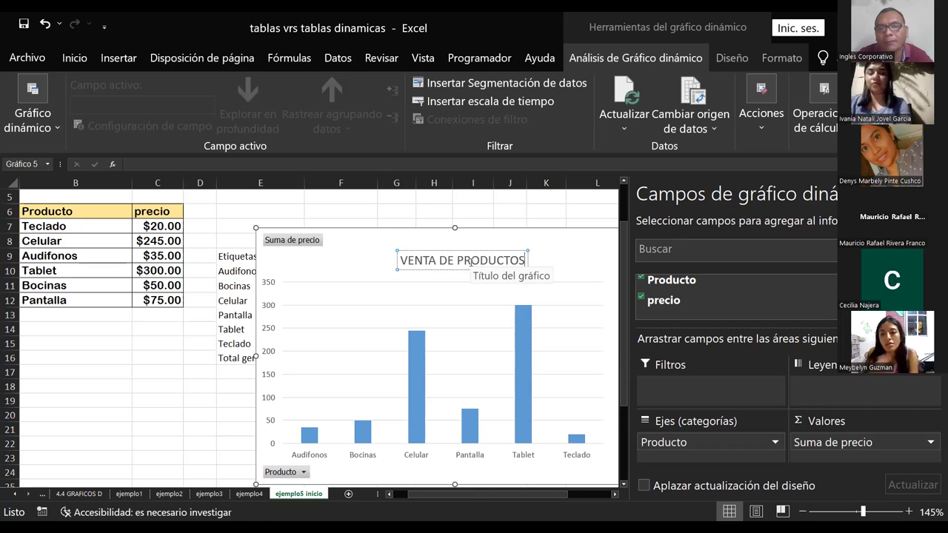
pyautogui.press('Escape')
pyautogui.moveTo(443, 261)
pyautogui.mouseDown()
pyautogui.moveTo(492, 261)
pyautogui.moveTo(396, 262)
pyautogui.mouseUp()
pyautogui.moveTo(475, 259); pyautogui.dragTo(485, 253)
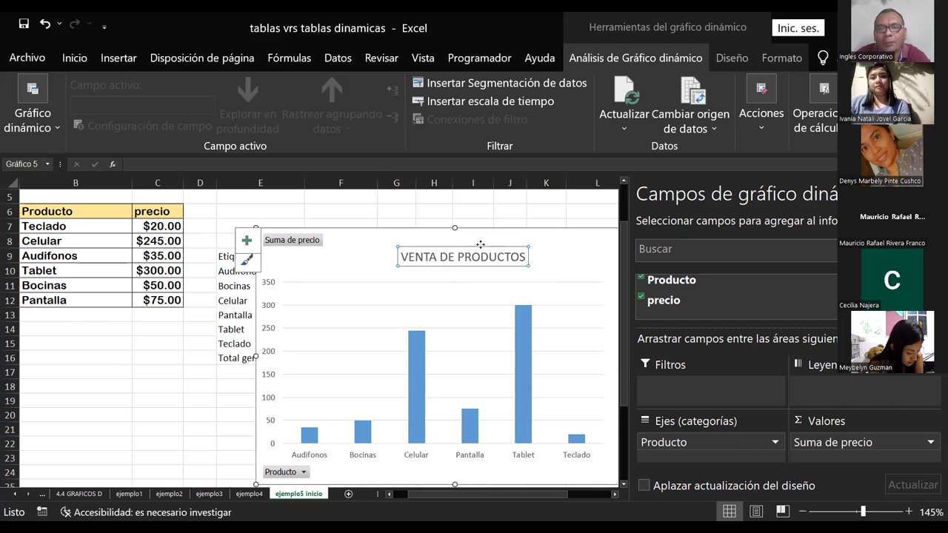
# Step: Give the chart title a solid border line and a solid yellow fill, then close the panel
pyautogui.doubleClick(480, 245)
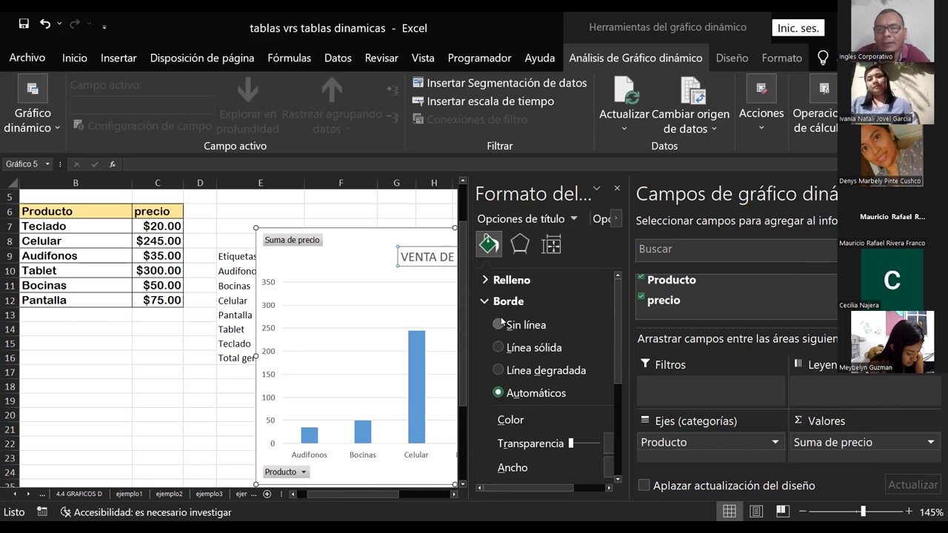
pyautogui.click(499, 348)
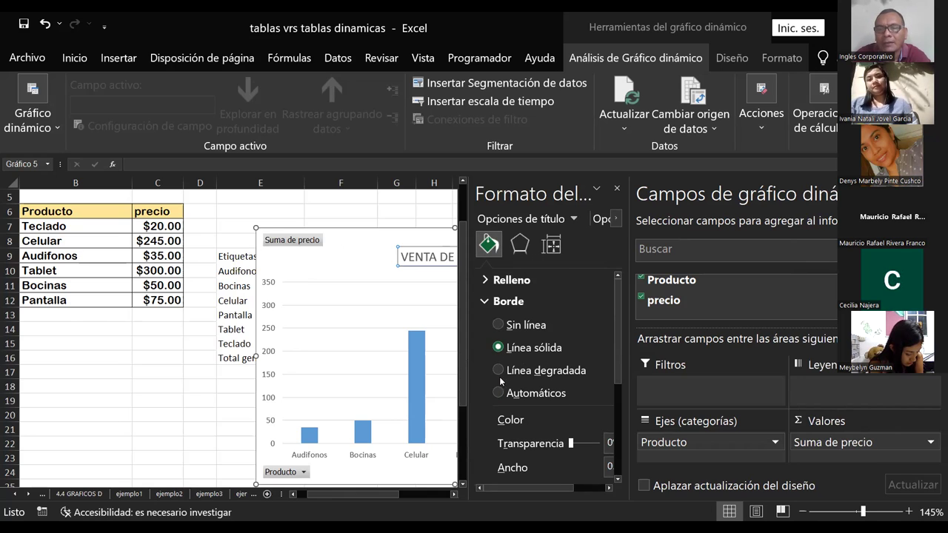
pyautogui.click(499, 370)
pyautogui.click(499, 348)
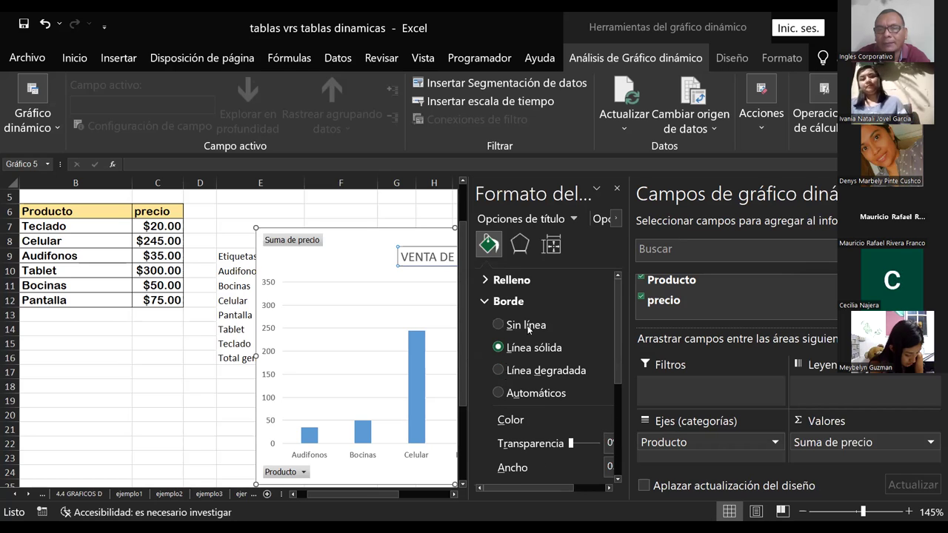
pyautogui.click(508, 281)
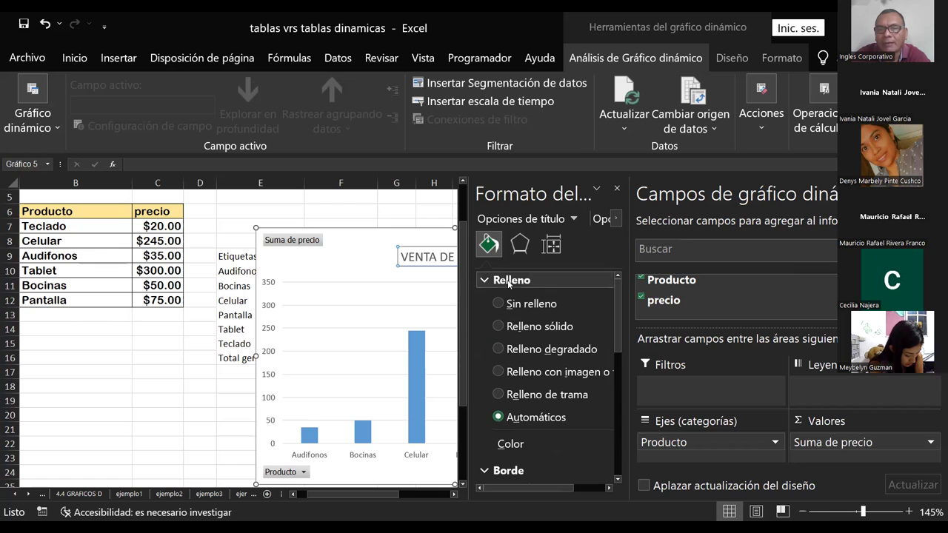
pyautogui.click(498, 327)
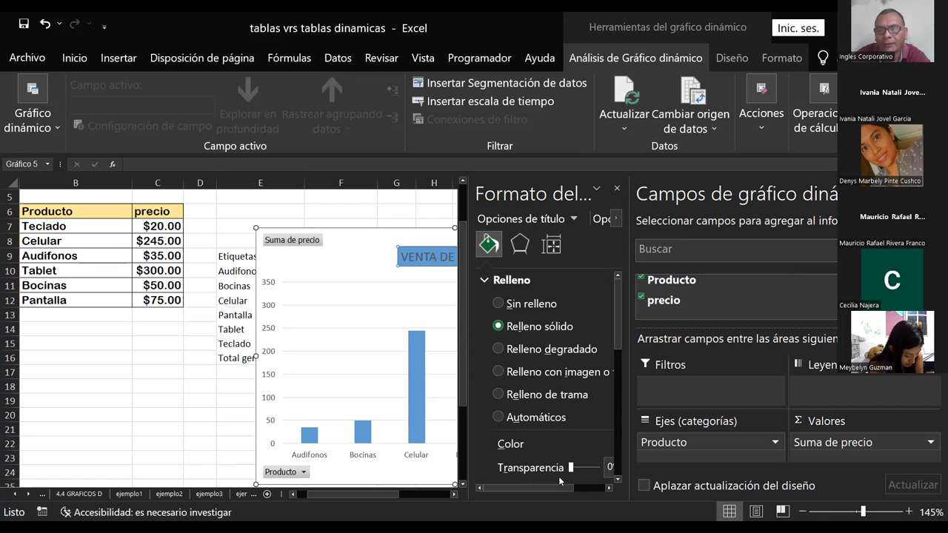
pyautogui.moveTo(546, 488); pyautogui.dragTo(591, 488)
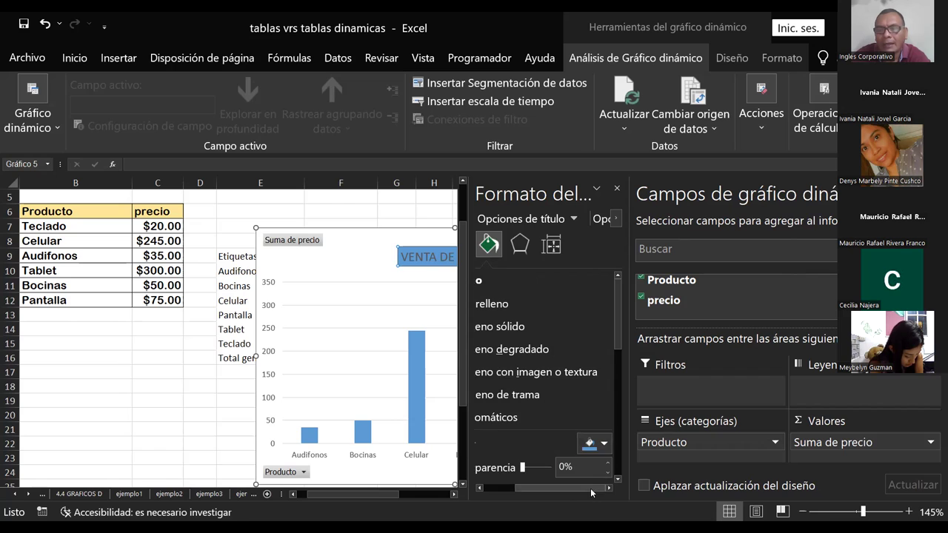
pyautogui.click(605, 443)
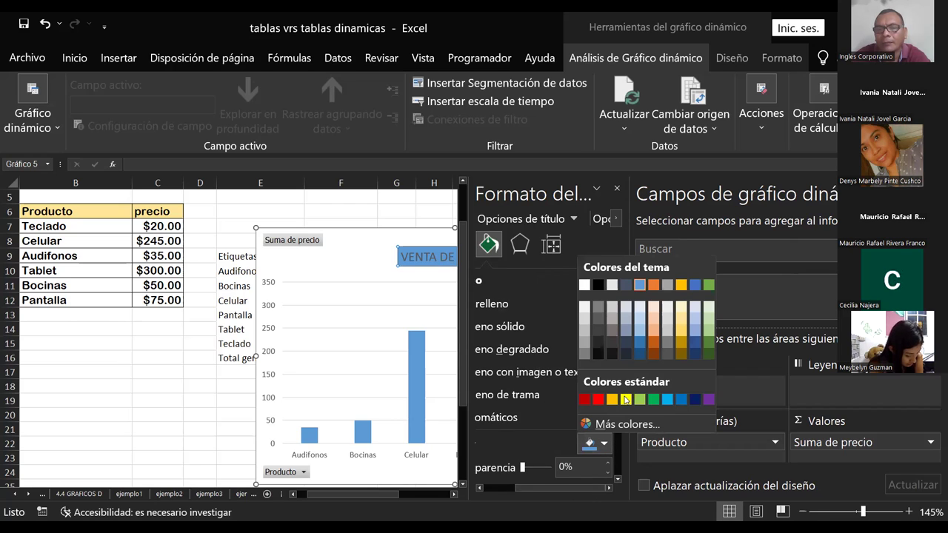
pyautogui.click(625, 400)
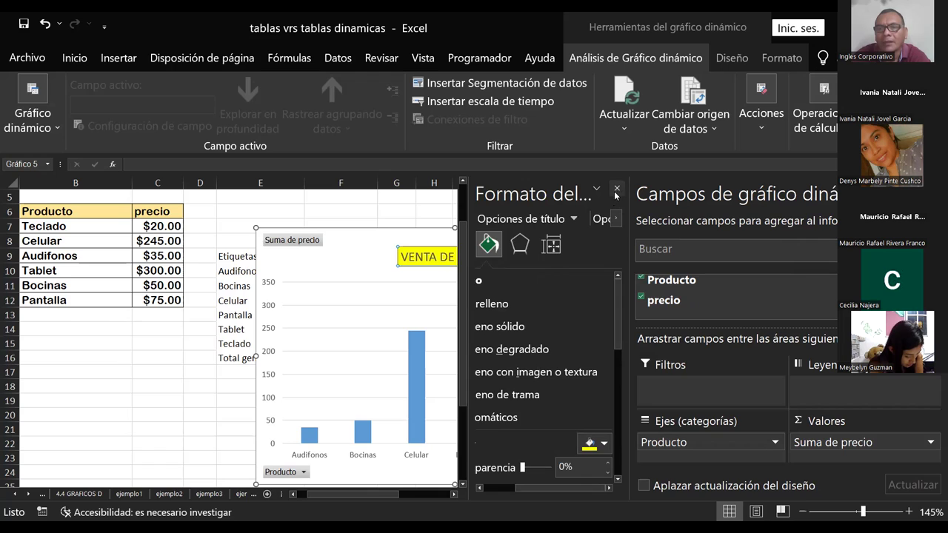
pyautogui.click(617, 188)
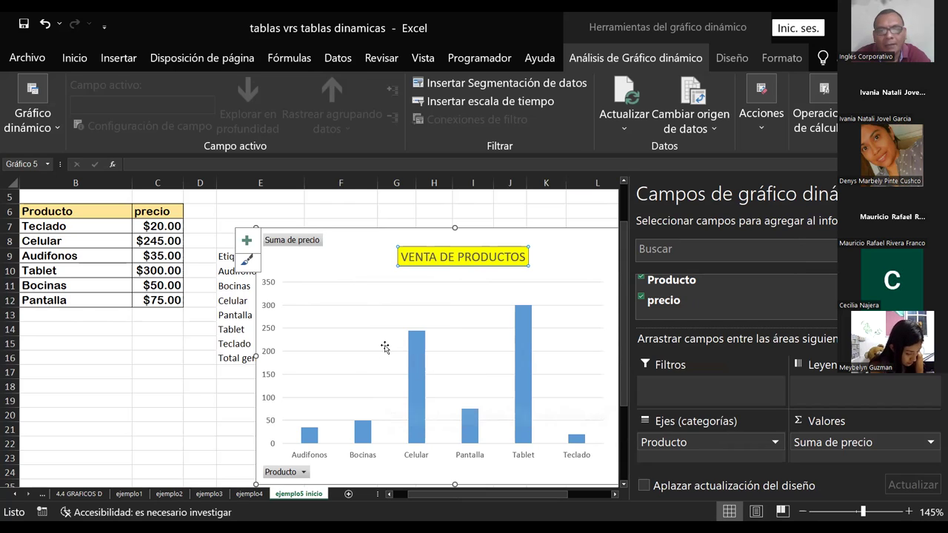
pyautogui.click(310, 441)
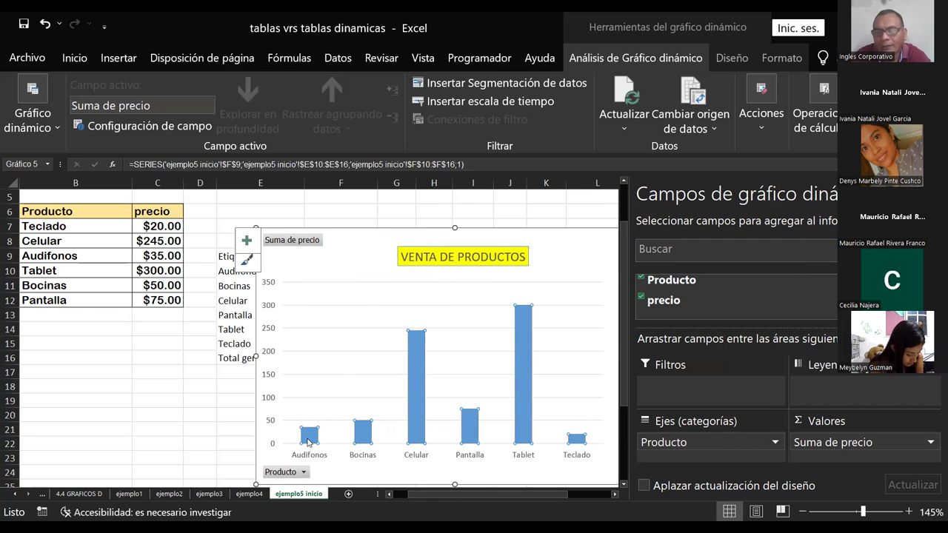
pyautogui.rightClick(311, 439)
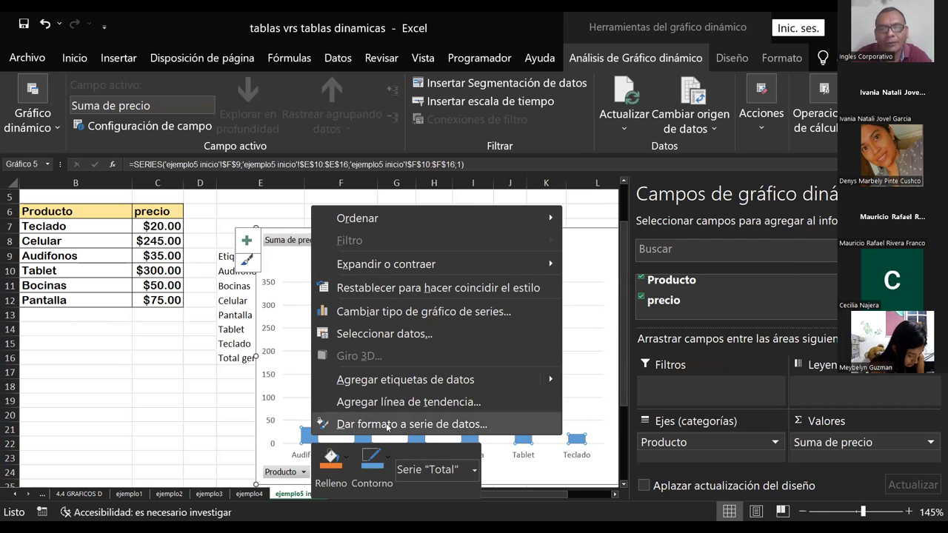
pyautogui.click(387, 425)
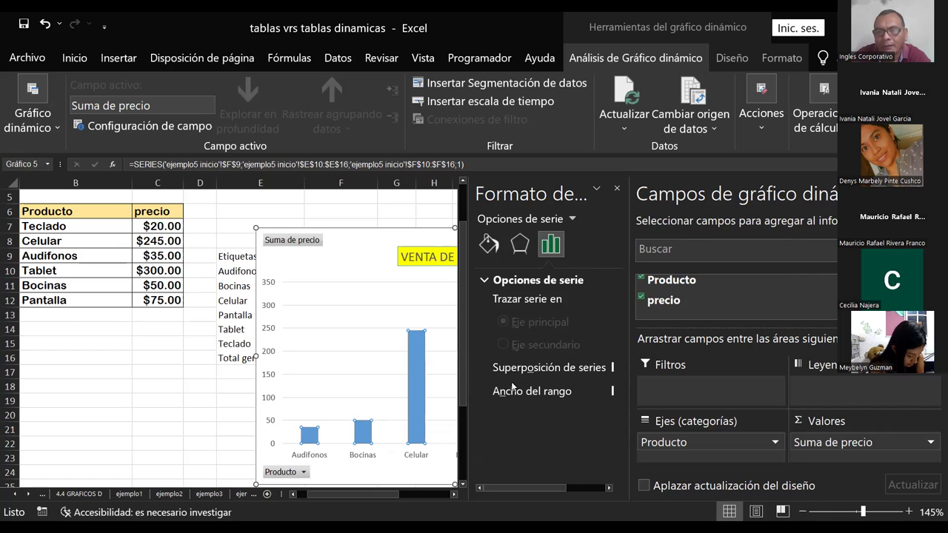
pyautogui.click(617, 188)
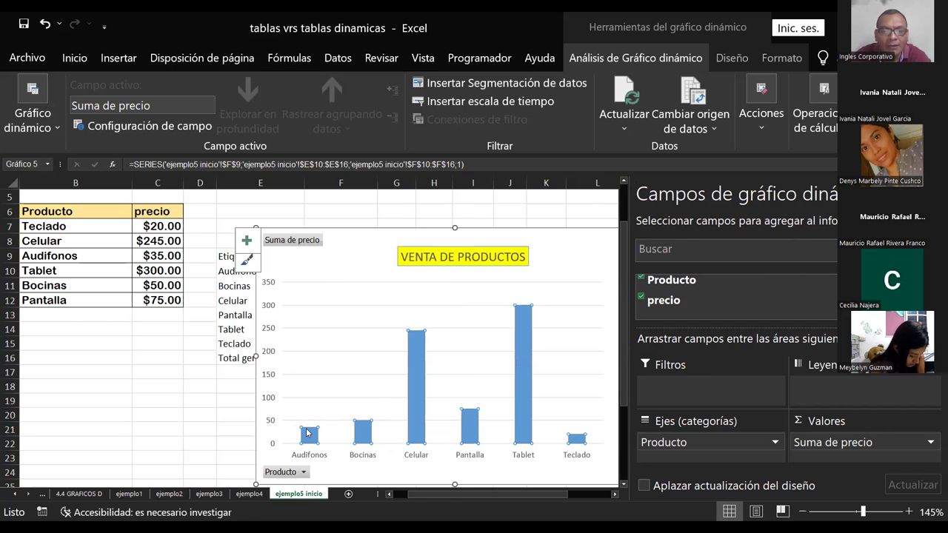
pyautogui.rightClick(307, 433)
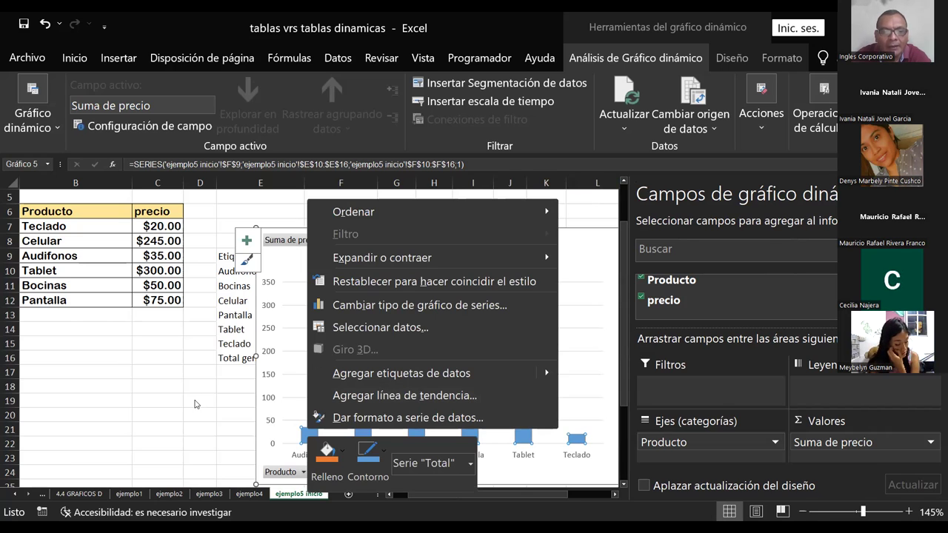
pyautogui.press('Escape')
pyautogui.click(311, 438)
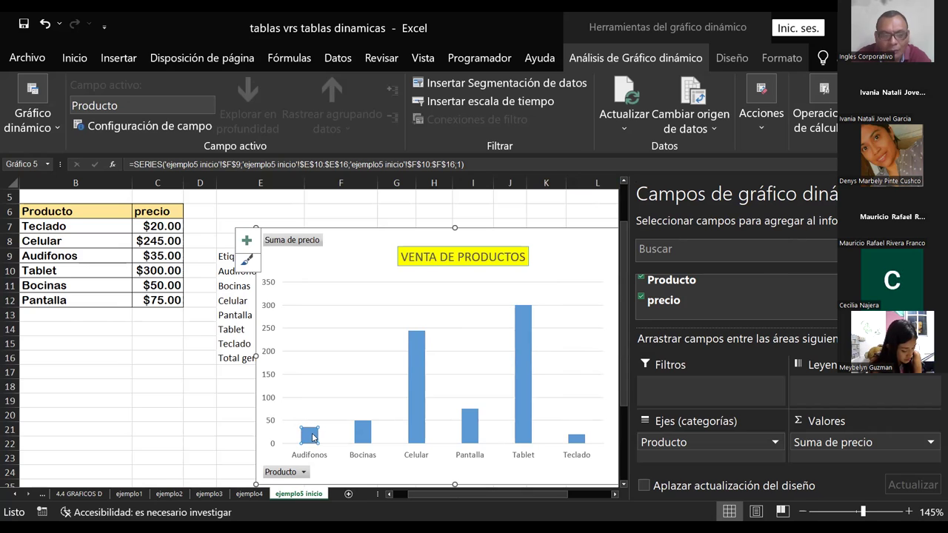
pyautogui.moveTo(310, 435)
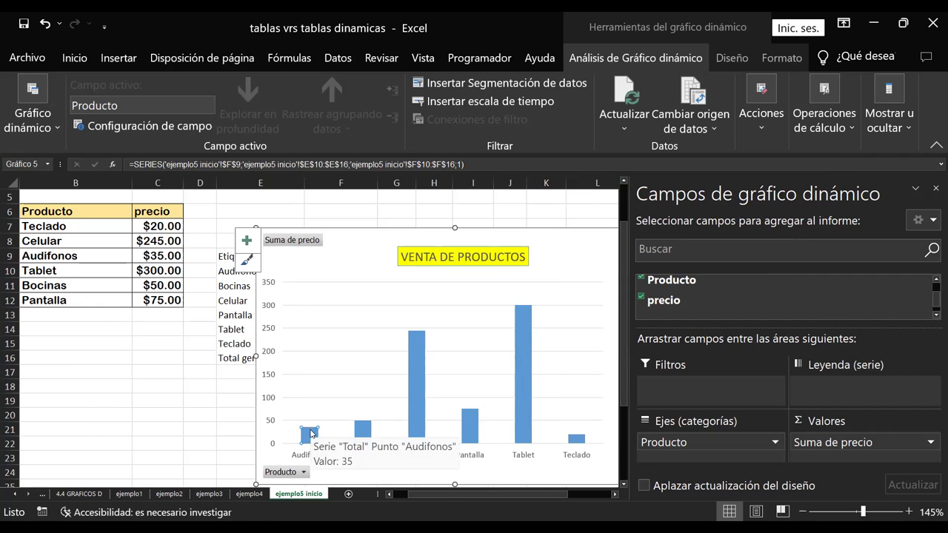
# Step: Add a data label showing 35 to the Audifonos bar
pyautogui.rightClick(309, 429)
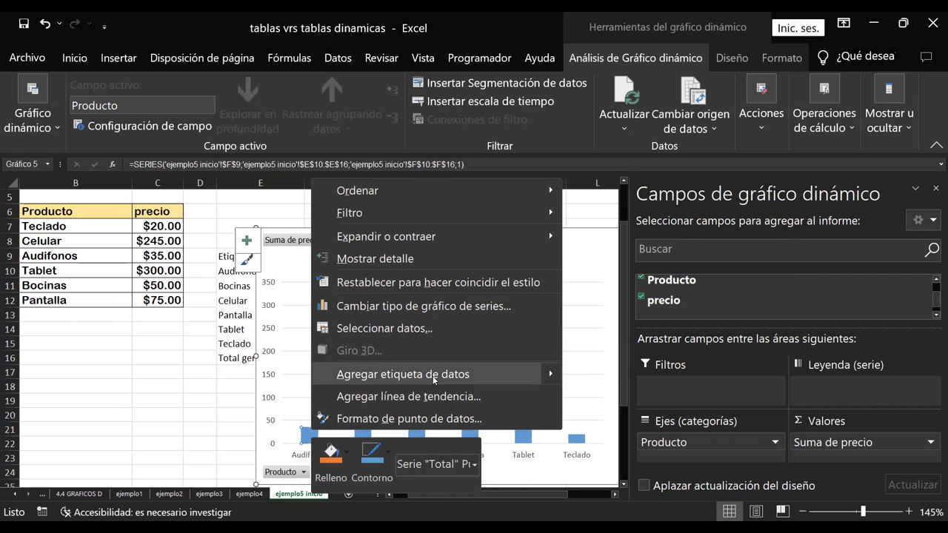
pyautogui.click(403, 374)
pyautogui.click(310, 419)
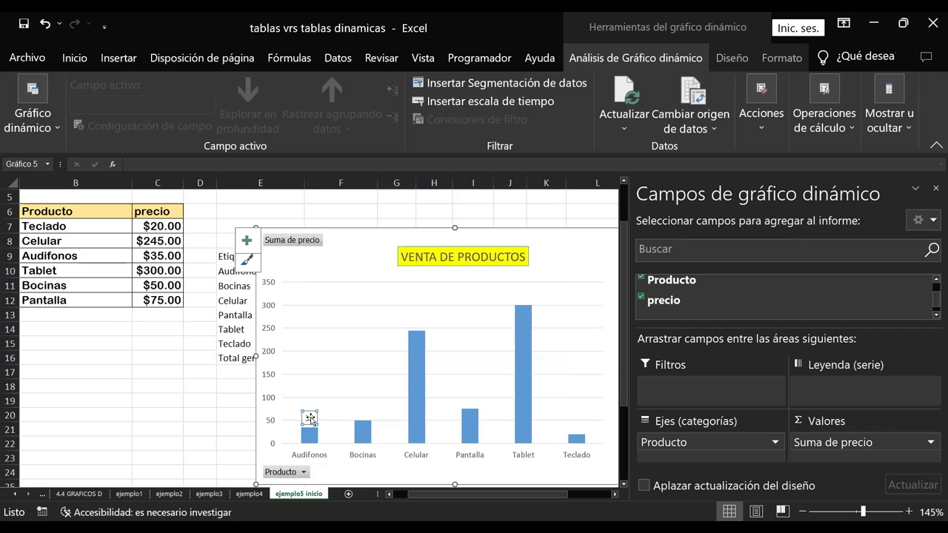
# Step: Set the Audifonos data label's font size to 10
pyautogui.rightClick(311, 420)
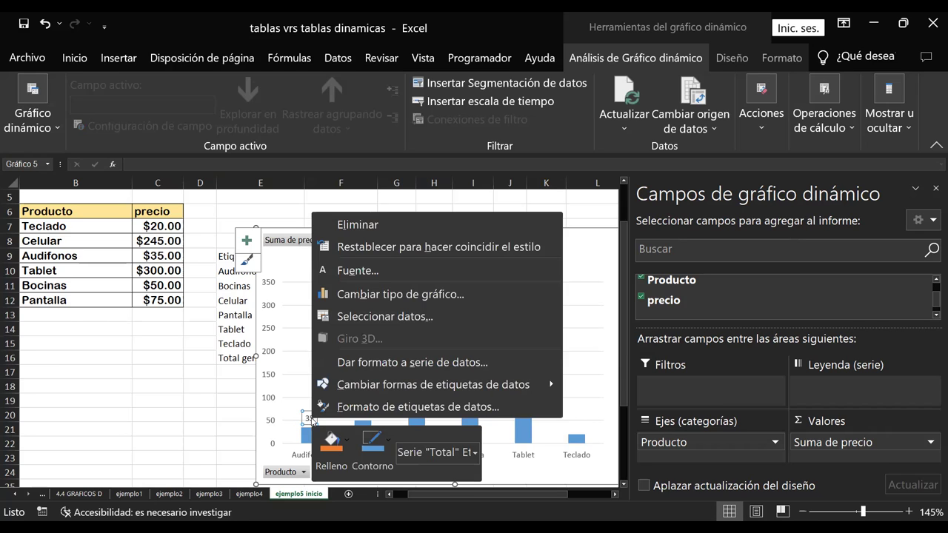
pyautogui.click(375, 270)
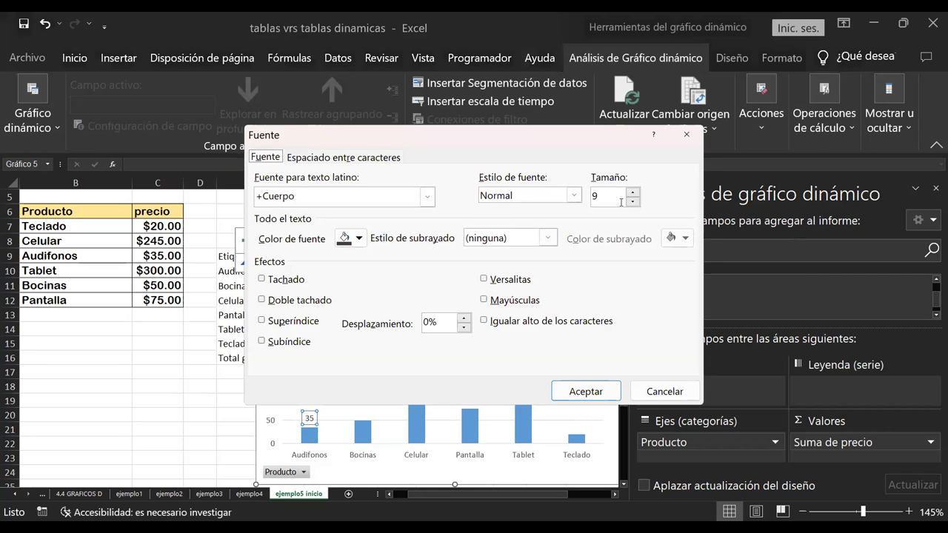
pyautogui.click(633, 193)
pyautogui.click(634, 193)
pyautogui.click(635, 193)
pyautogui.click(635, 193)
pyautogui.click(635, 193)
pyautogui.click(575, 394)
pyautogui.click(177, 416)
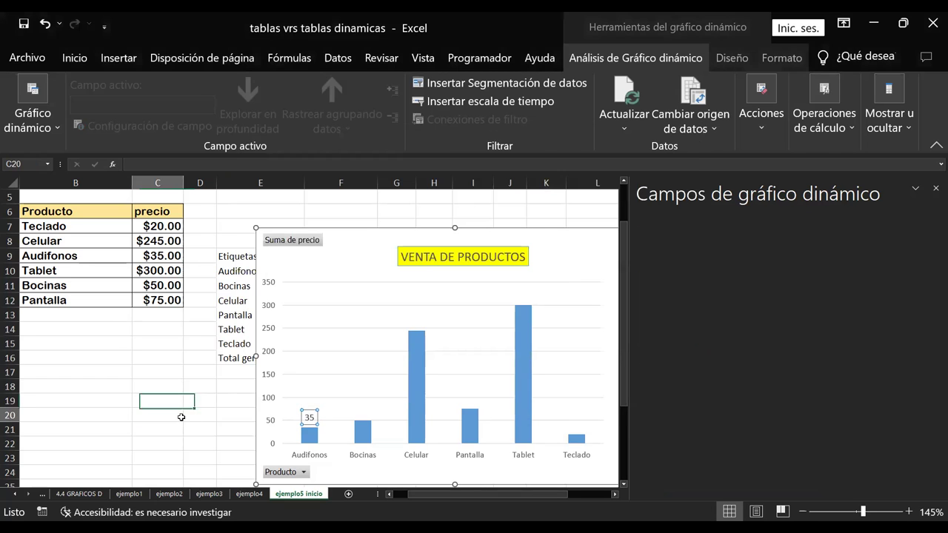
# Step: Select the chart and its 35 label, briefly viewing the pivot calculation options
pyautogui.click(467, 404)
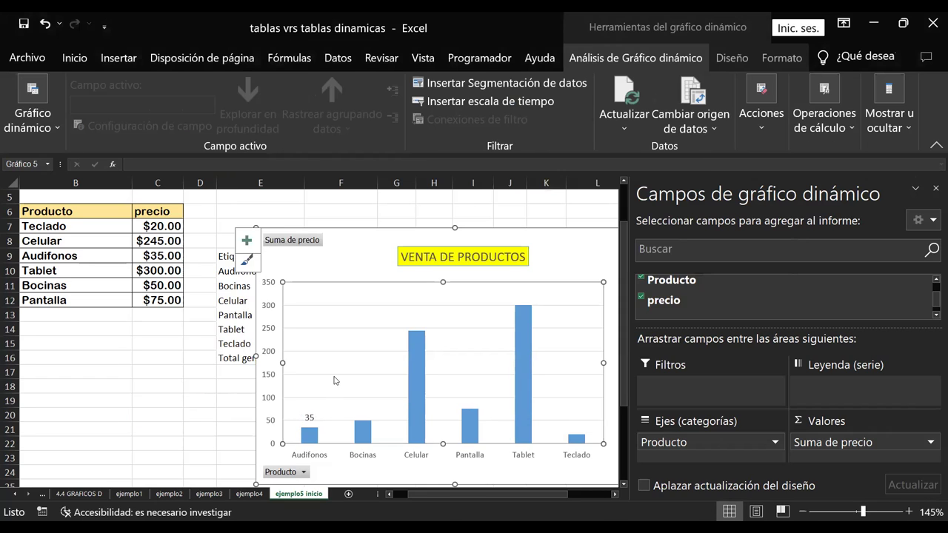
pyautogui.click(311, 418)
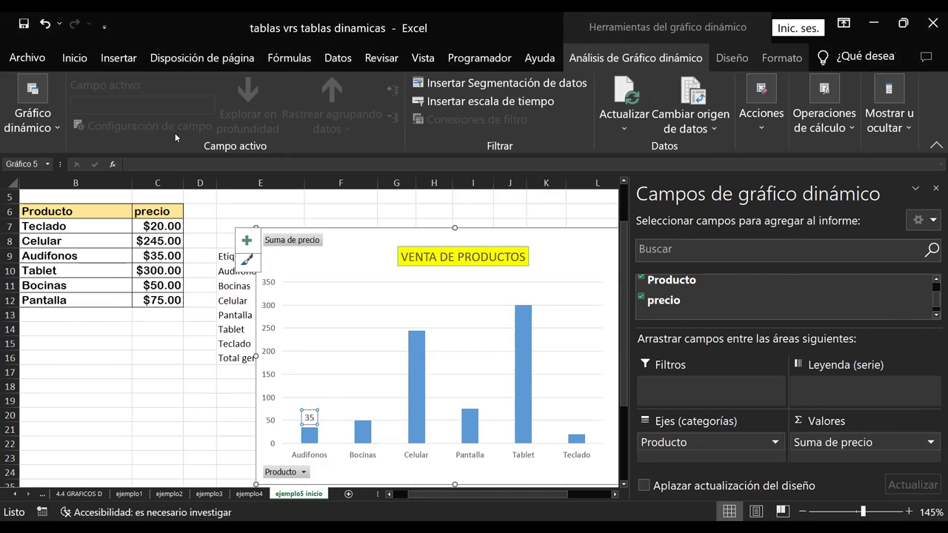
pyautogui.click(810, 149)
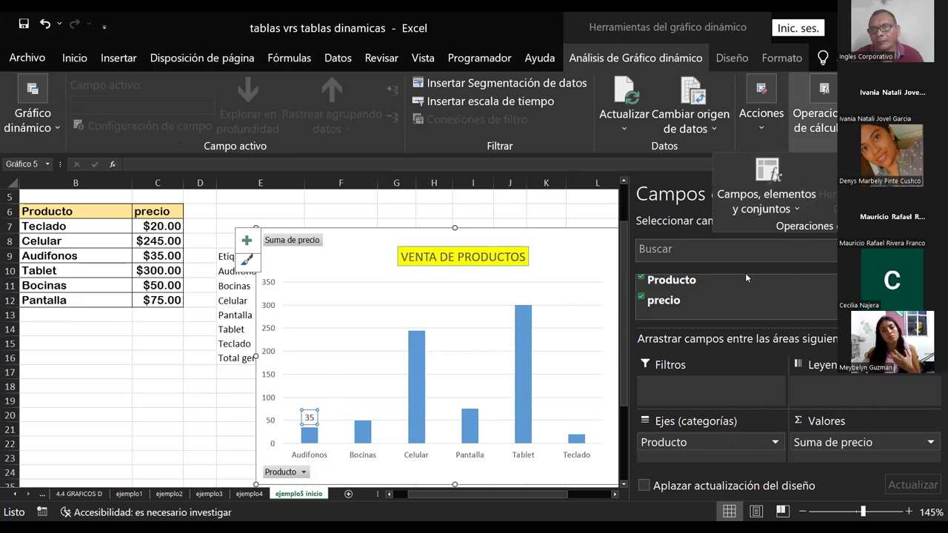
pyautogui.click(405, 464)
# Step: Select the data series, then bring up the context menu of the 35 data label
pyautogui.click(337, 380)
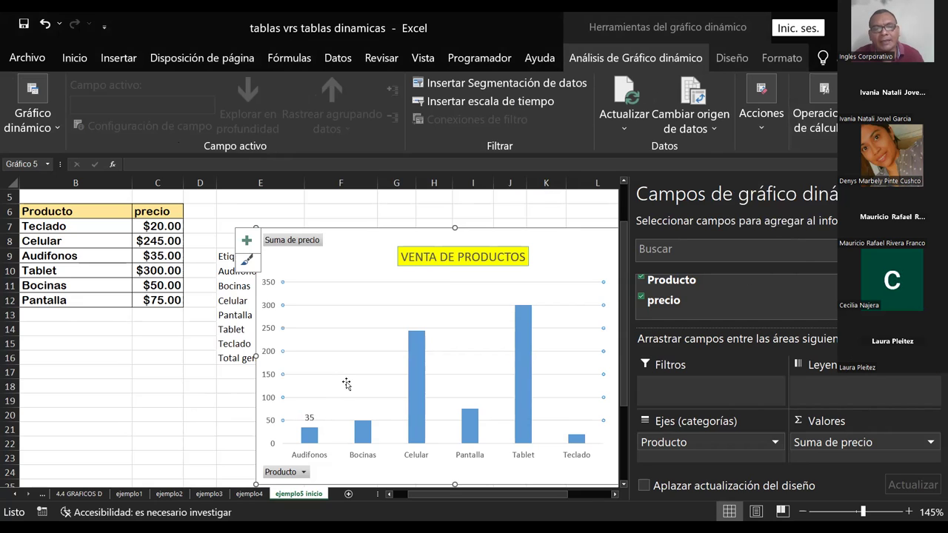
pyautogui.click(363, 434)
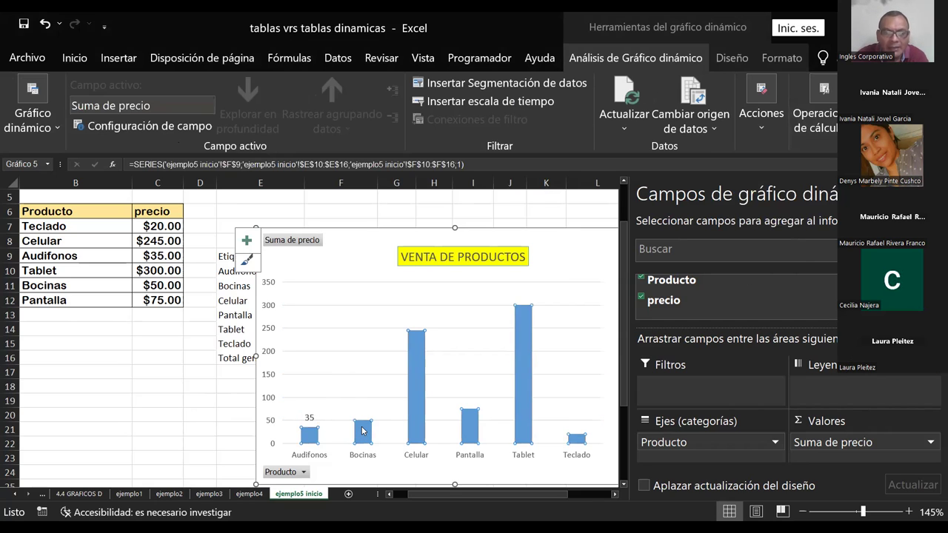
pyautogui.rightClick(363, 430)
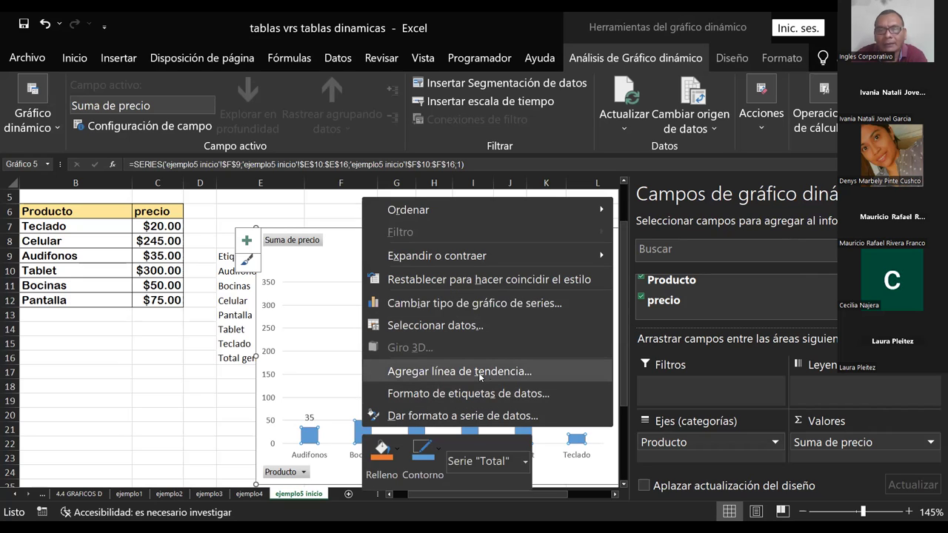
pyautogui.click(362, 430)
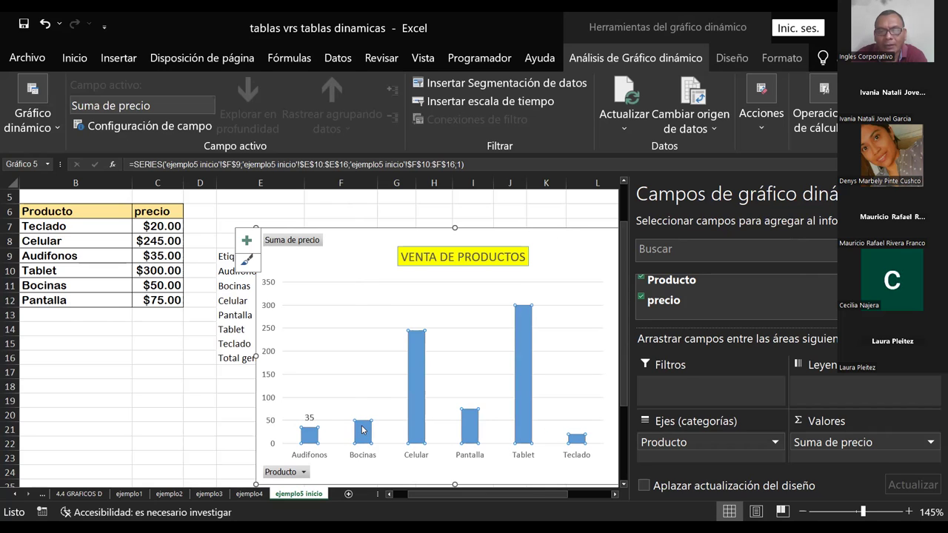
pyautogui.rightClick(362, 430)
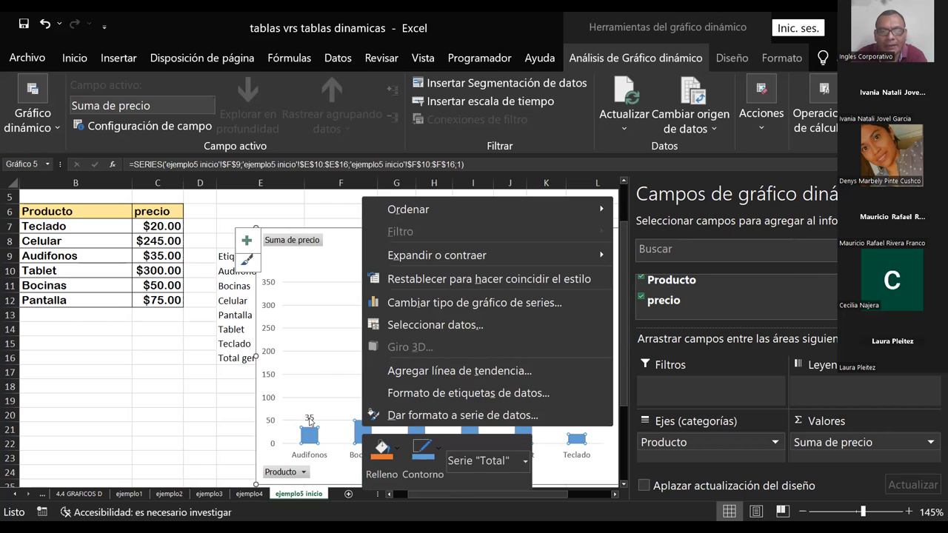
pyautogui.rightClick(310, 421)
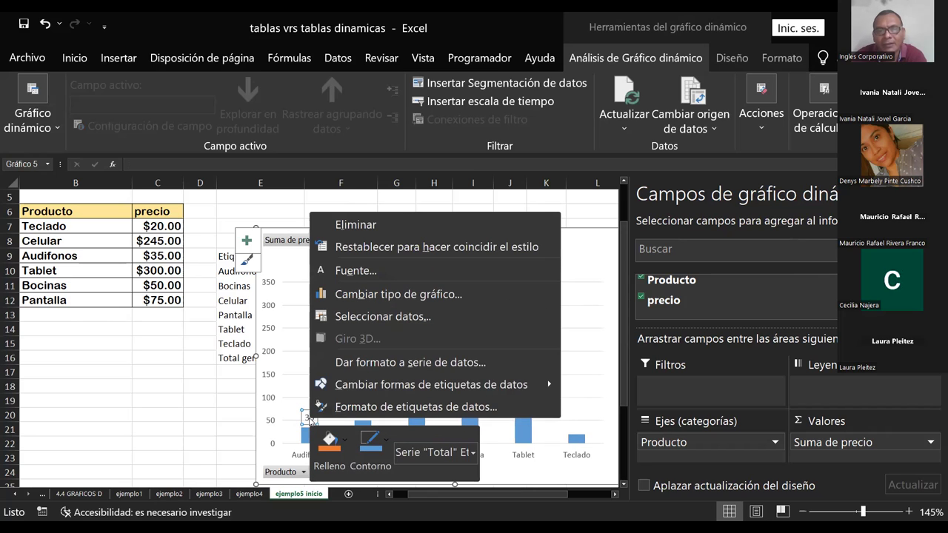
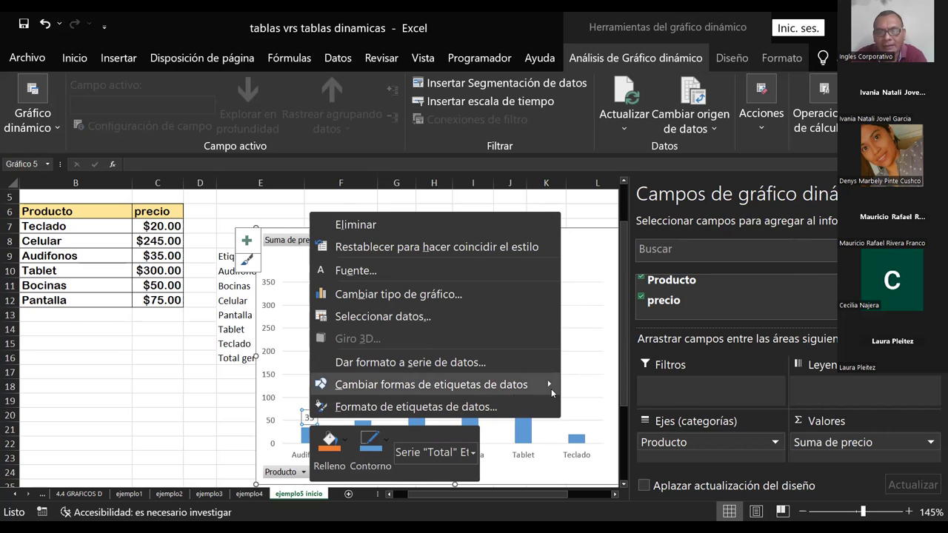
# Step: Change the 35 data label on the Audifonos bar to a rectangle shape
pyautogui.moveTo(550, 385)
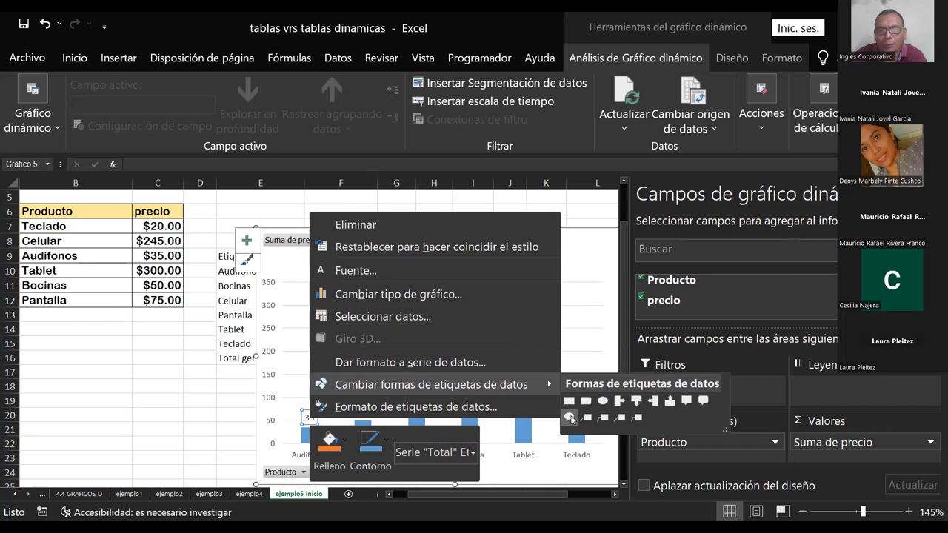
pyautogui.click(569, 417)
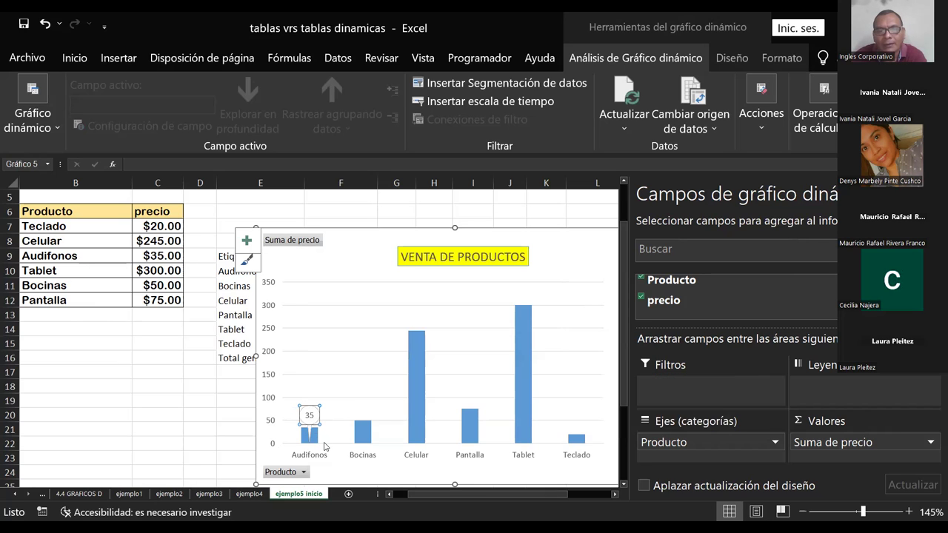
pyautogui.doubleClick(315, 413)
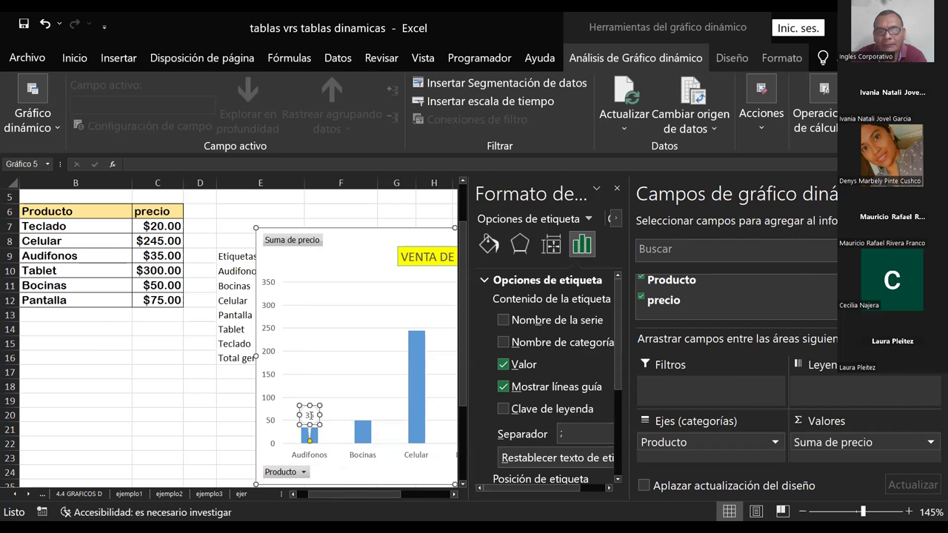
pyautogui.click(308, 437)
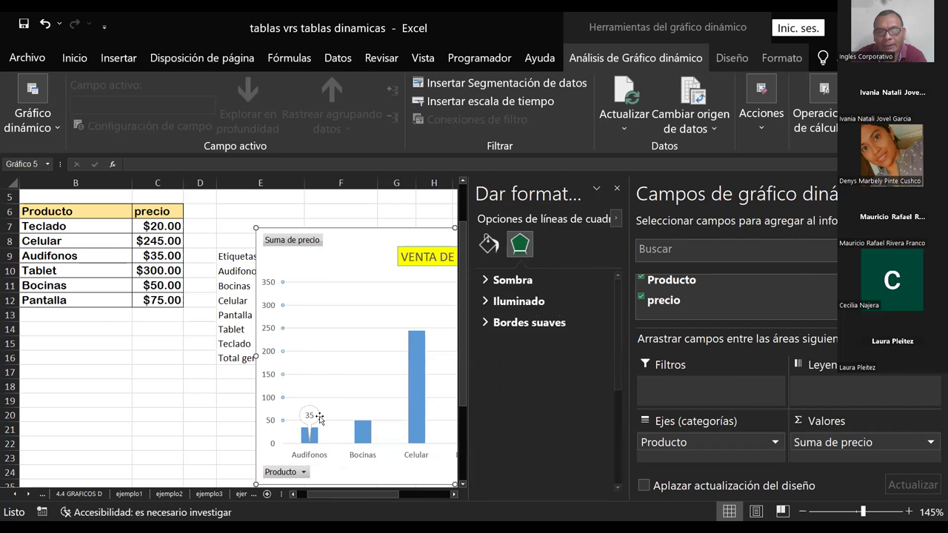
pyautogui.rightClick(311, 437)
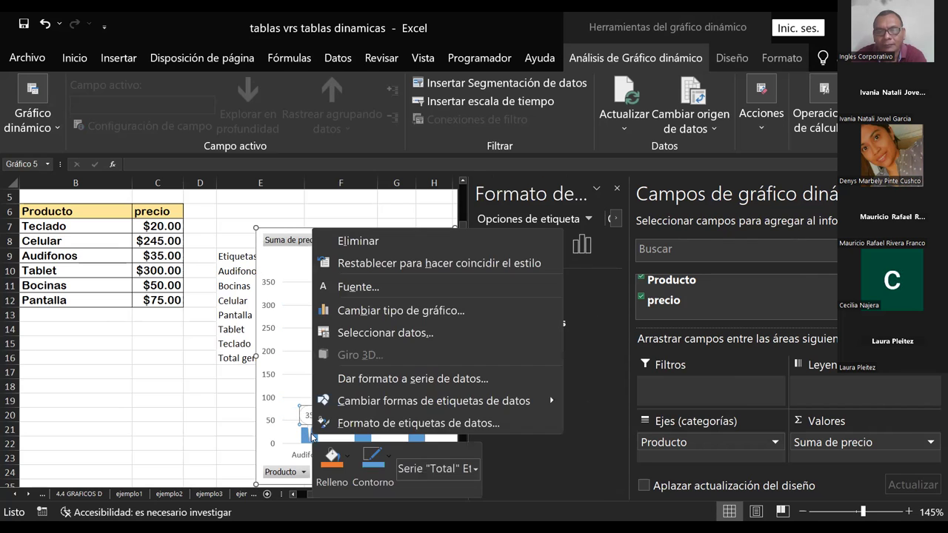
pyautogui.moveTo(399, 403)
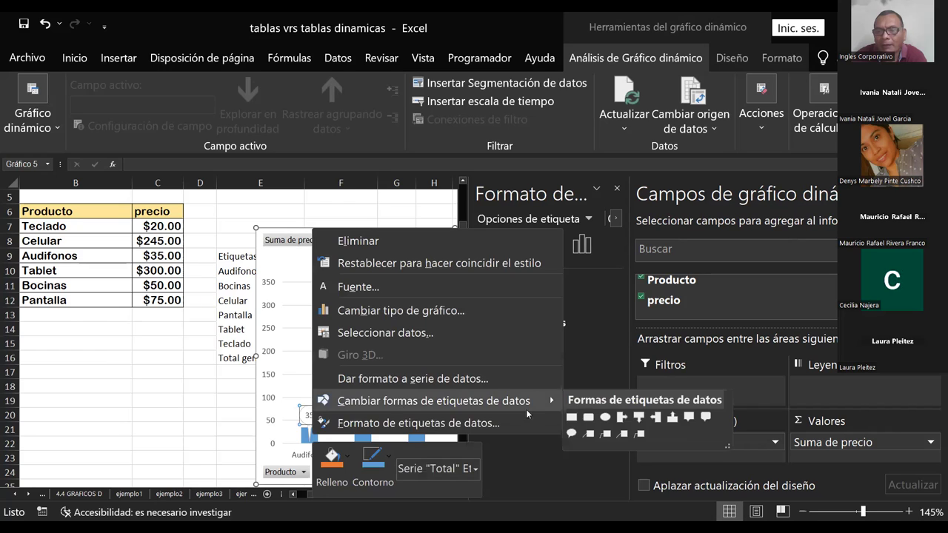
pyautogui.click(572, 417)
pyautogui.click(353, 373)
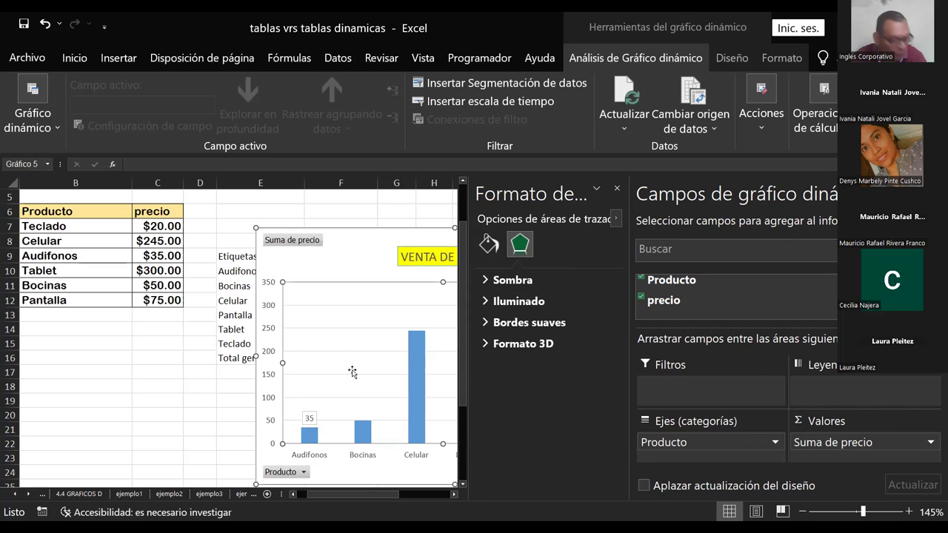
pyautogui.rightClick(364, 422)
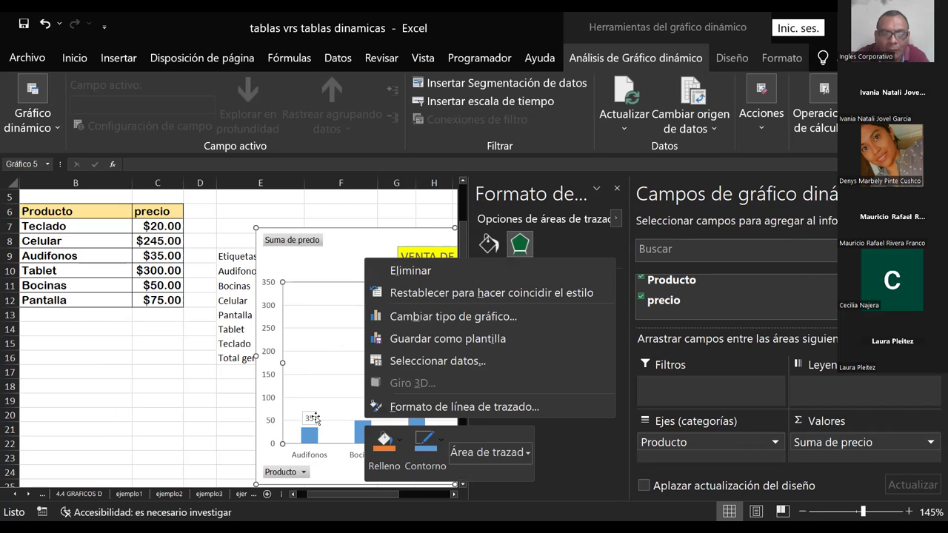
pyautogui.click(311, 418)
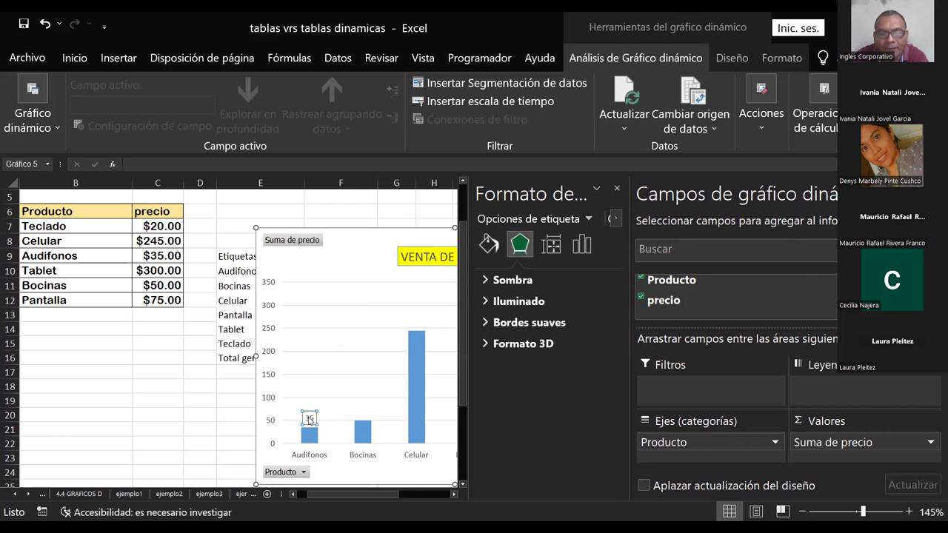
# Step: Open Formato de etiquetas de datos for the price series, close it, then select the Audifonos bar
pyautogui.rightClick(310, 420)
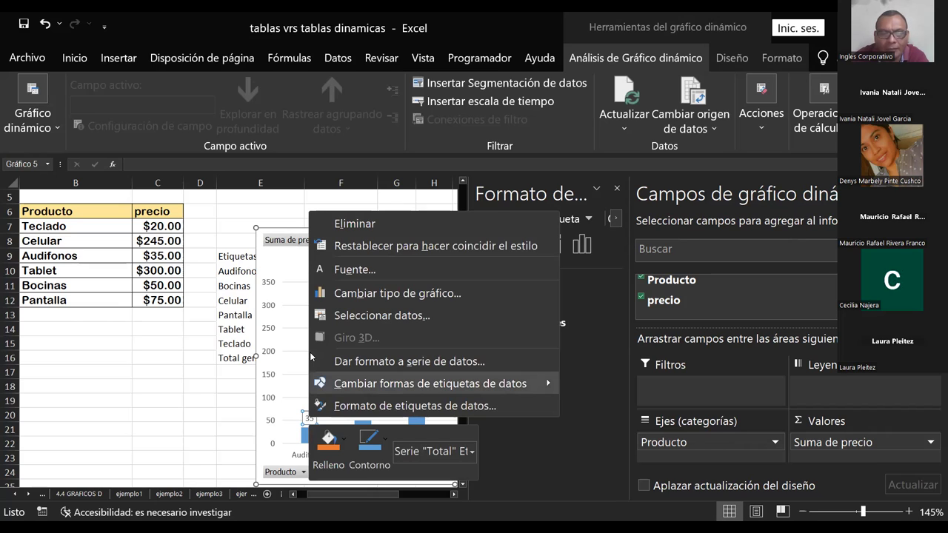
pyautogui.click(364, 432)
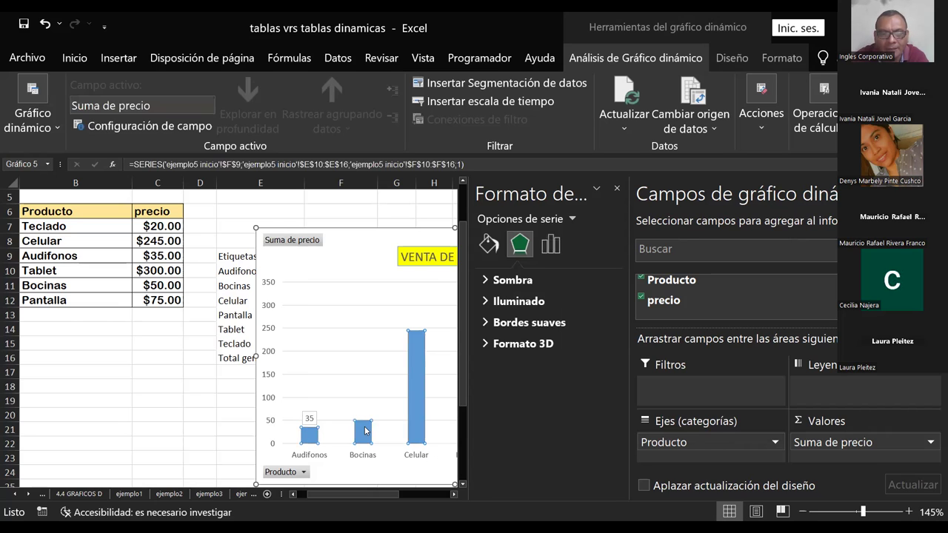
pyautogui.rightClick(365, 431)
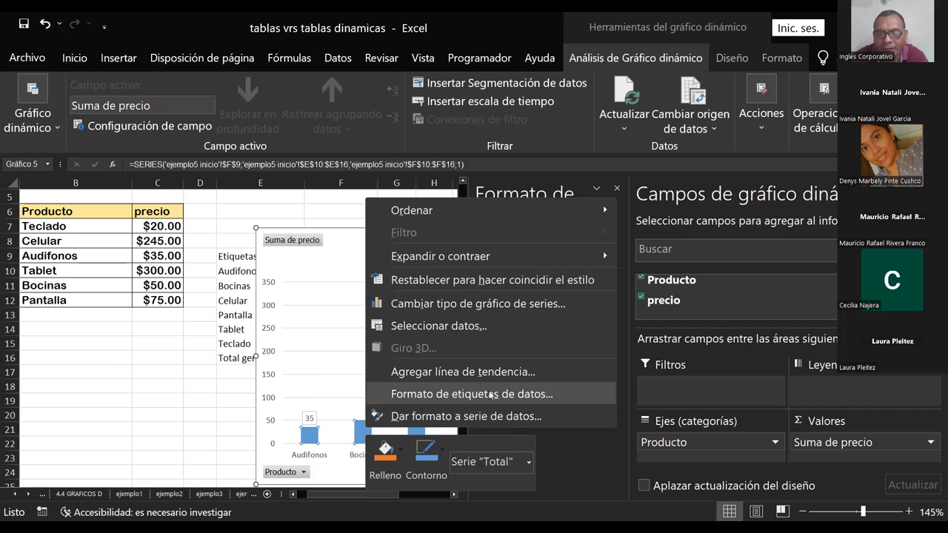
pyautogui.click(368, 414)
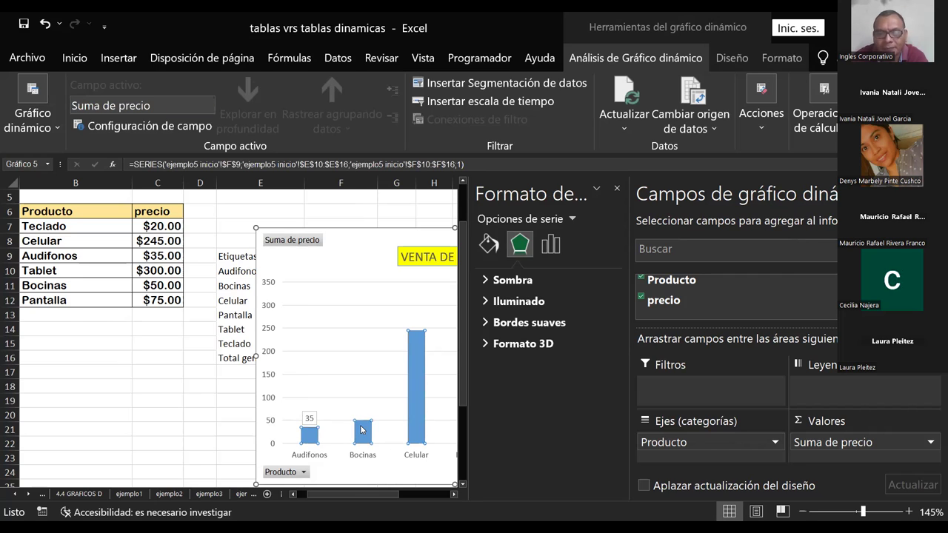
pyautogui.rightClick(362, 429)
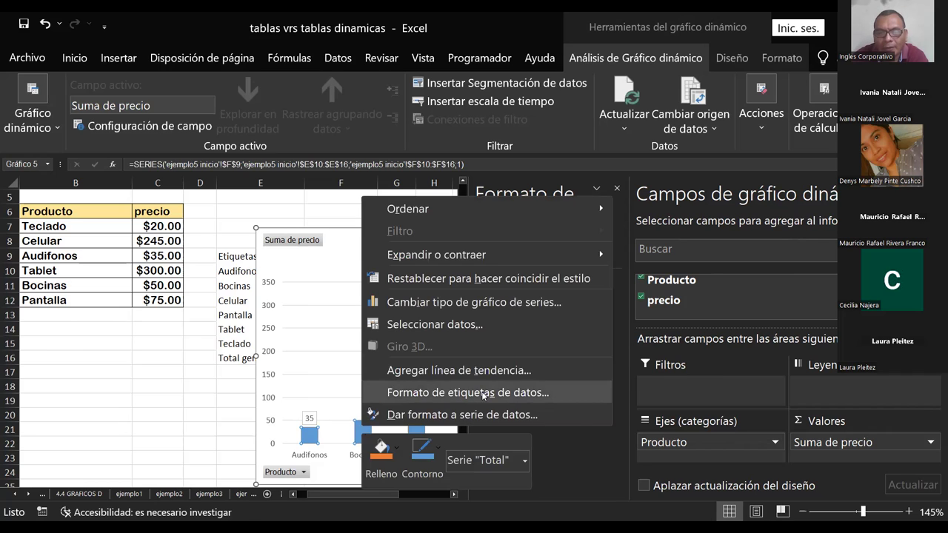
pyautogui.click(483, 394)
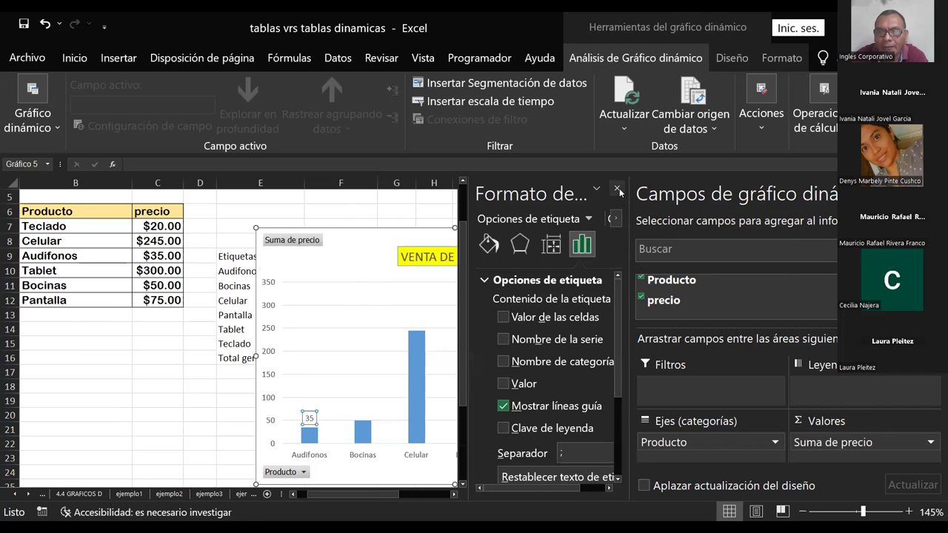
pyautogui.click(617, 189)
pyautogui.click(311, 436)
pyautogui.click(313, 438)
pyautogui.rightClick(313, 438)
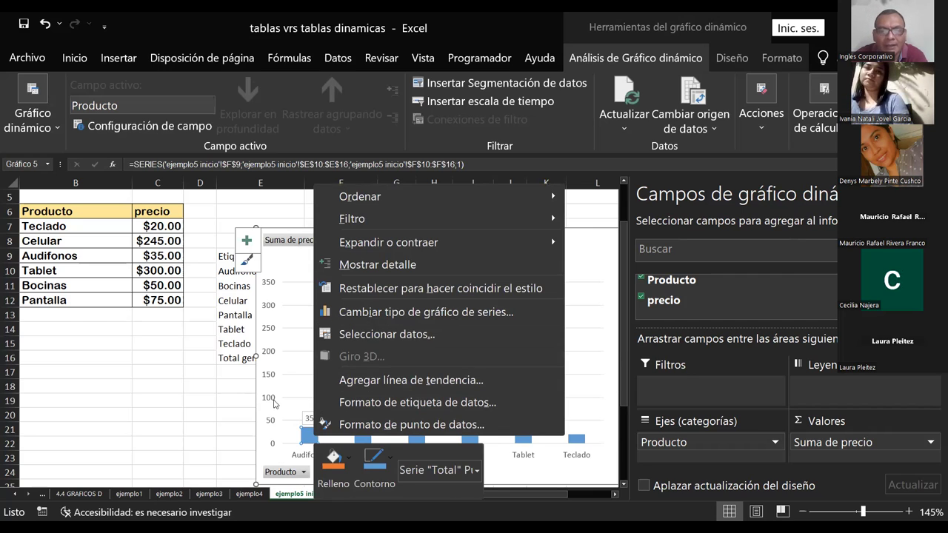
# Step: Add a 245 data label above the Celular bar
pyautogui.click(413, 338)
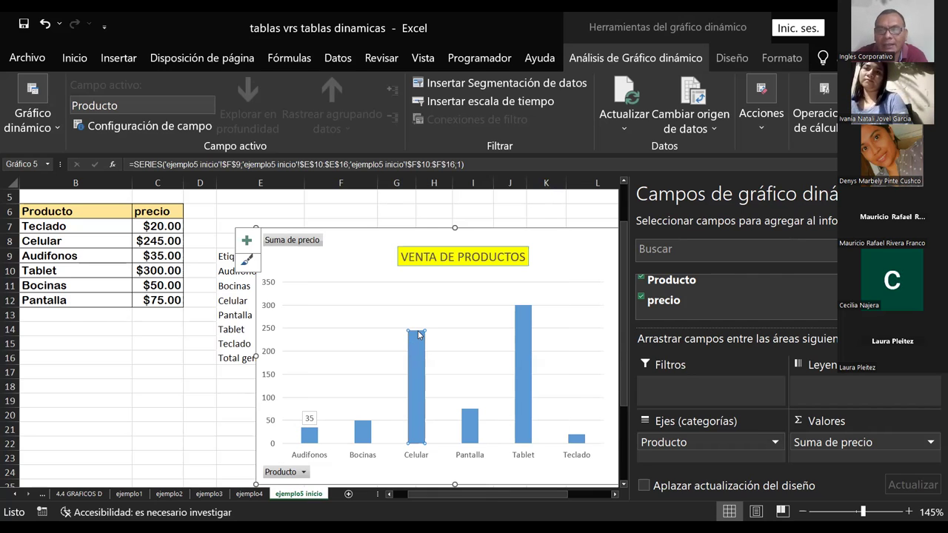
pyautogui.rightClick(417, 330)
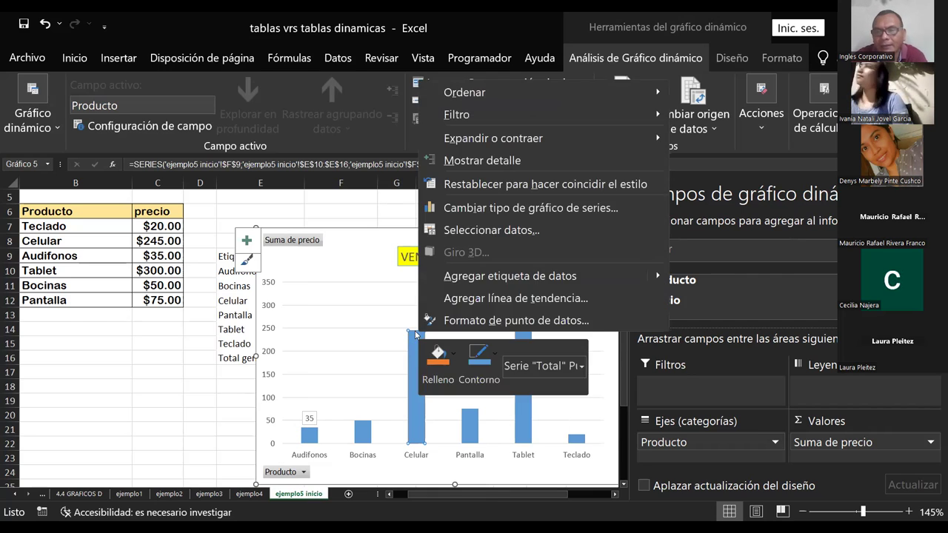
pyautogui.click(534, 277)
# Step: Check the Bocinas bar and category axis menus, then select the whole Total series
pyautogui.click(363, 441)
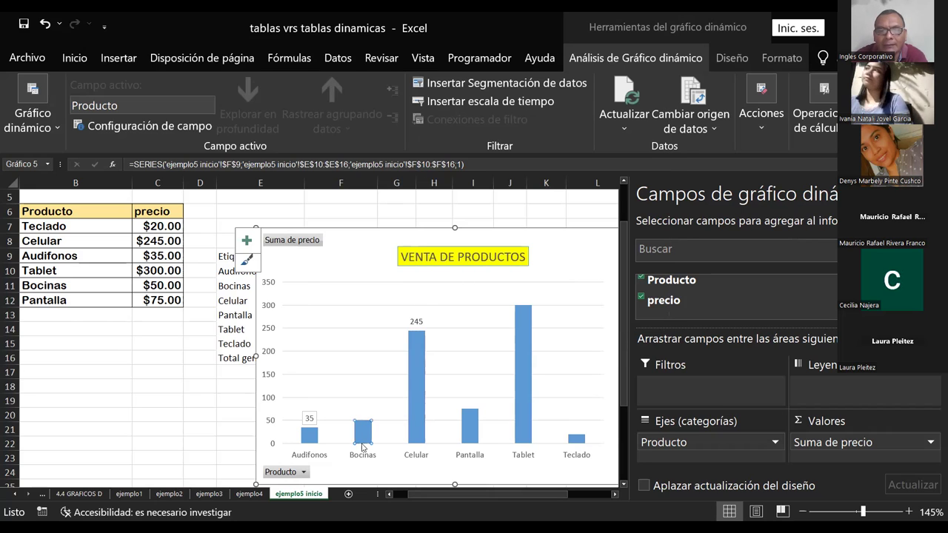
pyautogui.rightClick(364, 442)
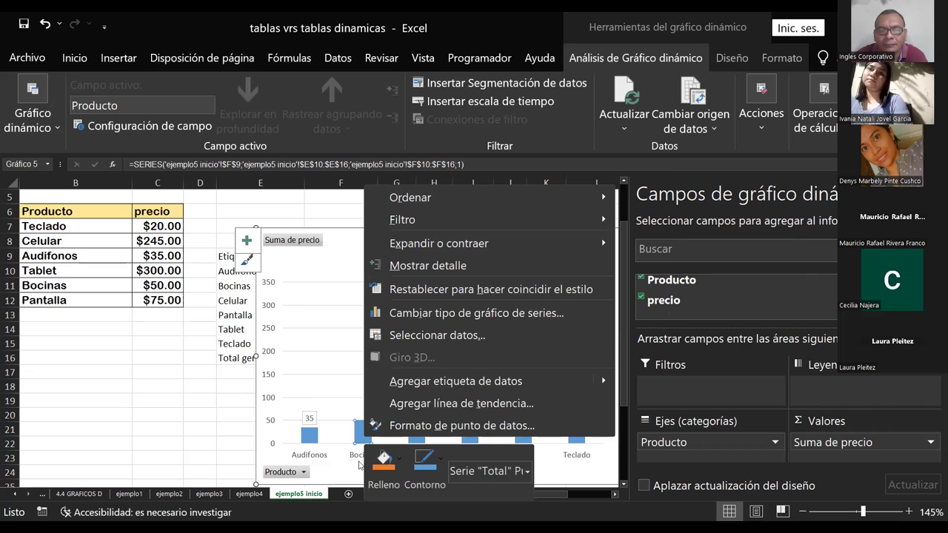
pyautogui.press('Escape')
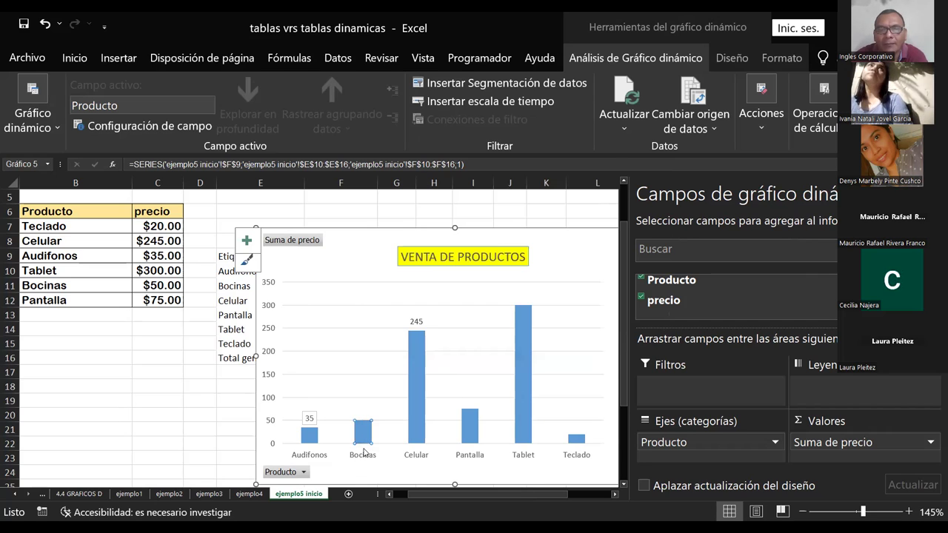
pyautogui.rightClick(363, 452)
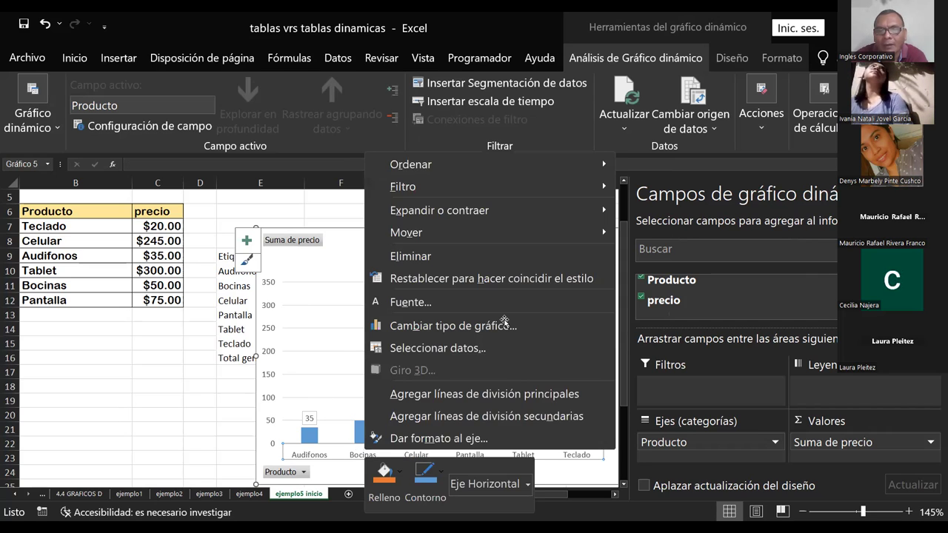
pyautogui.press('Escape')
pyautogui.click(523, 310)
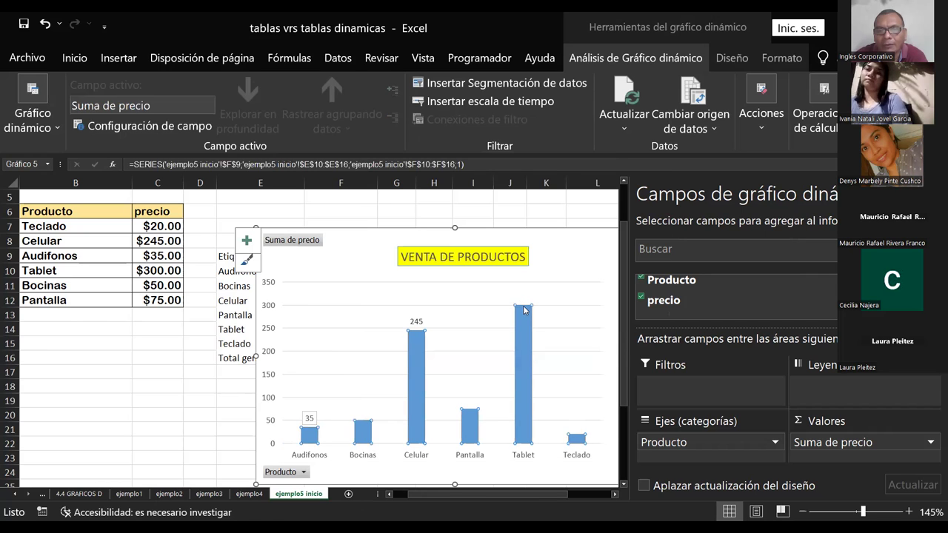
# Step: Add an Exponencial trendline to the Total series and close the formatting pane
pyautogui.rightClick(524, 310)
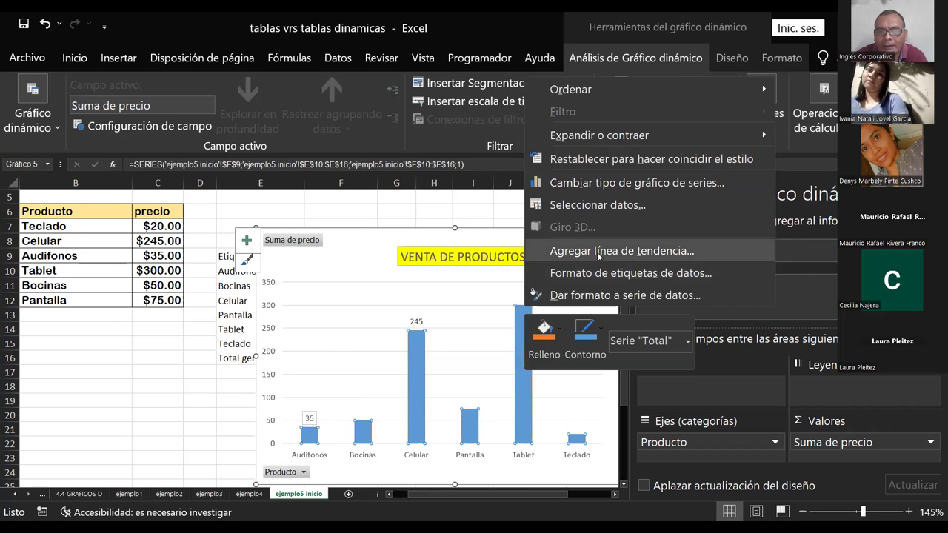
pyautogui.click(598, 252)
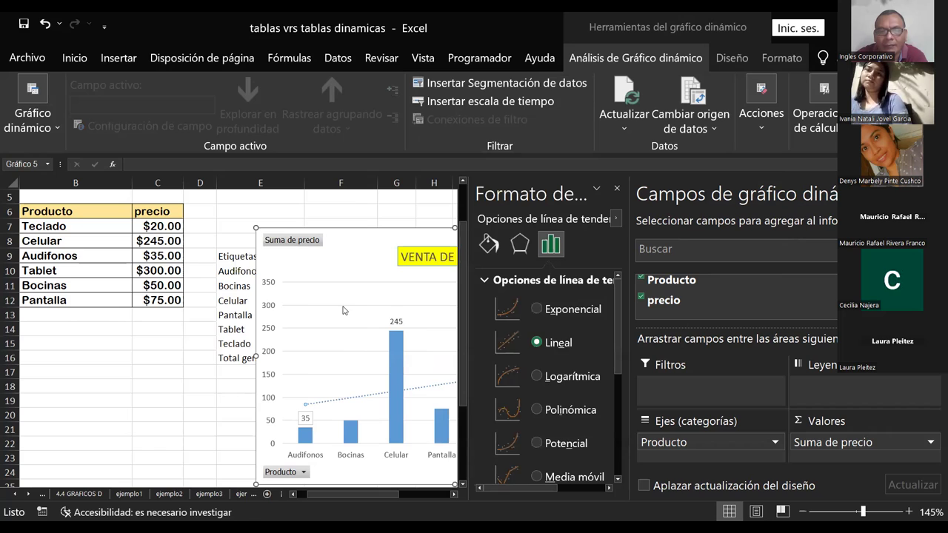
pyautogui.click(537, 310)
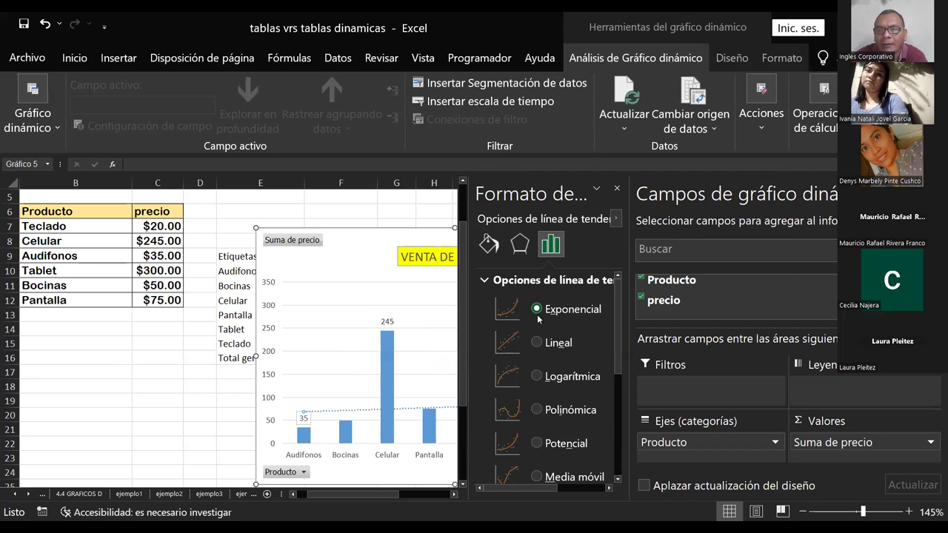
pyautogui.click(596, 187)
pyautogui.click(597, 188)
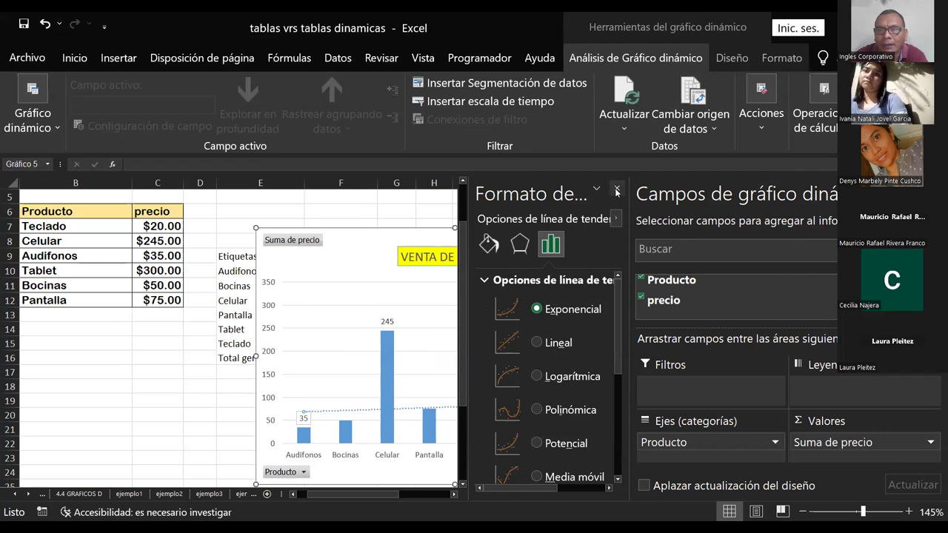
pyautogui.click(617, 192)
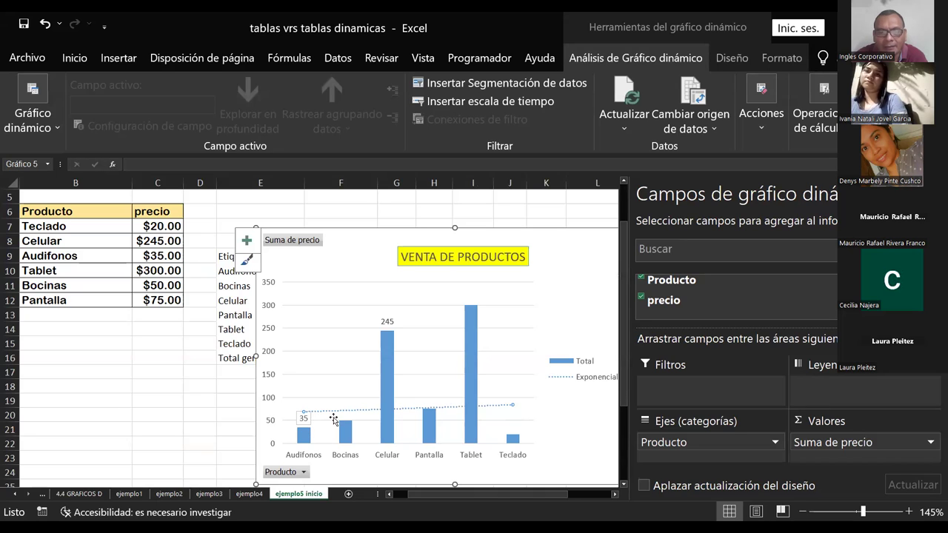
# Step: Try Total series data labels from cell values, cancel the range prompt, and close the pane
pyautogui.click(475, 311)
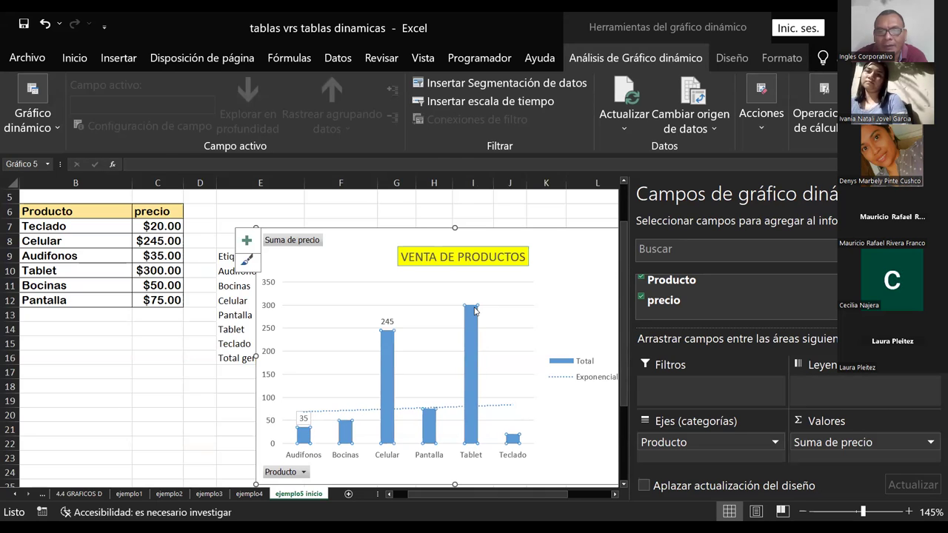
pyautogui.rightClick(475, 311)
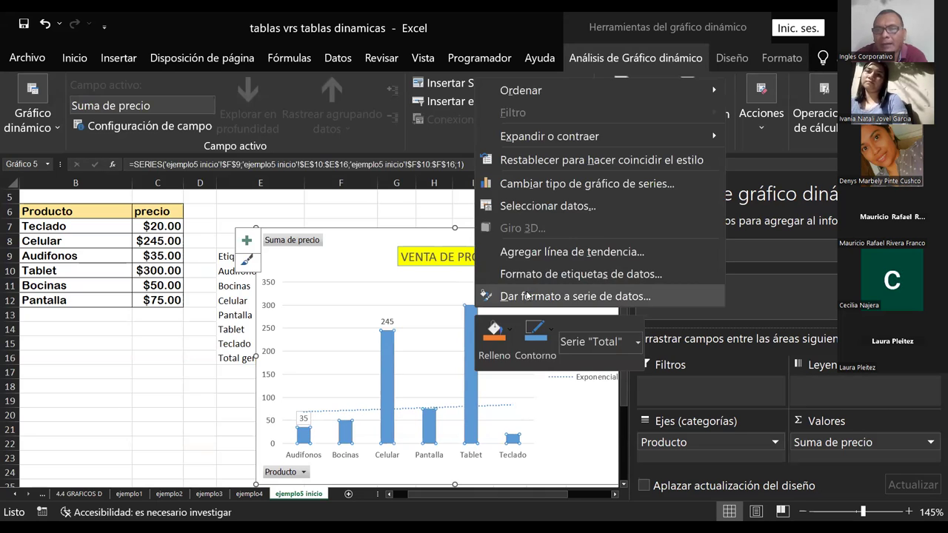
pyautogui.click(544, 274)
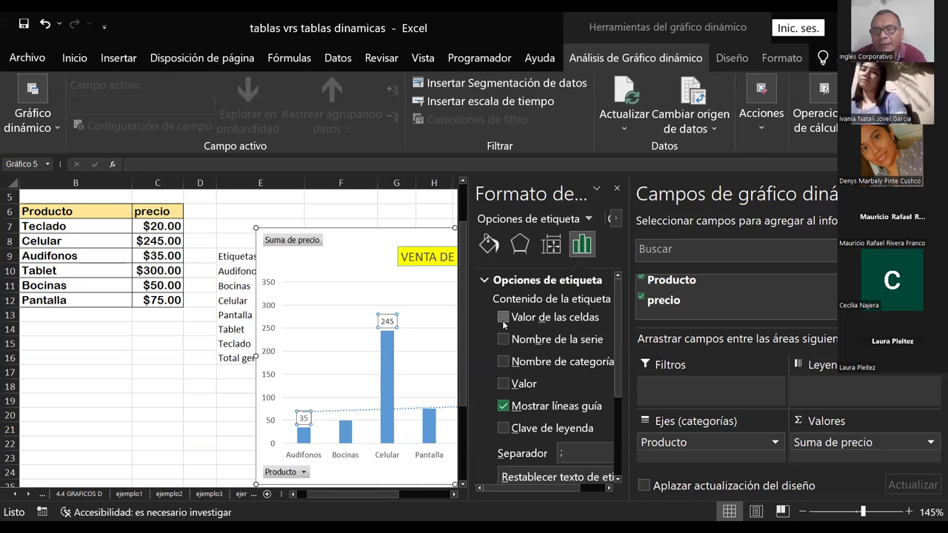
pyautogui.click(504, 318)
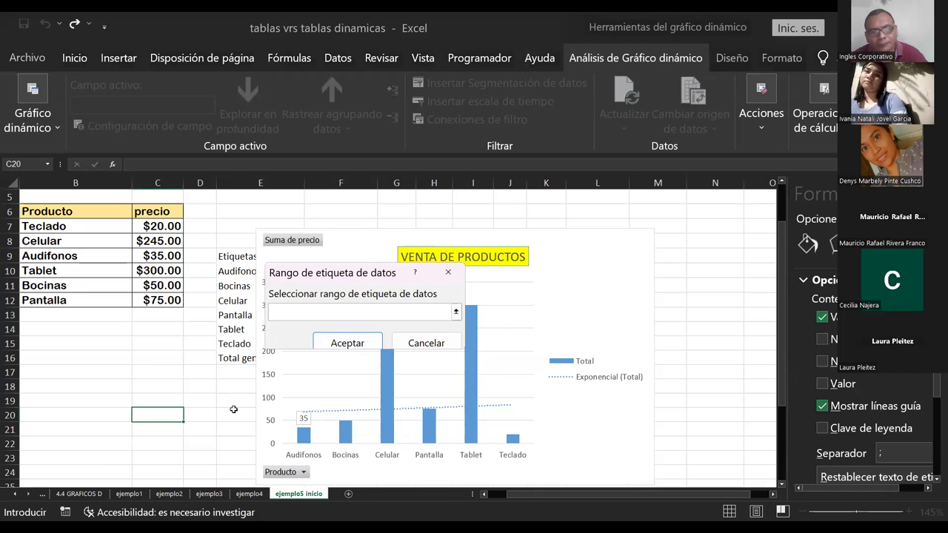
pyautogui.press('Escape')
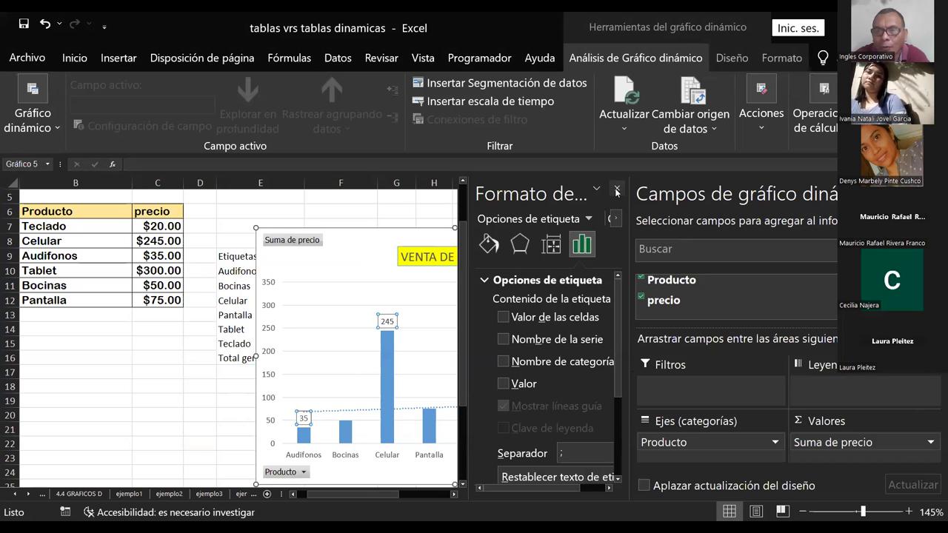
pyautogui.click(619, 188)
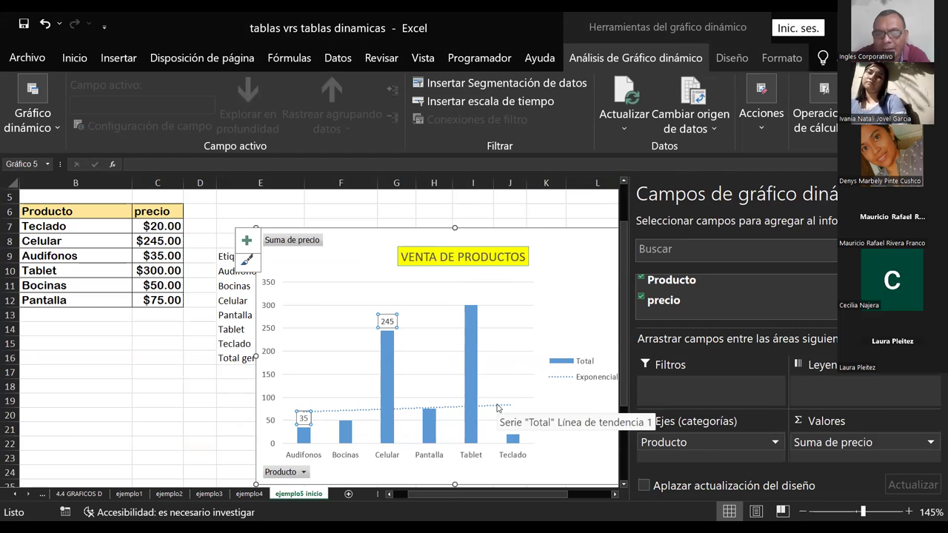
# Step: Format the vertical value axis with a 300 maximum and a major unit of 25
pyautogui.click(434, 428)
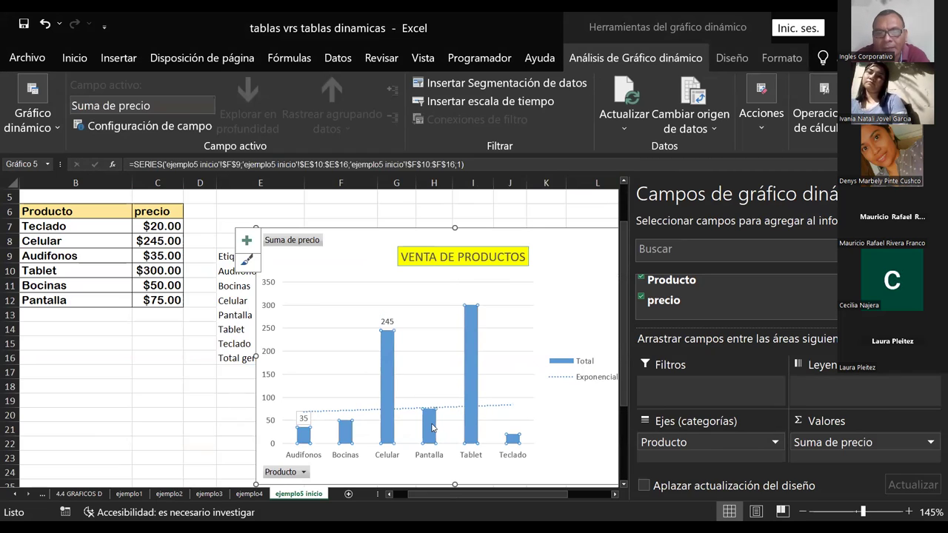
pyautogui.click(509, 441)
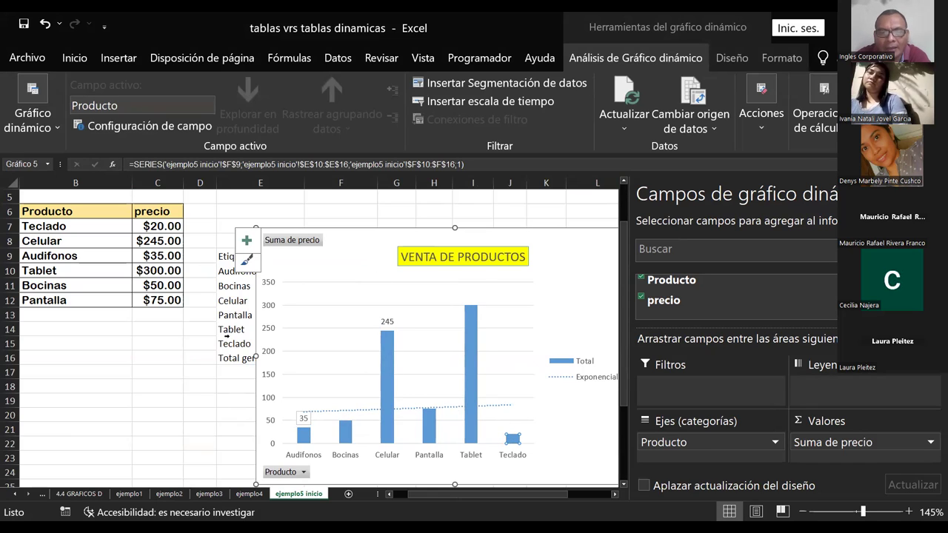
pyautogui.click(268, 285)
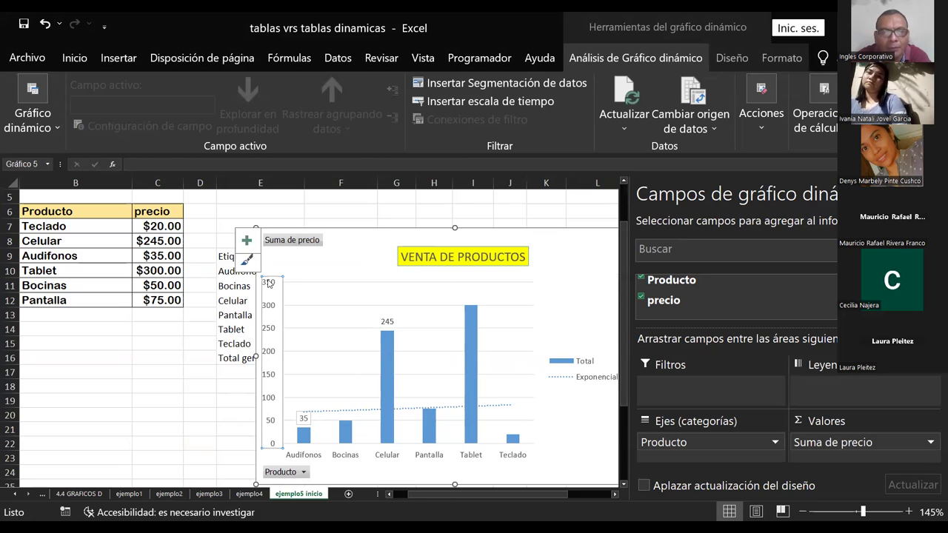
pyautogui.doubleClick(268, 284)
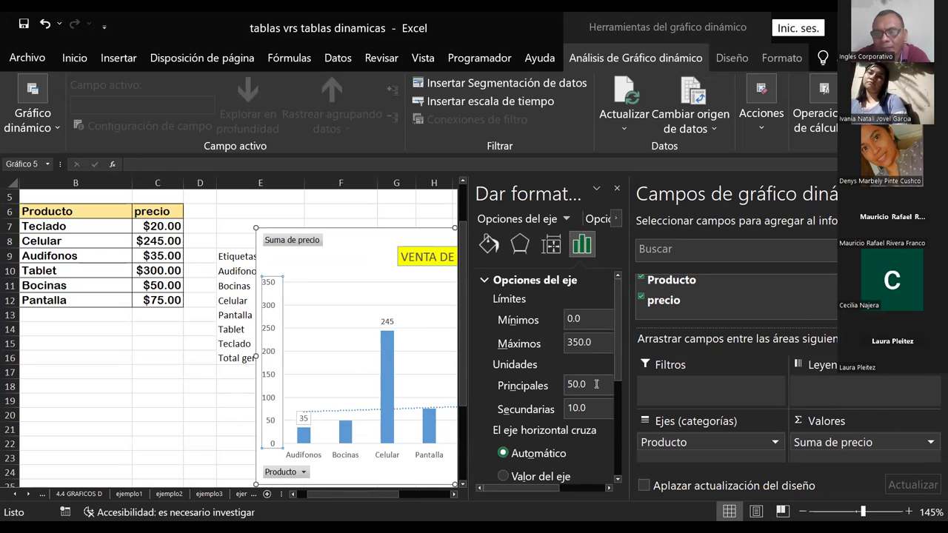
pyautogui.scroll(-1, 617, 318)
pyautogui.click(603, 324)
pyautogui.press('BackSpace')
pyautogui.press('BackSpace')
pyautogui.press('BackSpace')
pyautogui.press('BackSpace')
pyautogui.write('00')
pyautogui.click(588, 368)
pyautogui.press('BackSpace')
pyautogui.press('BackSpace')
pyautogui.press('BackSpace')
pyautogui.press('BackSpace')
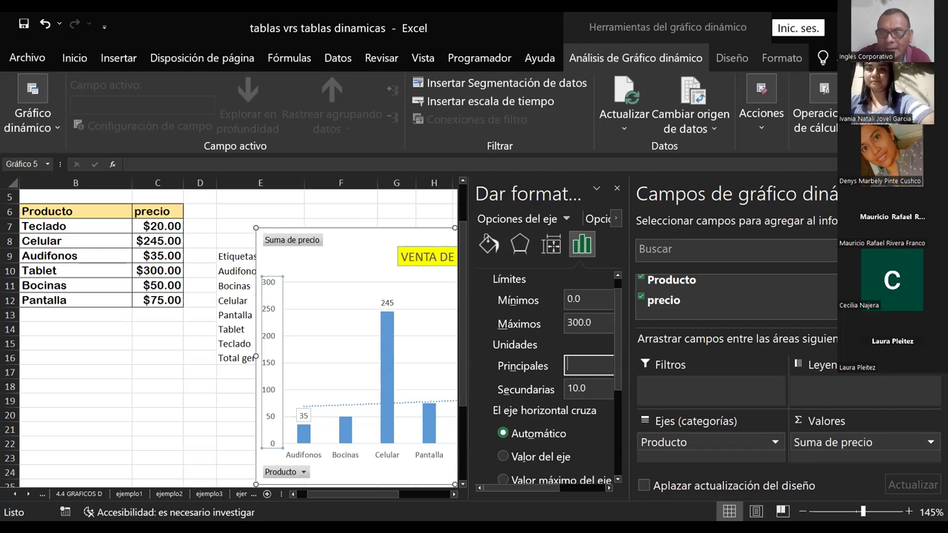
pyautogui.write('100')
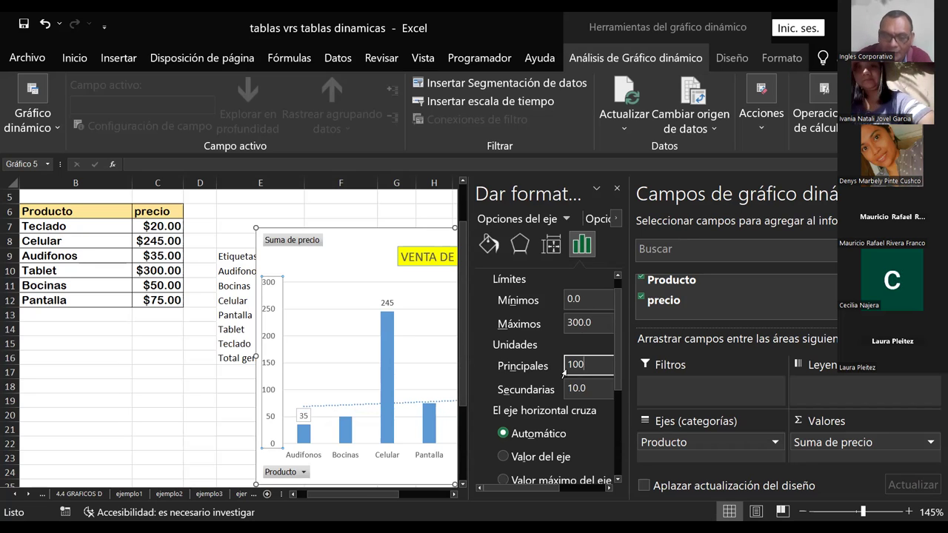
pyautogui.press('Return')
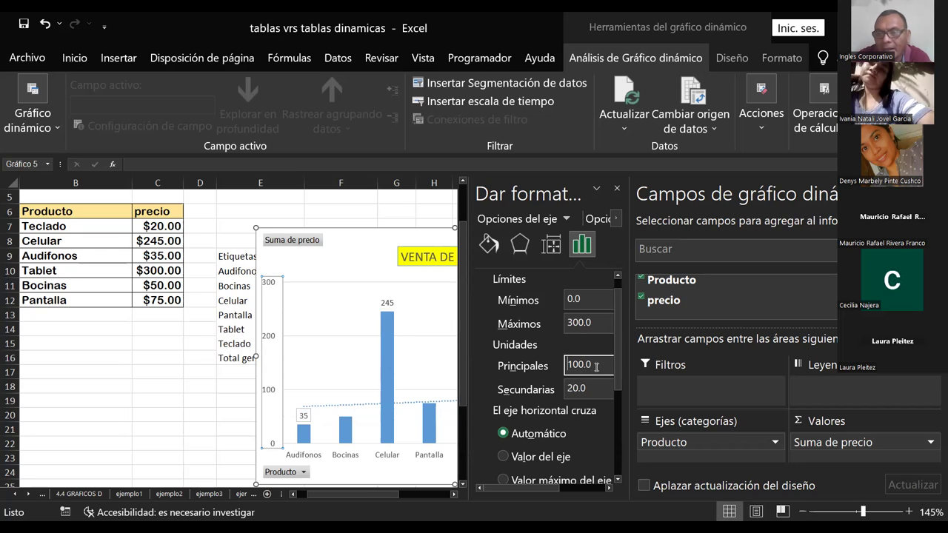
pyautogui.press('BackSpace')
pyautogui.press('BackSpace')
pyautogui.press('BackSpace')
pyautogui.press('BackSpace')
pyautogui.press('BackSpace')
pyautogui.write('25')
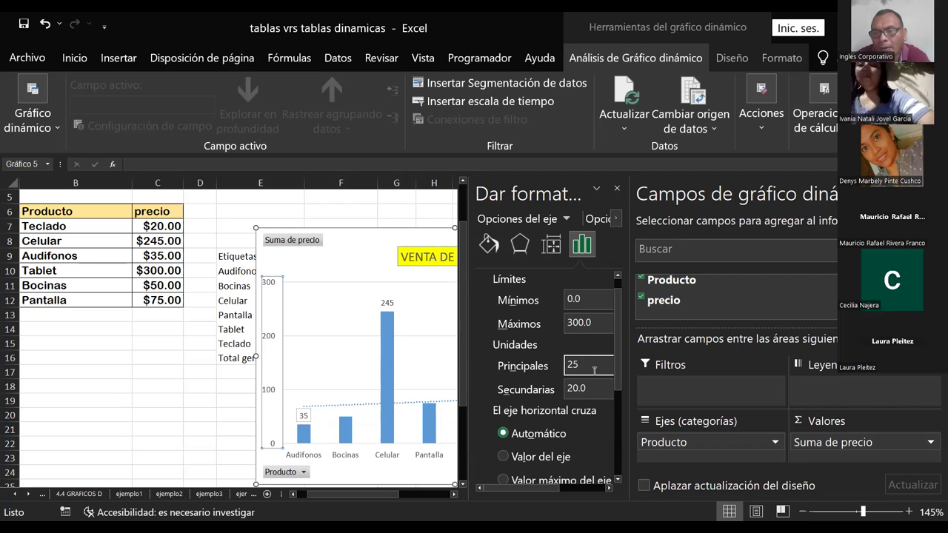
pyautogui.click(603, 329)
# Step: Raise the vertical axis maximum to 325
pyautogui.press('BackSpace')
pyautogui.press('BackSpace')
pyautogui.press('BackSpace')
pyautogui.press('BackSpace')
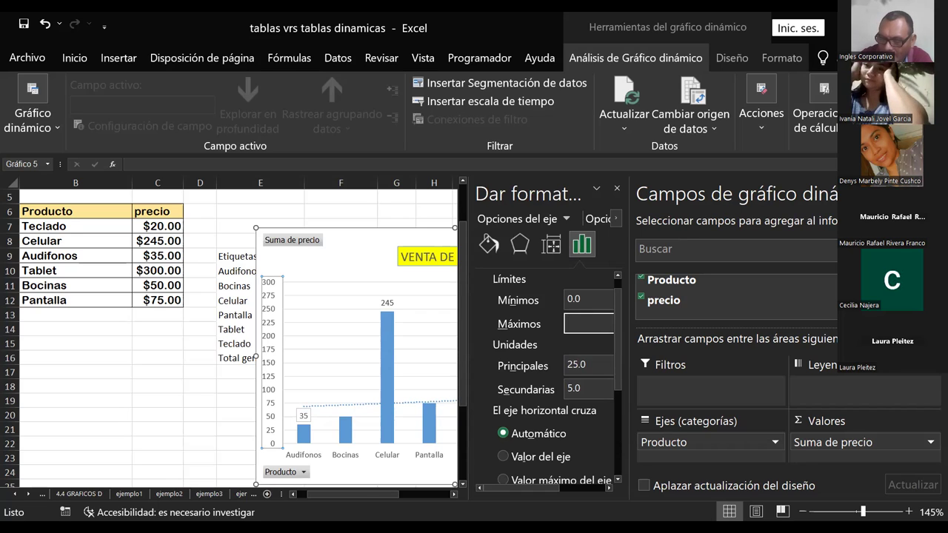
pyautogui.write('3')
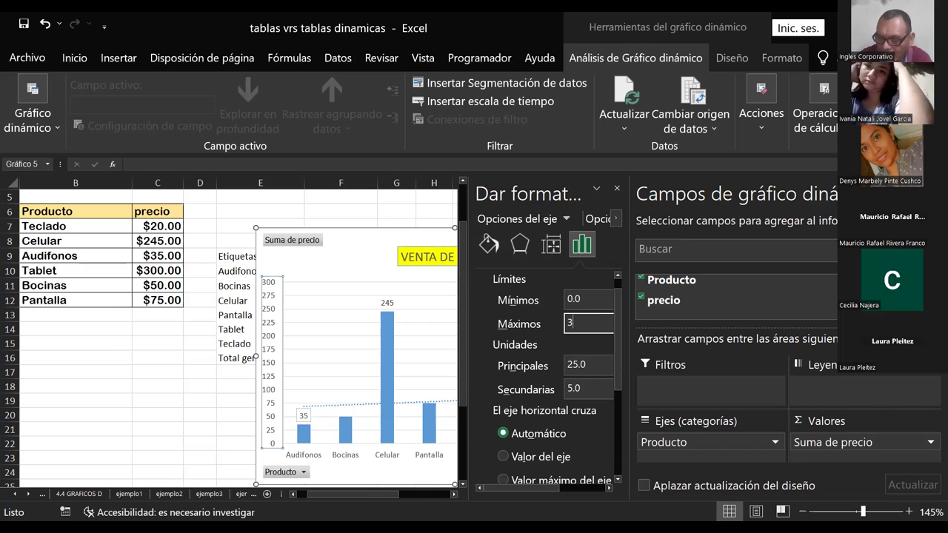
pyautogui.write('25')
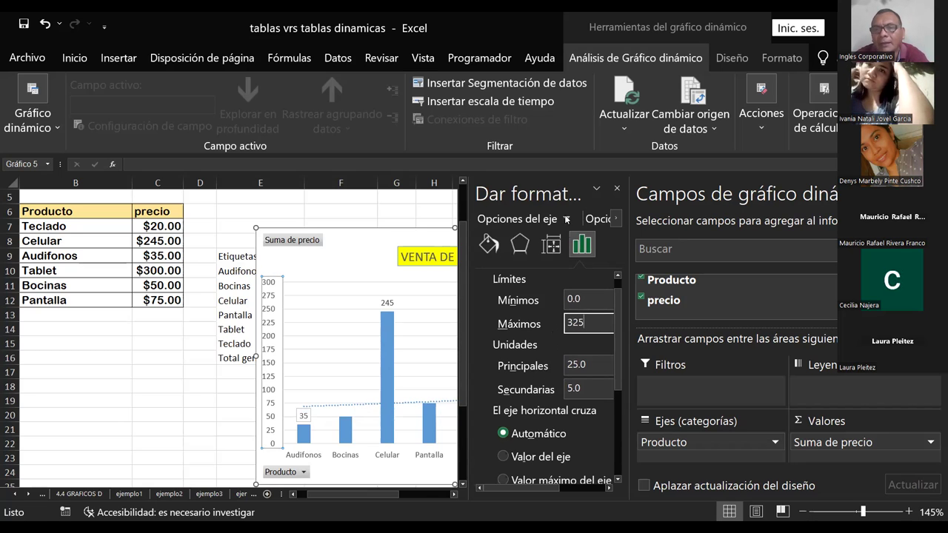
pyautogui.moveTo(619, 348); pyautogui.dragTo(634, 477)
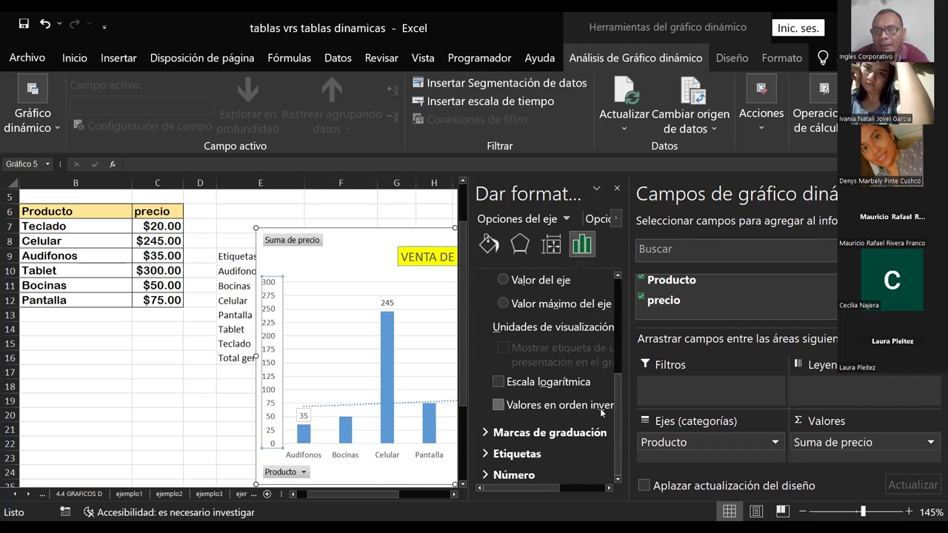
pyautogui.moveTo(617, 399); pyautogui.dragTo(641, 280)
pyautogui.write('325')
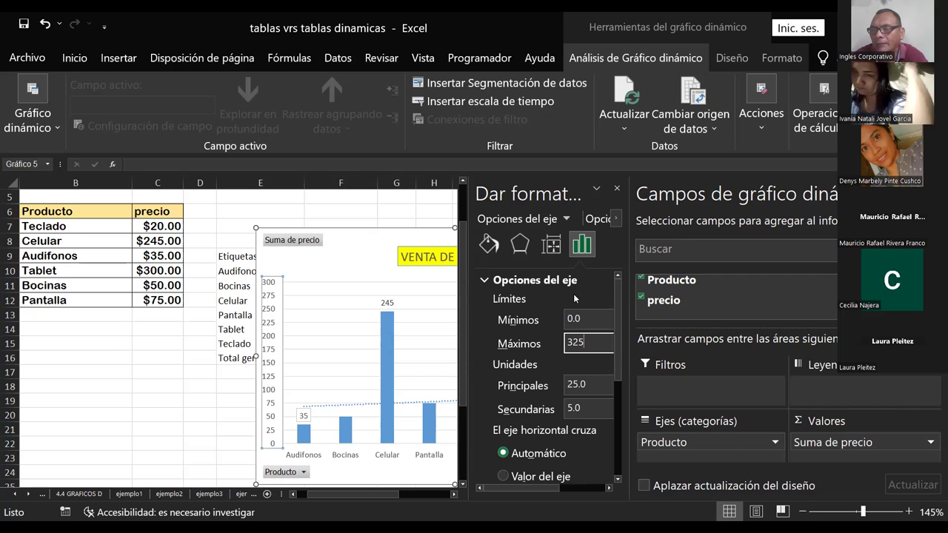
pyautogui.press('Return')
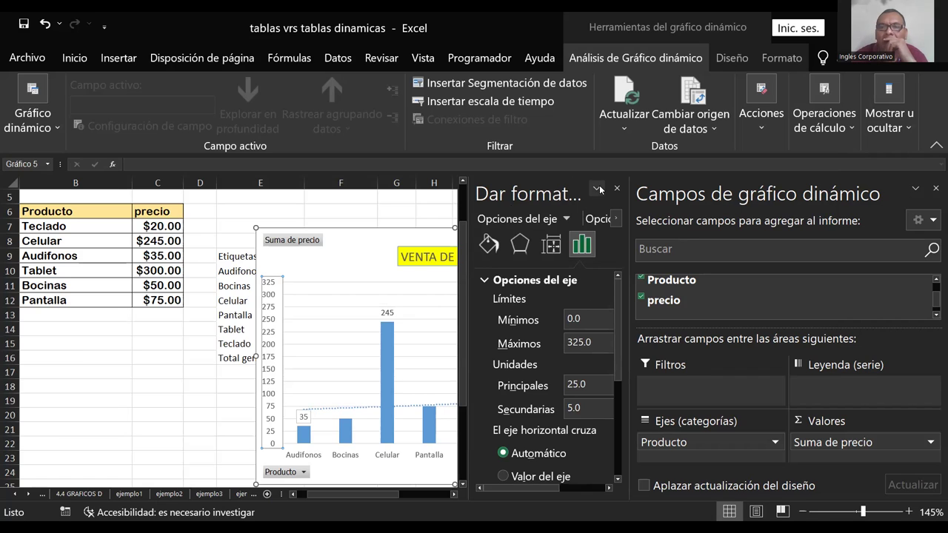
# Step: Browse the axis pane's text options and chart element list, then close the pane
pyautogui.click(596, 189)
pyautogui.click(597, 189)
pyautogui.click(597, 190)
pyautogui.click(597, 189)
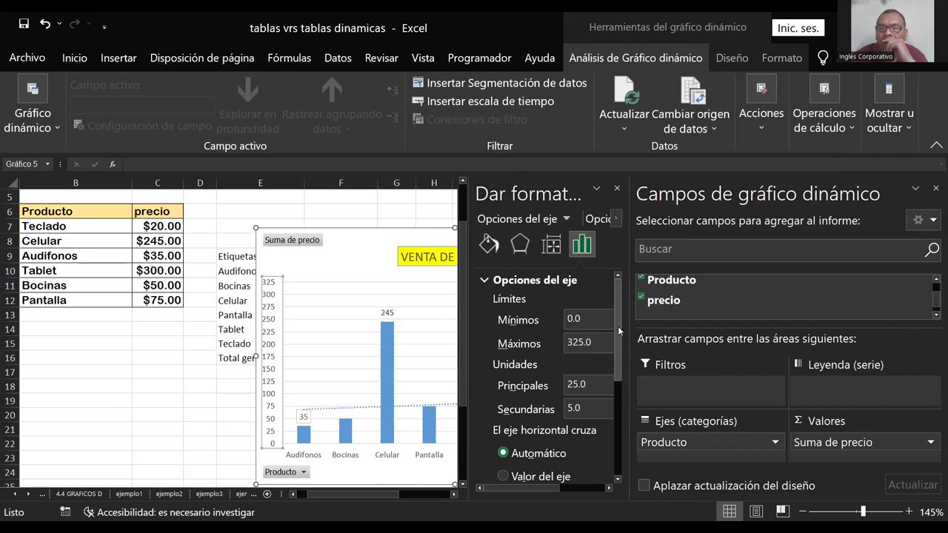
pyautogui.scroll(-2, 616, 353)
pyautogui.scroll(-2, 616, 353)
pyautogui.scroll(-2, 616, 353)
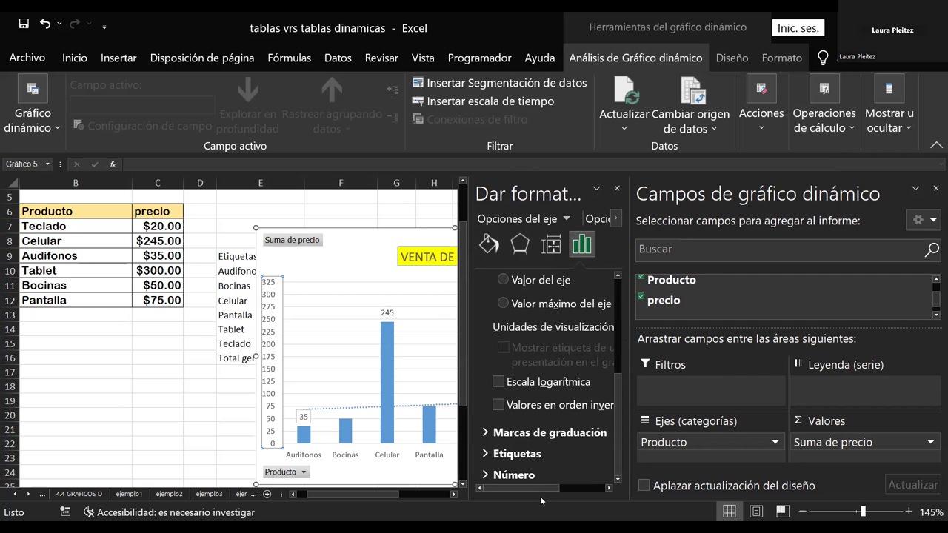
pyautogui.moveTo(587, 488); pyautogui.dragTo(619, 492)
pyautogui.moveTo(620, 420); pyautogui.dragTo(645, 326)
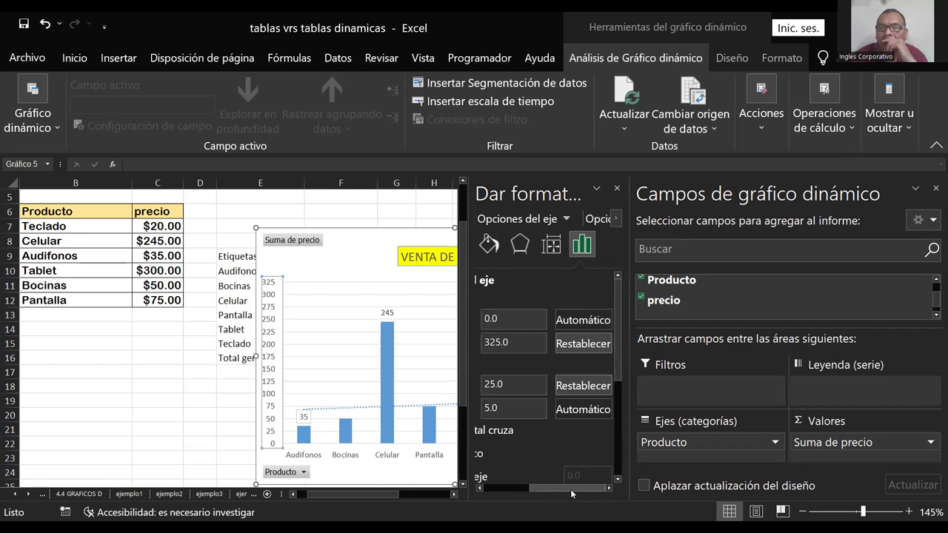
pyautogui.moveTo(570, 488); pyautogui.dragTo(511, 488)
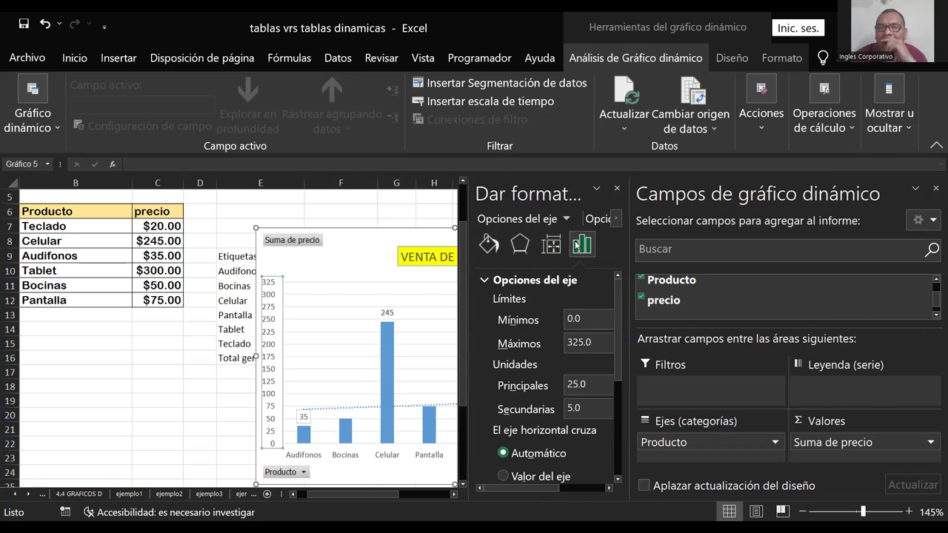
pyautogui.click(614, 220)
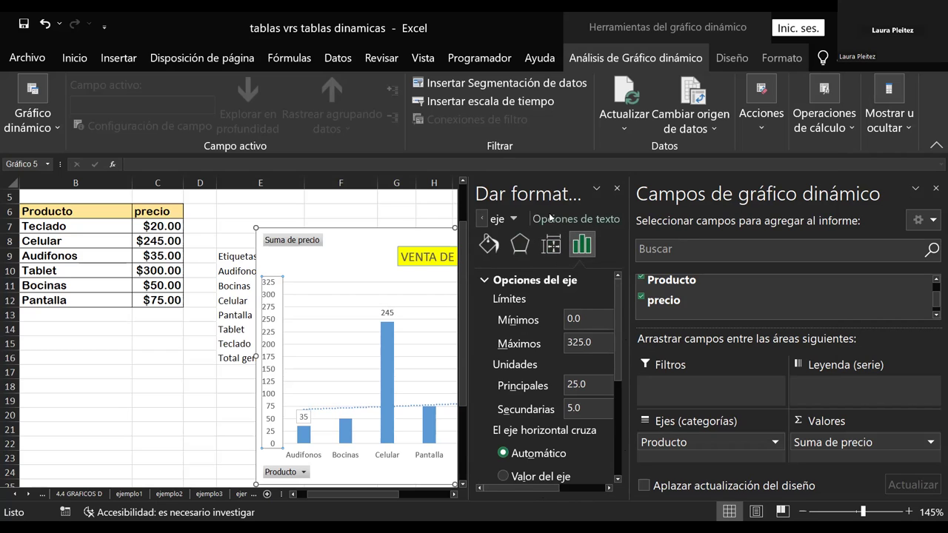
pyautogui.click(511, 220)
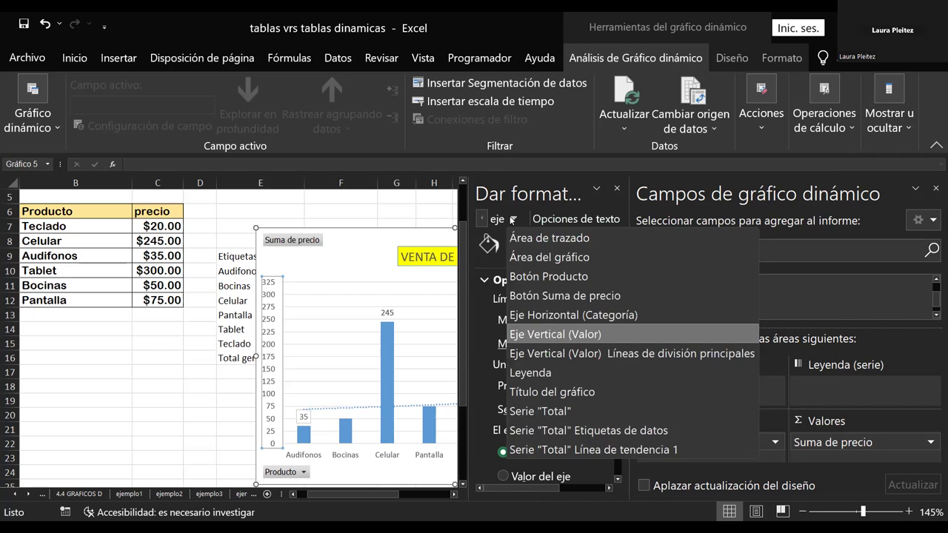
pyautogui.click(585, 221)
pyautogui.click(585, 220)
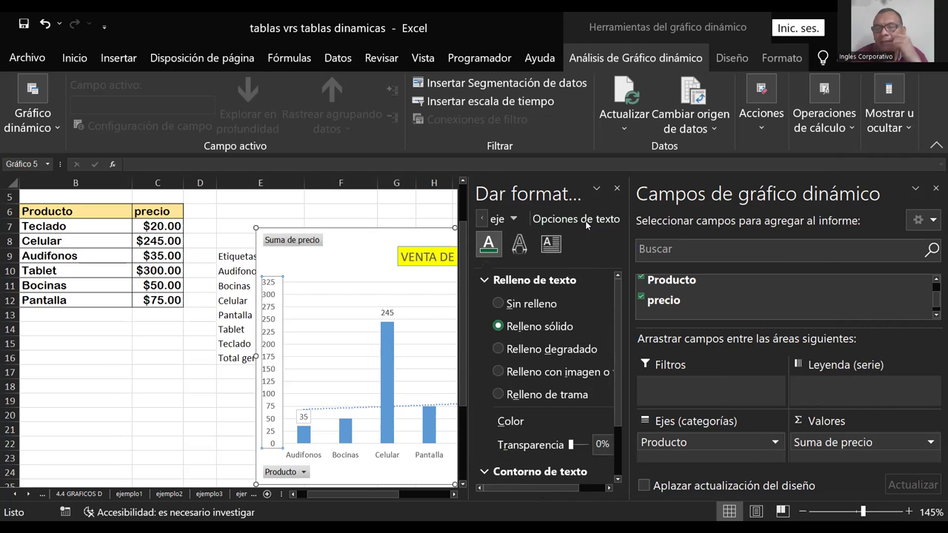
pyautogui.click(514, 219)
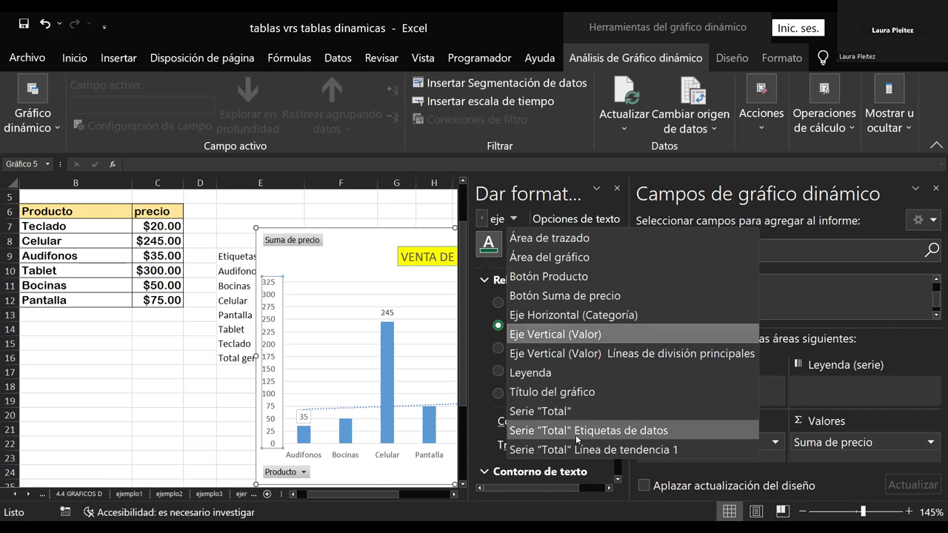
pyautogui.click(620, 190)
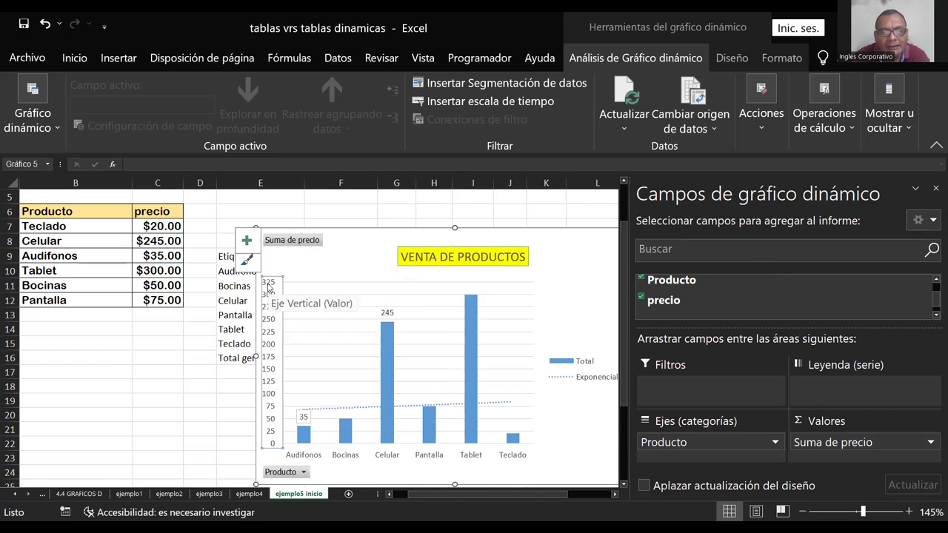
# Step: Switch the price value field from Suma to Recuento so it reads Cuenta de precio
pyautogui.click(528, 224)
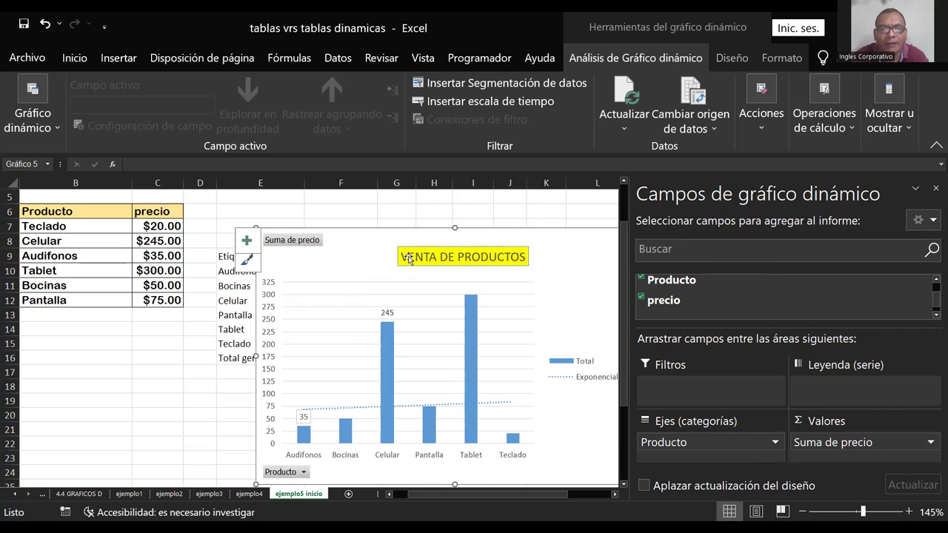
pyautogui.rightClick(302, 244)
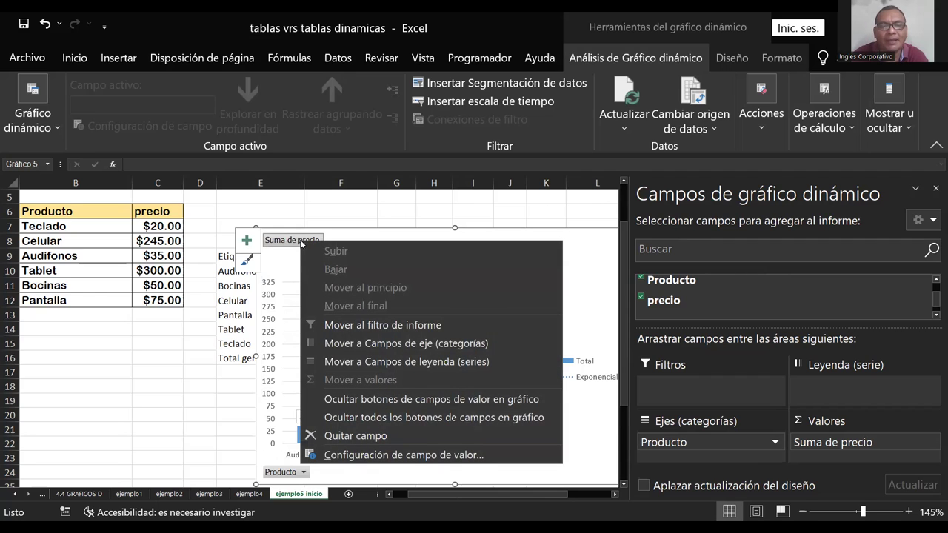
pyautogui.click(422, 455)
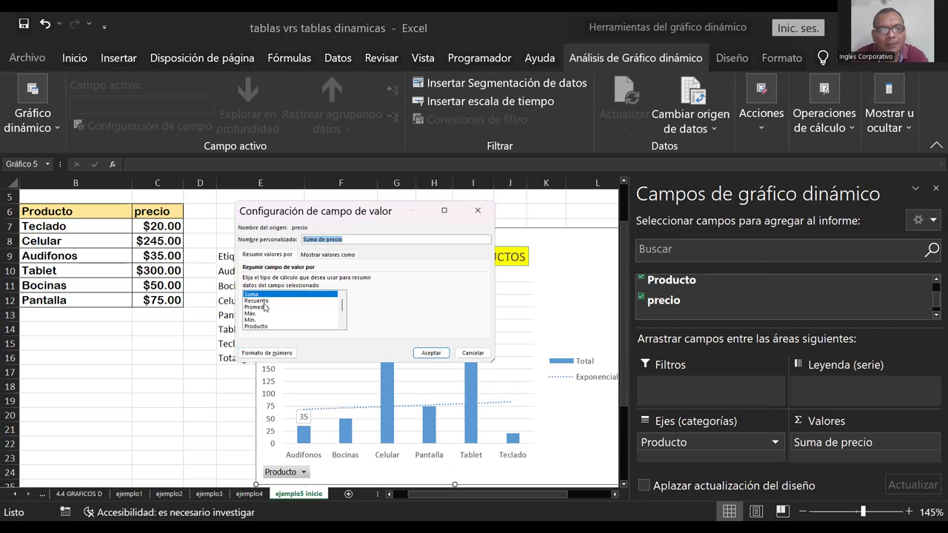
pyautogui.click(267, 300)
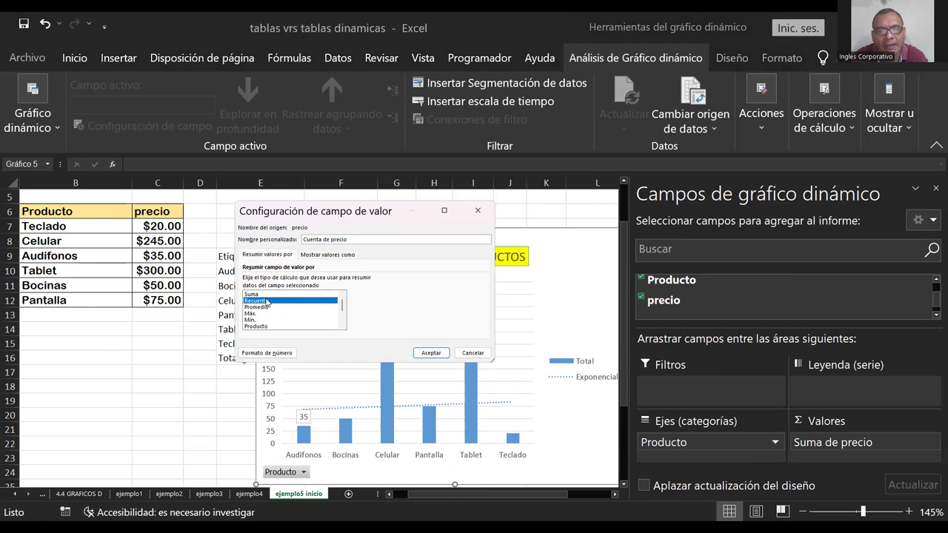
pyautogui.doubleClick(267, 302)
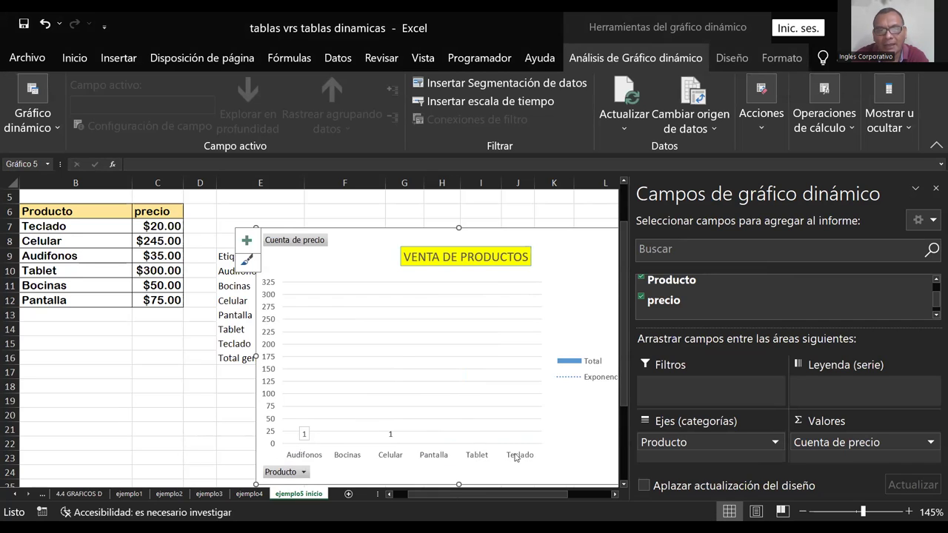
# Step: Filter the chart's Producto field to Celular only and move the chart up and left
pyautogui.click(303, 471)
pyautogui.click(99, 375)
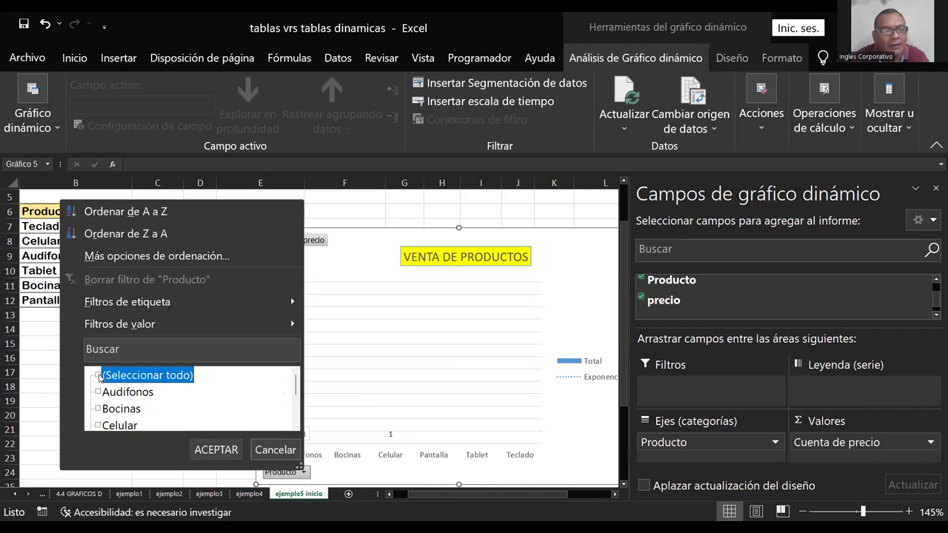
pyautogui.click(99, 426)
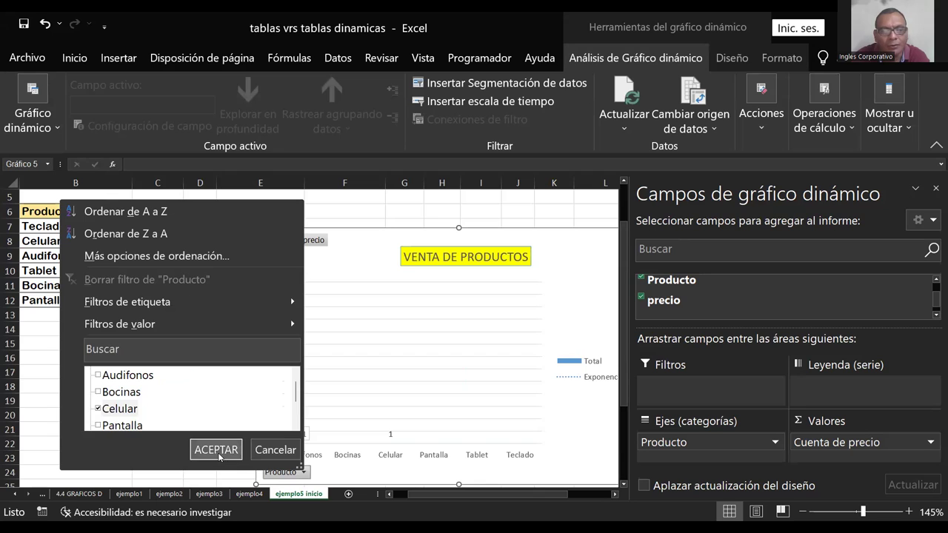
pyautogui.click(217, 450)
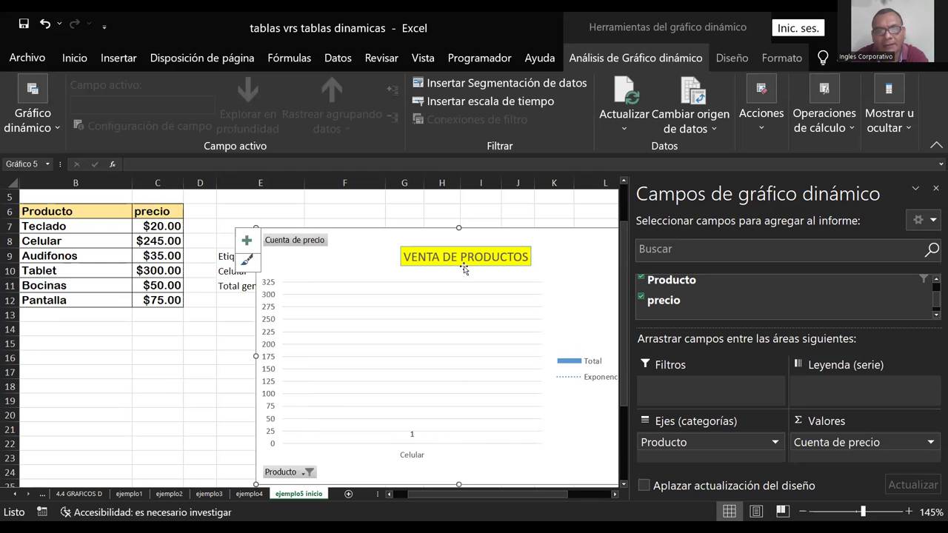
pyautogui.moveTo(408, 224); pyautogui.dragTo(330, 199)
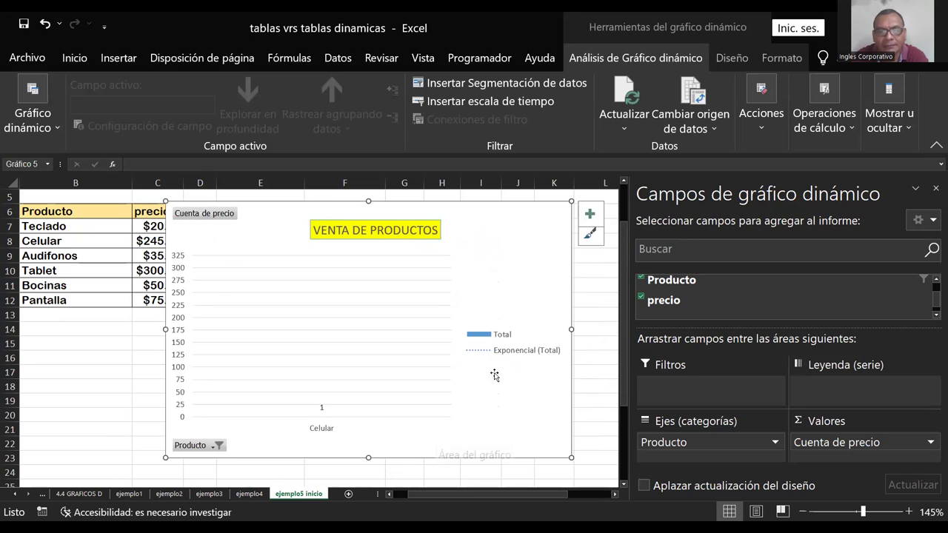
# Step: Add Teclado to the Producto filter so Celular and Teclado both show
pyautogui.click(514, 356)
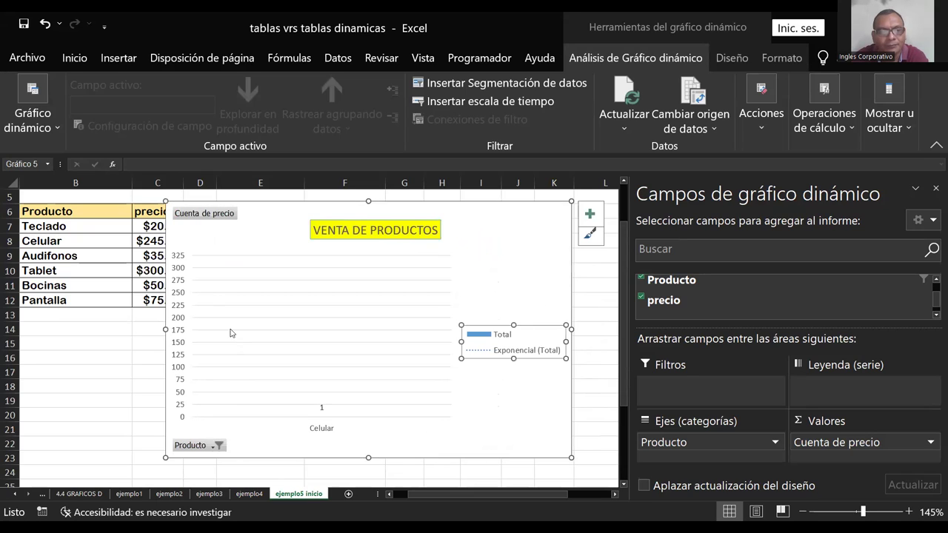
pyautogui.click(217, 446)
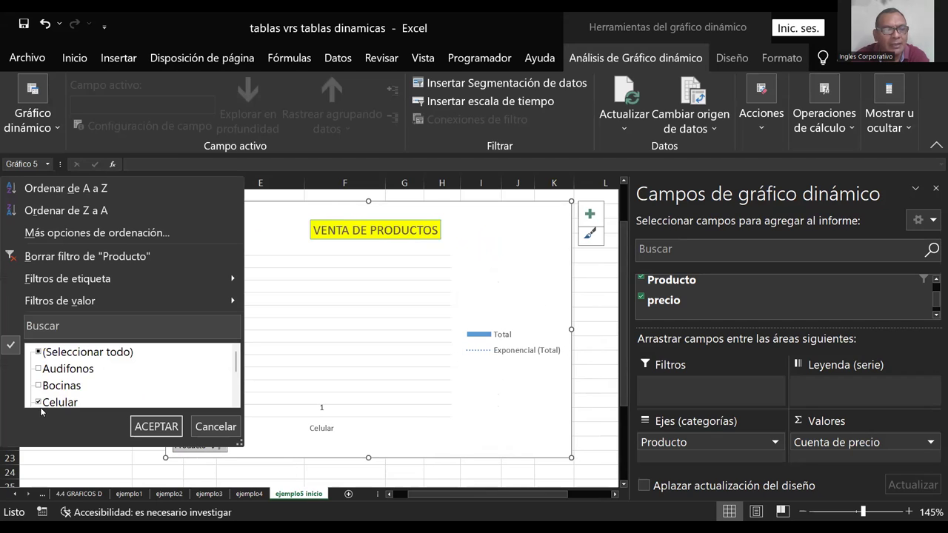
pyautogui.scroll(-2, 49, 397)
pyautogui.click(40, 386)
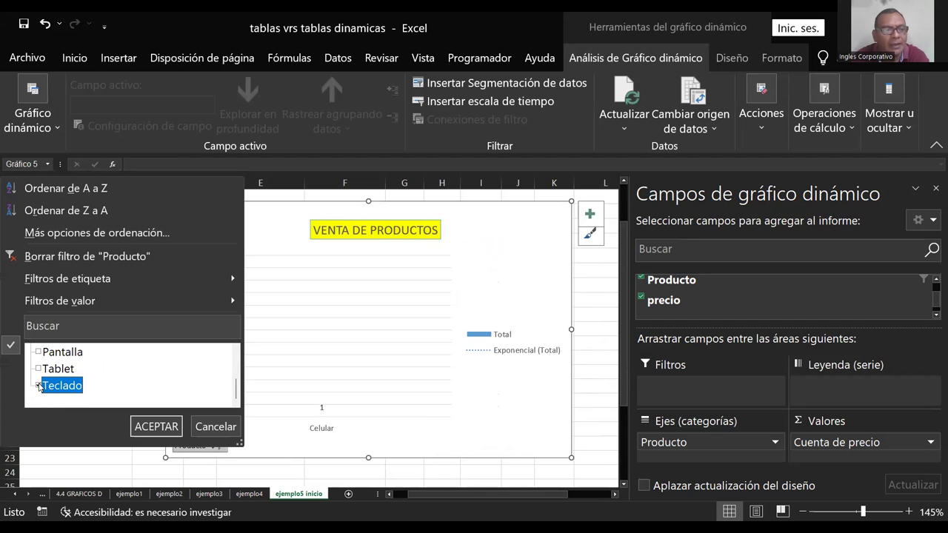
pyautogui.click(155, 426)
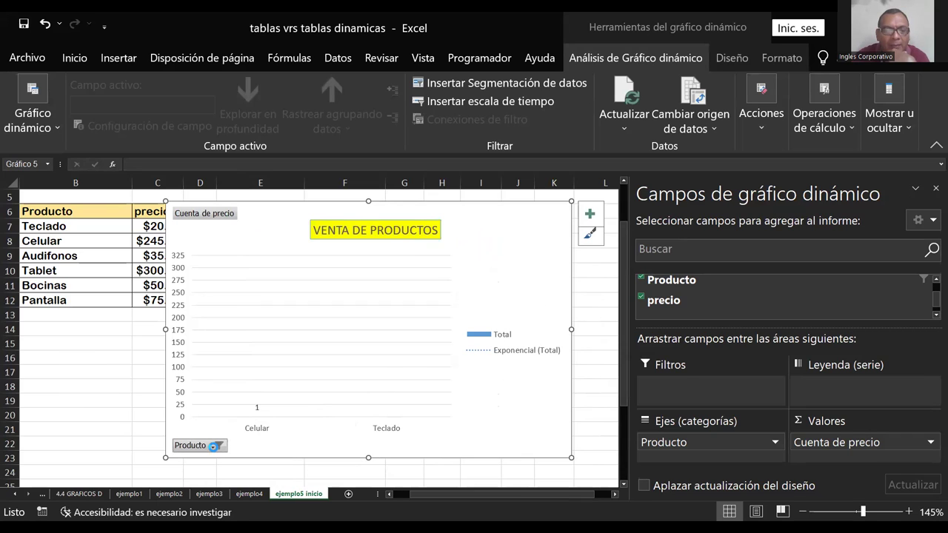
pyautogui.click(215, 447)
pyautogui.click(249, 266)
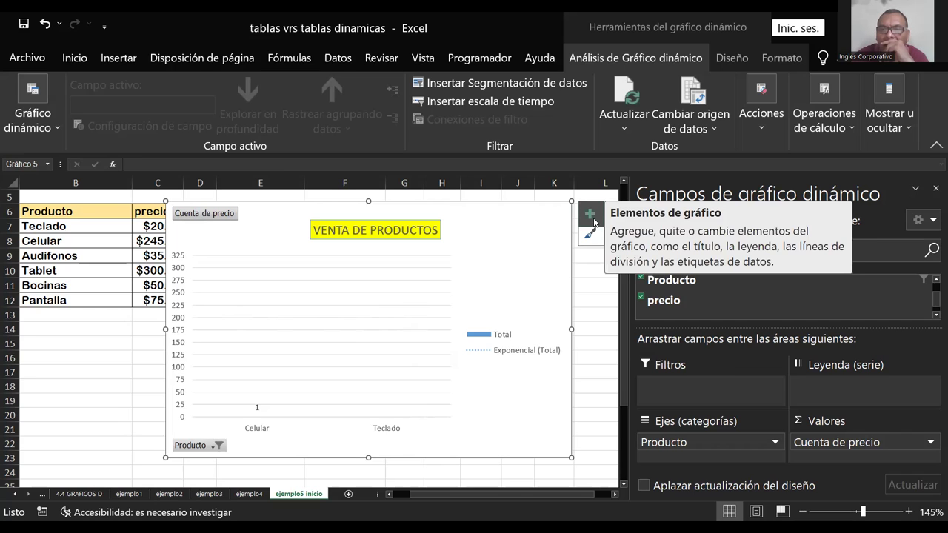
# Step: Add axis titles and name the horizontal one PRODUCTOS
pyautogui.click(590, 216)
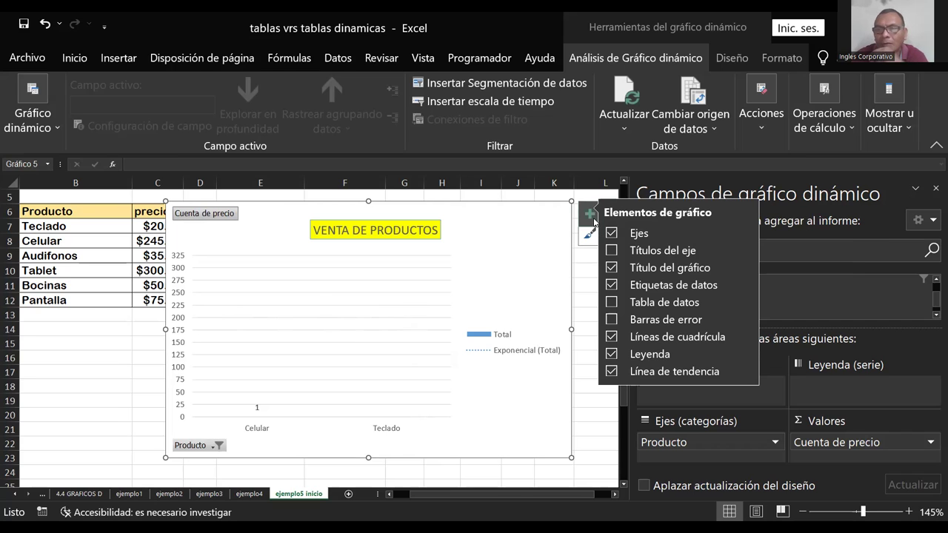
pyautogui.click(612, 251)
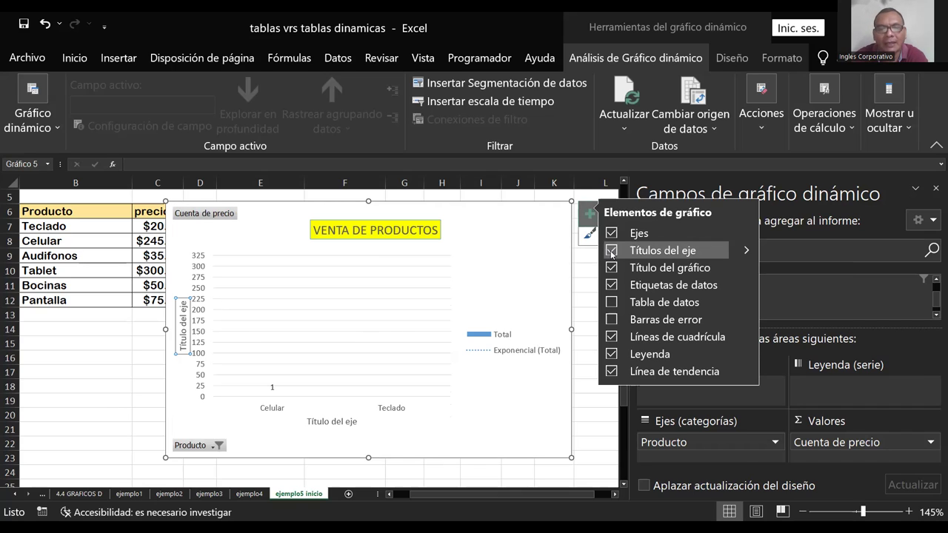
pyautogui.click(352, 426)
pyautogui.click(358, 422)
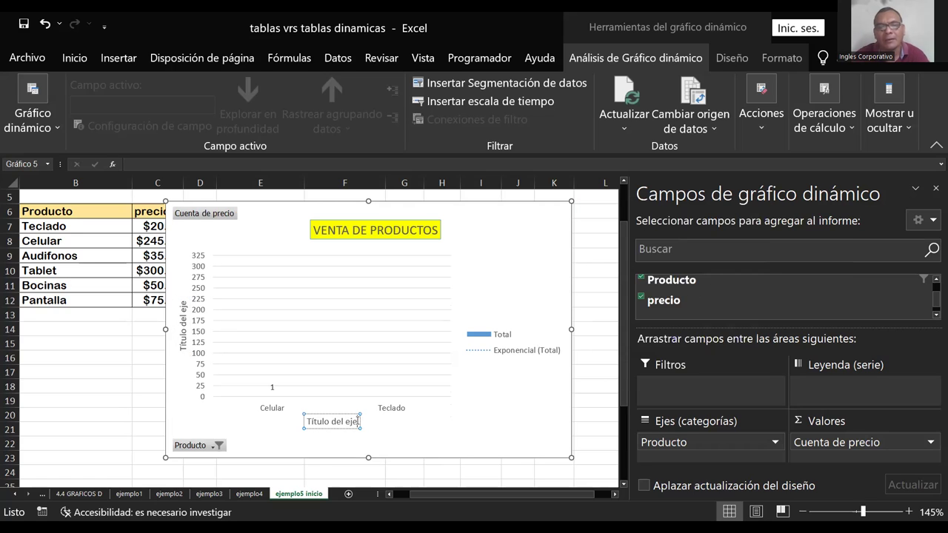
pyautogui.hotkey('ctrl', 'a')
pyautogui.press('BackSpace')
pyautogui.write('P')
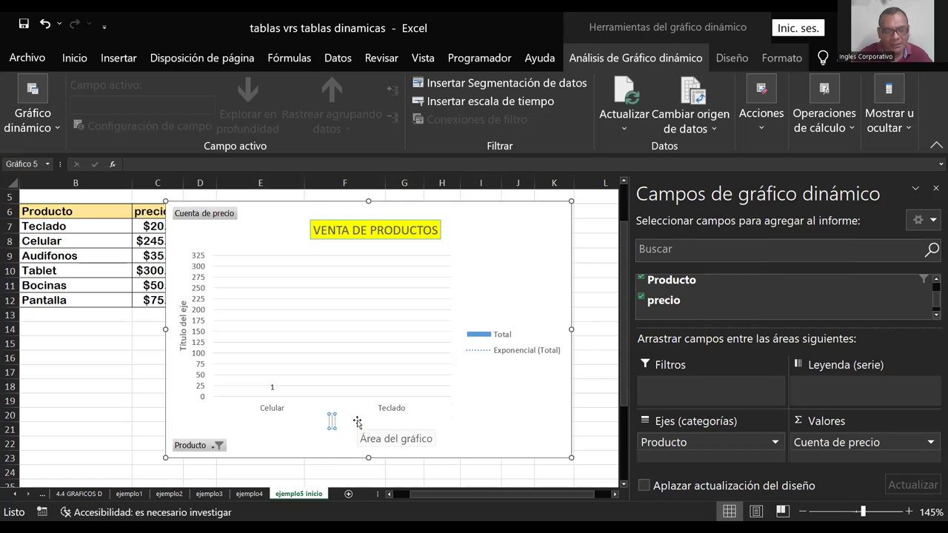
pyautogui.write('EODCUTO')
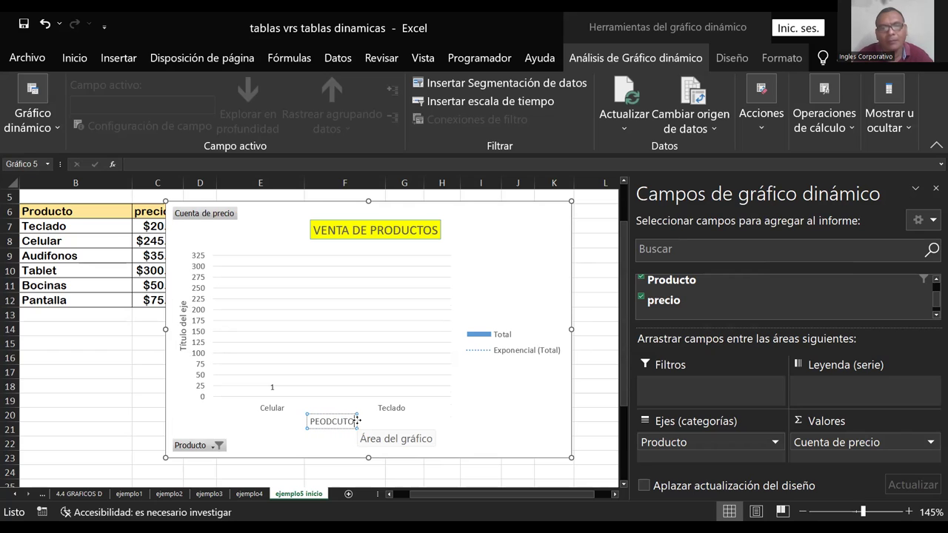
pyautogui.press('BackSpace')
pyautogui.press('BackSpace')
pyautogui.press('BackSpace')
pyautogui.press('BackSpace')
pyautogui.press('BackSpace')
pyautogui.press('BackSpace')
pyautogui.press('BackSpace')
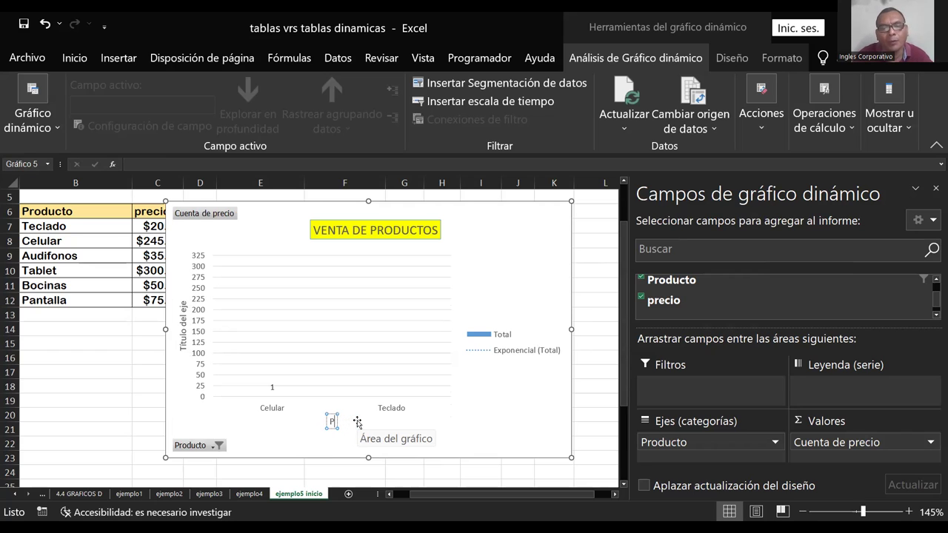
pyautogui.write('RODUCTOS')
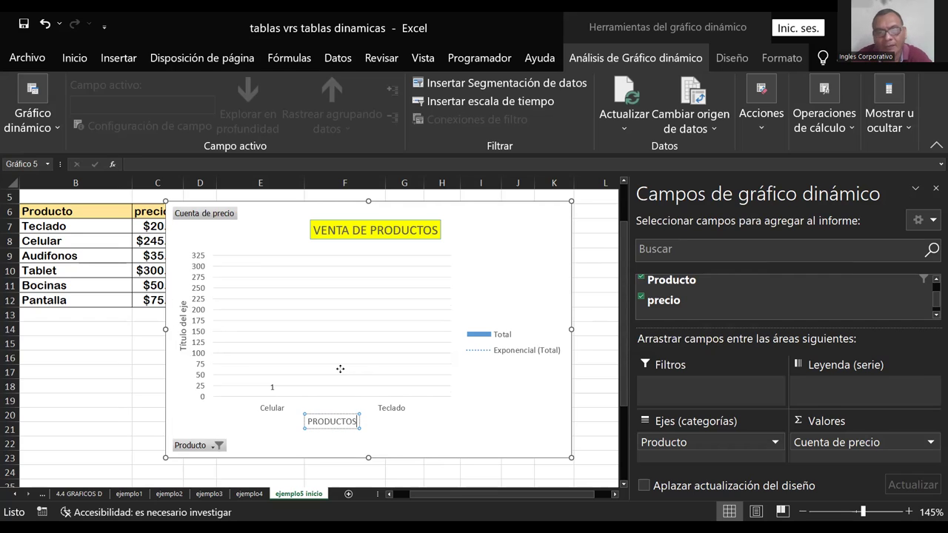
pyautogui.click(360, 355)
# Step: Retitle the chart COMPARACION PRECIO PRODUCTO
pyautogui.click(397, 231)
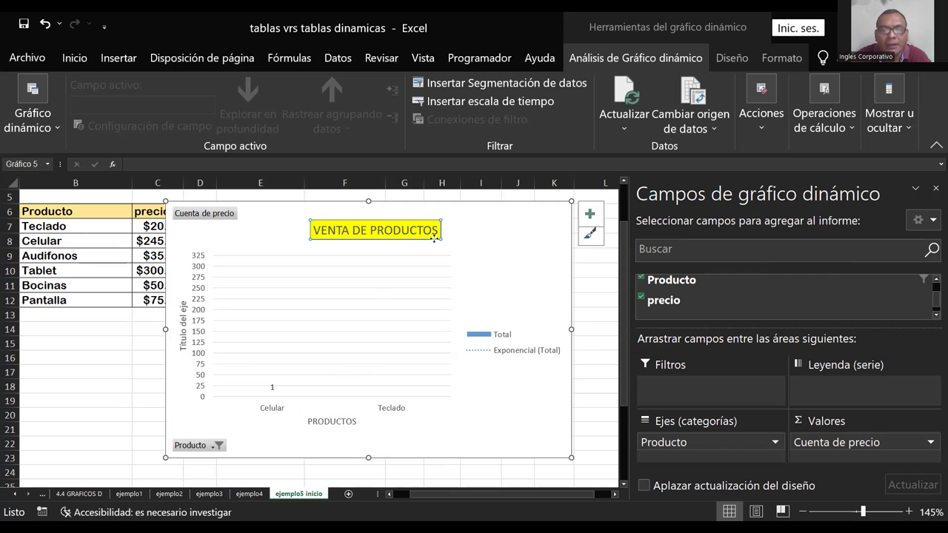
pyautogui.tripleClick(324, 232)
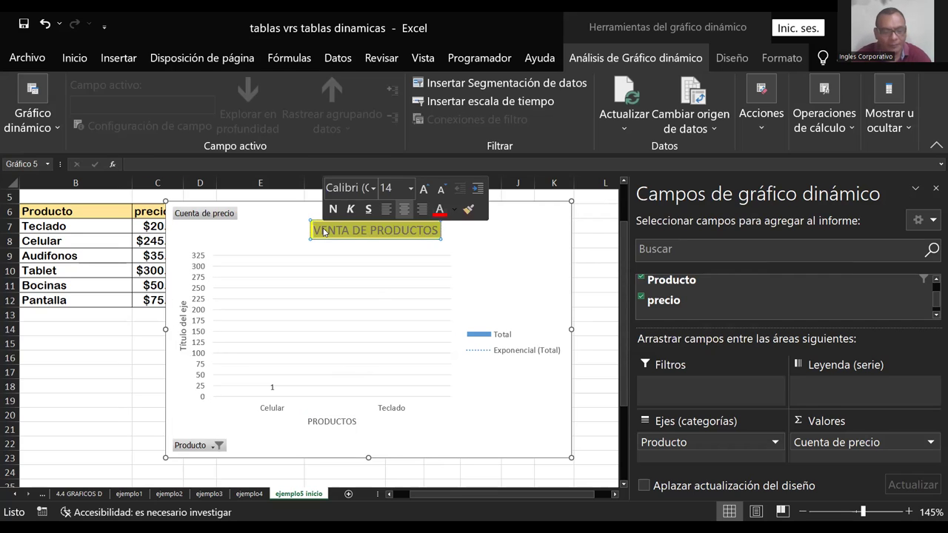
pyautogui.write('COMPARACION PRECIO')
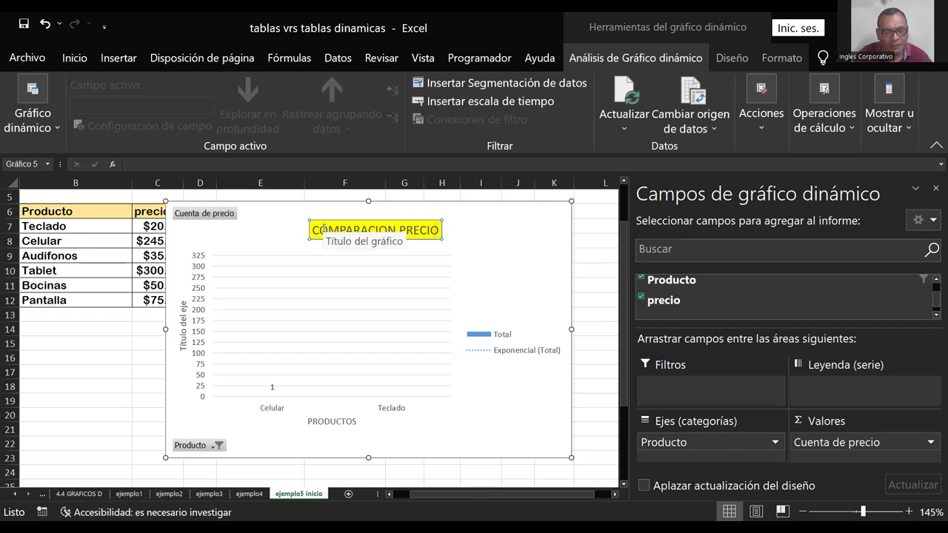
pyautogui.write(' PRODUCTO')
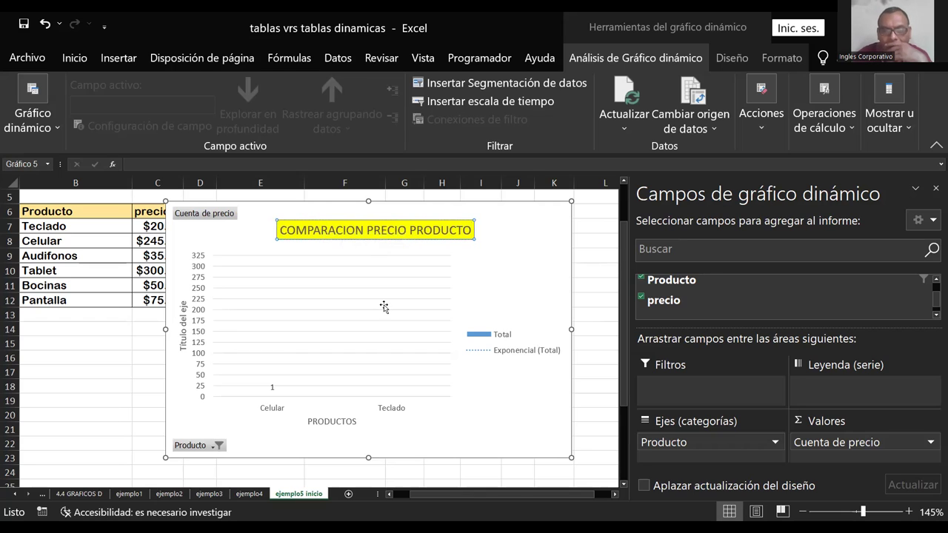
pyautogui.click(383, 307)
pyautogui.click(589, 214)
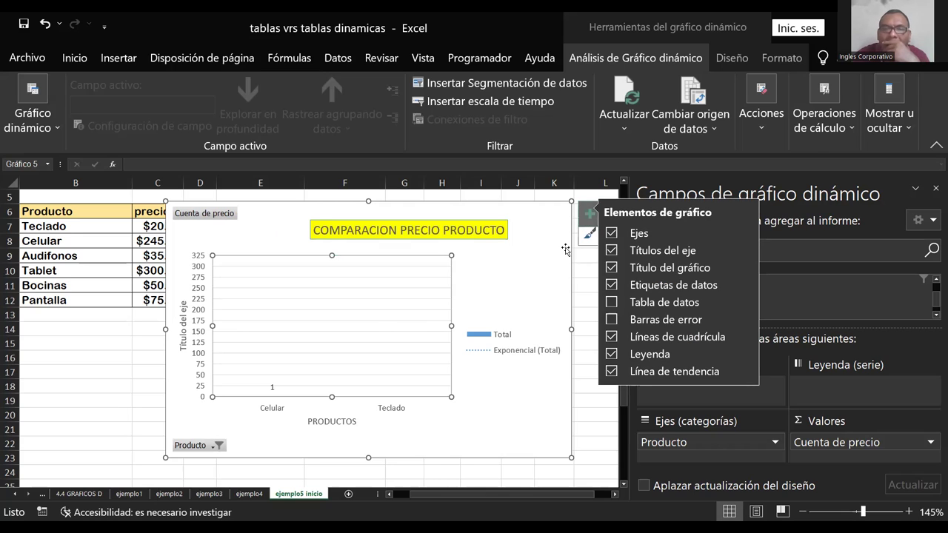
# Step: Remove the trendline, gridlines, title, axis titles, axes and legend from the chart
pyautogui.click(612, 372)
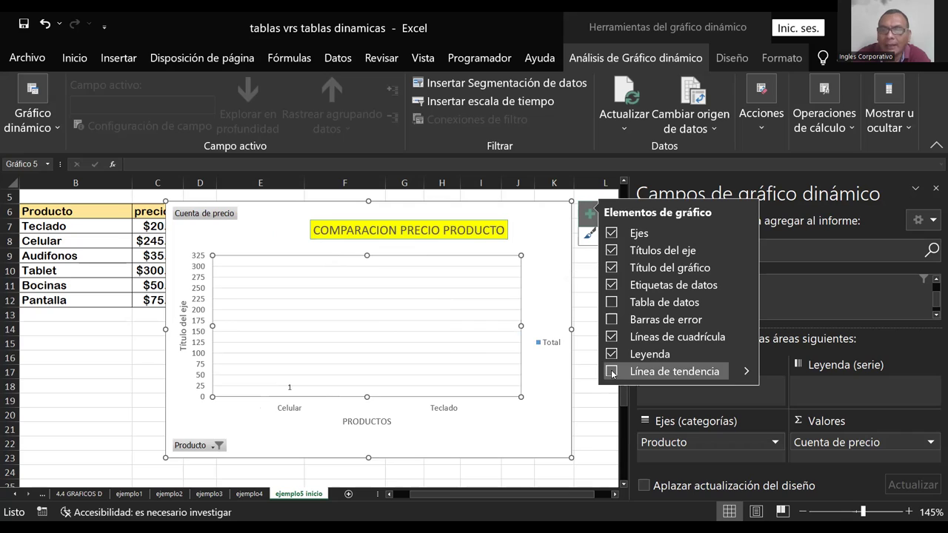
pyautogui.click(612, 371)
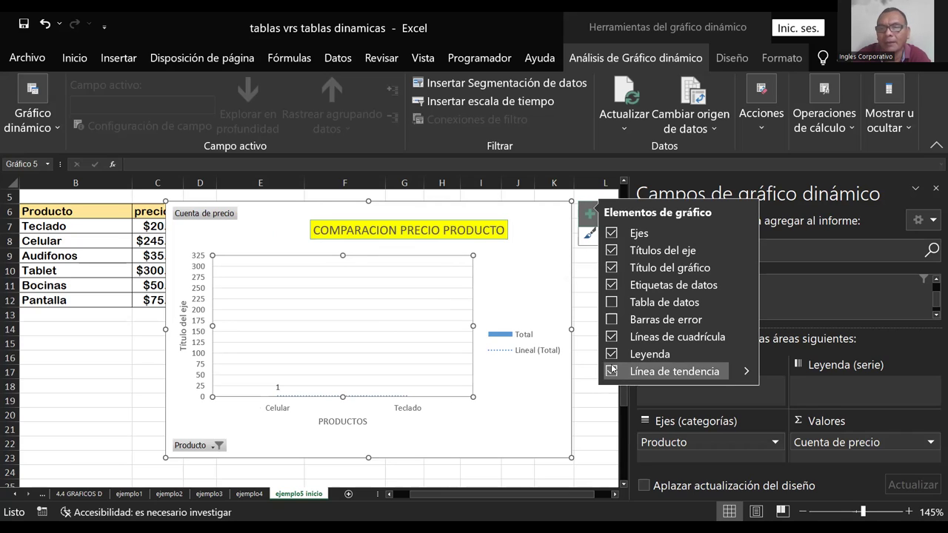
pyautogui.click(612, 337)
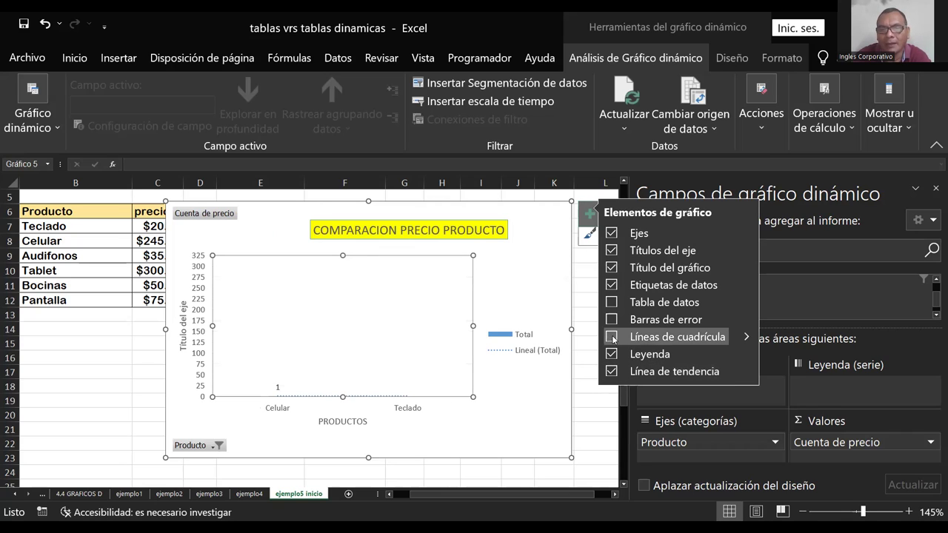
pyautogui.click(615, 302)
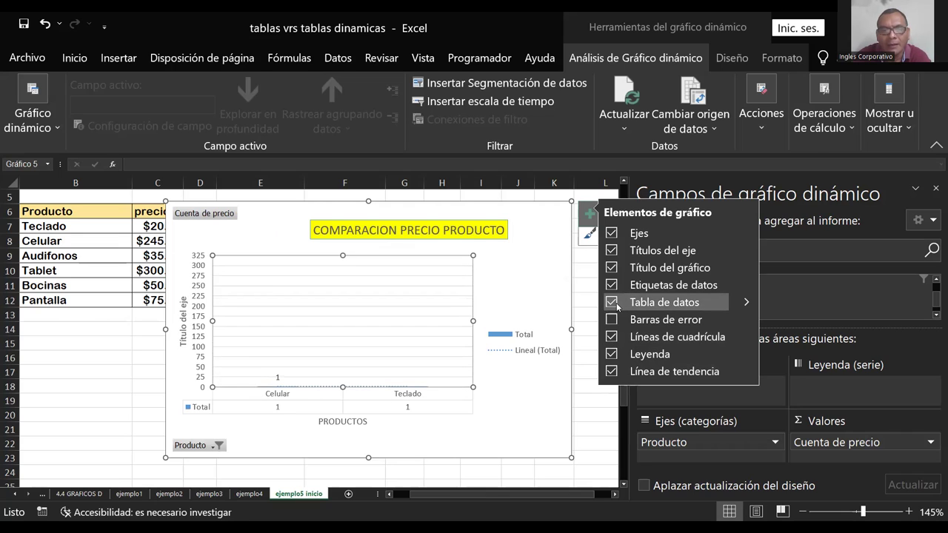
pyautogui.click(616, 304)
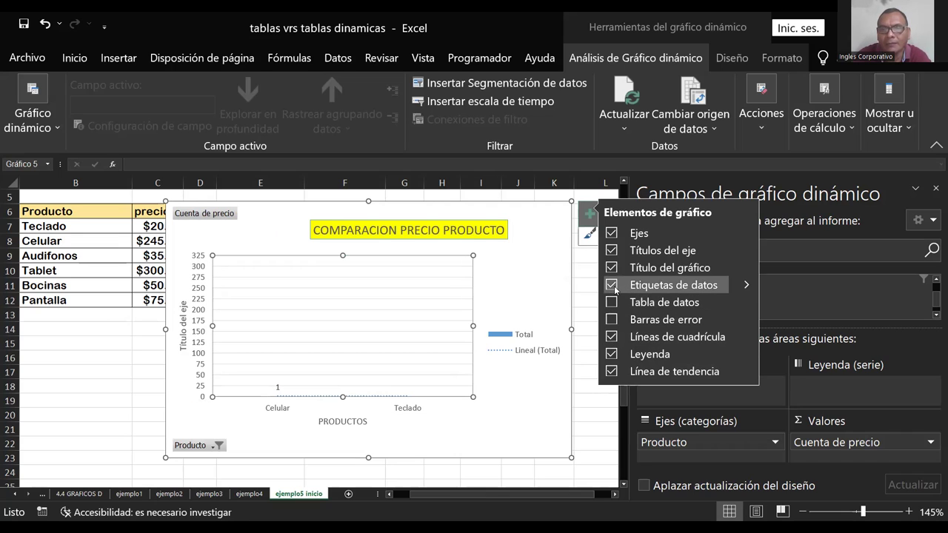
pyautogui.click(612, 267)
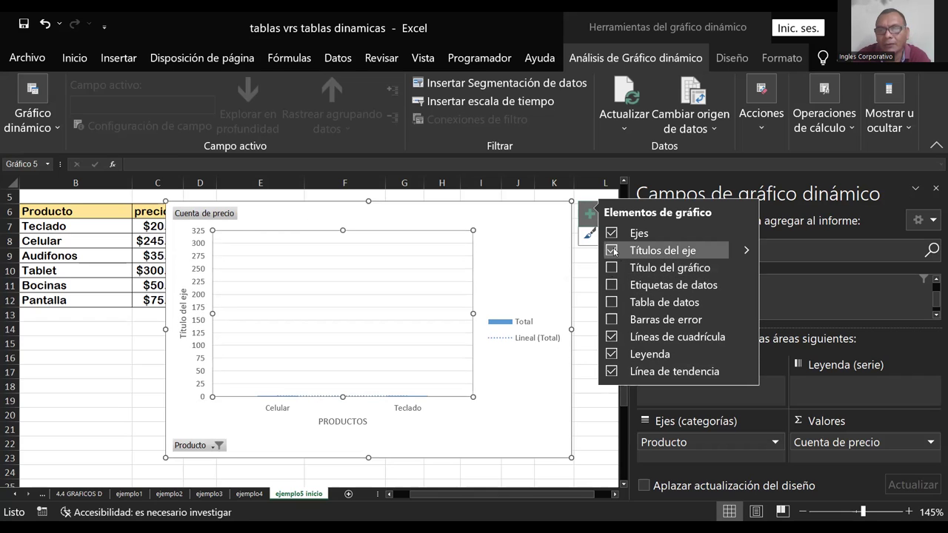
pyautogui.click(612, 250)
pyautogui.click(612, 232)
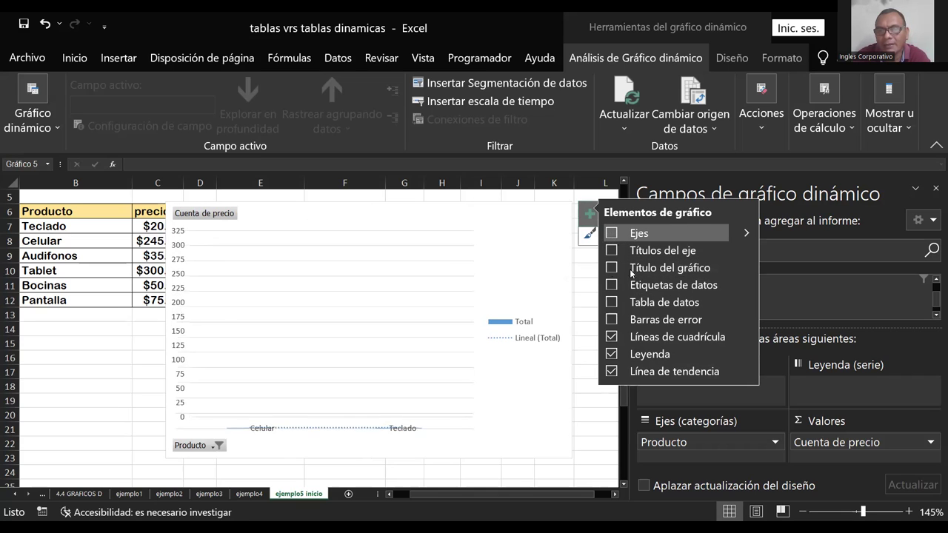
pyautogui.click(612, 354)
pyautogui.click(611, 371)
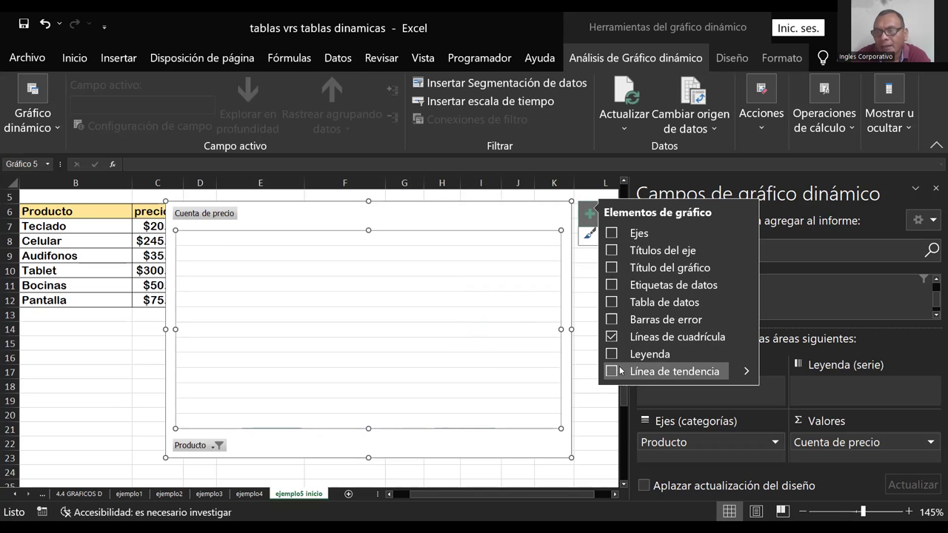
# Step: Turn data labels, a data table, the chart title and the axes back on
pyautogui.click(611, 286)
pyautogui.click(612, 302)
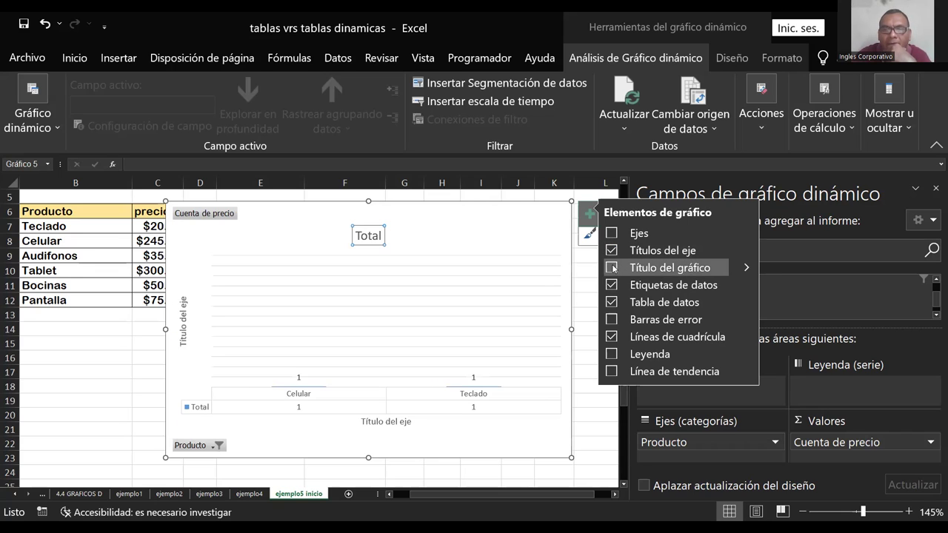
pyautogui.click(611, 268)
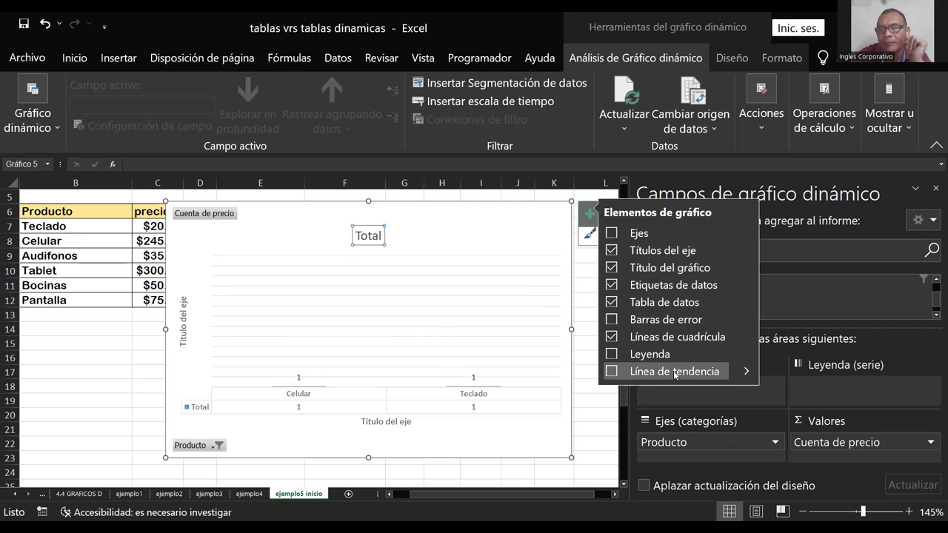
pyautogui.click(611, 233)
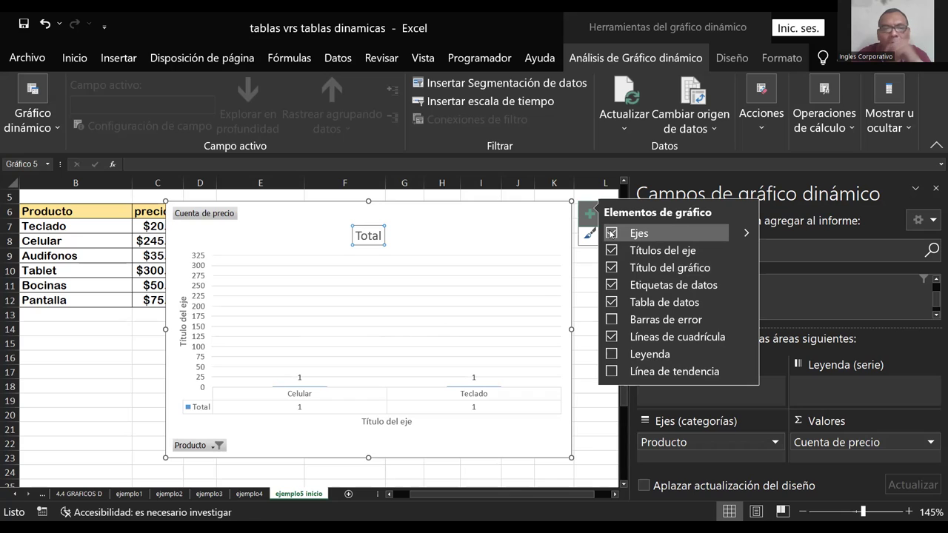
pyautogui.click(748, 233)
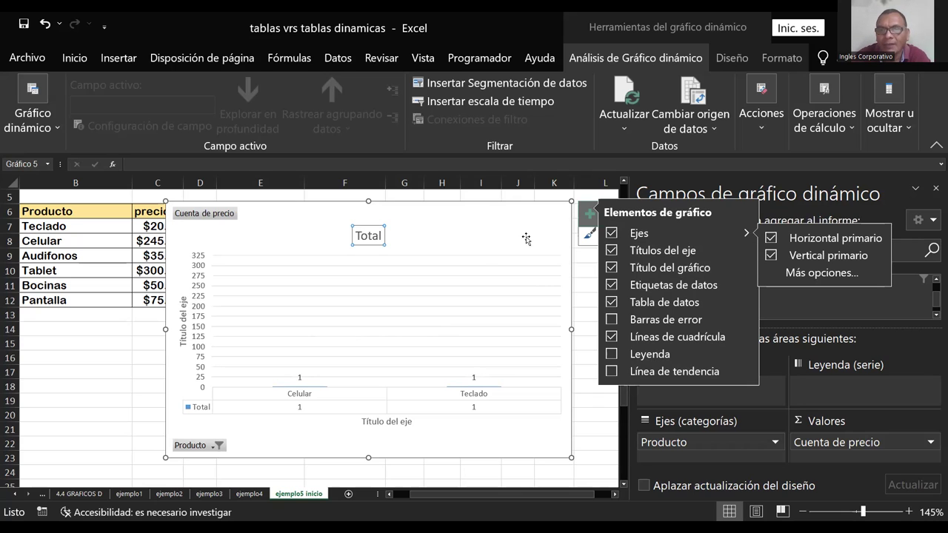
# Step: Delete the pivot chart from the sheet
pyautogui.click(148, 415)
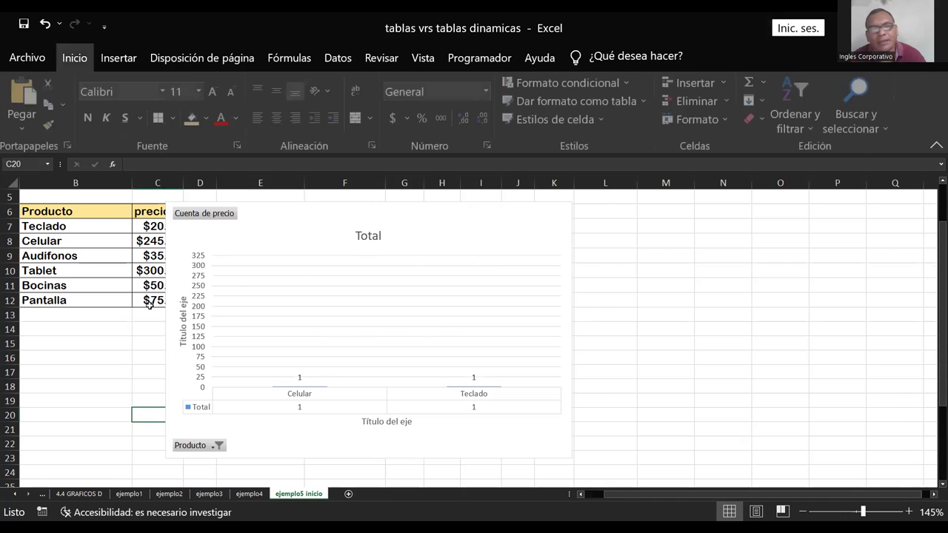
pyautogui.click(191, 308)
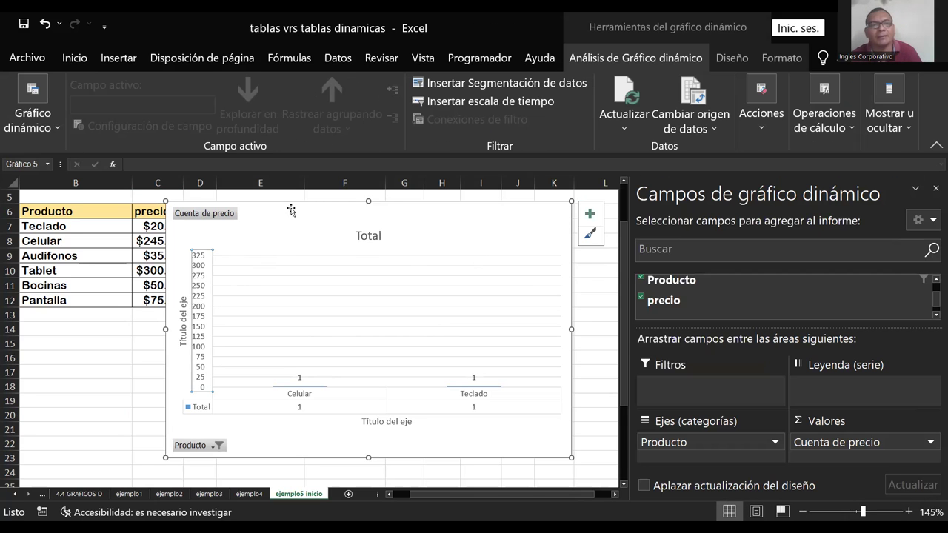
pyautogui.press('Delete')
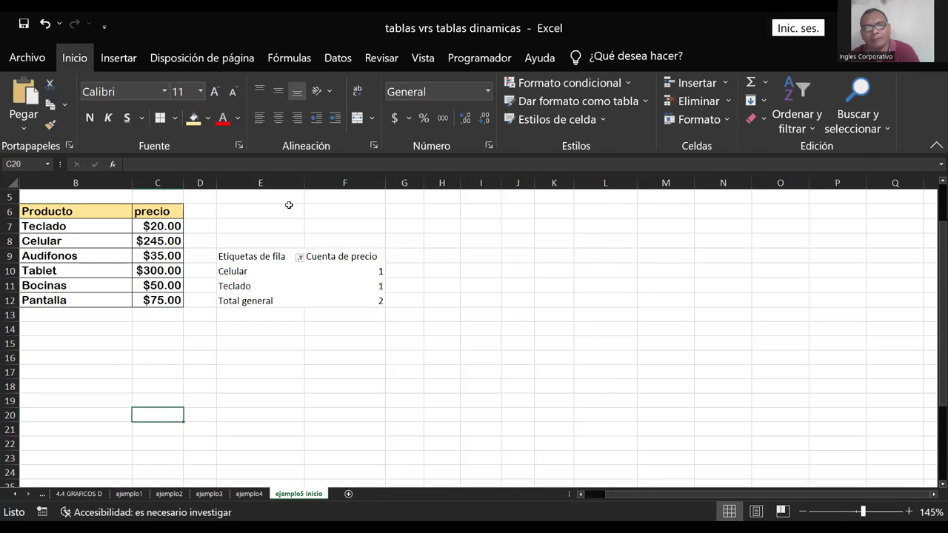
# Step: Select the Celular and Teclado row labels and check the Cuenta de precio field options
pyautogui.click(286, 272)
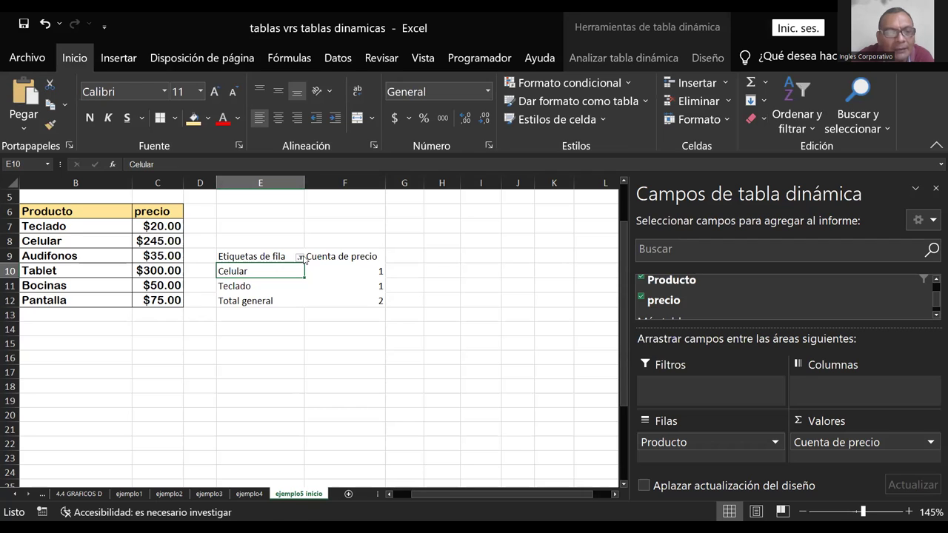
pyautogui.click(300, 258)
pyautogui.click(462, 271)
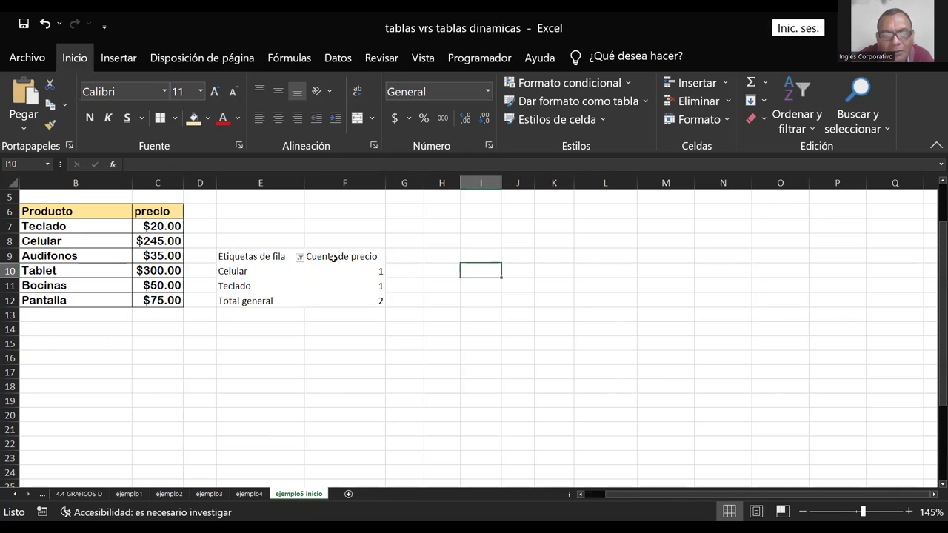
pyautogui.moveTo(273, 286); pyautogui.dragTo(273, 275)
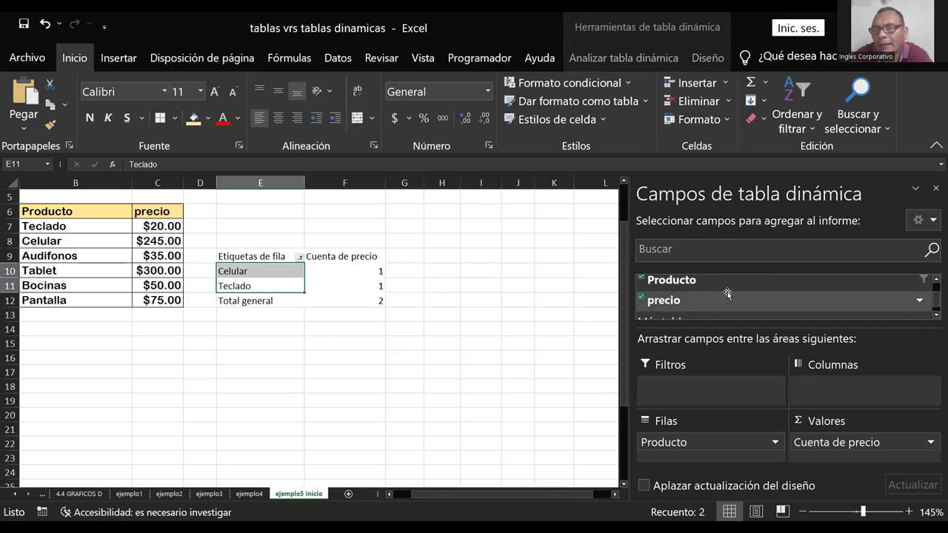
pyautogui.click(849, 448)
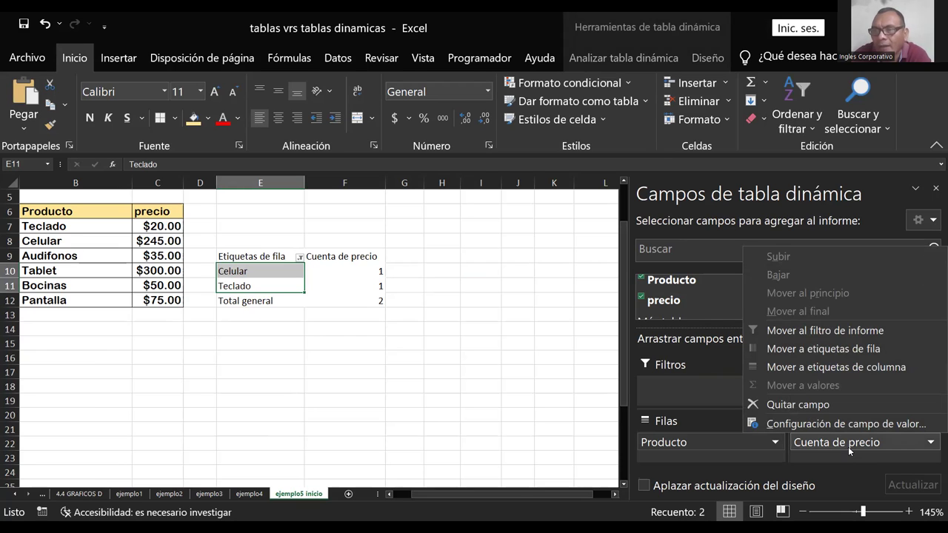
pyautogui.click(387, 343)
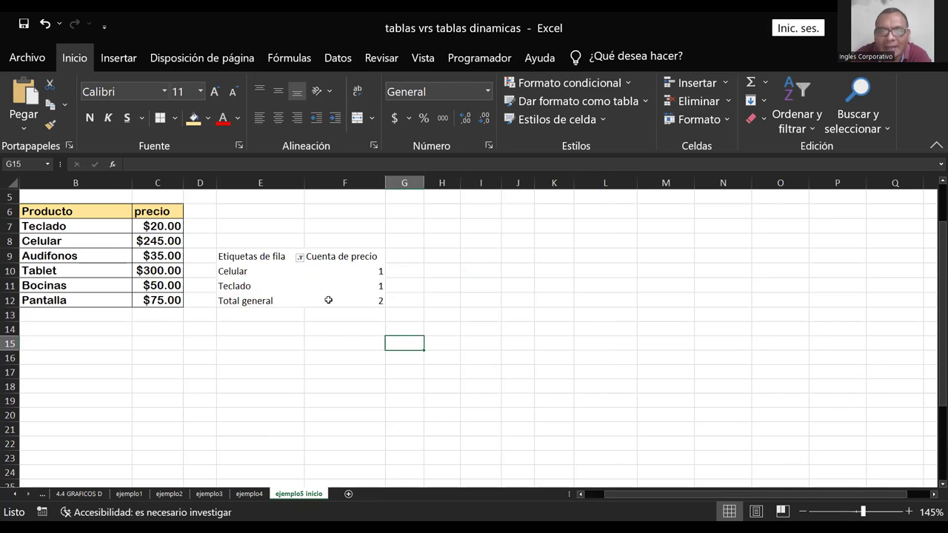
# Step: Select the Teclado count and pick up the Producto row field to move it
pyautogui.click(294, 259)
pyautogui.click(307, 286)
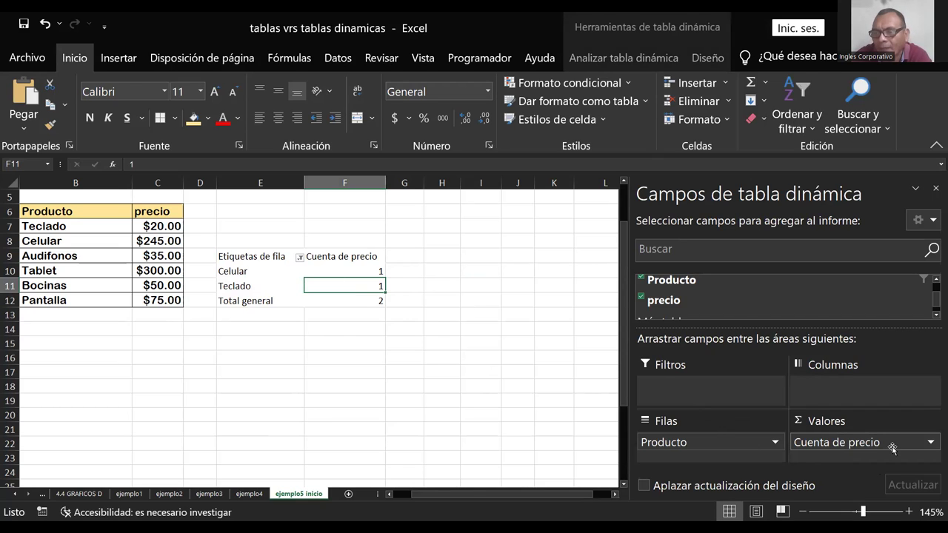
pyautogui.click(893, 444)
pyautogui.click(687, 444)
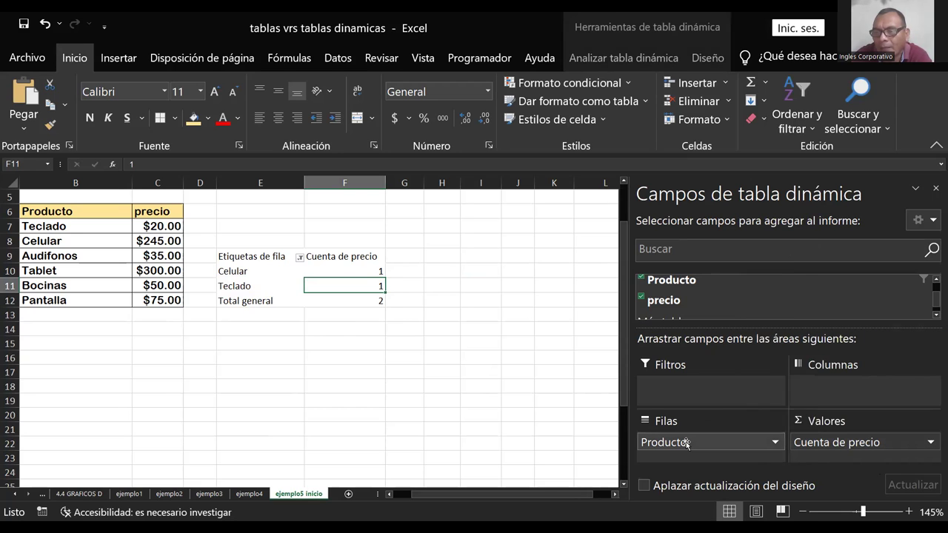
pyautogui.click(686, 444)
pyautogui.click(700, 442)
# Step: Move Producto into Filtros and add Vendedor as the pivot's row field
pyautogui.moveTo(704, 442)
pyautogui.mouseDown()
pyautogui.moveTo(713, 389)
pyautogui.moveTo(702, 384)
pyautogui.mouseUp()
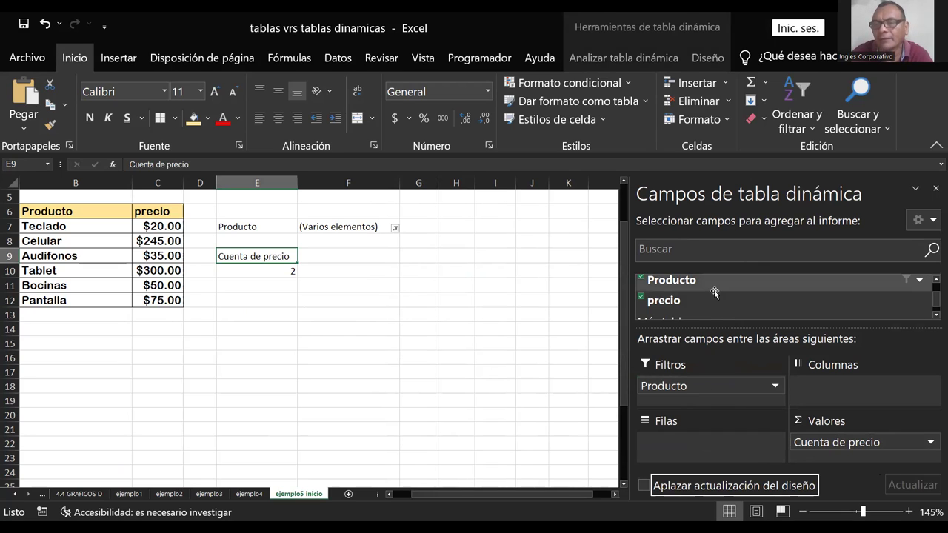
pyautogui.click(688, 312)
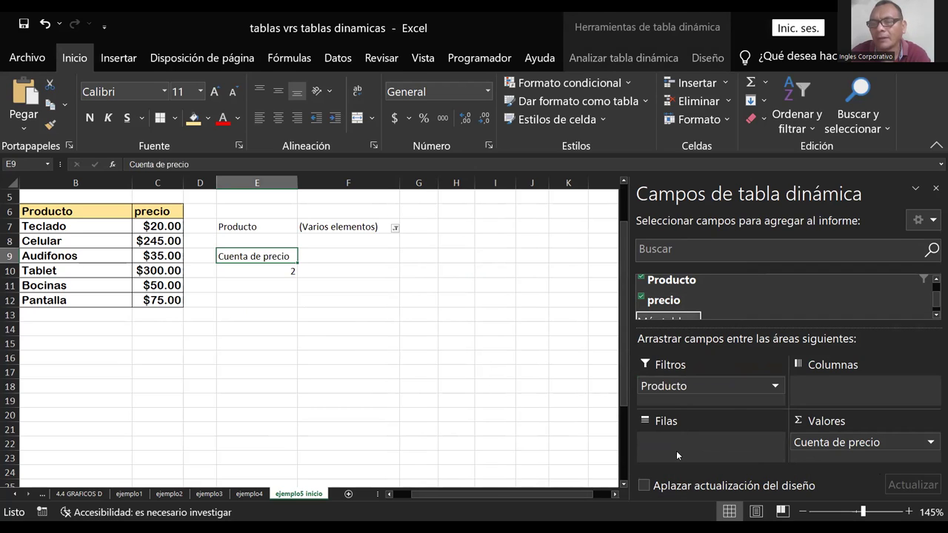
pyautogui.scroll(-1, 754, 294)
pyautogui.scroll(2, 692, 294)
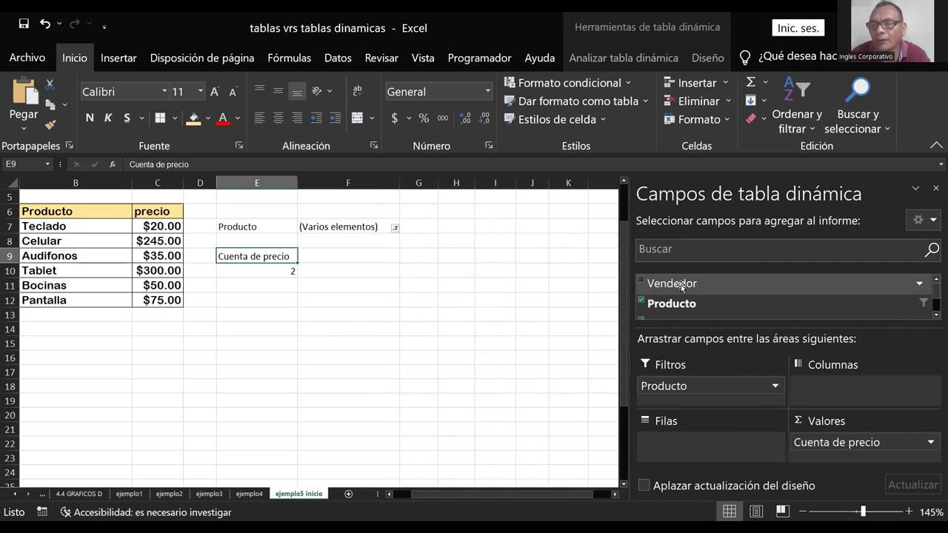
pyautogui.moveTo(681, 284); pyautogui.dragTo(679, 443)
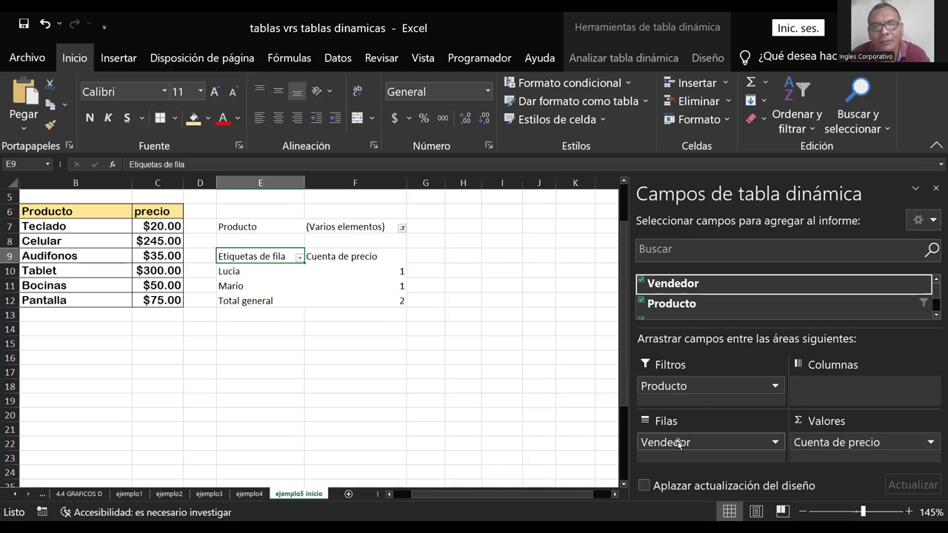
# Step: Set the Producto report filter to (Todas) and confirm
pyautogui.click(402, 228)
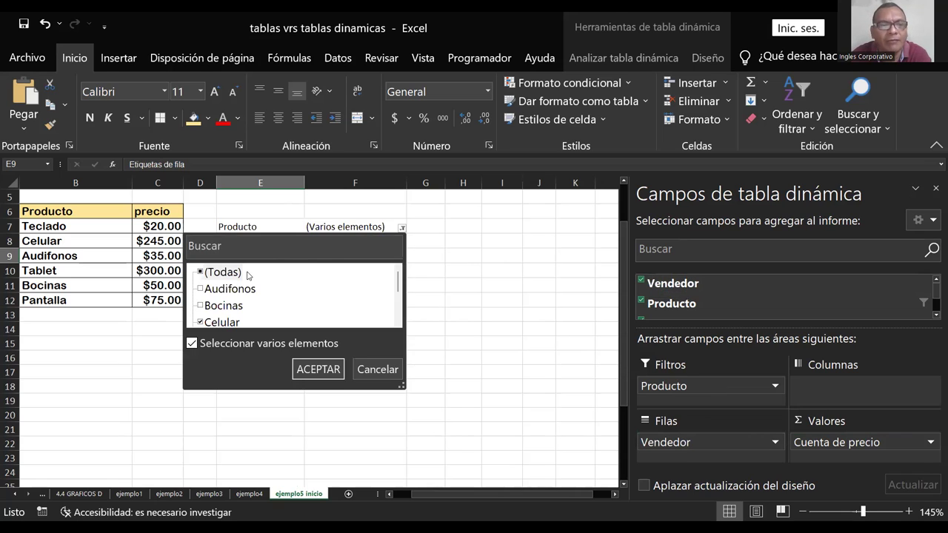
pyautogui.click(217, 275)
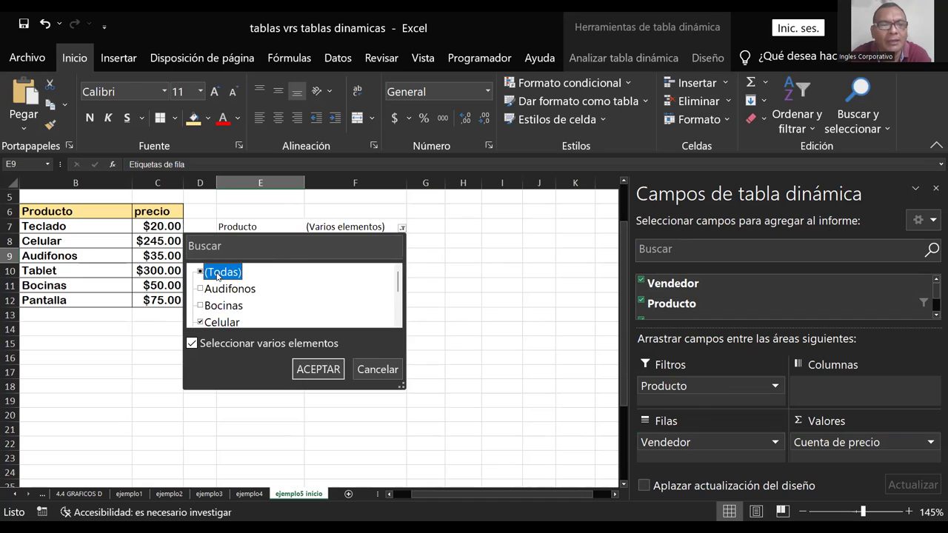
pyautogui.click(201, 274)
pyautogui.click(319, 368)
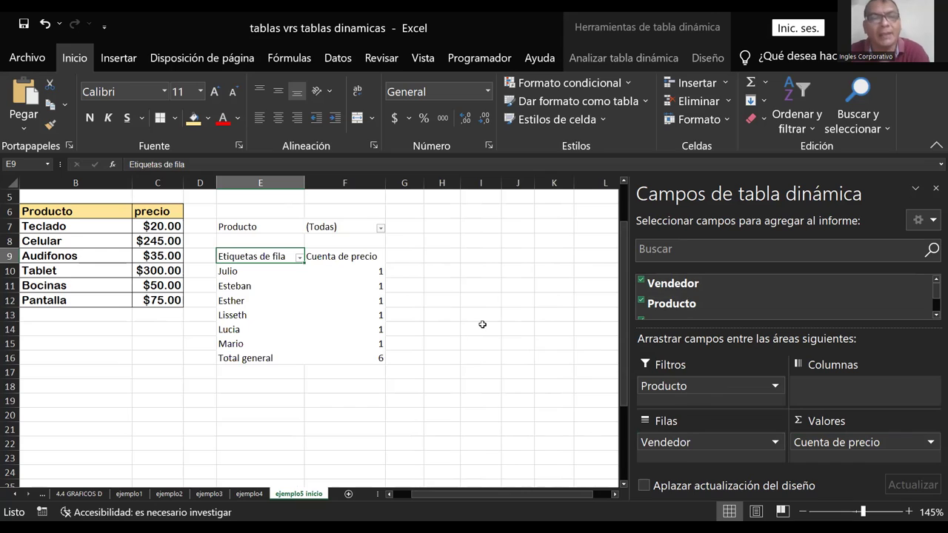
pyautogui.click(321, 300)
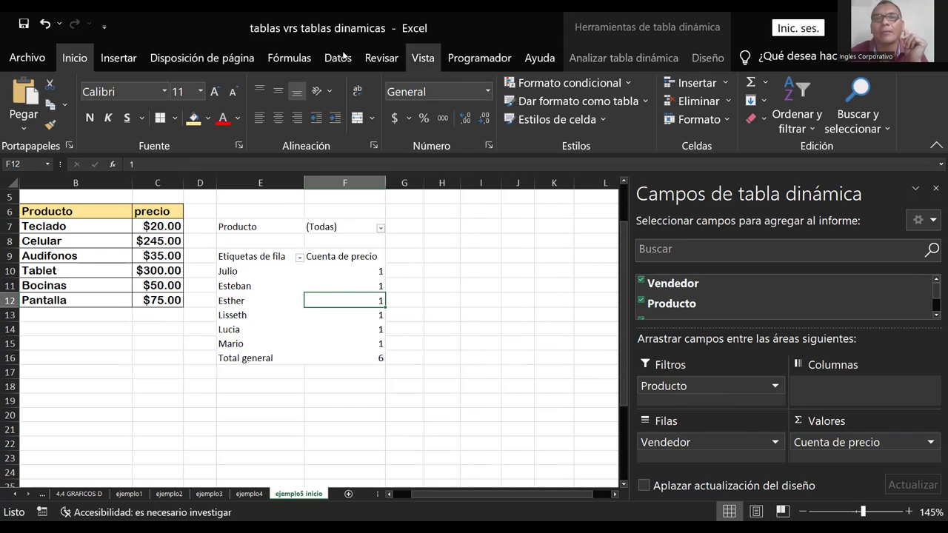
# Step: Start inserting a pivot chart from the Insertar ribbon
pyautogui.click(126, 63)
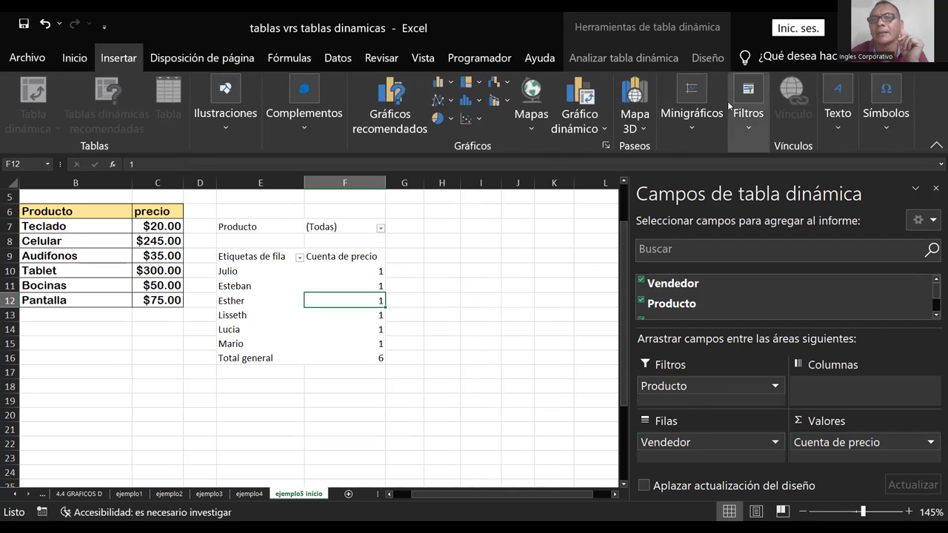
pyautogui.click(604, 130)
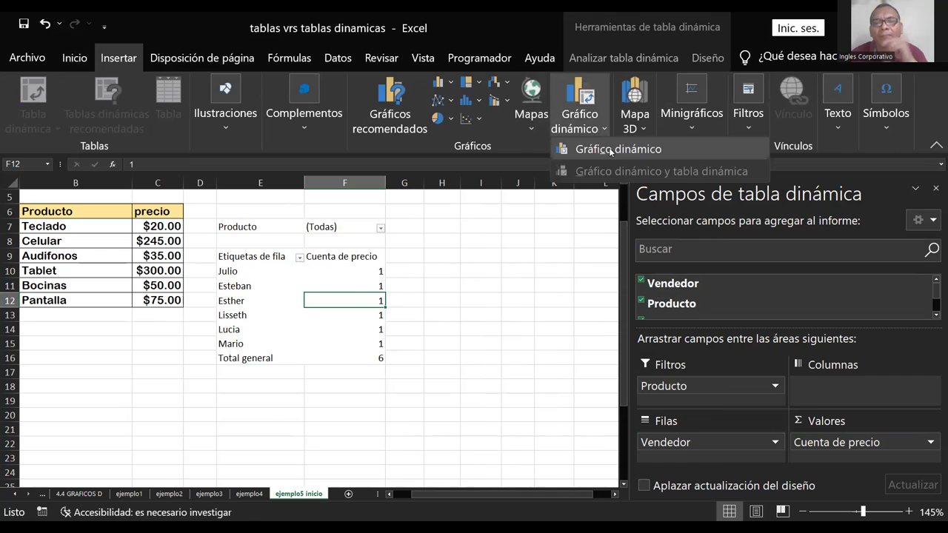
pyautogui.click(611, 150)
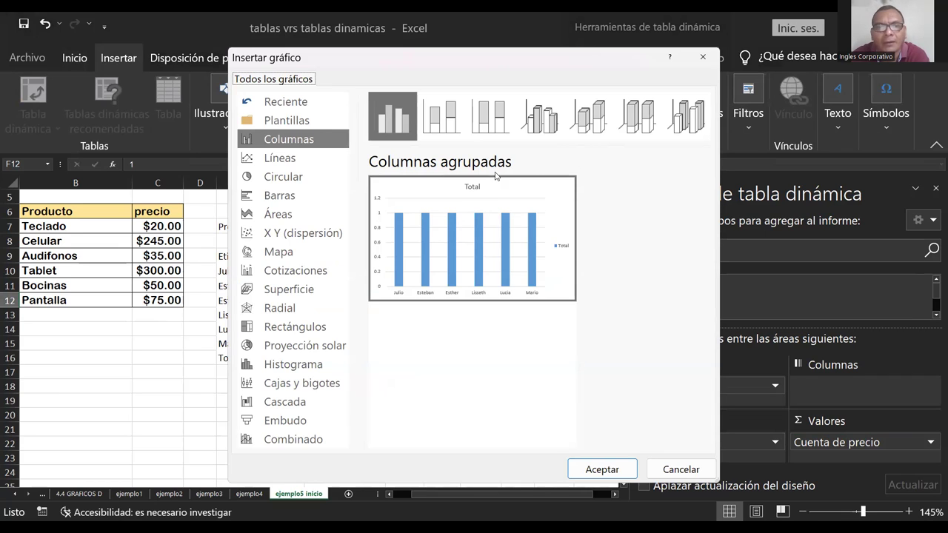
pyautogui.moveTo(460, 234)
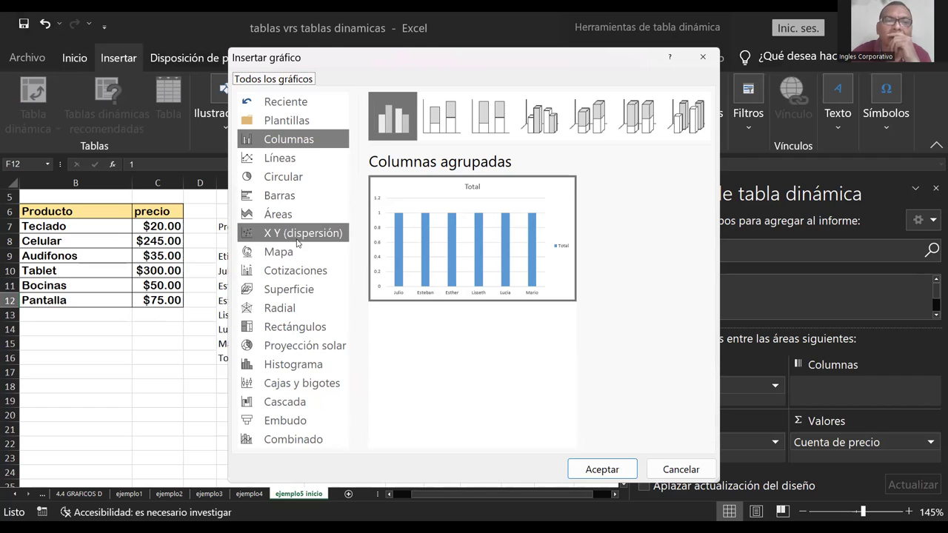
# Step: Preview line, pie, bar, area, surface, radar, treemap, sunburst, histogram and box chart types
pyautogui.click(277, 164)
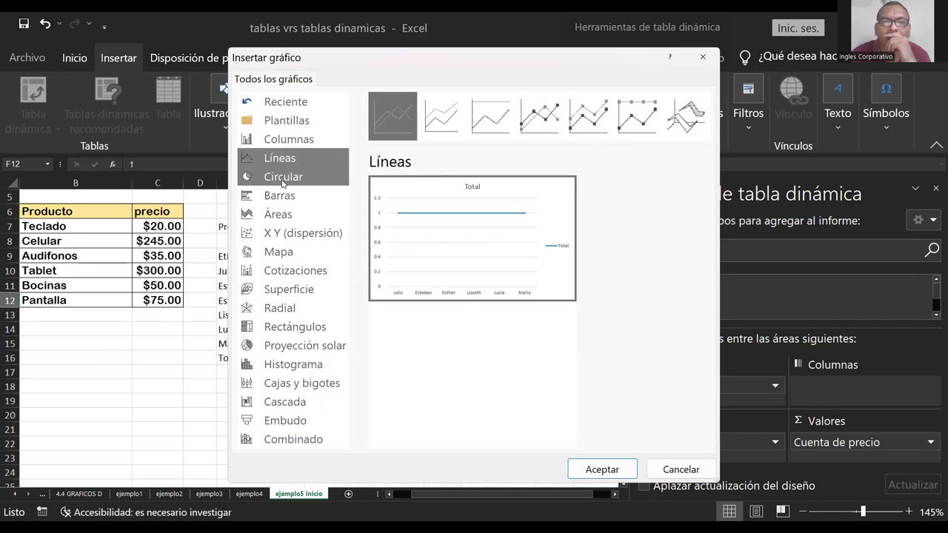
pyautogui.click(284, 184)
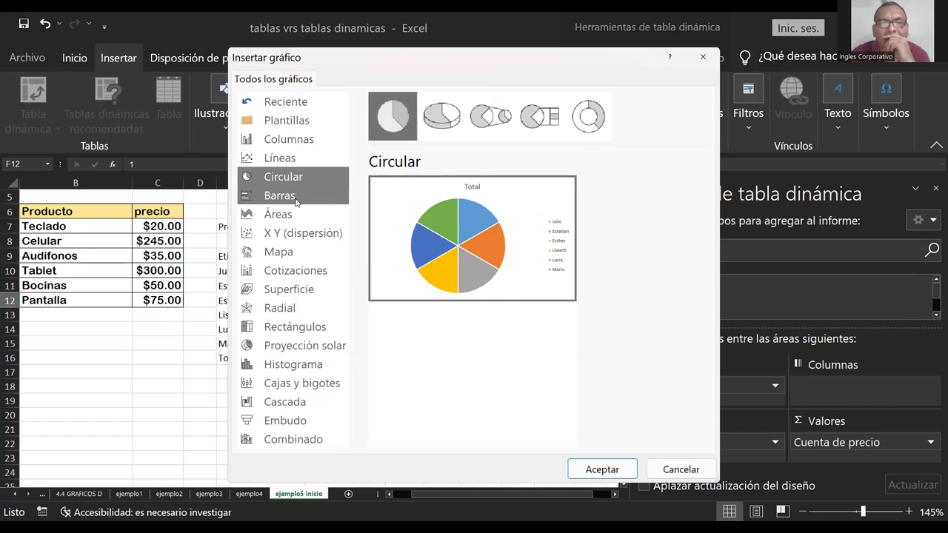
pyautogui.click(290, 202)
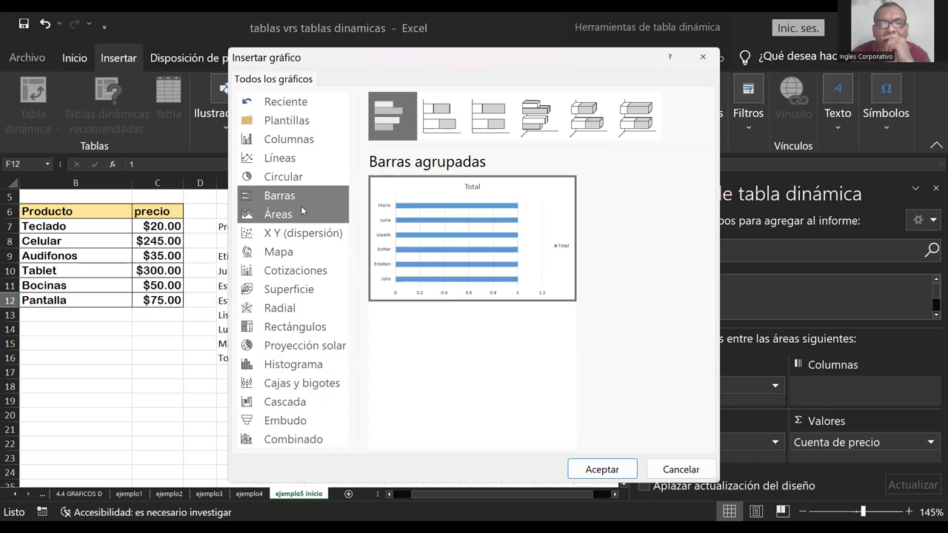
pyautogui.click(297, 214)
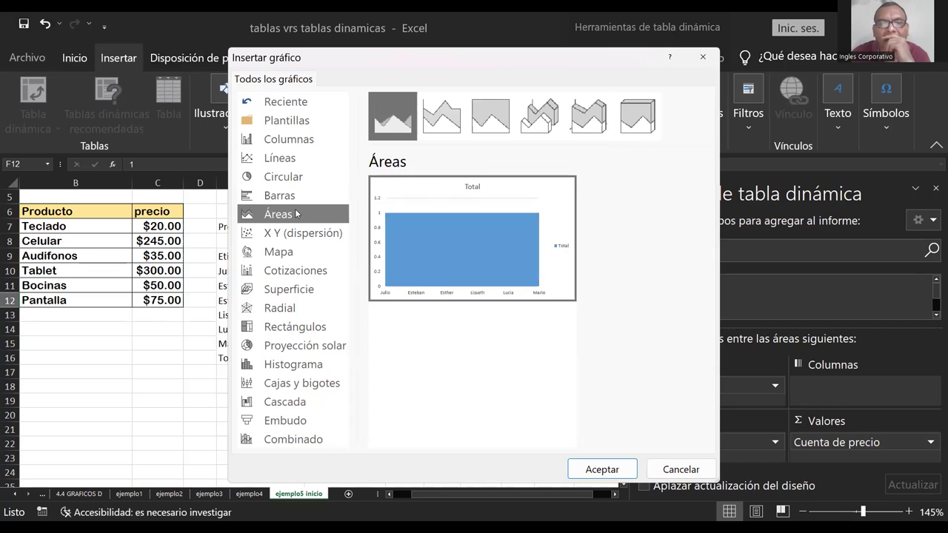
pyautogui.click(300, 292)
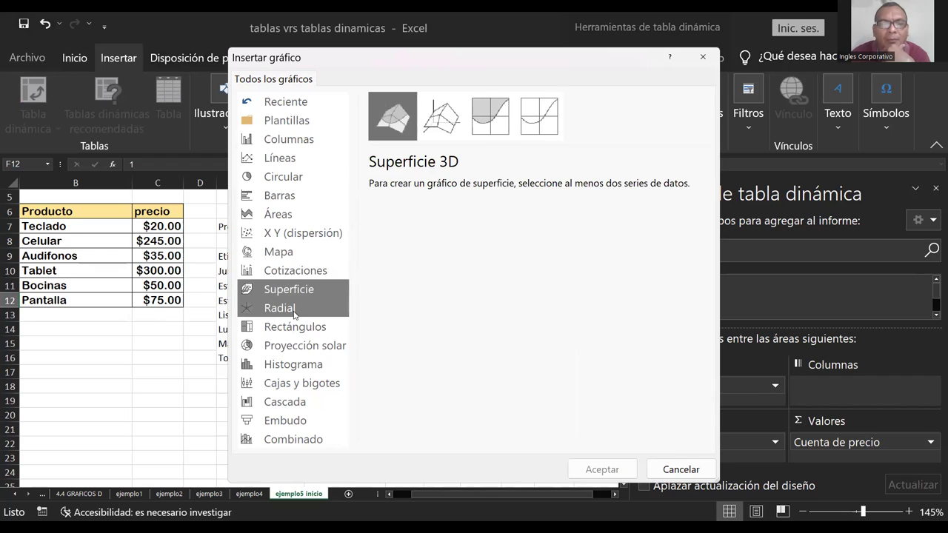
pyautogui.click(294, 311)
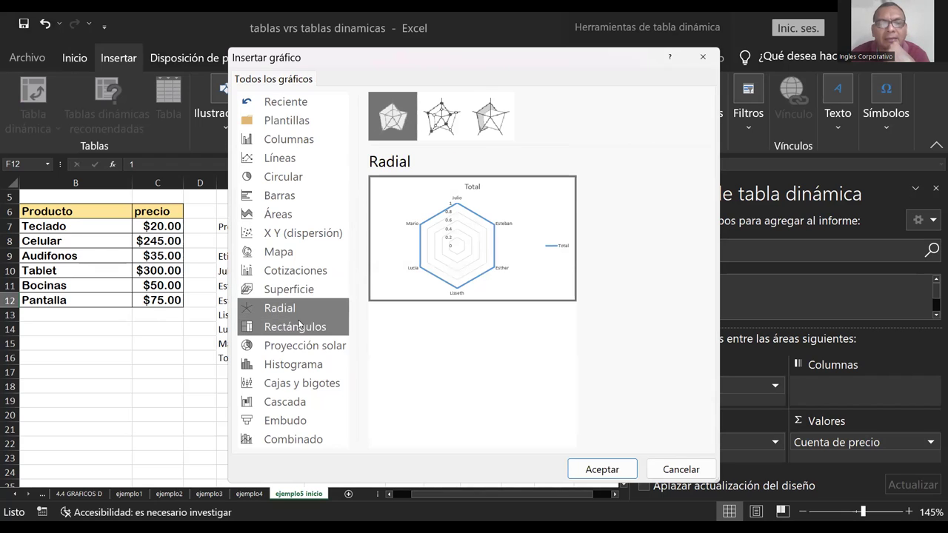
pyautogui.click(300, 327)
pyautogui.click(302, 346)
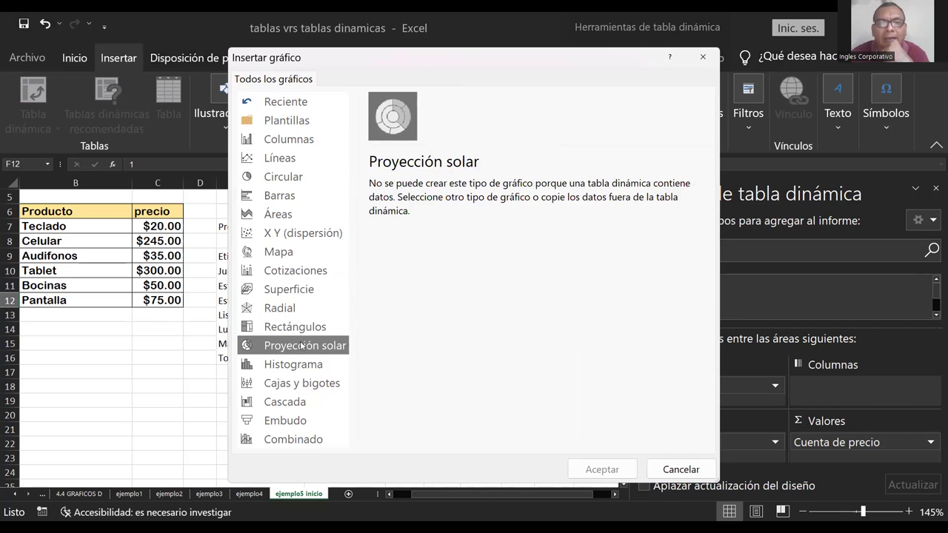
pyautogui.click(302, 365)
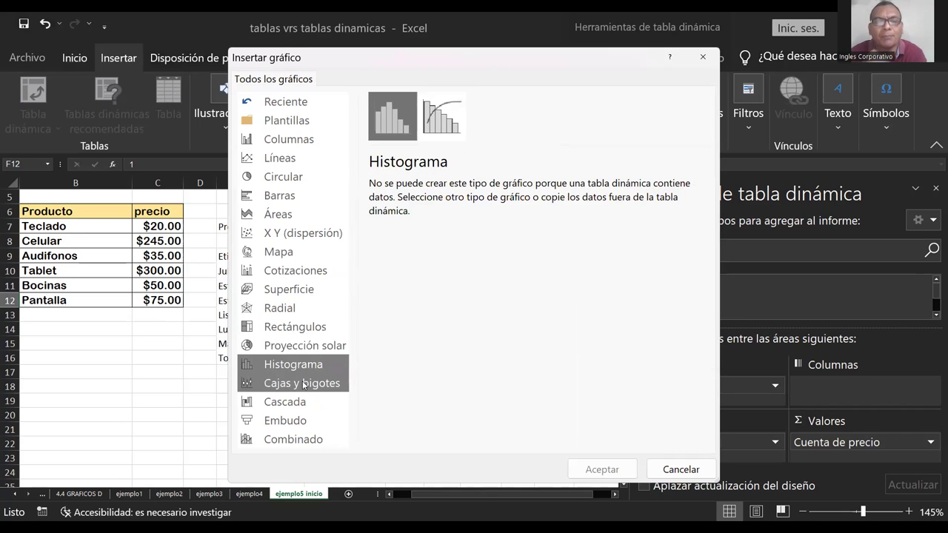
pyautogui.click(303, 383)
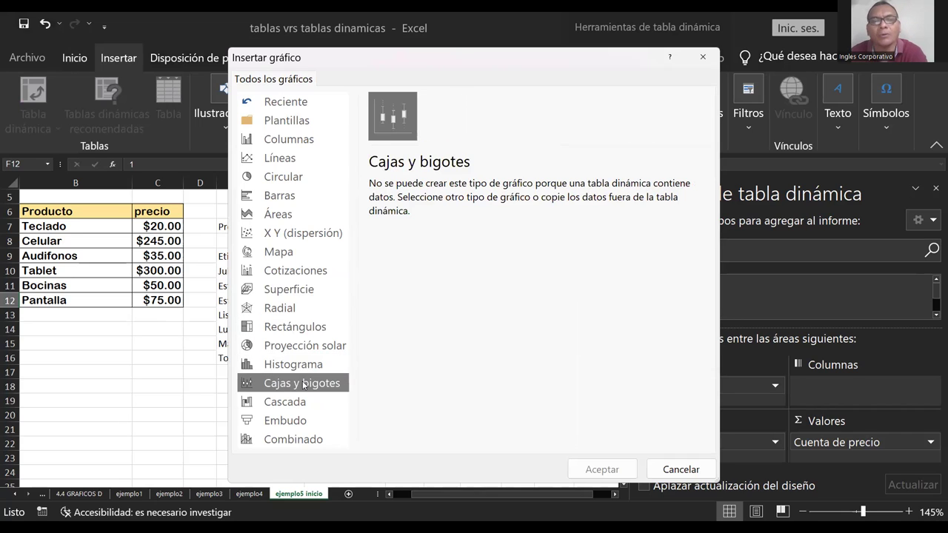
pyautogui.click(291, 141)
# Step: Choose the first Circular (pie) subtype and confirm the pivot chart
pyautogui.click(294, 179)
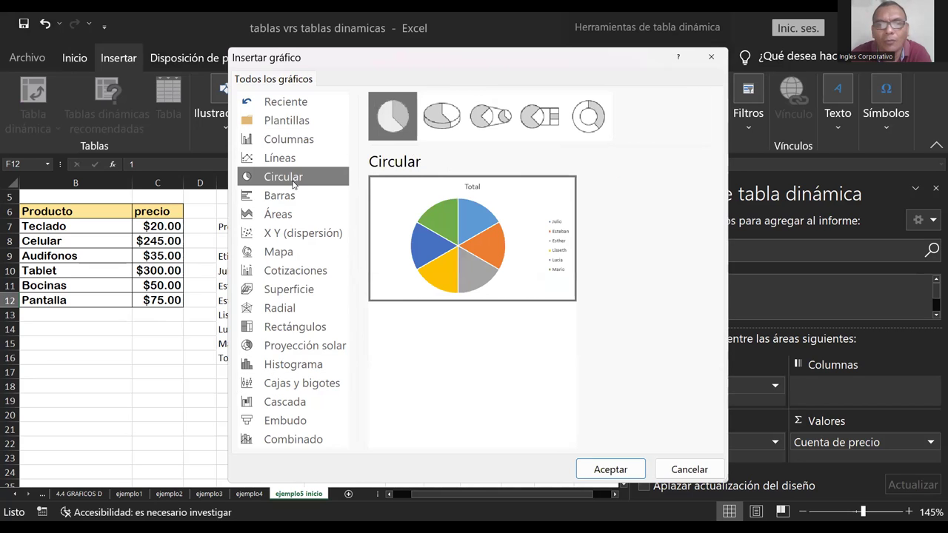
pyautogui.moveTo(477, 217)
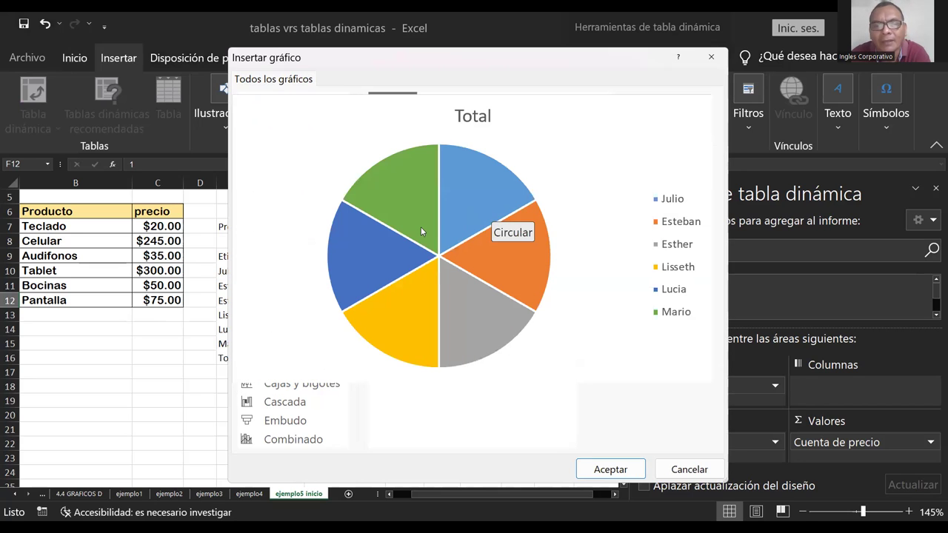
pyautogui.click(622, 468)
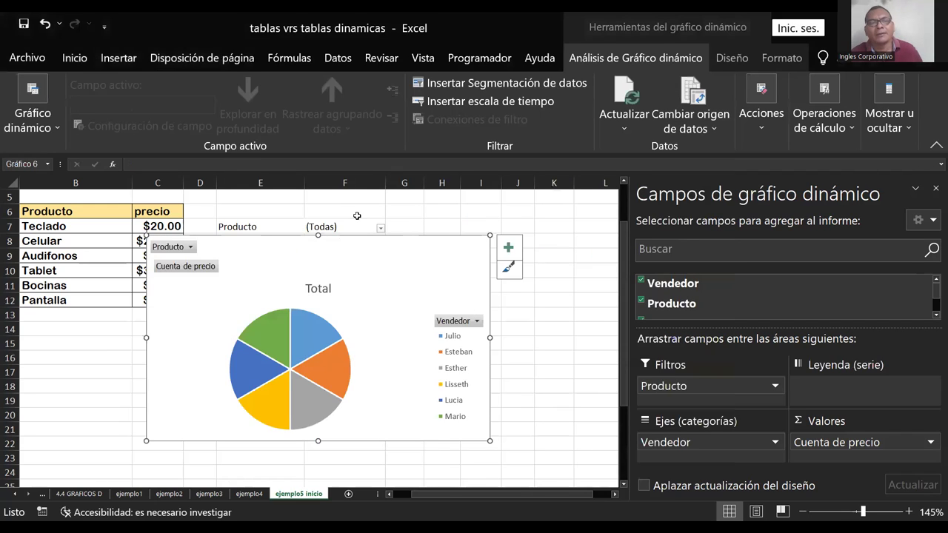
# Step: Add data labels to the pie slices and move the chart down to uncover the Vendedor pivot table
pyautogui.moveTo(368, 237)
pyautogui.mouseDown()
pyautogui.moveTo(363, 259)
pyautogui.moveTo(398, 252)
pyautogui.mouseUp()
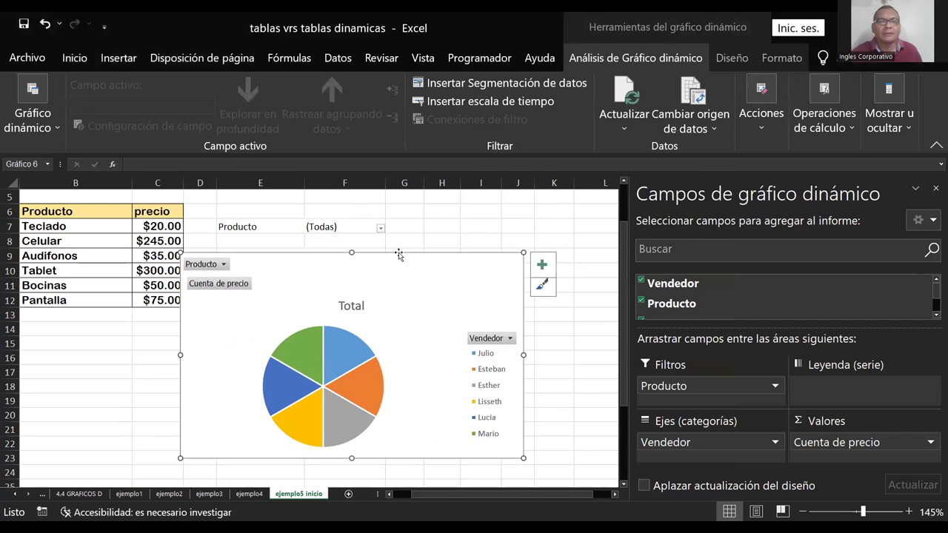
pyautogui.click(344, 350)
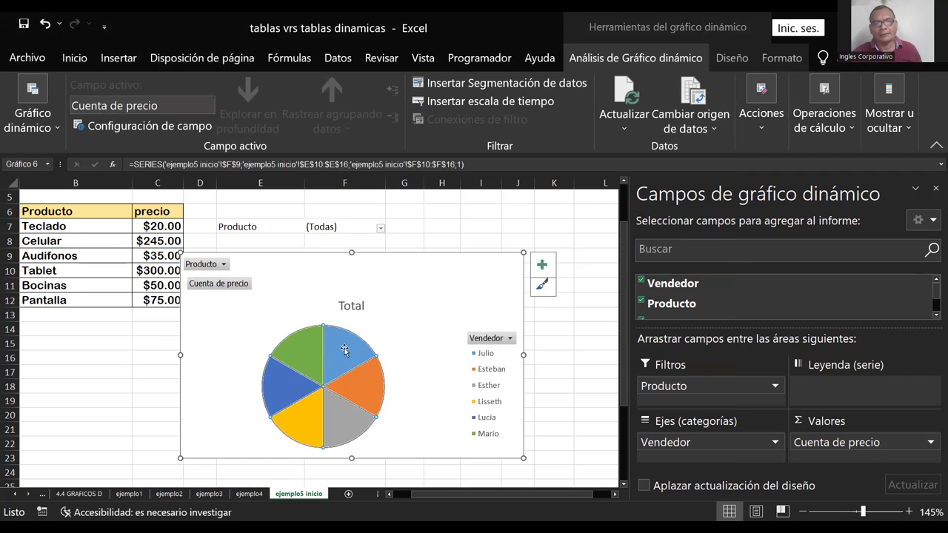
pyautogui.rightClick(344, 350)
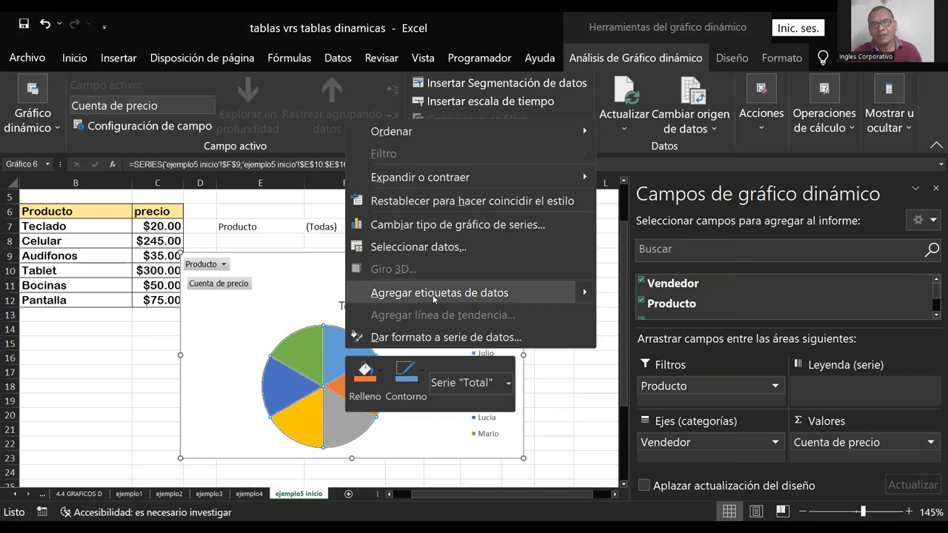
pyautogui.click(433, 295)
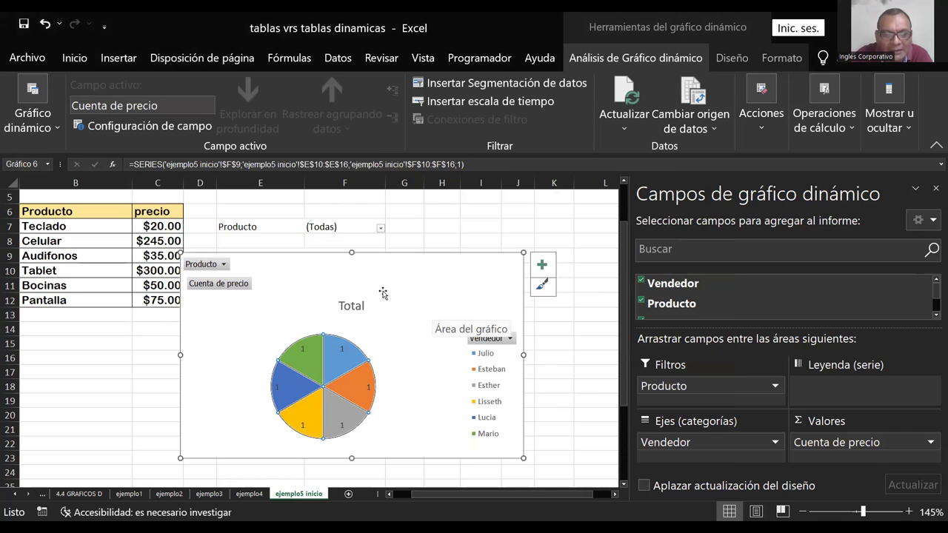
pyautogui.moveTo(337, 354)
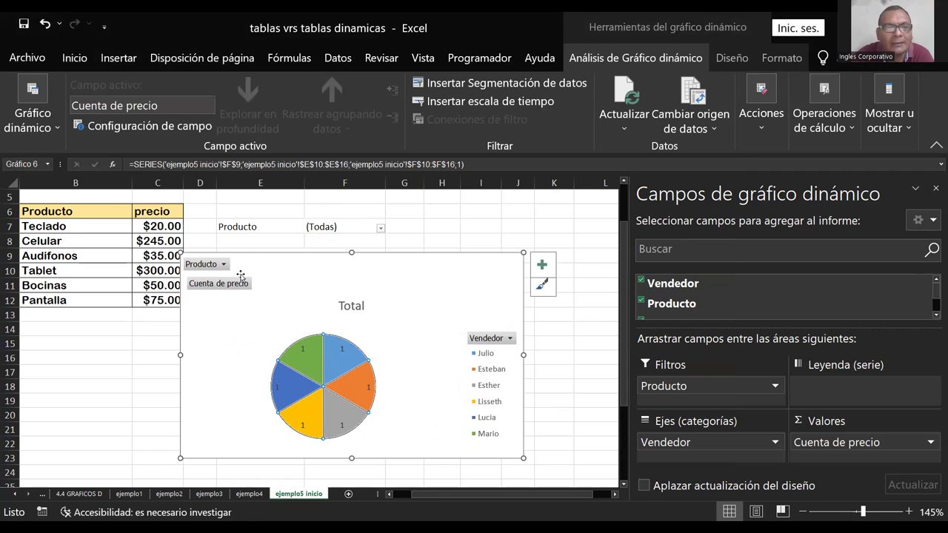
pyautogui.moveTo(244, 257)
pyautogui.mouseDown()
pyautogui.moveTo(327, 297)
pyautogui.moveTo(352, 298)
pyautogui.mouseUp()
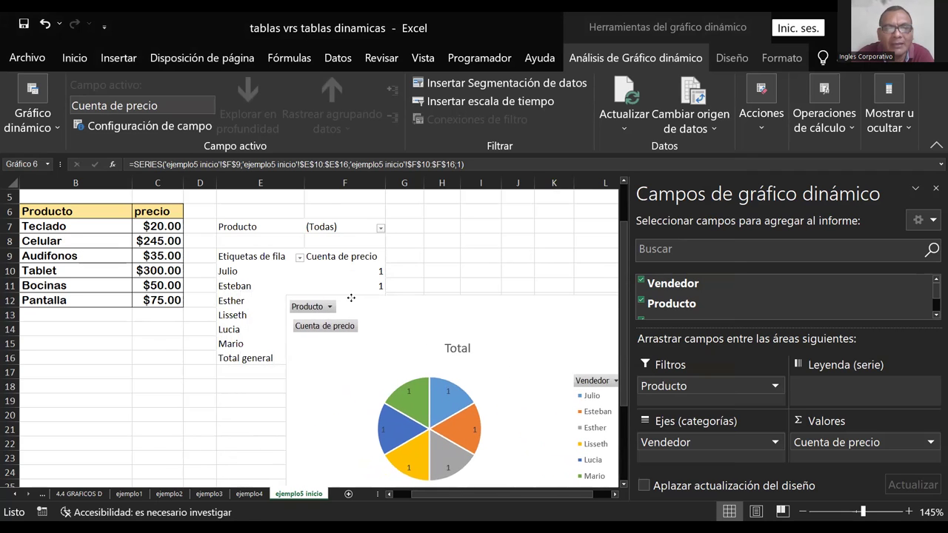
# Step: Change the precio value field to summarize with Suma instead of Cuenta
pyautogui.click(358, 257)
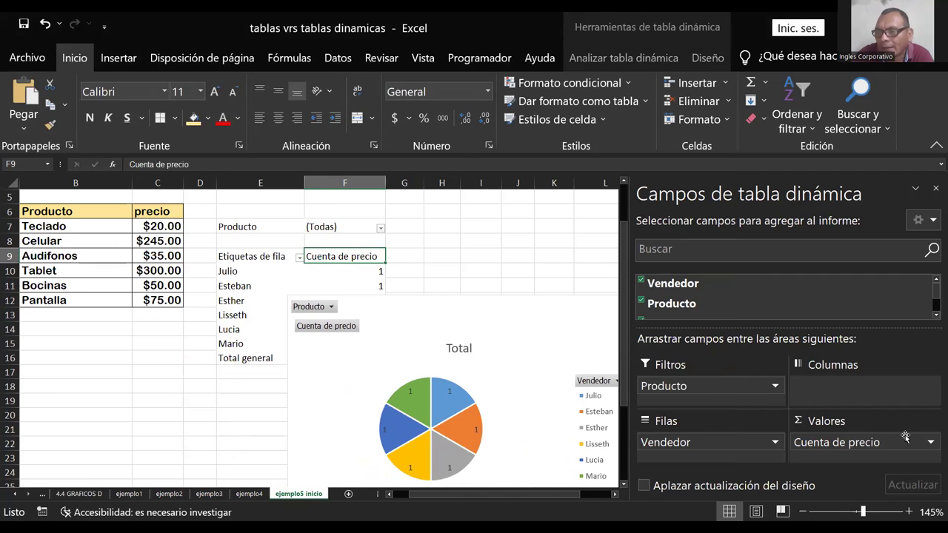
pyautogui.click(932, 443)
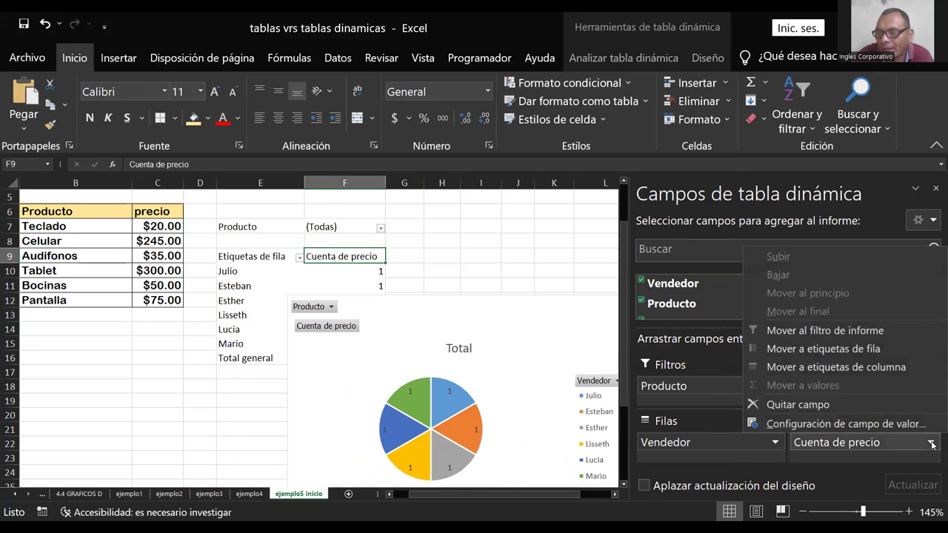
pyautogui.click(895, 424)
pyautogui.click(259, 293)
pyautogui.click(439, 354)
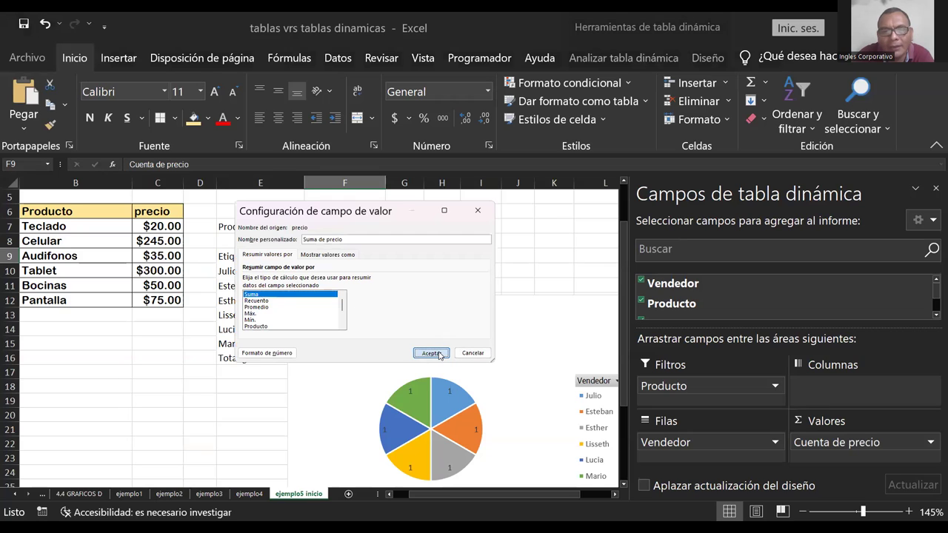
# Step: Move the pie chart up and left and make it narrower
pyautogui.moveTo(409, 403)
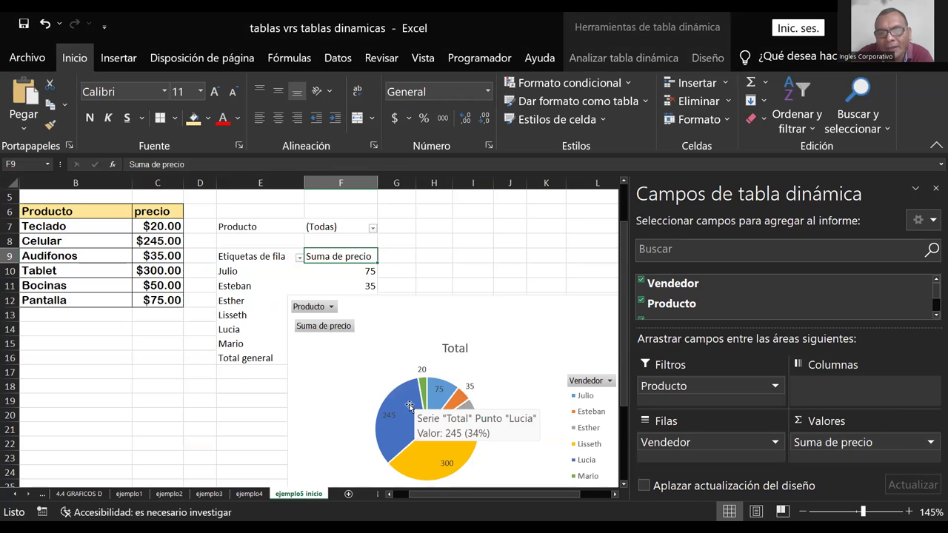
pyautogui.click(378, 377)
pyautogui.moveTo(415, 302)
pyautogui.mouseDown()
pyautogui.moveTo(296, 272)
pyautogui.moveTo(294, 241)
pyautogui.mouseUp()
pyautogui.moveTo(503, 350); pyautogui.dragTo(438, 349)
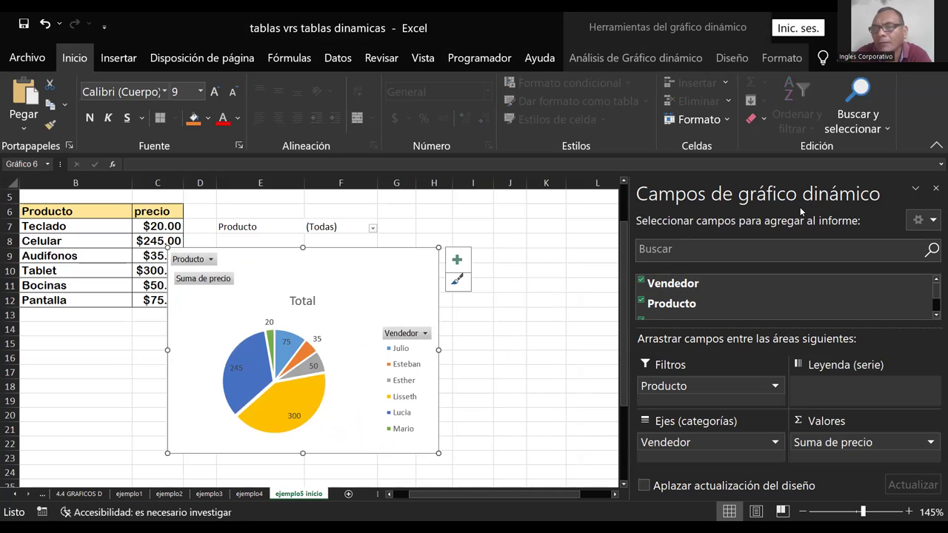
pyautogui.click(516, 396)
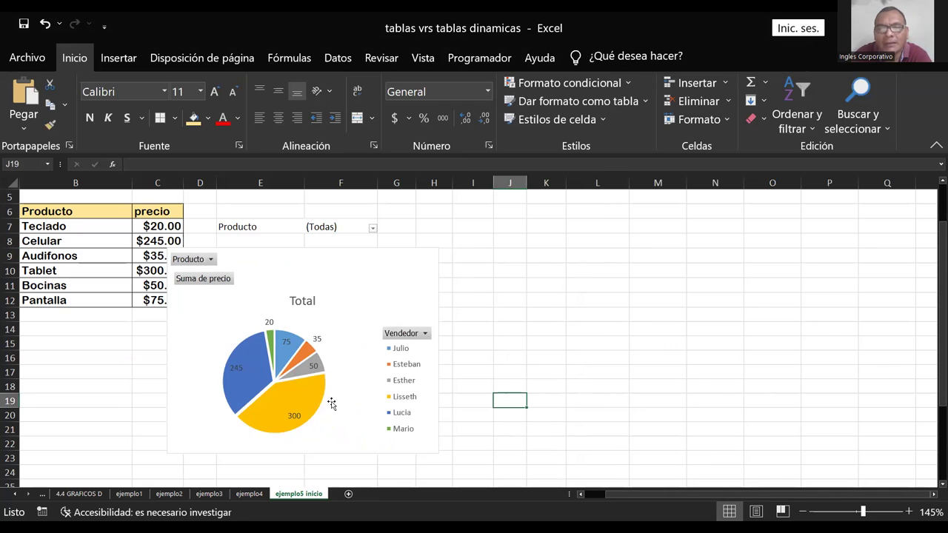
# Step: Shift the pie chart right beside the pivot row labels and narrow the fields pane
pyautogui.click(314, 366)
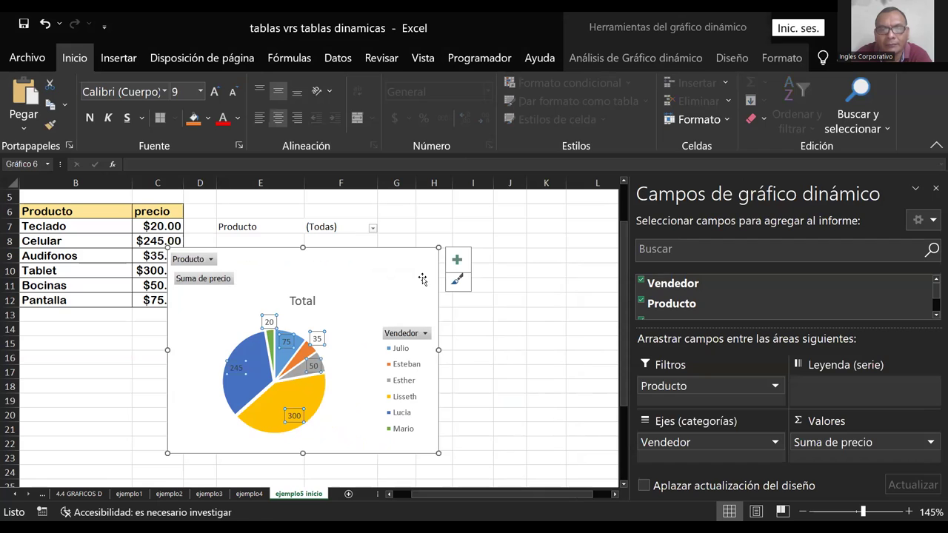
pyautogui.moveTo(401, 249); pyautogui.dragTo(573, 249)
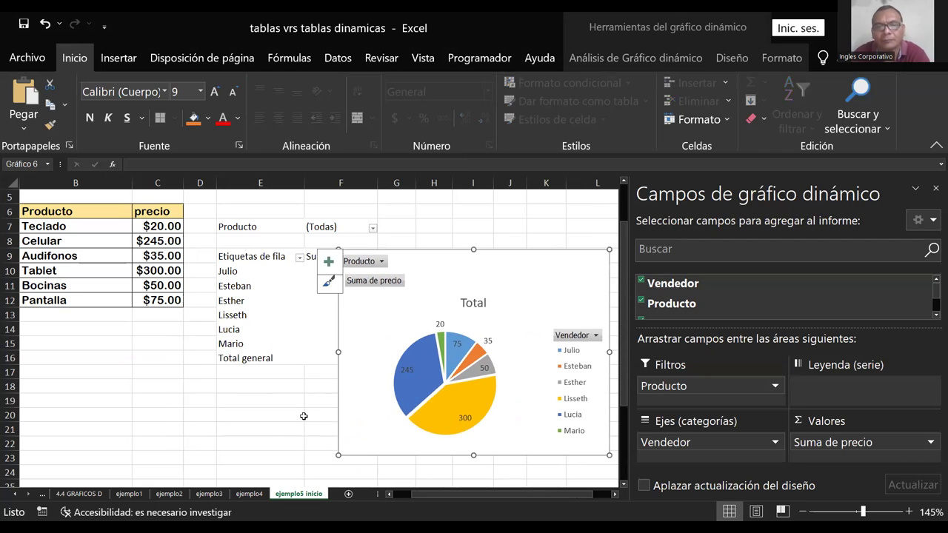
pyautogui.click(114, 400)
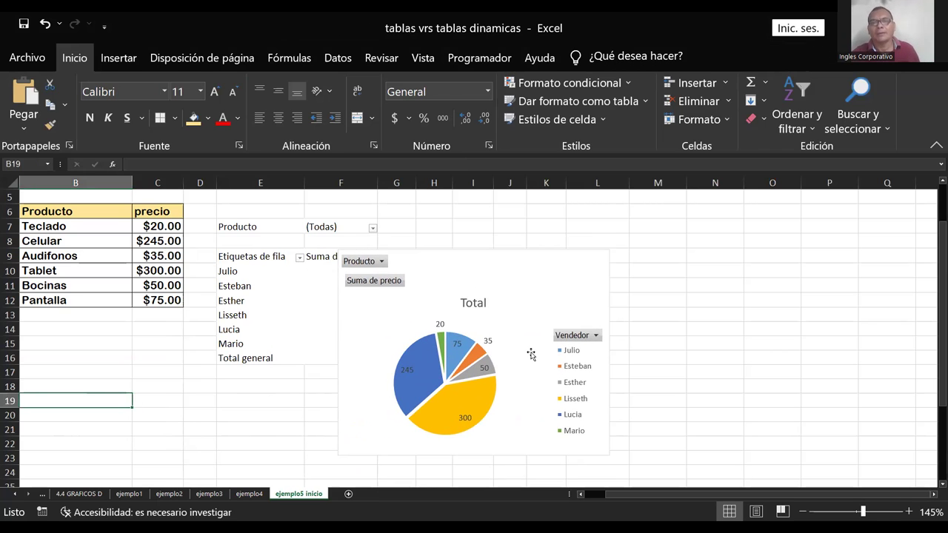
pyautogui.moveTo(530, 351); pyautogui.dragTo(625, 339)
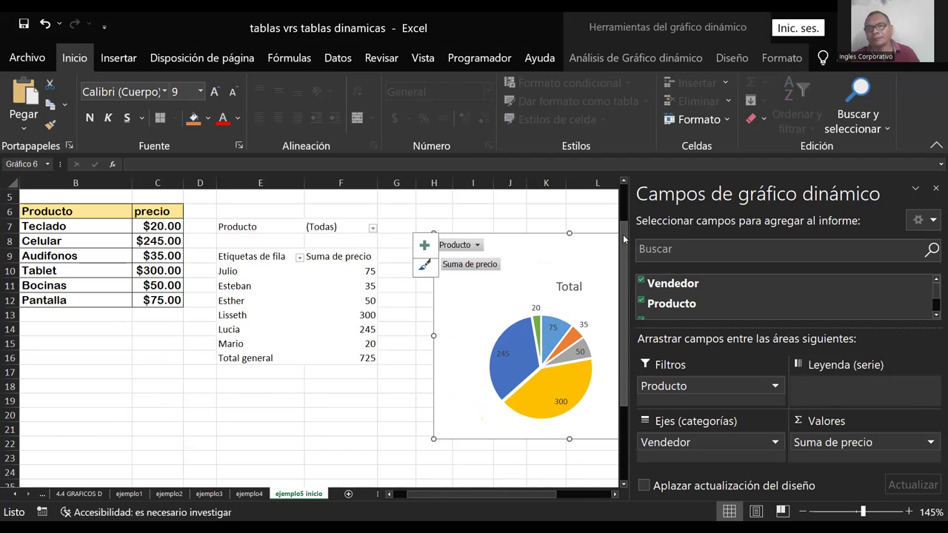
pyautogui.moveTo(629, 239); pyautogui.dragTo(718, 238)
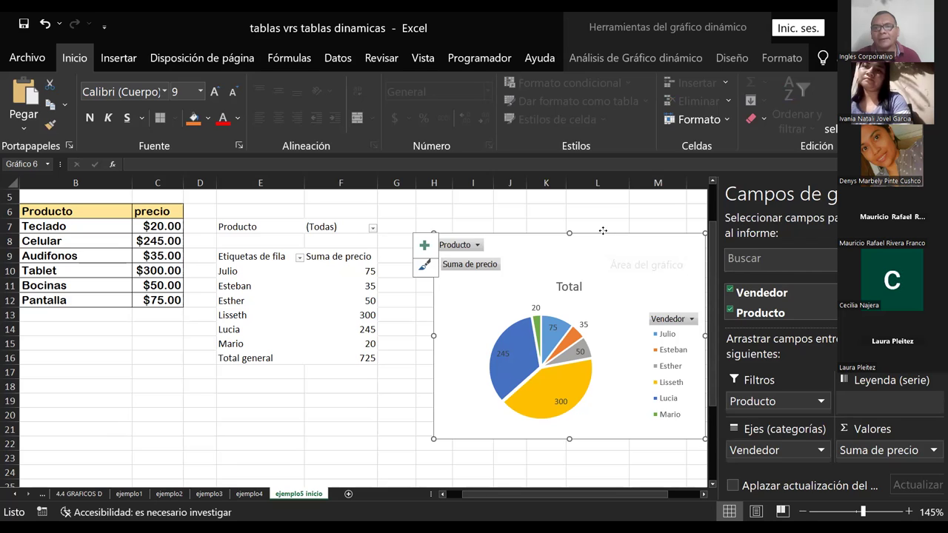
pyautogui.moveTo(606, 247); pyautogui.dragTo(585, 241)
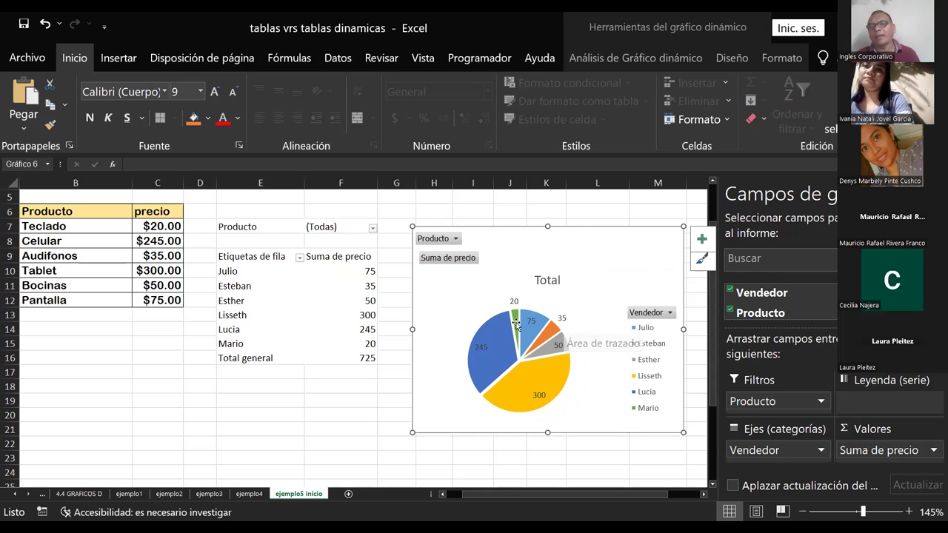
pyautogui.moveTo(517, 324)
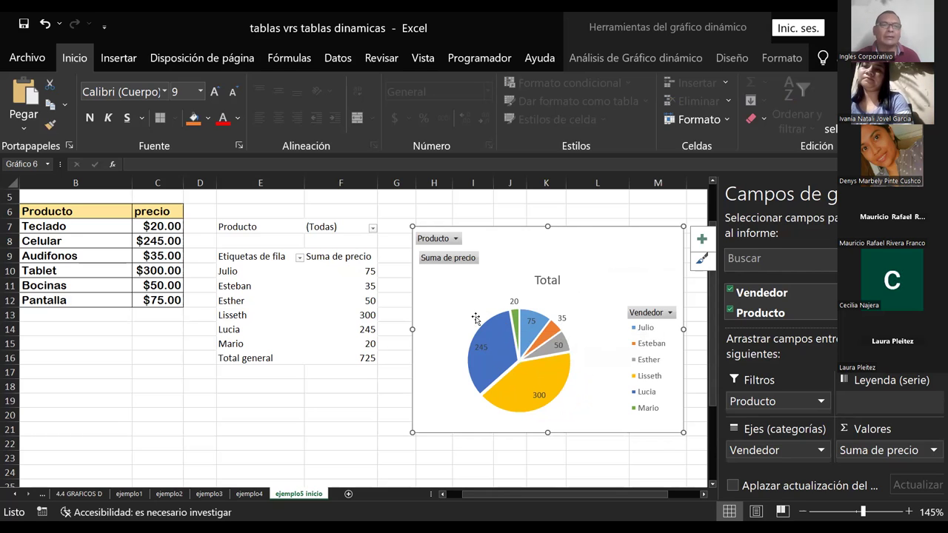
# Step: Format prices C7:C12 as plain Número and change the Teclado price in C7 to 10
pyautogui.click(166, 225)
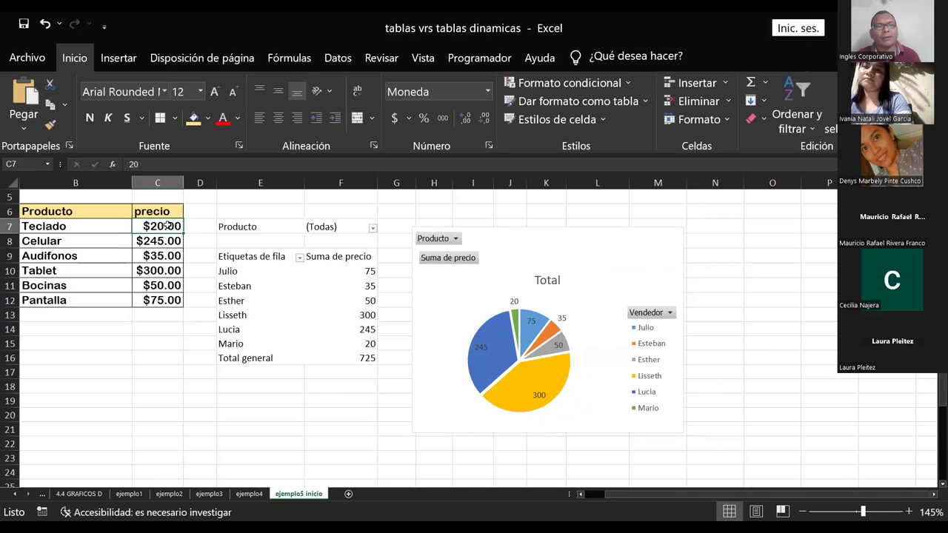
pyautogui.moveTo(167, 228); pyautogui.dragTo(169, 304)
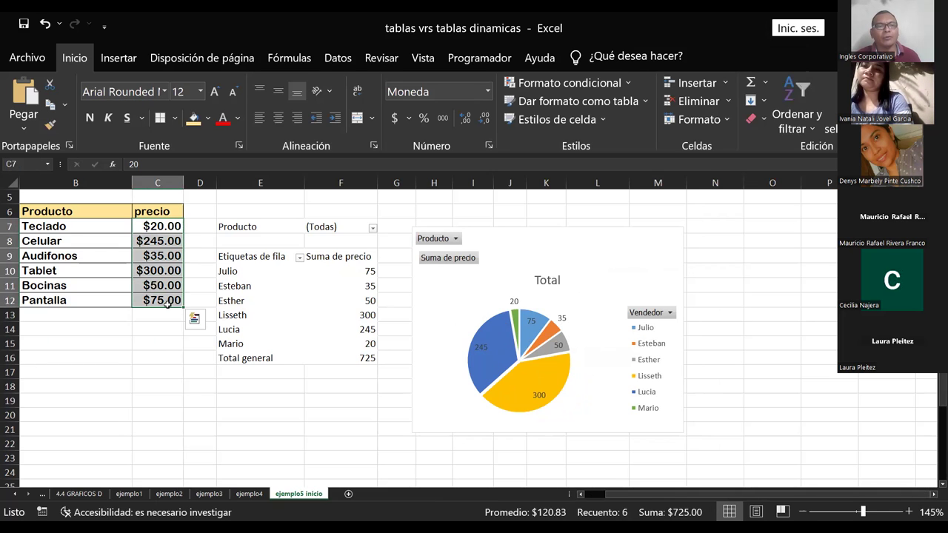
pyautogui.rightClick(167, 308)
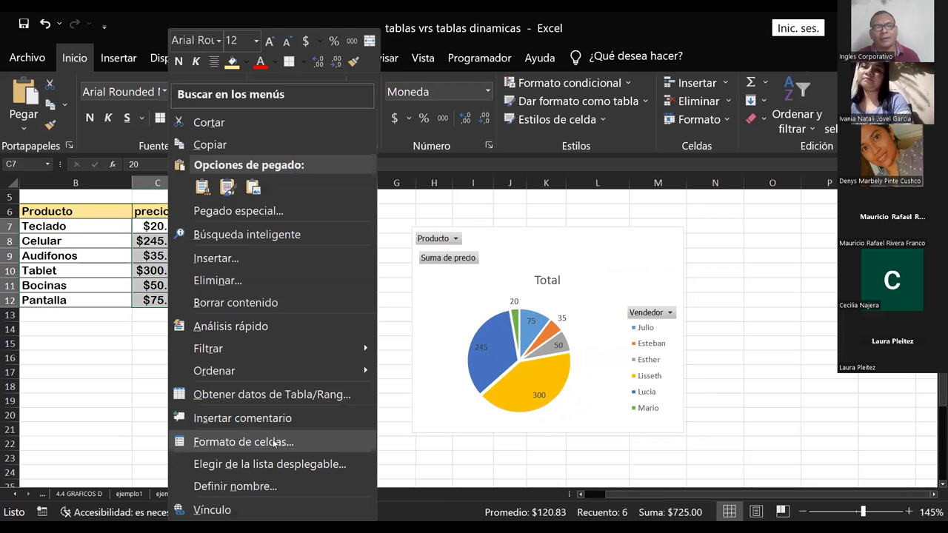
pyautogui.click(273, 442)
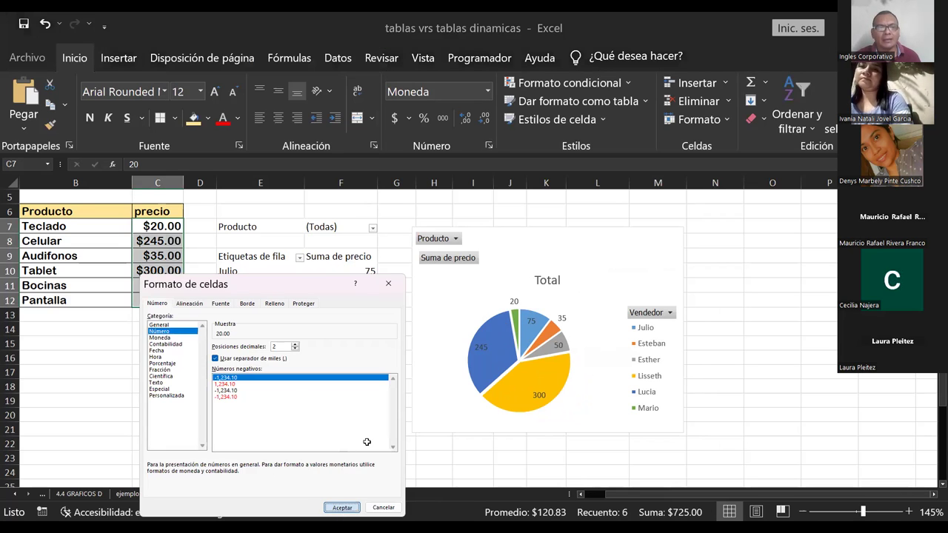
pyautogui.press('Return')
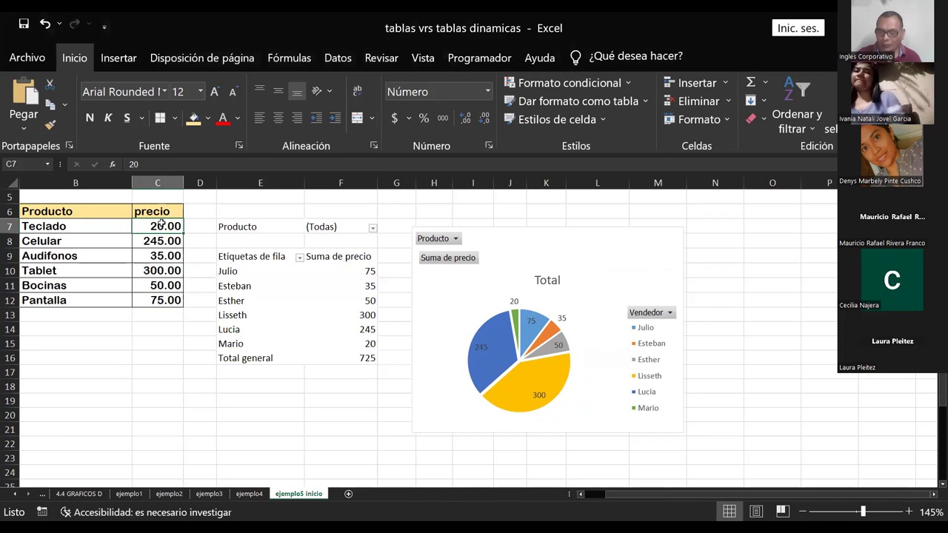
pyautogui.write('10')
pyautogui.press('Return')
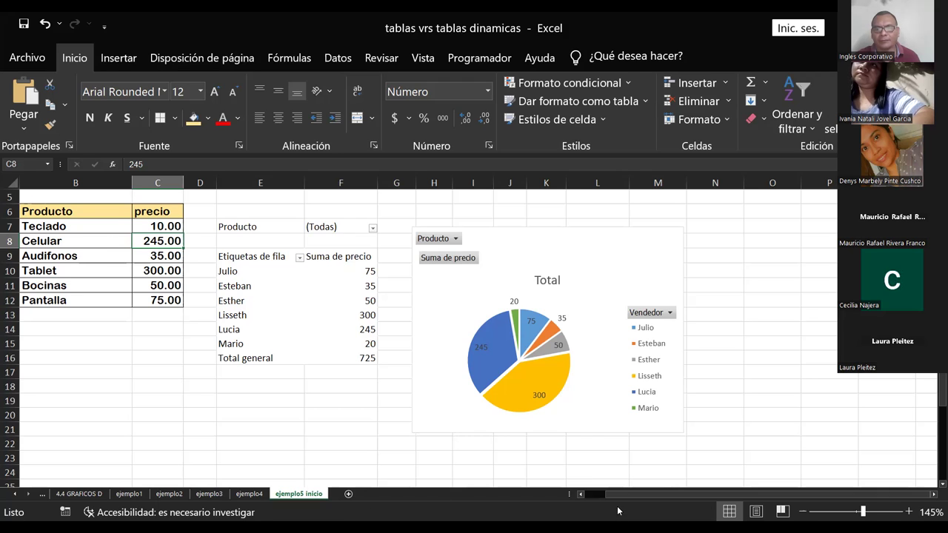
# Step: Scroll left to show the Vendedor column, then select the Esther row in the pivot
pyautogui.moveTo(622, 493)
pyautogui.mouseDown()
pyautogui.moveTo(585, 496)
pyautogui.moveTo(652, 491)
pyautogui.mouseUp()
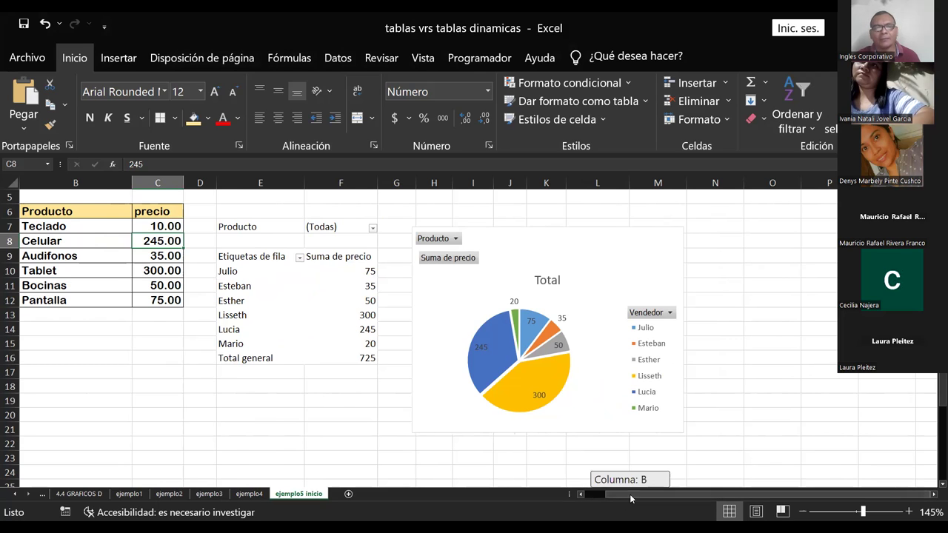
pyautogui.moveTo(625, 497); pyautogui.dragTo(552, 497)
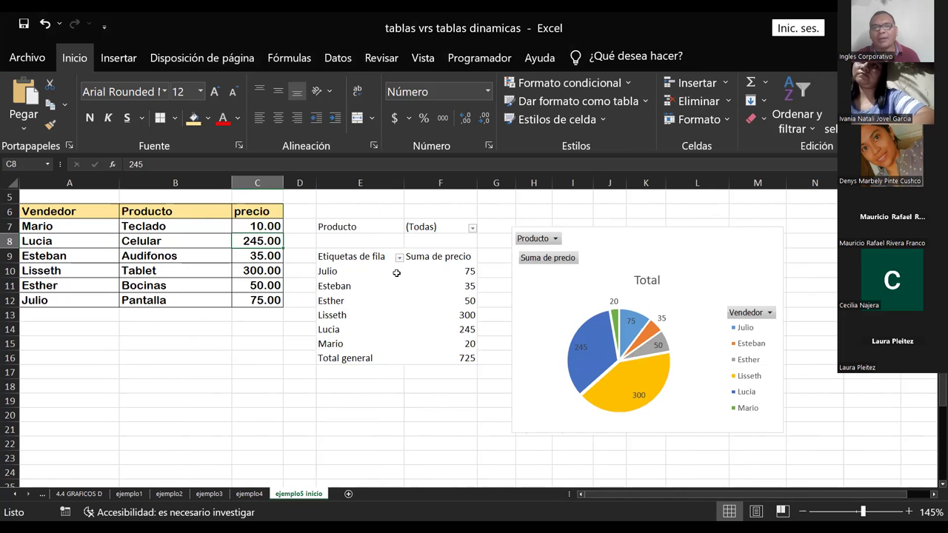
pyautogui.moveTo(585, 327)
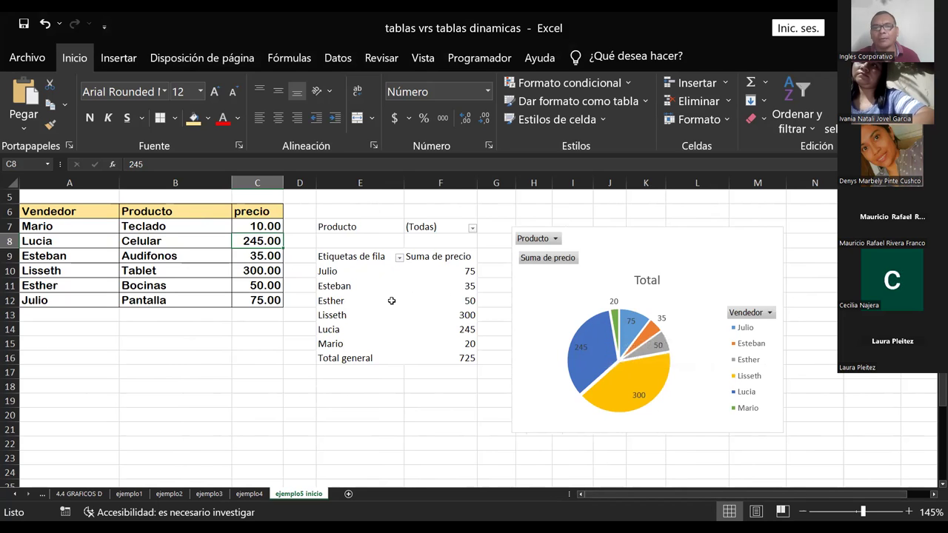
pyautogui.click(392, 301)
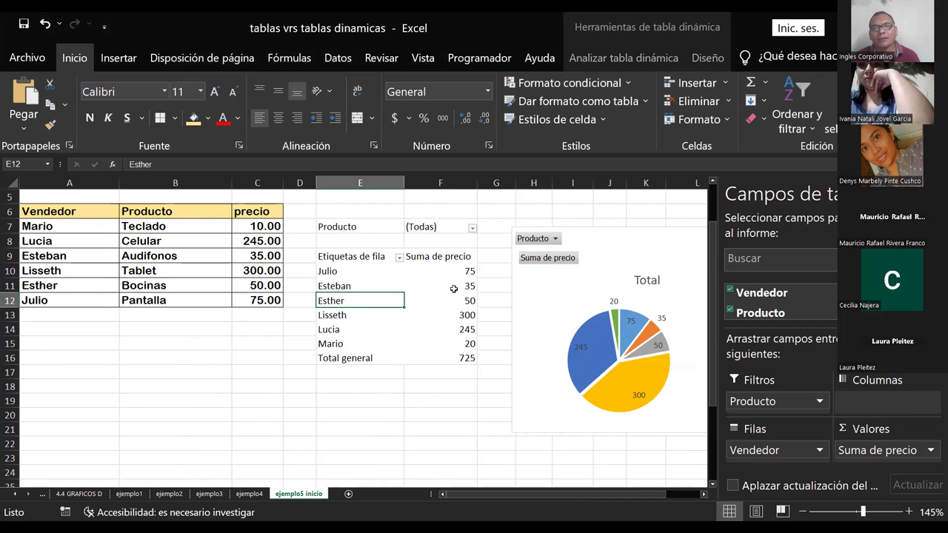
# Step: Remove Vendedor from Filas and move Producto from Filtros into Filas
pyautogui.click(354, 226)
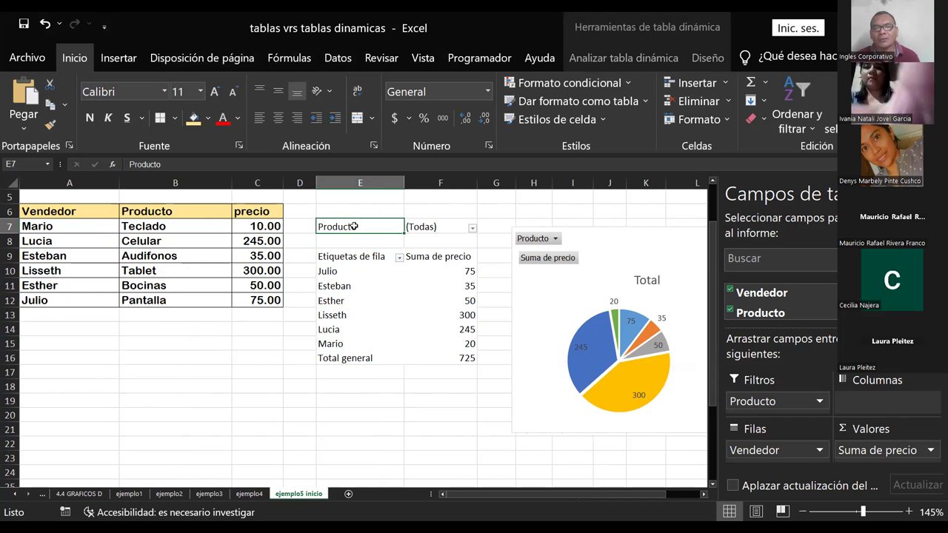
pyautogui.click(344, 259)
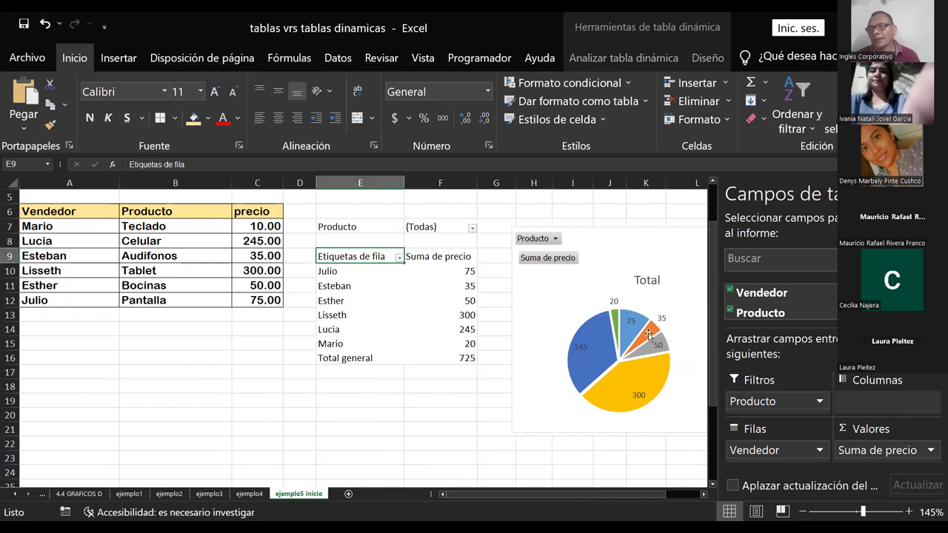
pyautogui.moveTo(714, 312); pyautogui.dragTo(565, 316)
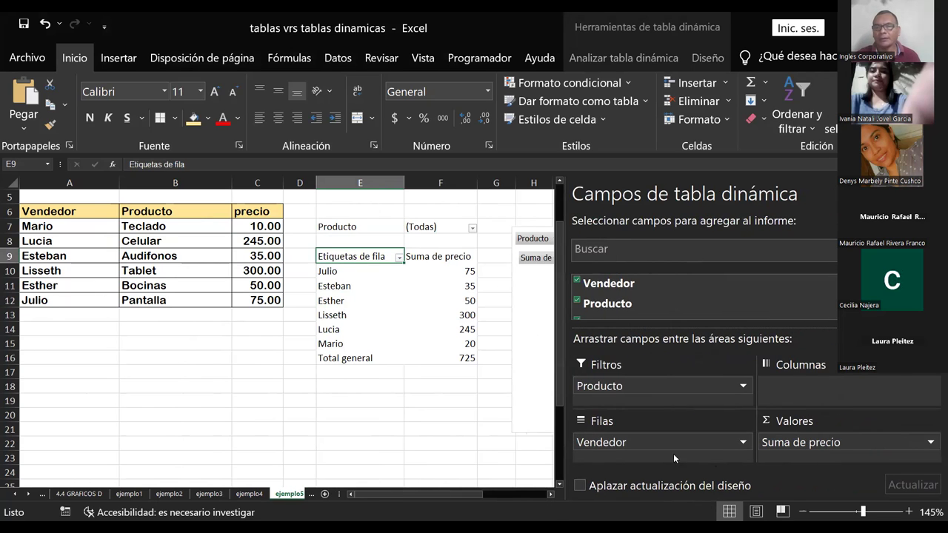
pyautogui.click(655, 442)
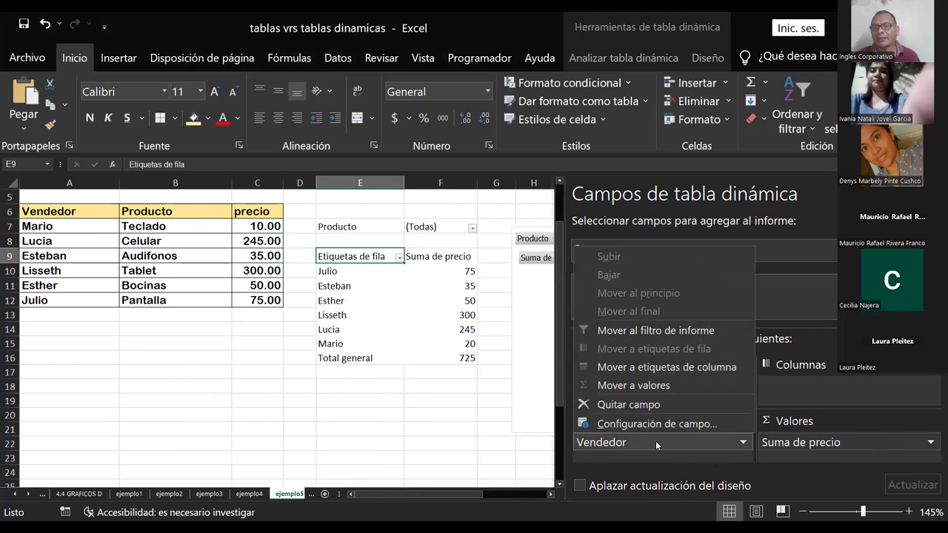
pyautogui.click(636, 404)
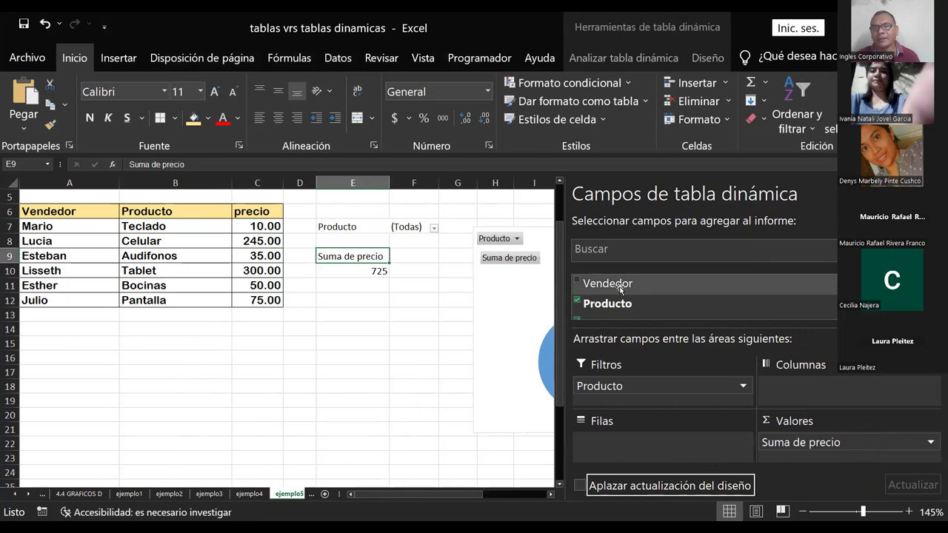
pyautogui.click(637, 304)
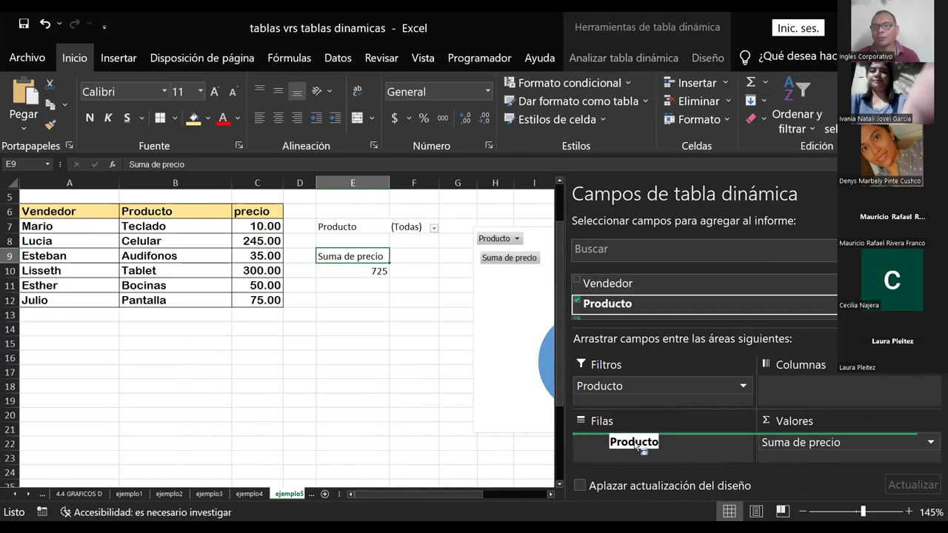
pyautogui.moveTo(648, 428); pyautogui.dragTo(629, 443)
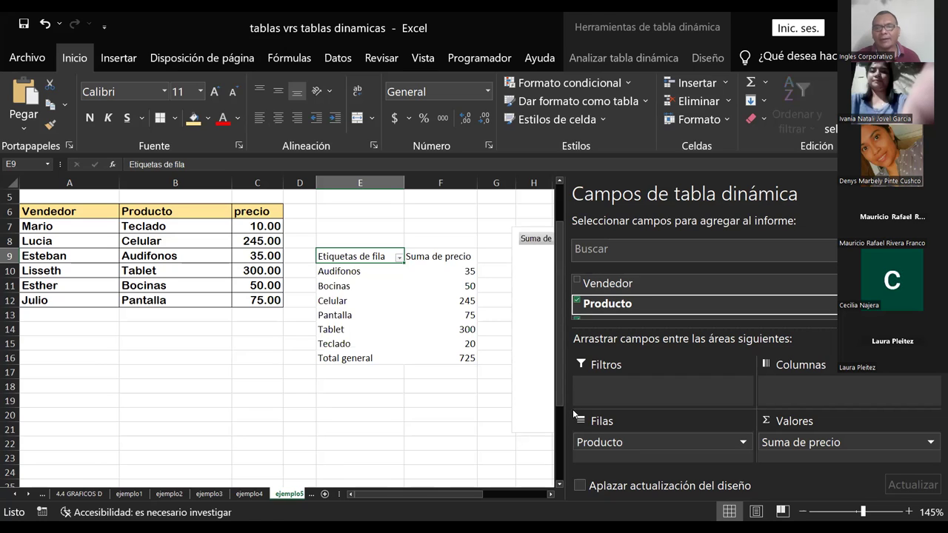
pyautogui.click(254, 230)
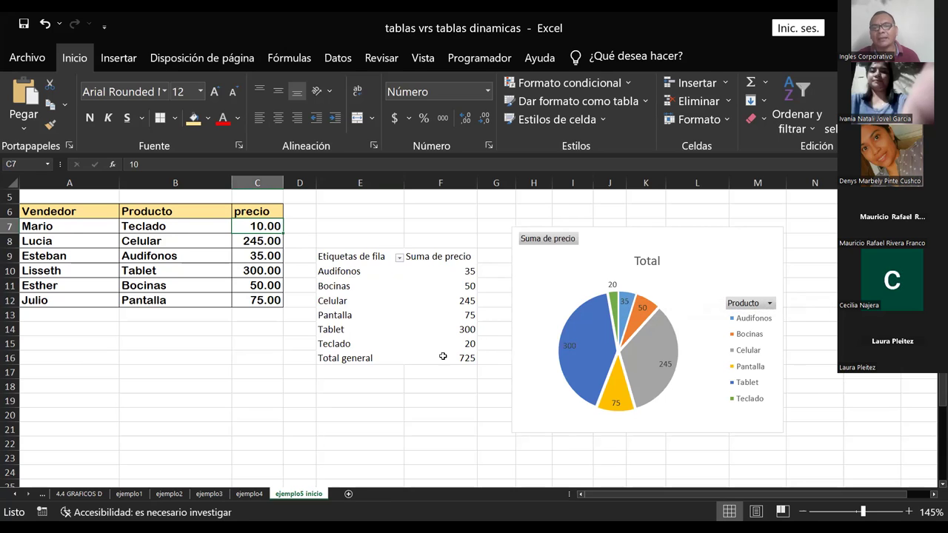
# Step: Try deleting Teclado's pivot sum of 20 and dismiss Excel's cannot-change warning
pyautogui.click(464, 345)
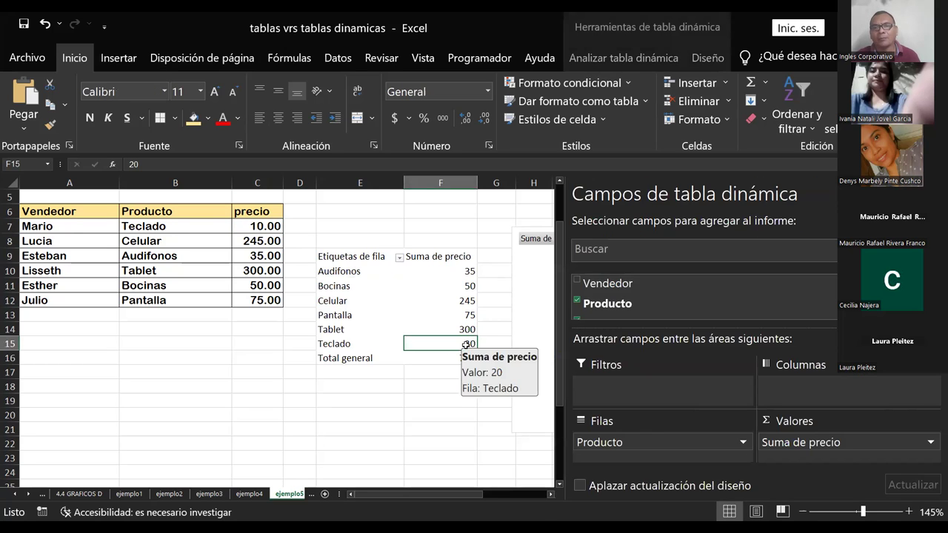
pyautogui.moveTo(468, 360)
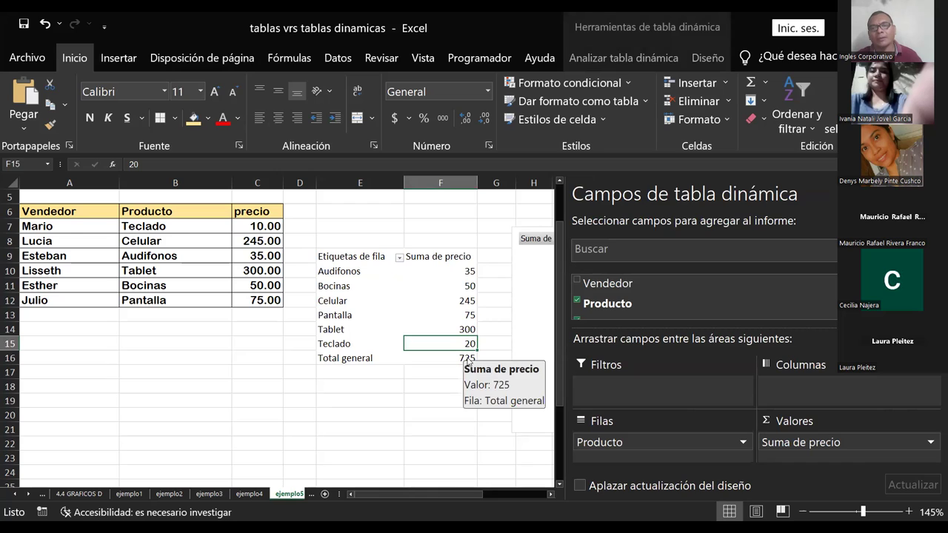
pyautogui.press('Delete')
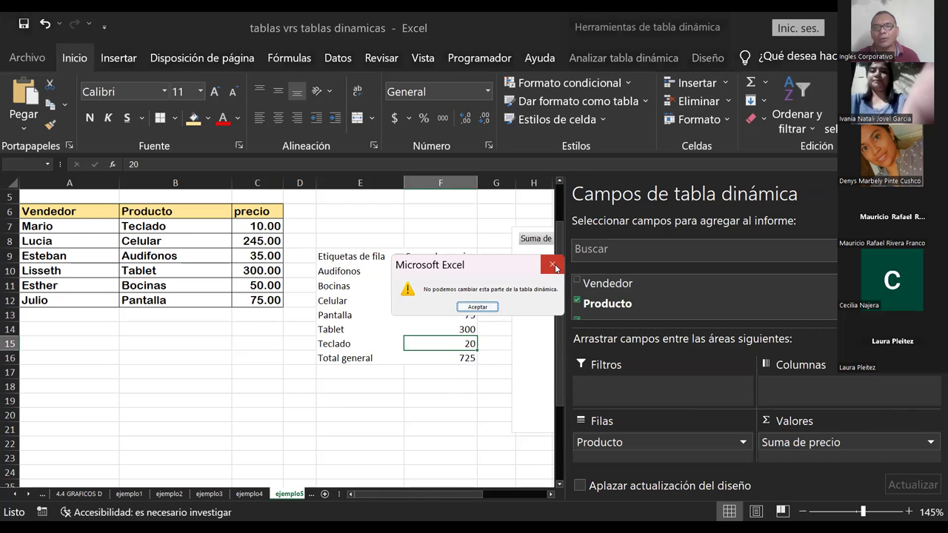
pyautogui.press('Return')
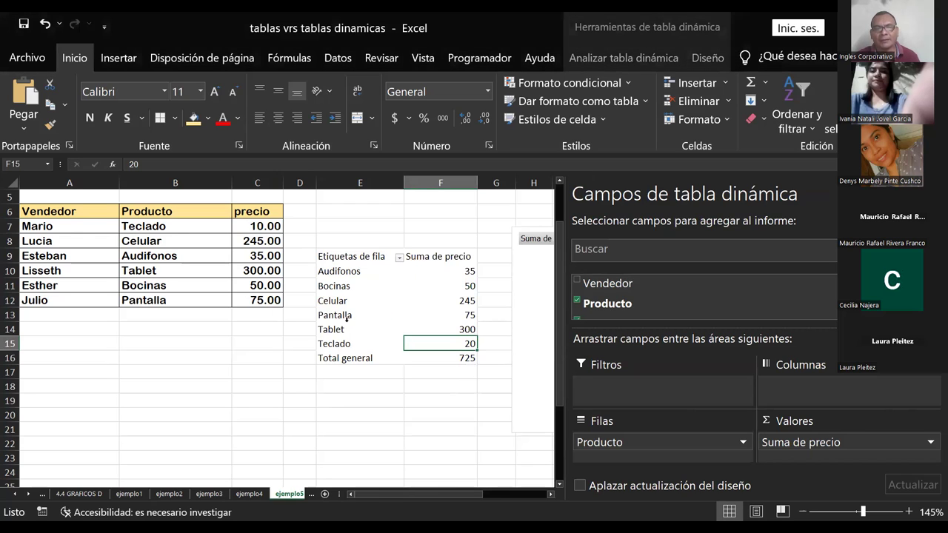
# Step: Select the Bocinas sum, then the pie chart to bring up its field list
pyautogui.moveTo(449, 342)
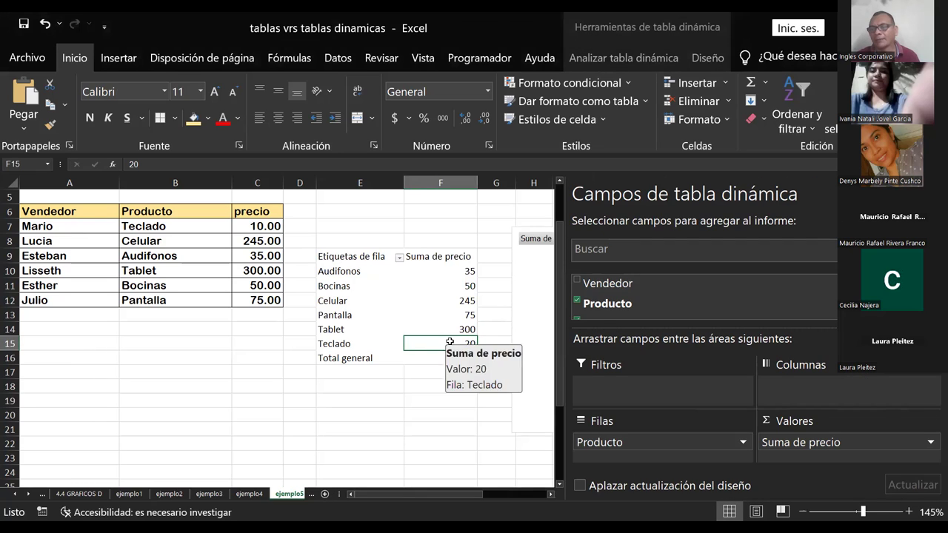
pyautogui.click(419, 290)
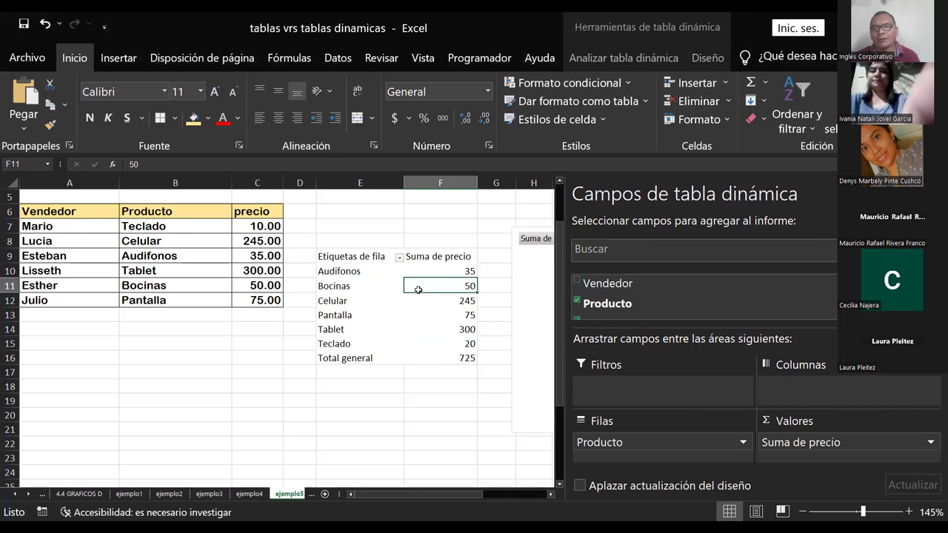
pyautogui.click(496, 345)
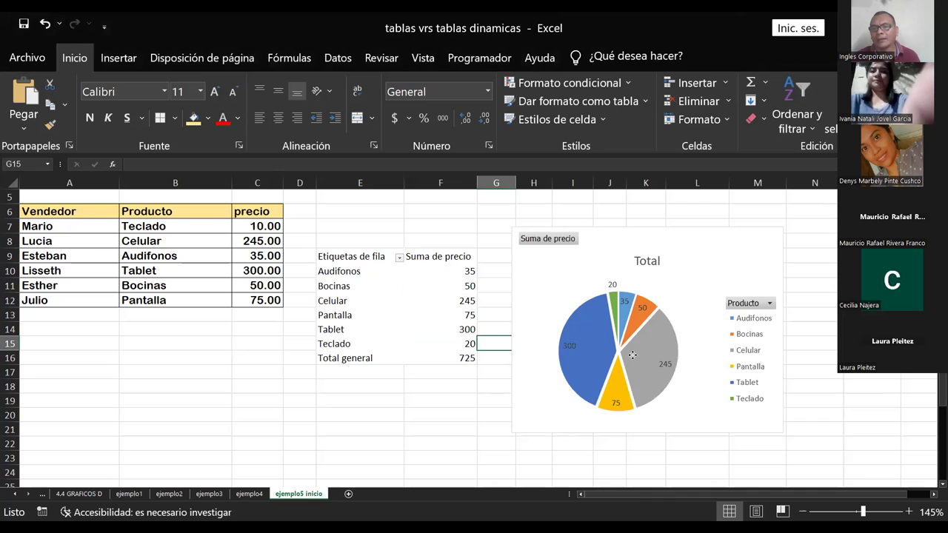
pyautogui.click(633, 355)
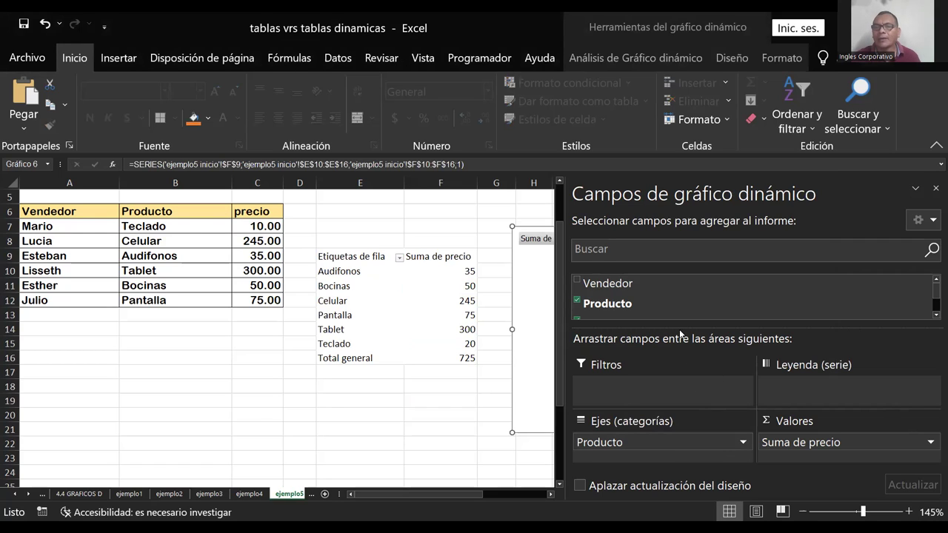
# Step: Tick 'Aplazar actualización del diseño' in the field pane and click Actualizar
pyautogui.scroll(-1, 805, 290)
pyautogui.scroll(-1, 807, 289)
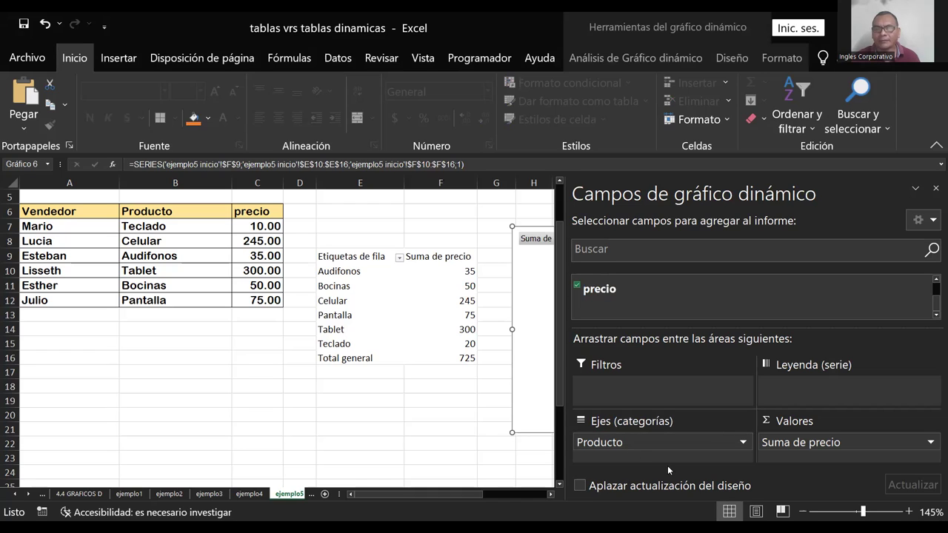
pyautogui.click(580, 486)
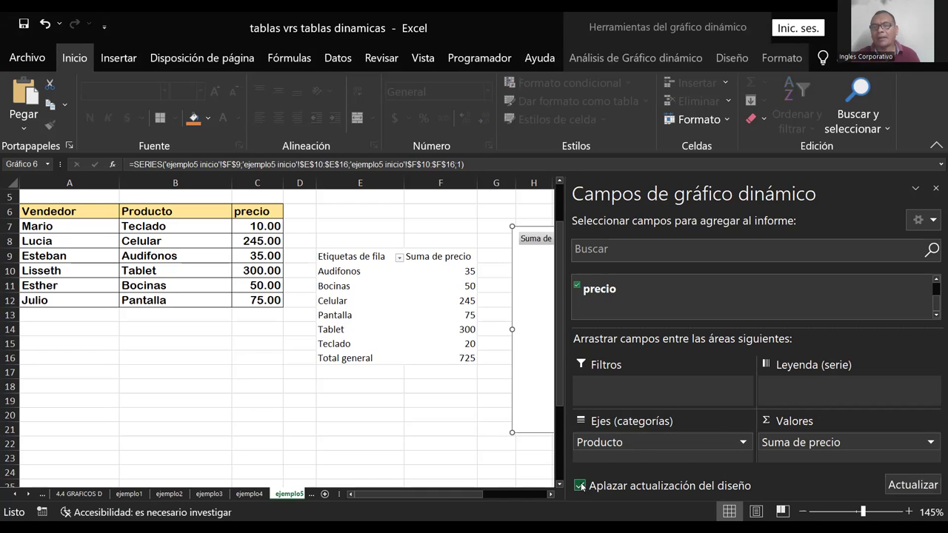
pyautogui.click(903, 486)
pyautogui.click(903, 487)
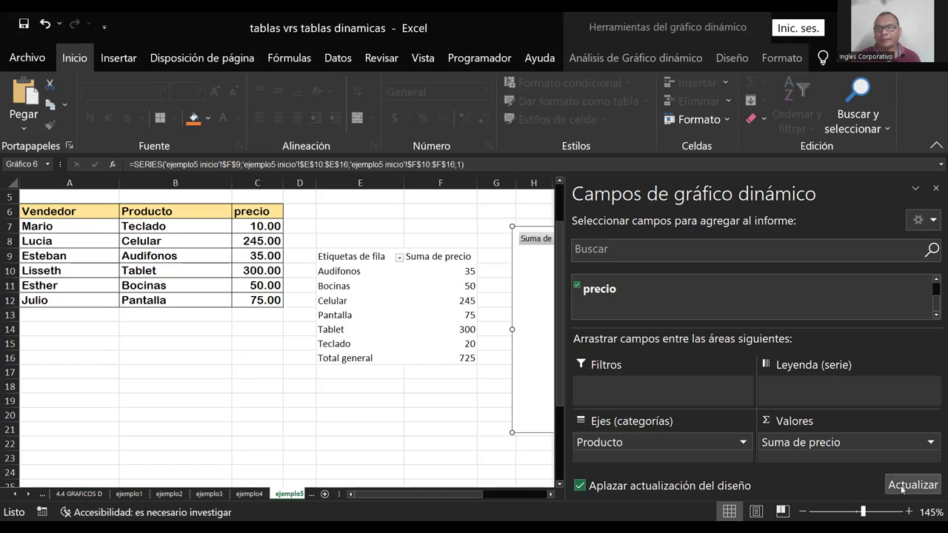
pyautogui.click(901, 488)
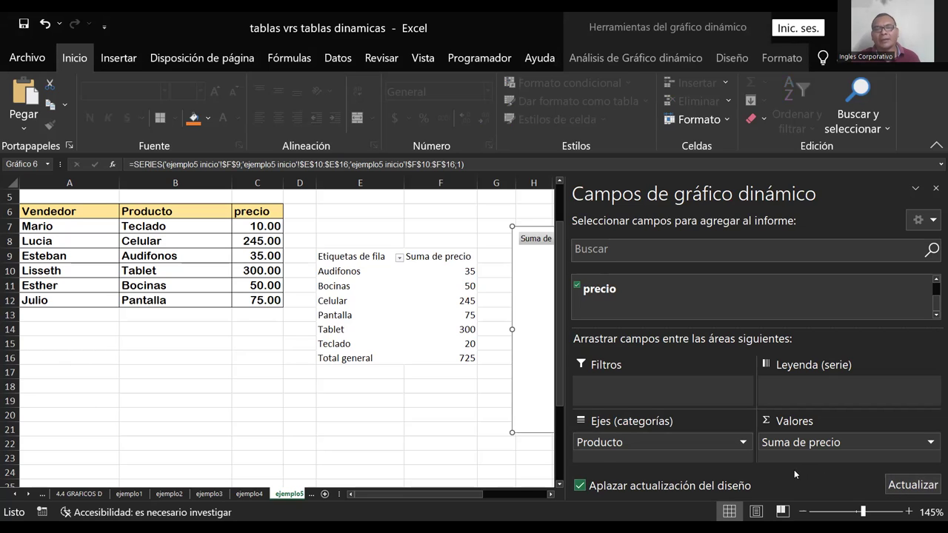
pyautogui.click(471, 344)
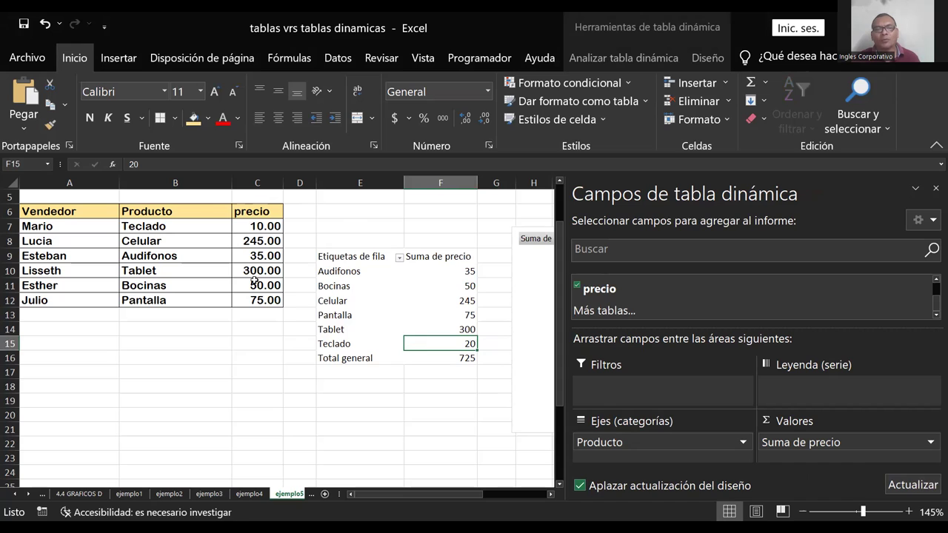
# Step: Change the Teclado price in C7 of the source table to 100
pyautogui.click(261, 231)
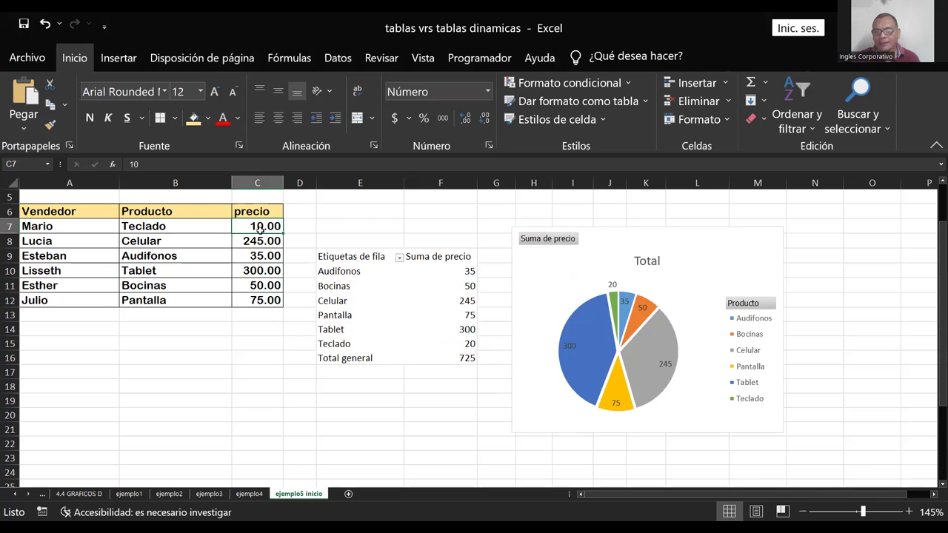
pyautogui.write('100')
pyautogui.press('Return')
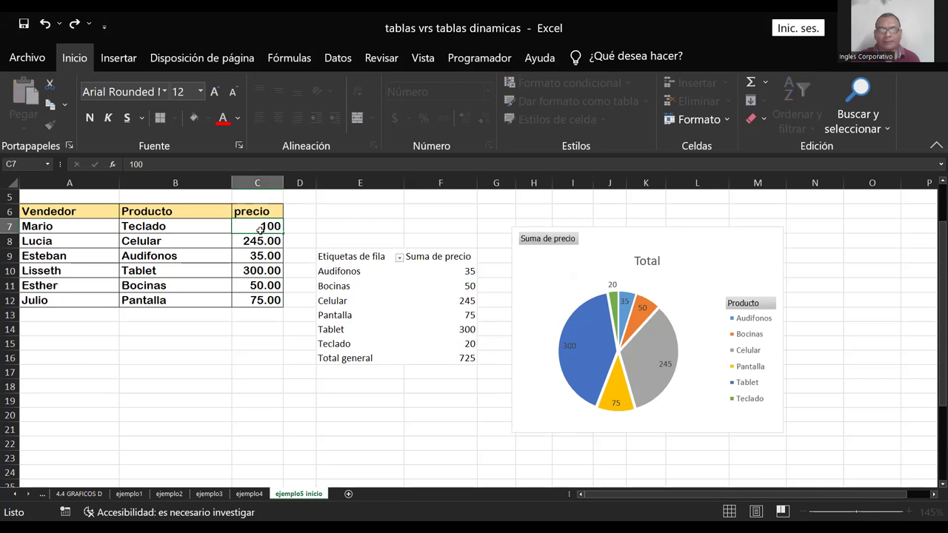
# Step: Check the pivot table and pie chart, toggling deferred layout update, to see if Teclado updated
pyautogui.click(397, 303)
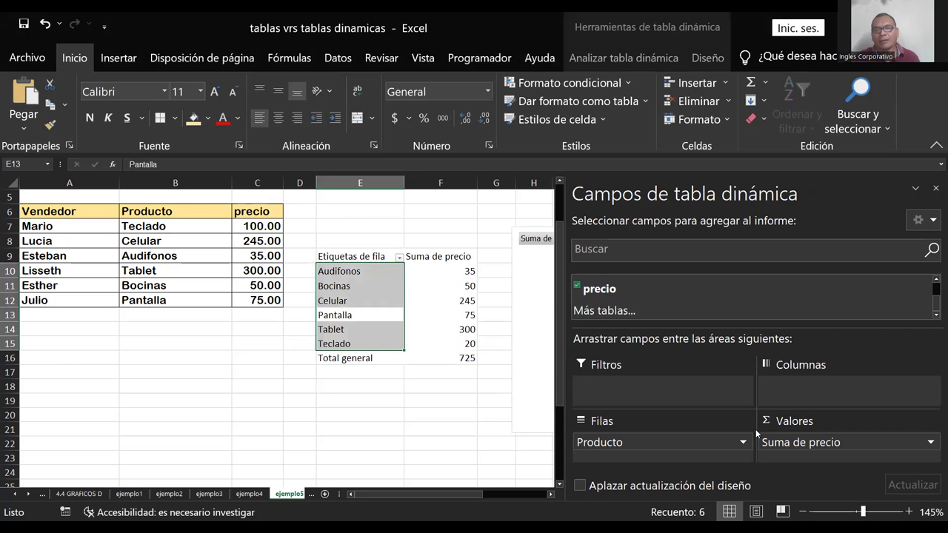
pyautogui.click(583, 487)
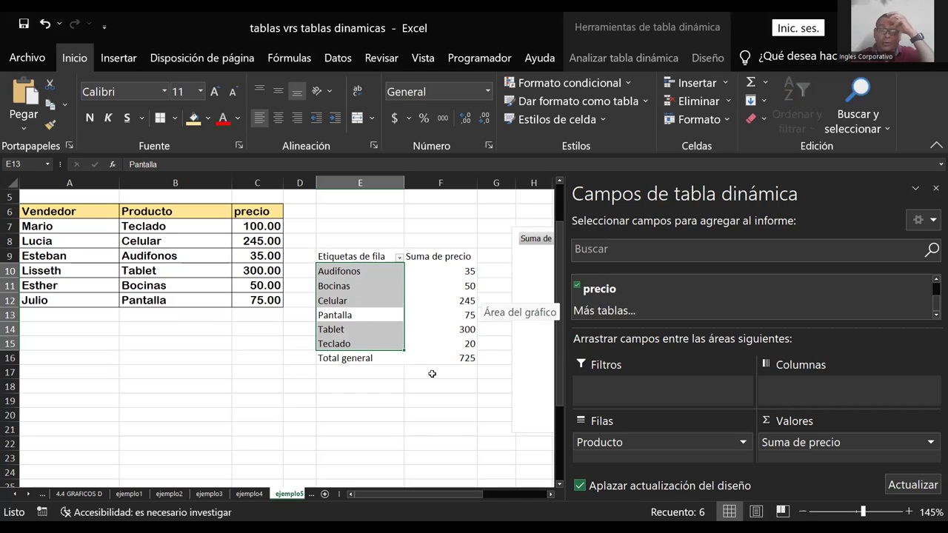
pyautogui.click(395, 421)
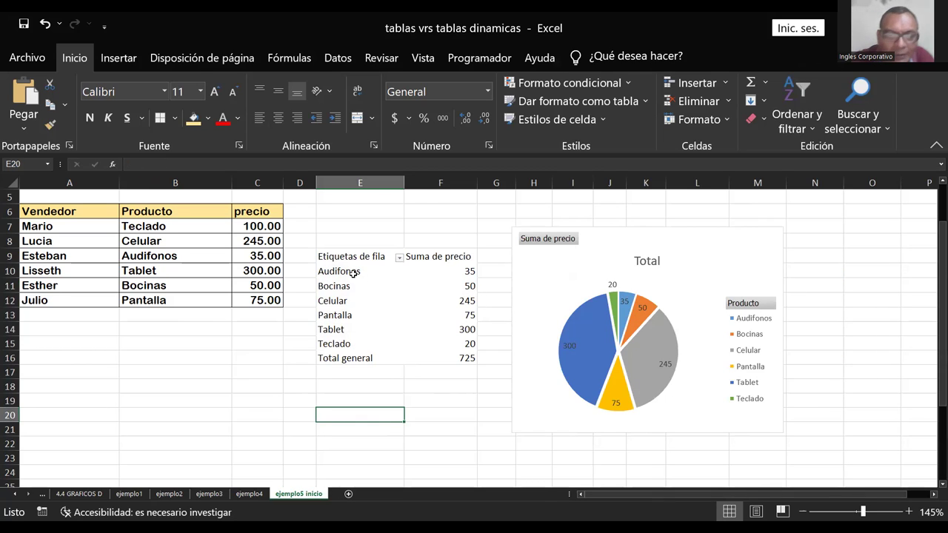
pyautogui.click(354, 273)
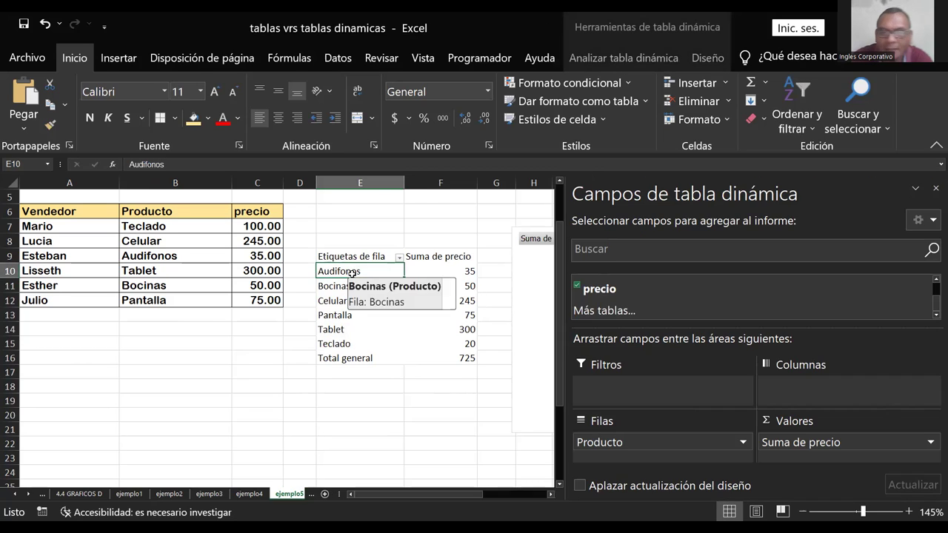
pyautogui.click(580, 486)
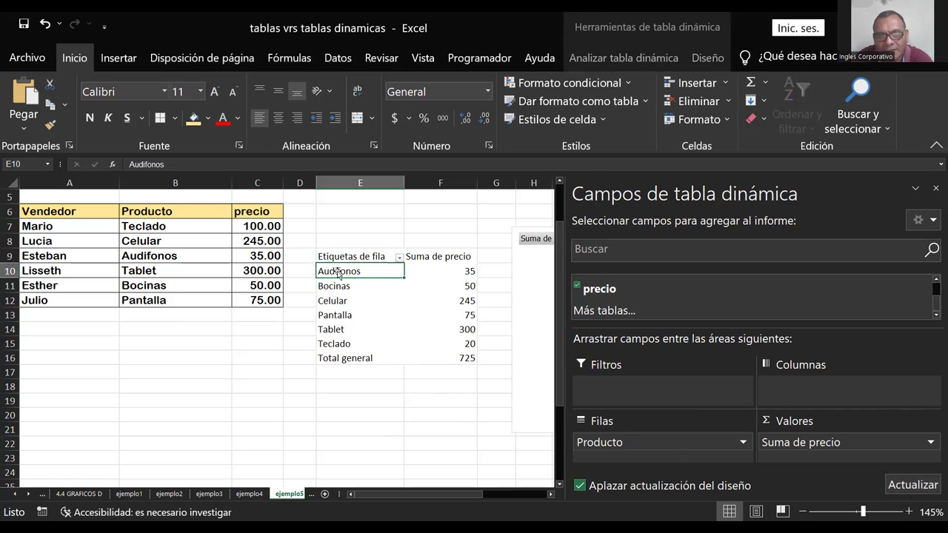
pyautogui.click(434, 340)
pyautogui.click(337, 257)
pyautogui.click(443, 258)
pyautogui.moveTo(445, 260); pyautogui.dragTo(508, 264)
pyautogui.click(508, 264)
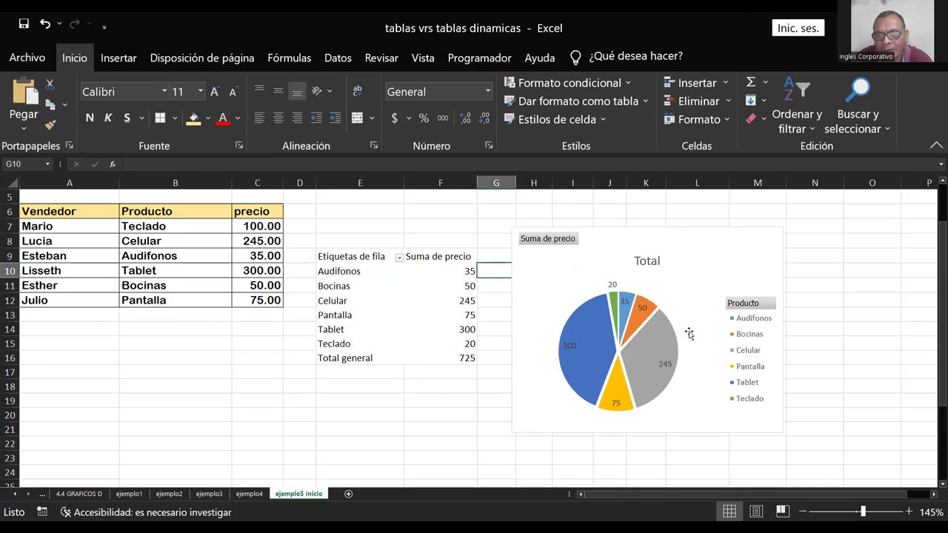
pyautogui.click(630, 251)
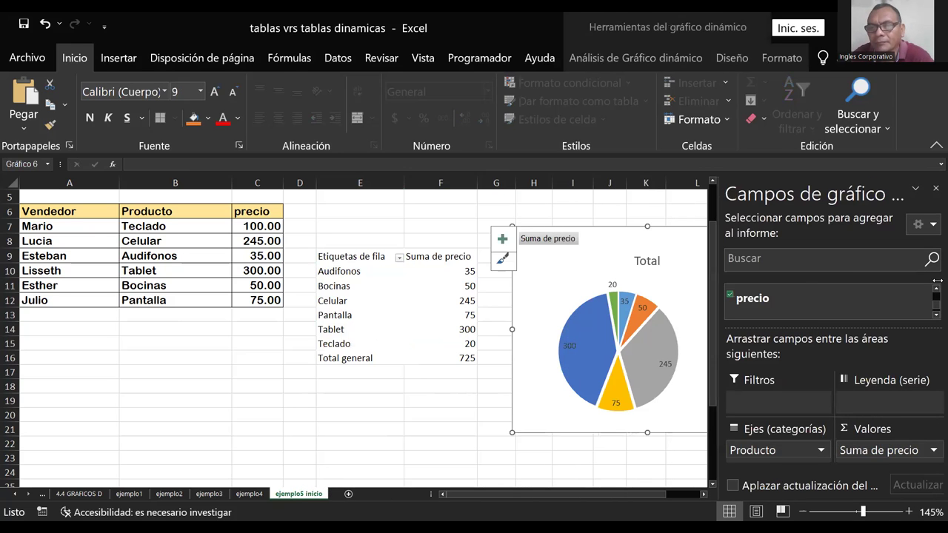
# Step: Move the pie chart left beside the pivot table and select its data labels
pyautogui.moveTo(597, 222); pyautogui.dragTo(371, 234)
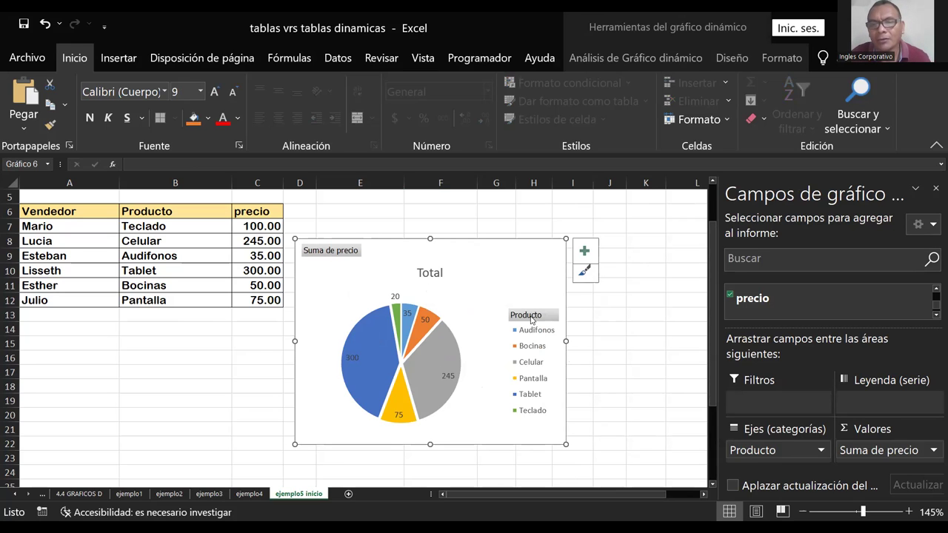
pyautogui.click(424, 323)
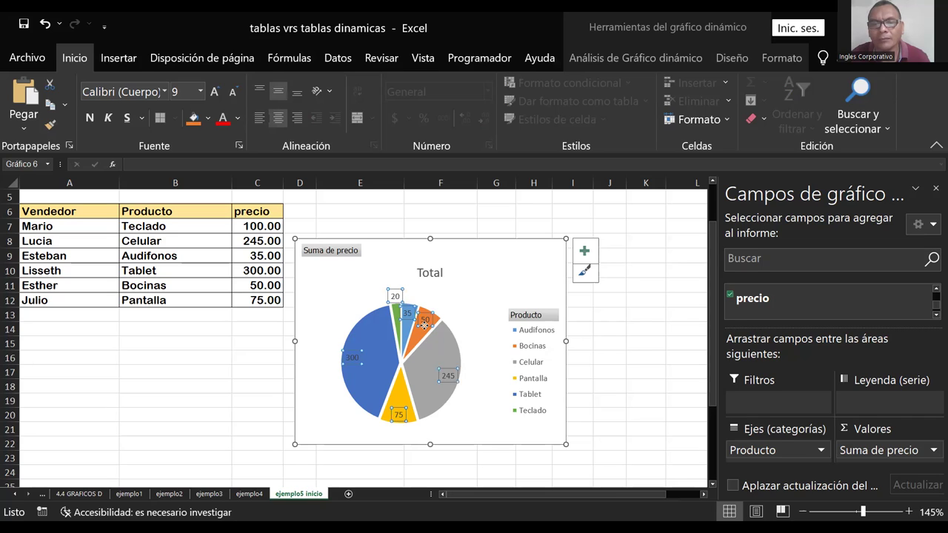
pyautogui.rightClick(425, 330)
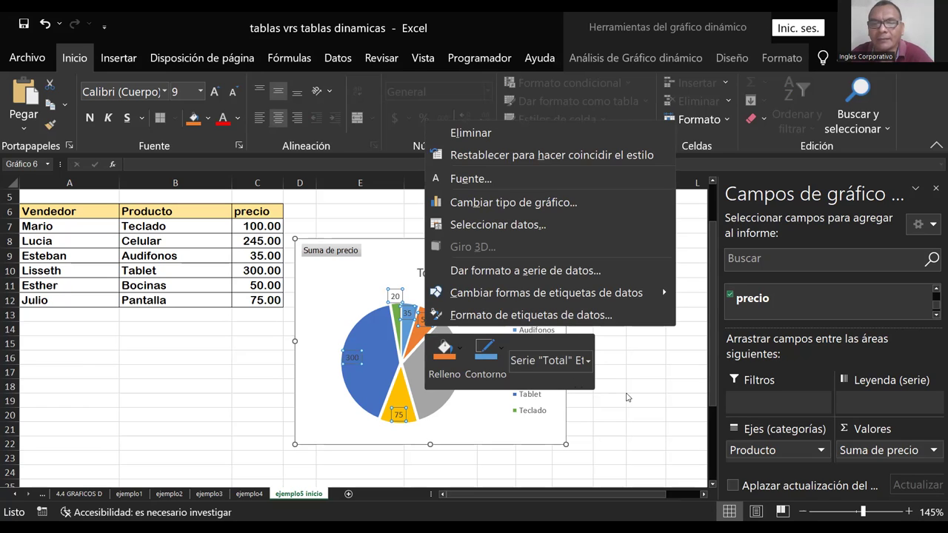
pyautogui.click(418, 339)
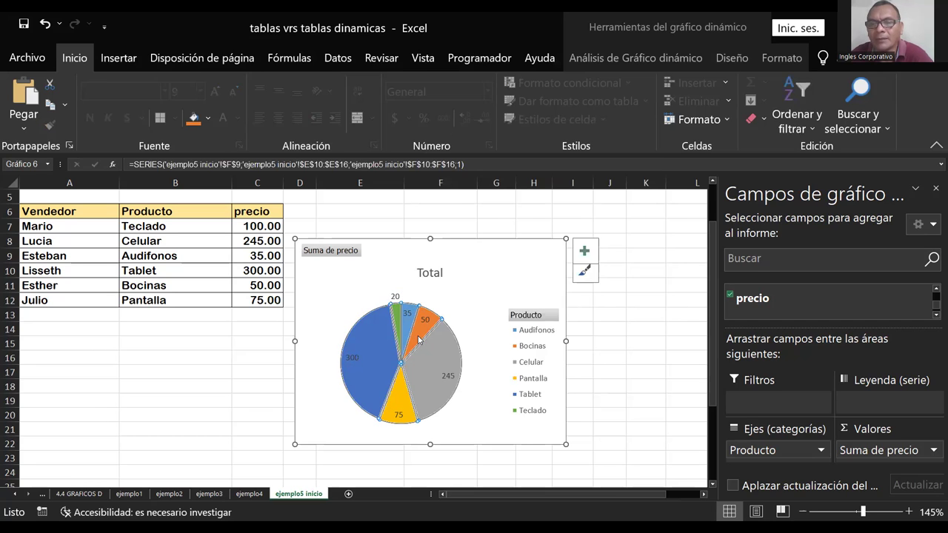
pyautogui.rightClick(419, 339)
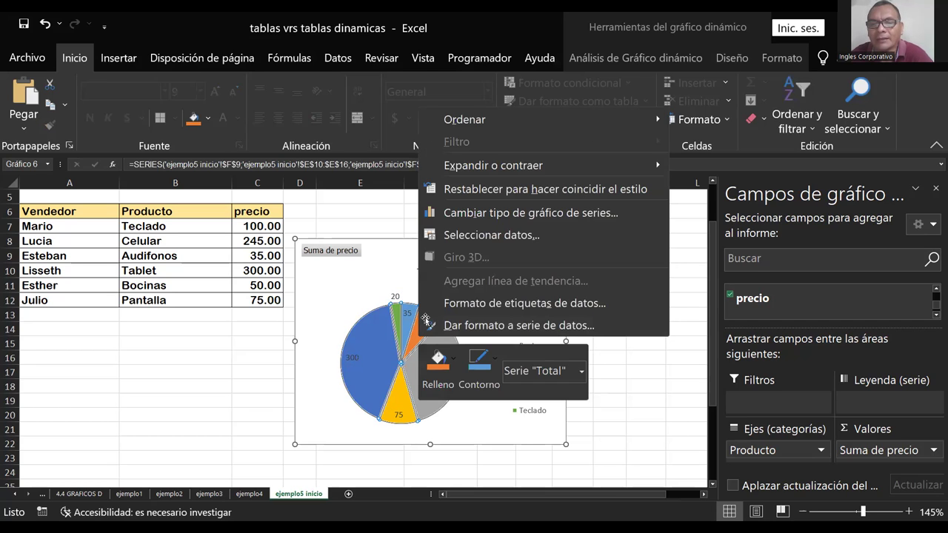
# Step: Set the pie's value labels to font size 10 through the Fuente dialog
pyautogui.click(426, 320)
pyautogui.rightClick(427, 320)
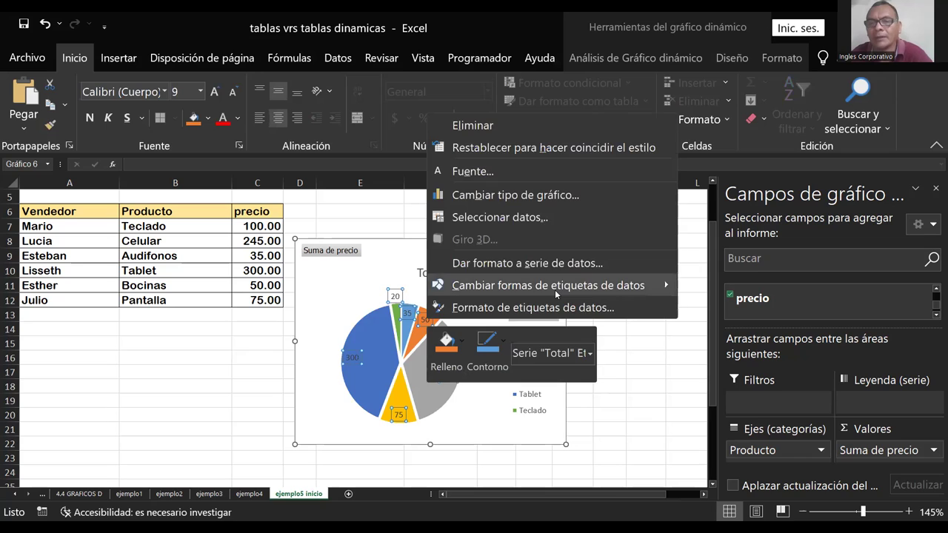
pyautogui.moveTo(555, 290)
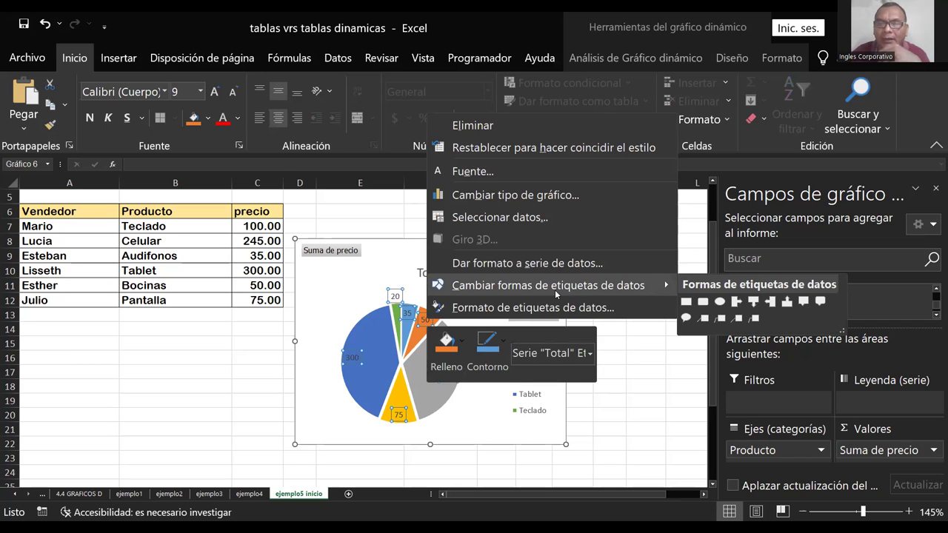
pyautogui.click(473, 172)
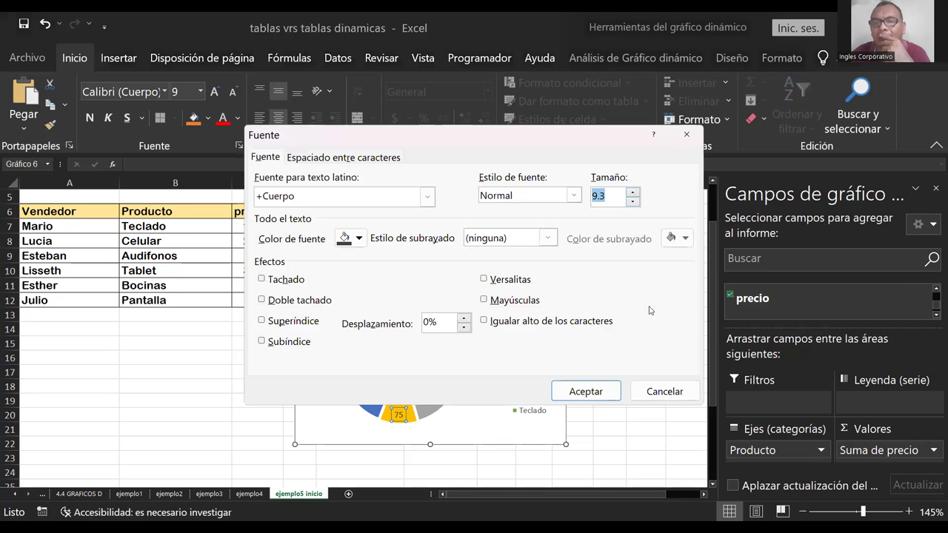
pyautogui.click(632, 192)
pyautogui.click(594, 392)
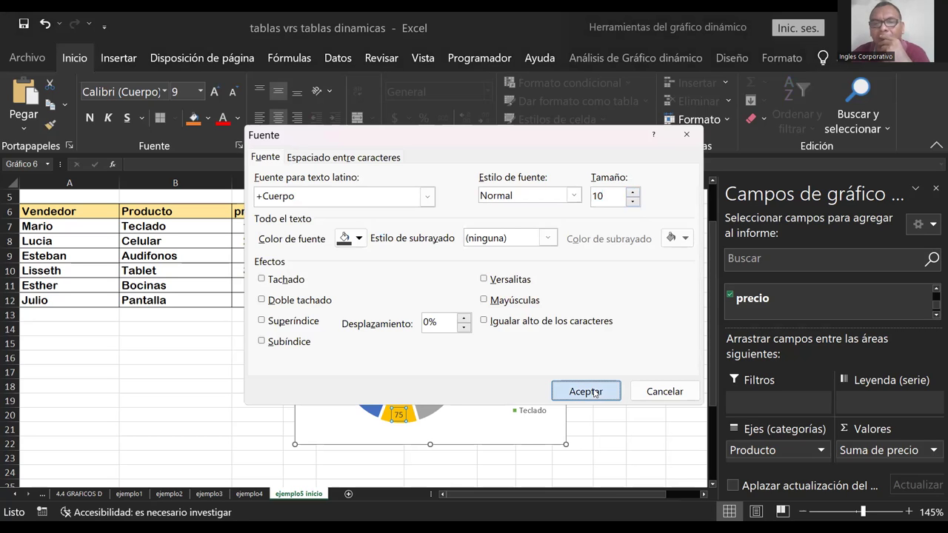
pyautogui.click(610, 357)
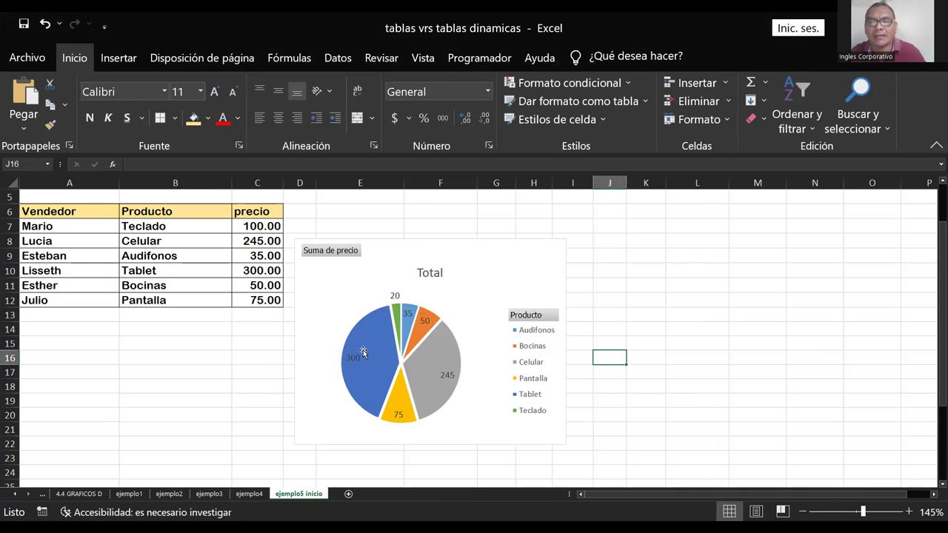
pyautogui.click(363, 349)
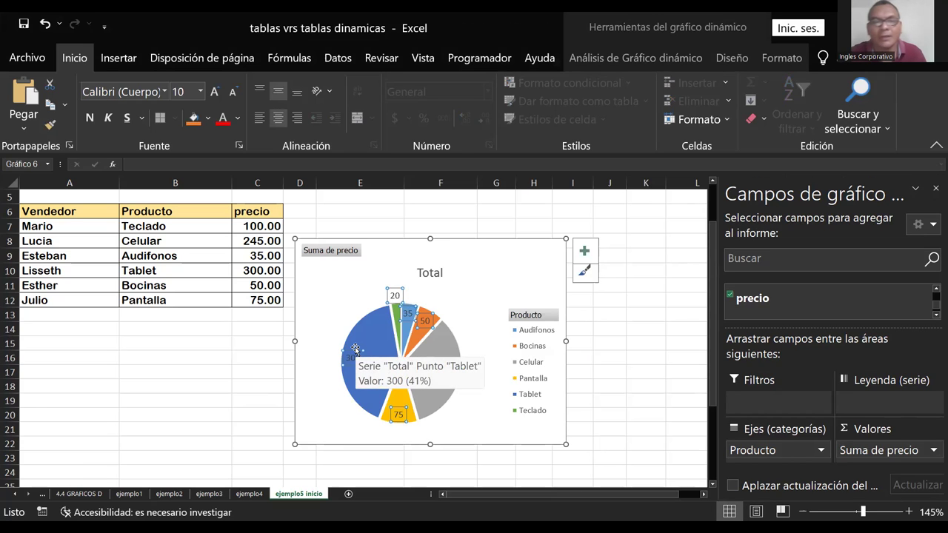
pyautogui.click(360, 298)
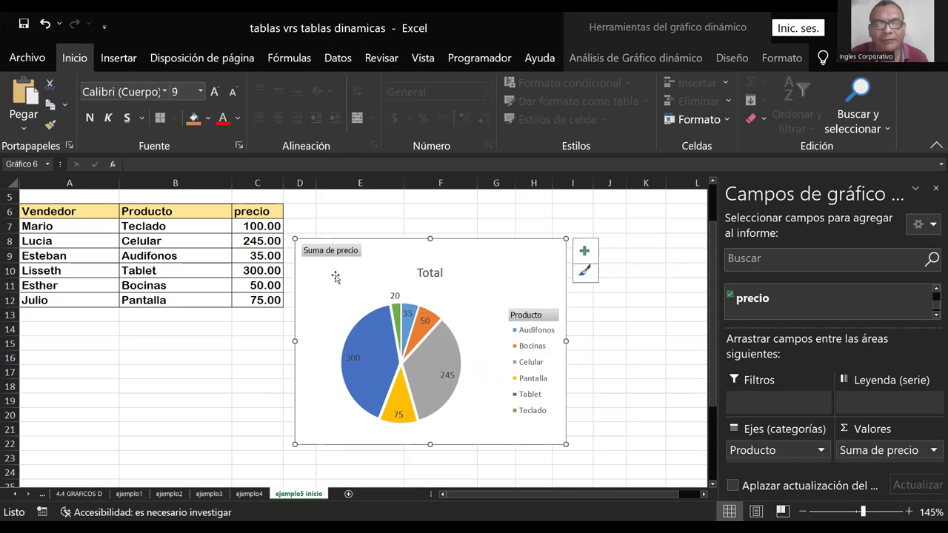
pyautogui.click(366, 332)
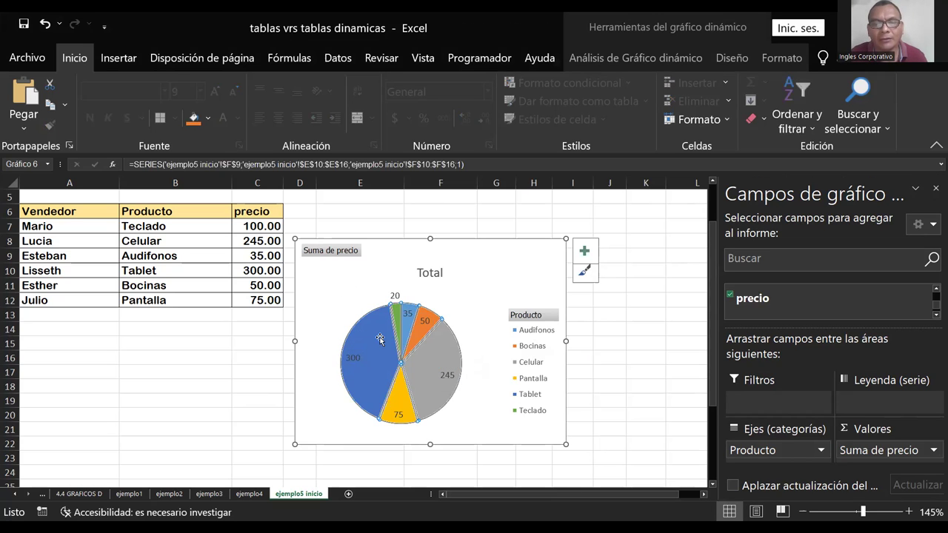
pyautogui.click(380, 339)
pyautogui.rightClick(380, 338)
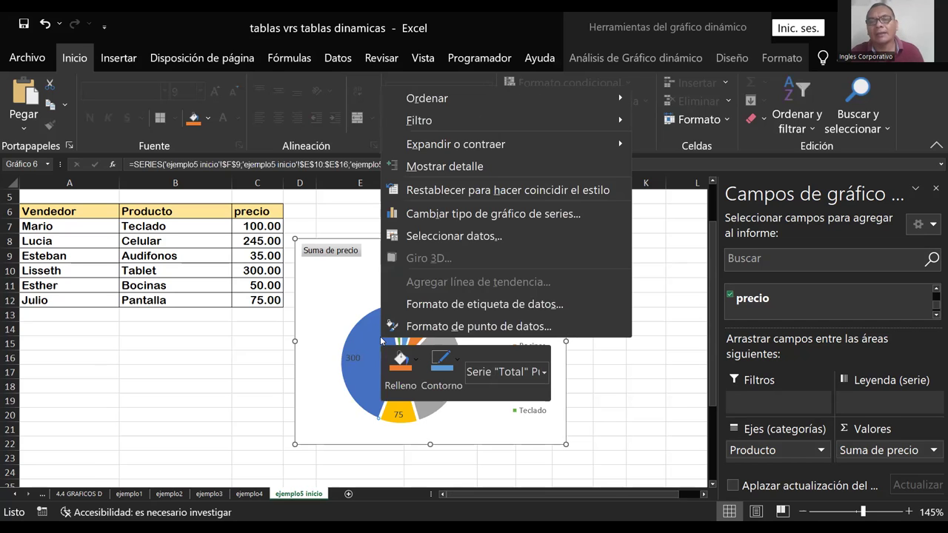
pyautogui.click(485, 326)
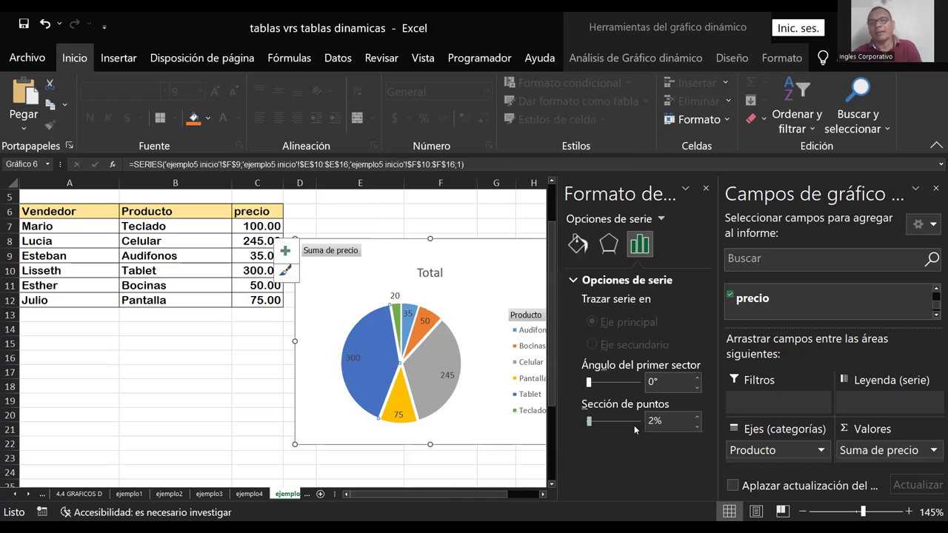
pyautogui.click(707, 189)
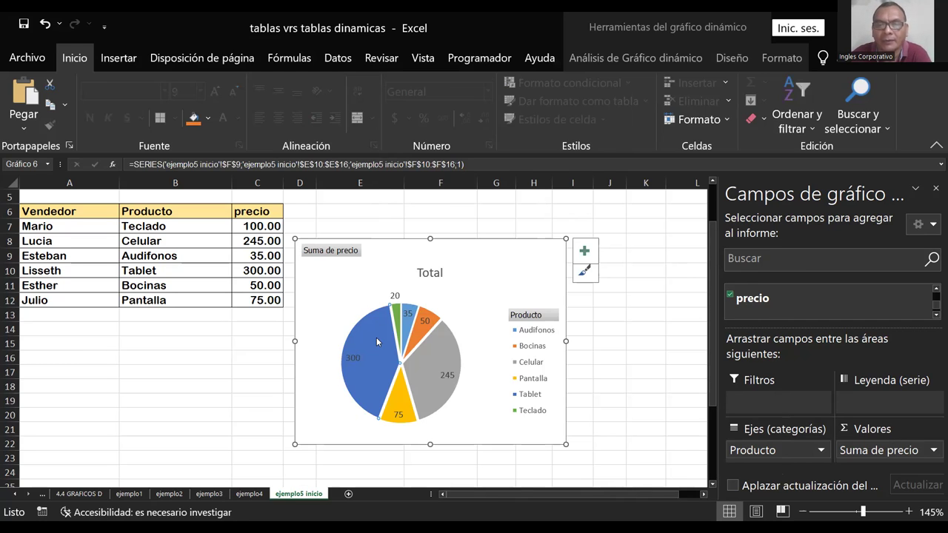
# Step: Change the pie series chart type to Columnas agrupadas (clustered column)
pyautogui.rightClick(376, 337)
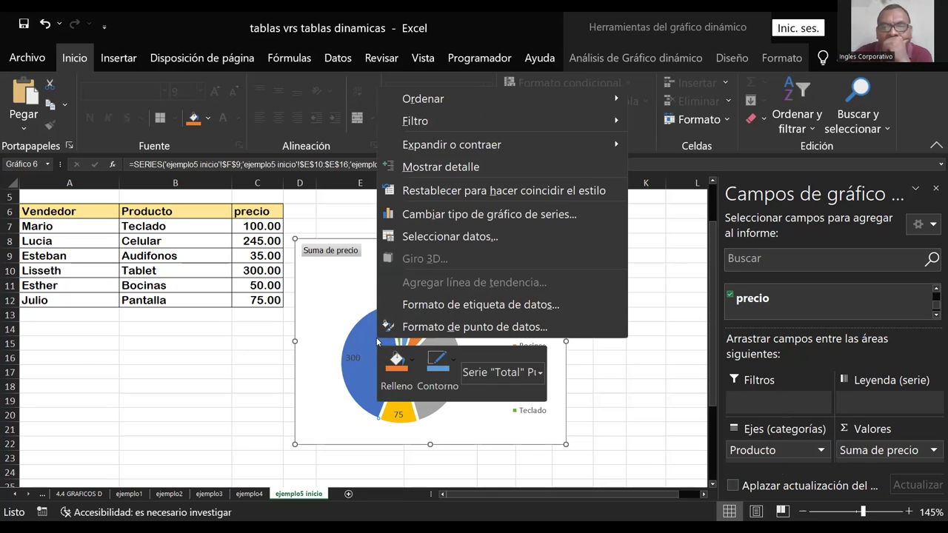
pyautogui.click(475, 215)
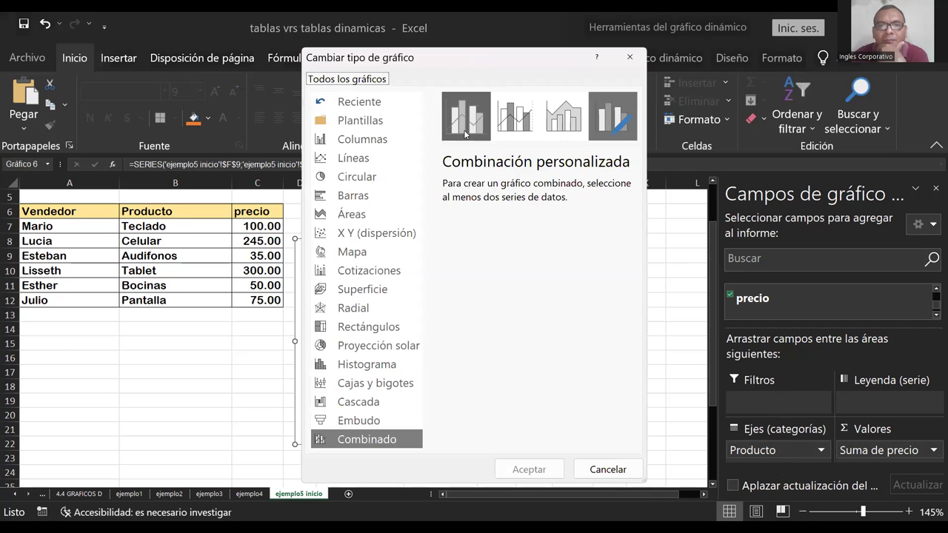
pyautogui.click(345, 143)
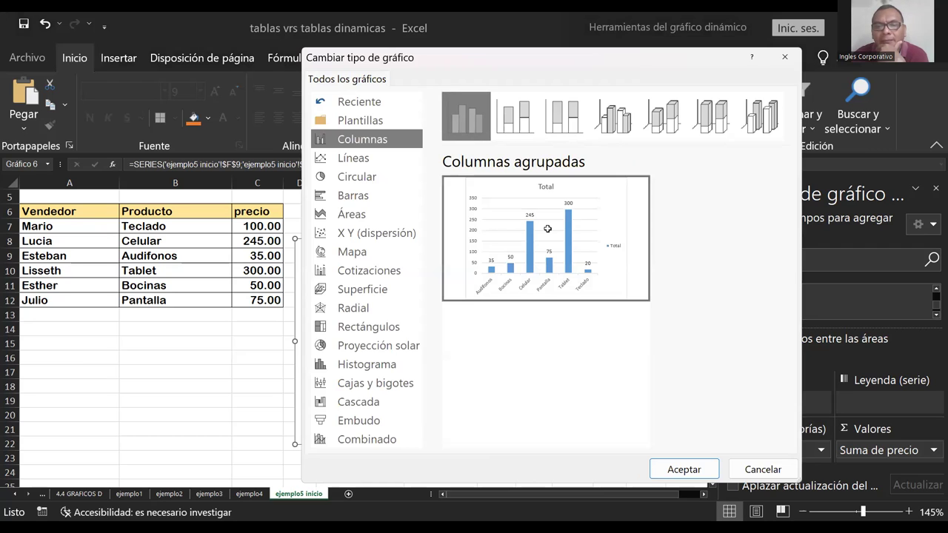
pyautogui.press('Return')
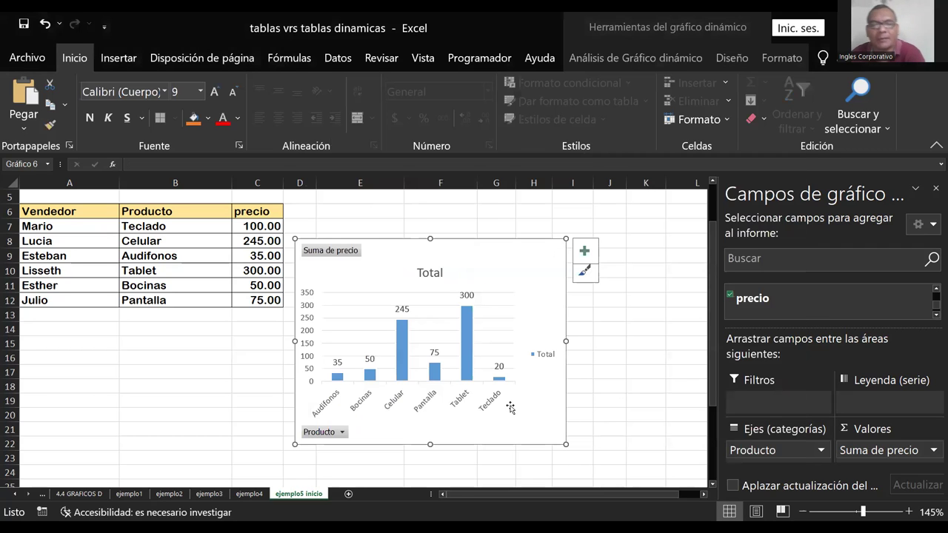
# Step: Filter the chart's Producto field to Audifonos only, leaving a single bar of 35
pyautogui.click(331, 255)
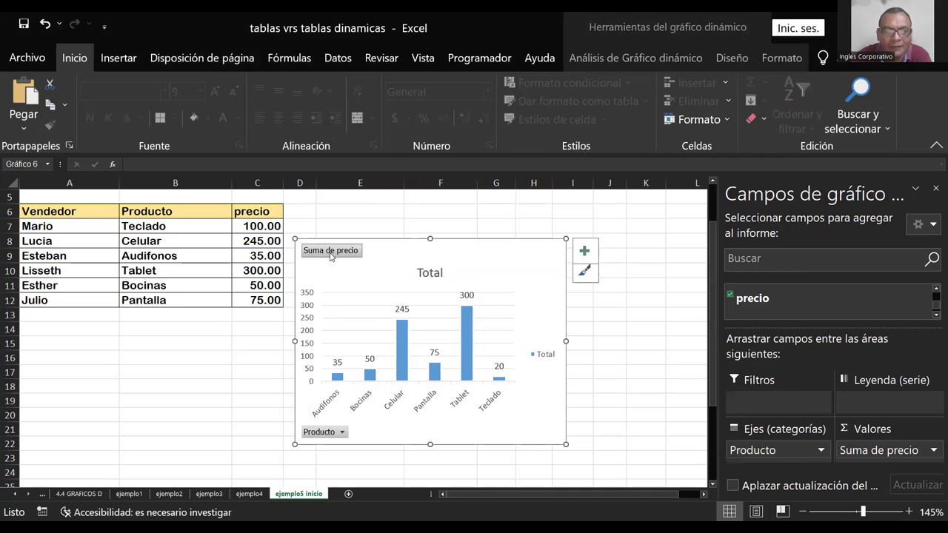
pyautogui.click(341, 432)
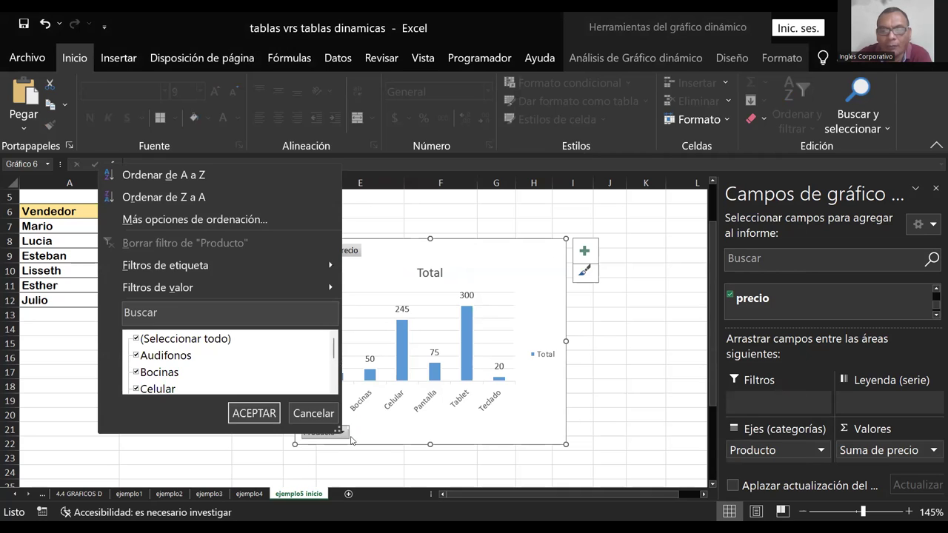
pyautogui.click(352, 440)
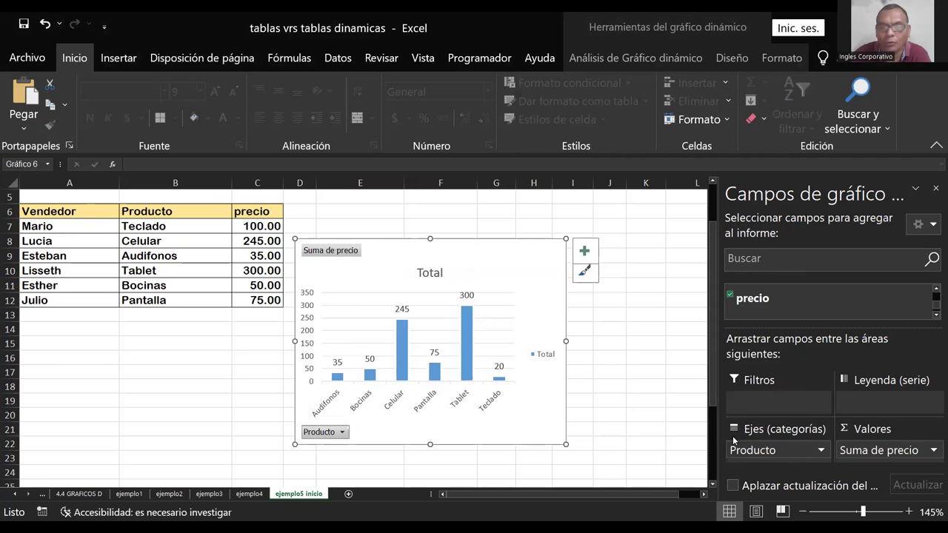
pyautogui.click(344, 434)
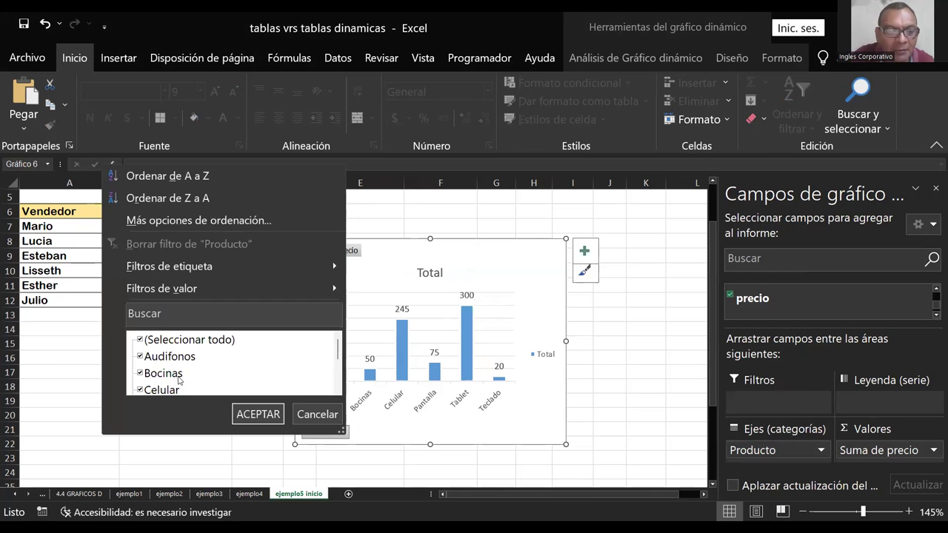
pyautogui.click(140, 341)
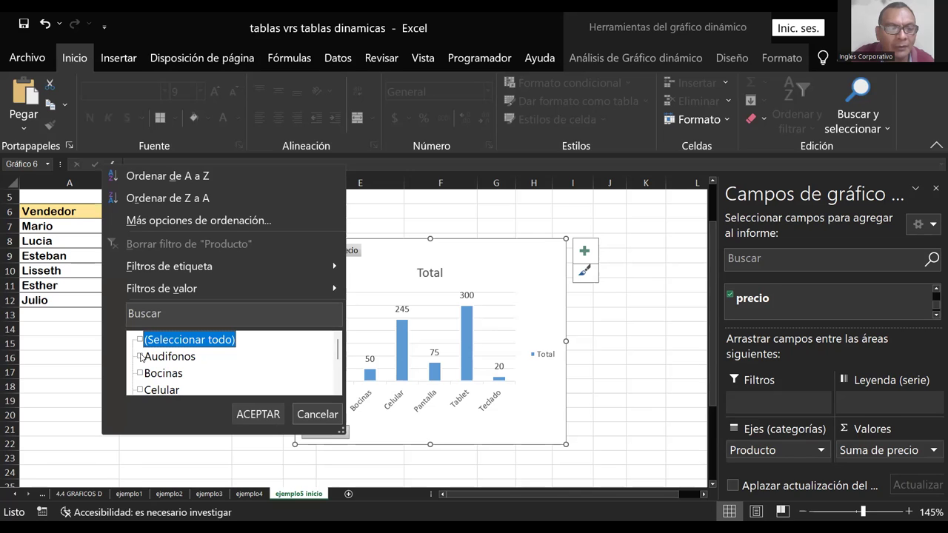
pyautogui.click(140, 357)
pyautogui.click(260, 416)
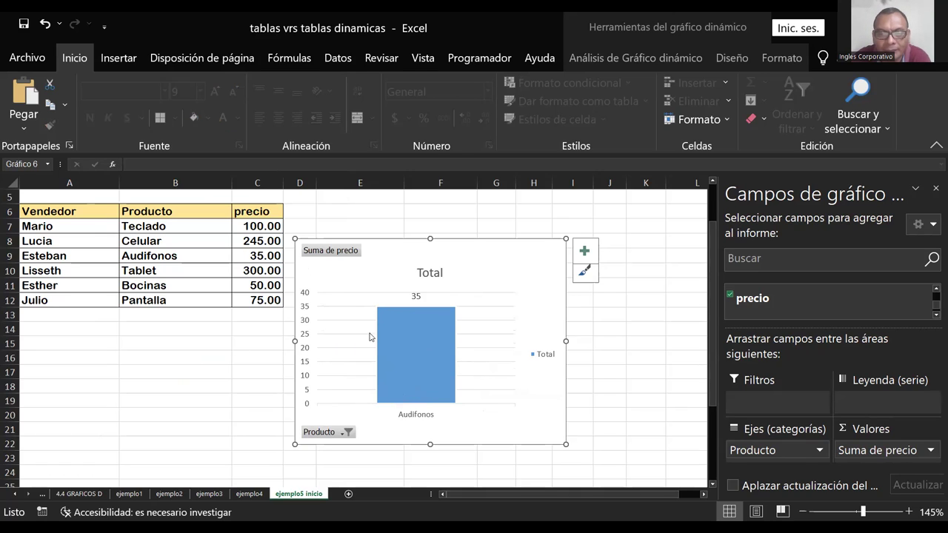
pyautogui.click(400, 330)
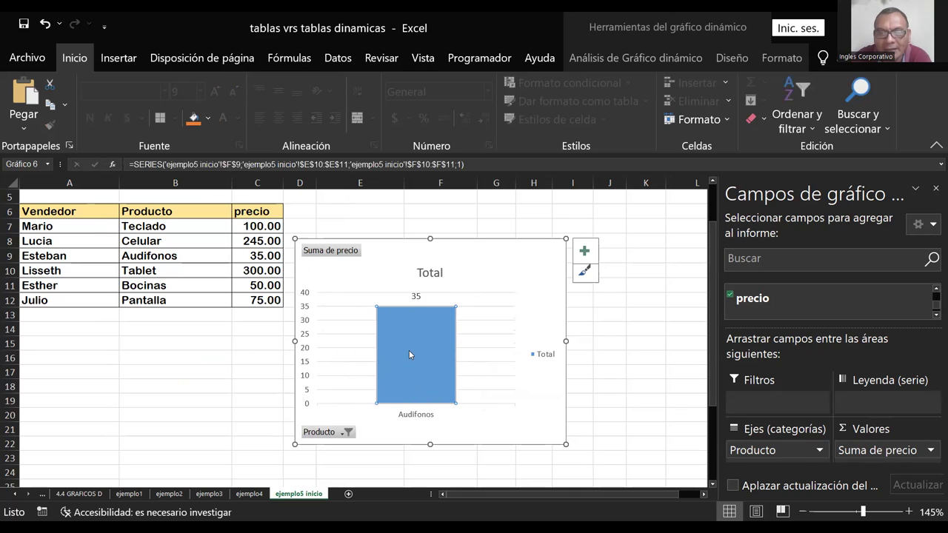
# Step: Select the entire pivot column chart and delete it
pyautogui.rightClick(409, 350)
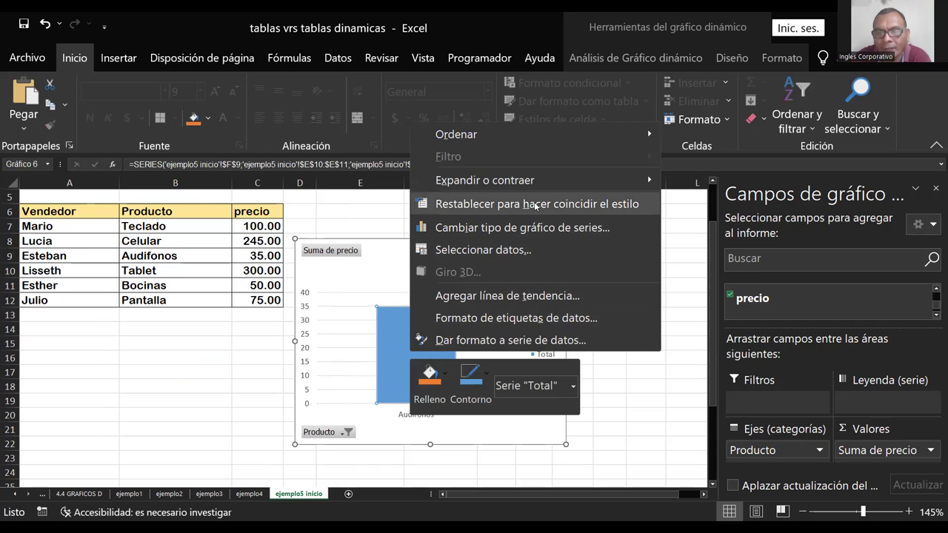
pyautogui.rightClick(383, 343)
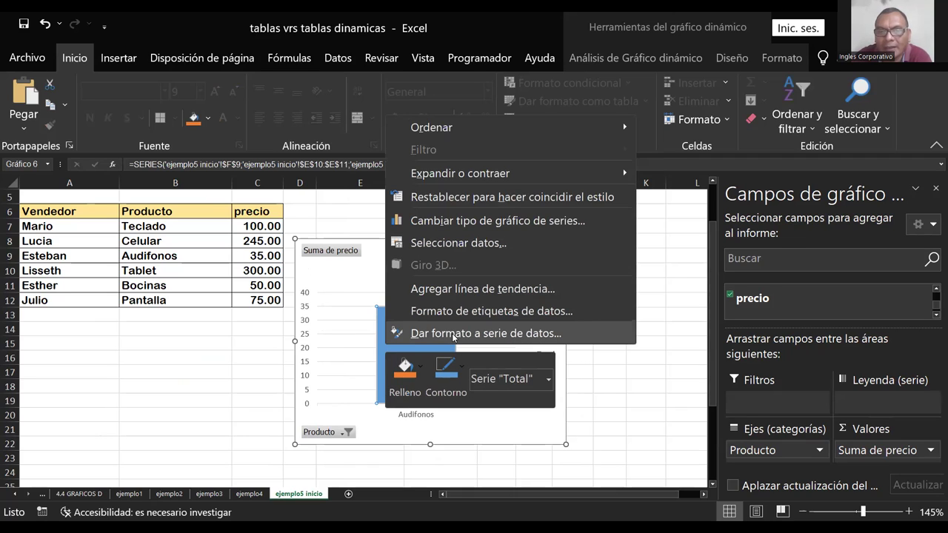
pyautogui.click(454, 335)
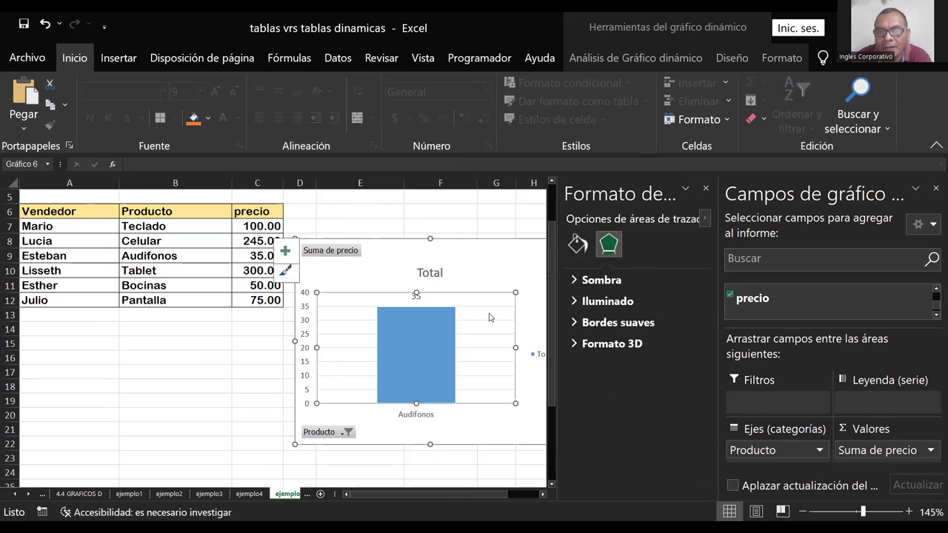
pyautogui.rightClick(489, 317)
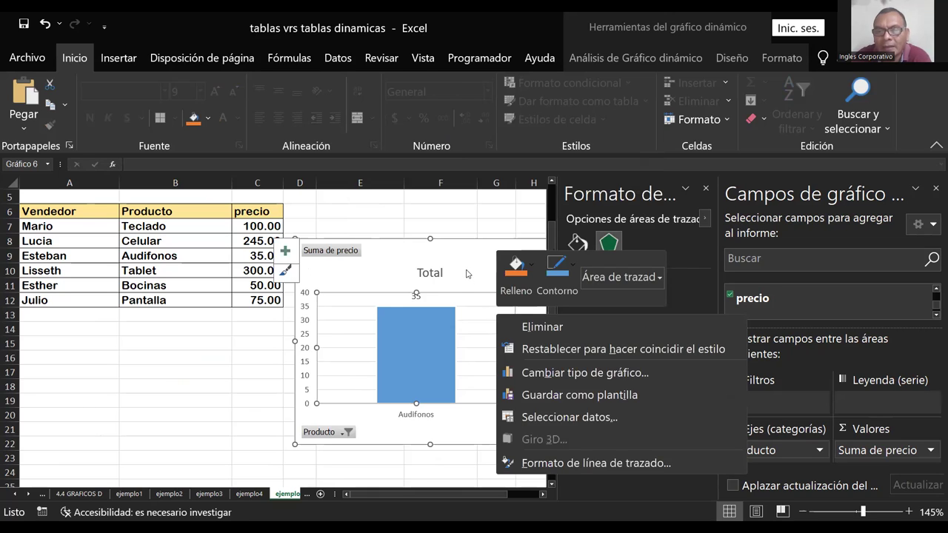
pyautogui.rightClick(467, 274)
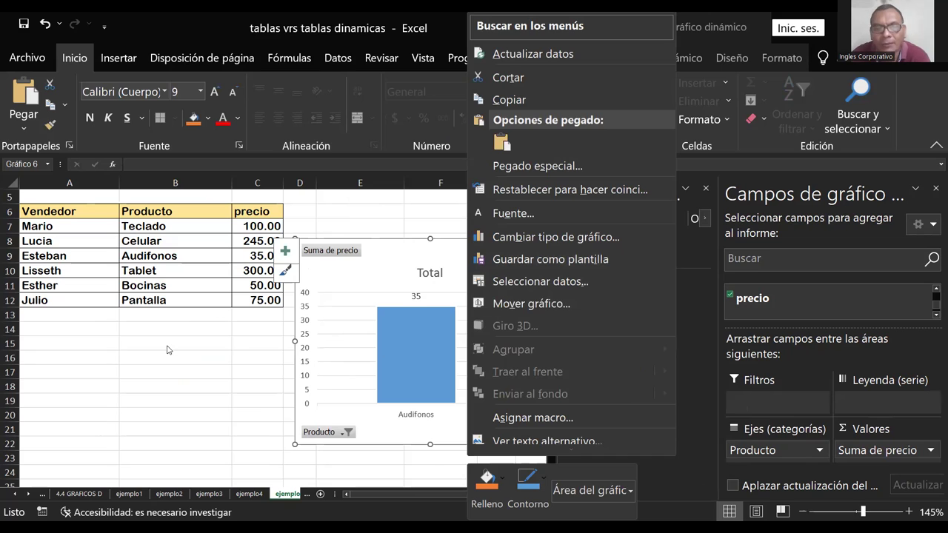
pyautogui.doubleClick(456, 247)
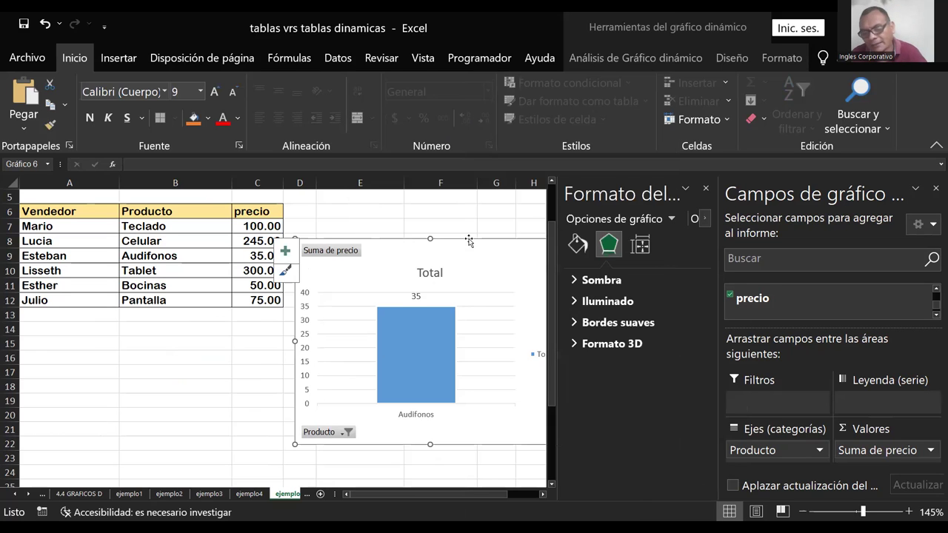
pyautogui.press('Delete')
# Step: Delete the pivot table range E9:F15, leaving only the source table
pyautogui.click(354, 256)
pyautogui.click(435, 256)
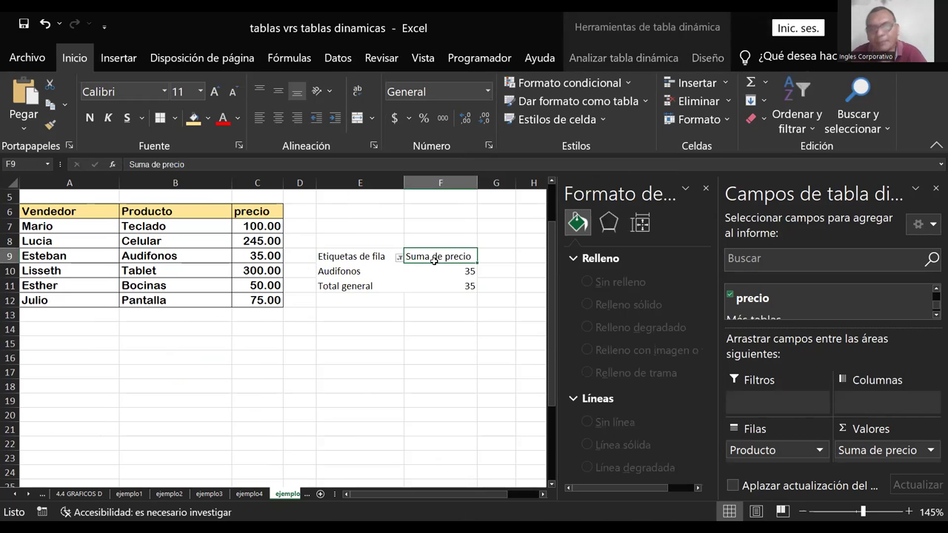
pyautogui.moveTo(363, 259); pyautogui.dragTo(454, 348)
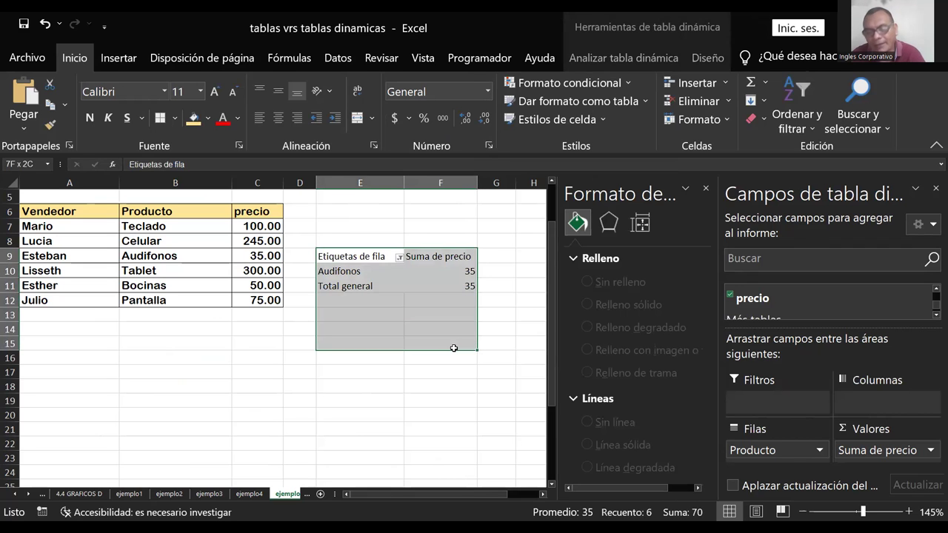
pyautogui.press('Delete')
pyautogui.click(434, 396)
pyautogui.click(352, 286)
pyautogui.press('Down')
pyautogui.press('Down')
pyautogui.press('Down')
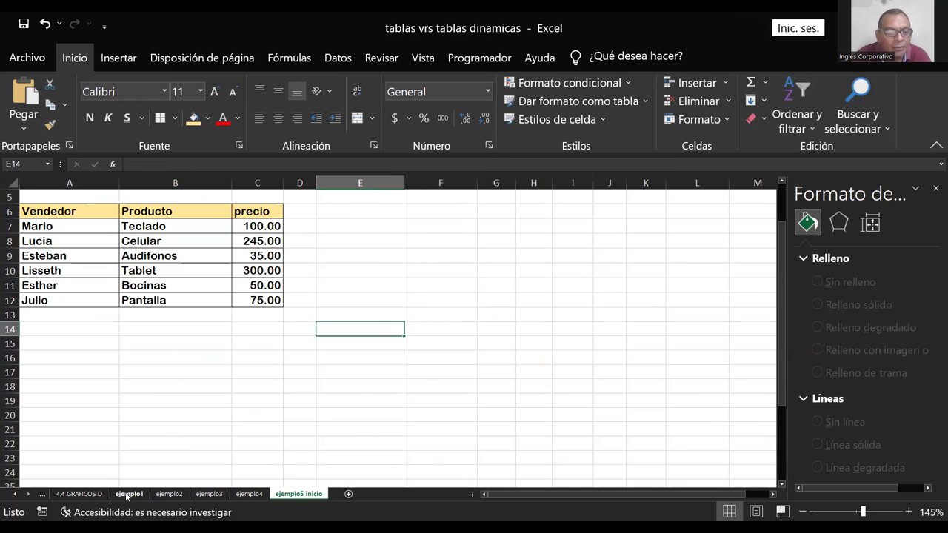
# Step: Switch to the ejemplo3 sheet and select the sales table B4:H29, ID through Total
pyautogui.click(128, 493)
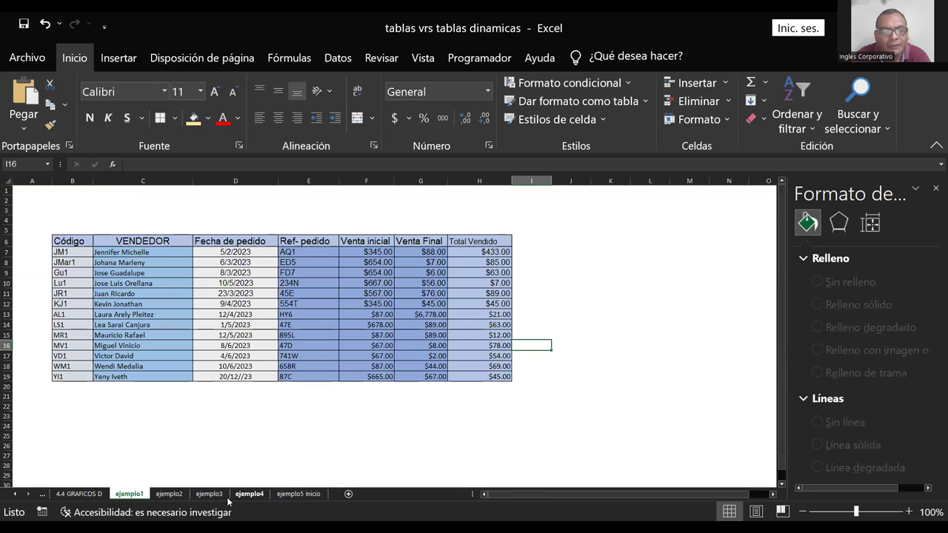
pyautogui.click(168, 494)
pyautogui.click(208, 493)
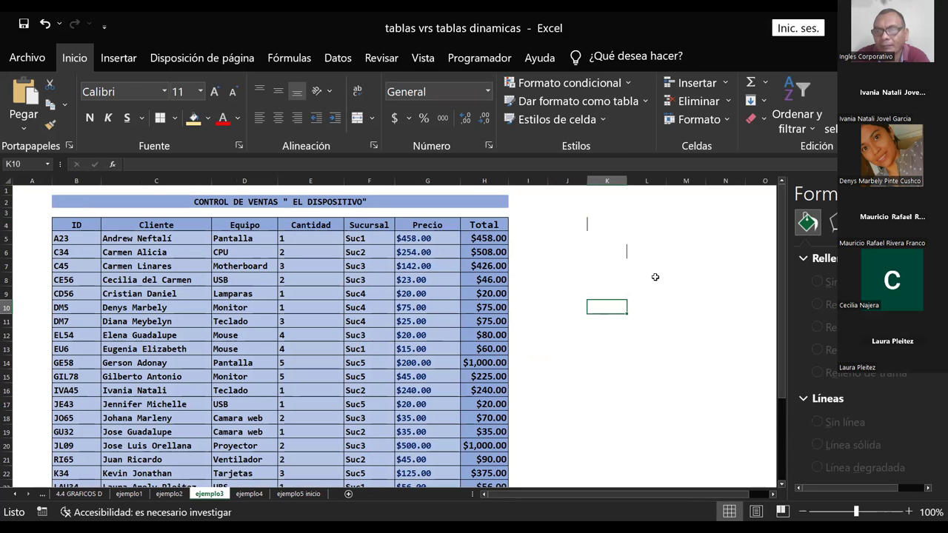
pyautogui.moveTo(76, 225)
pyautogui.mouseDown()
pyautogui.moveTo(482, 449)
pyautogui.moveTo(482, 470)
pyautogui.mouseUp()
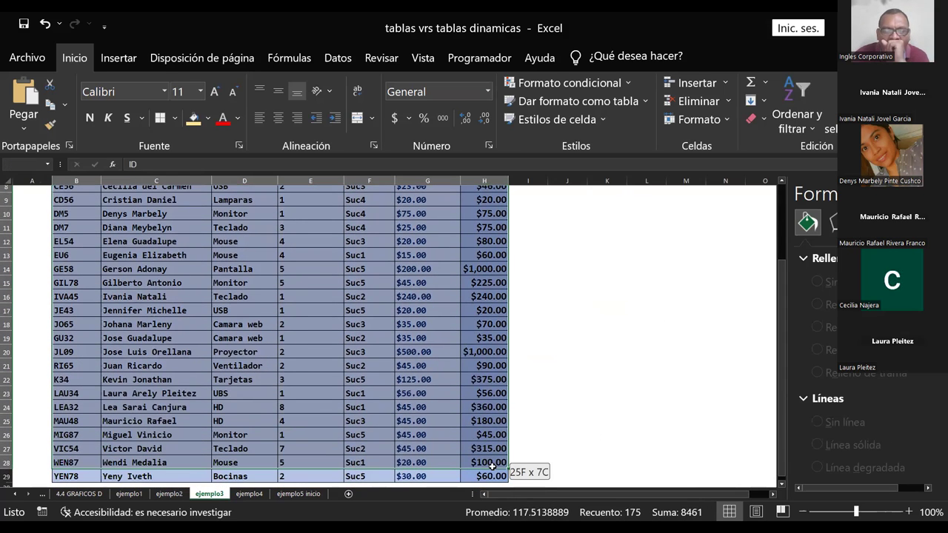
pyautogui.moveTo(493, 465); pyautogui.dragTo(491, 453)
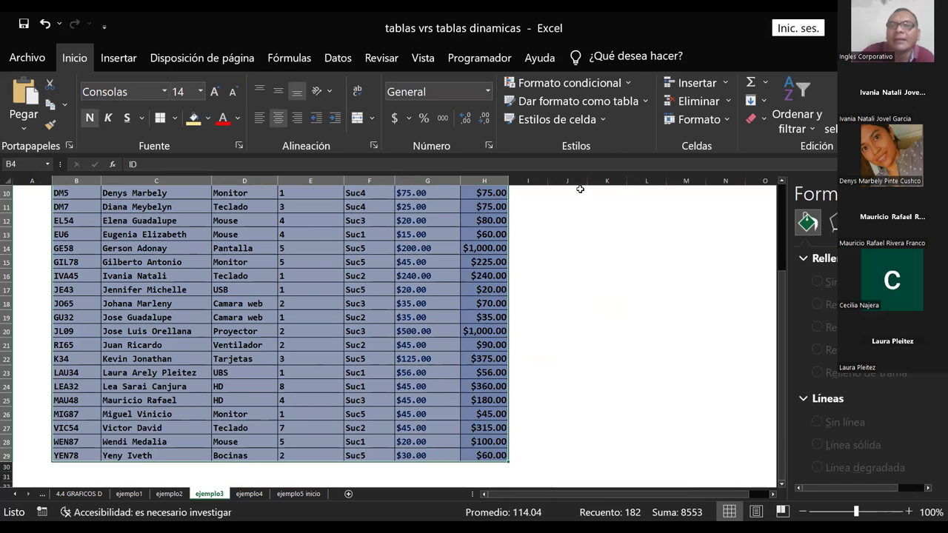
# Step: Insert a Gráfico dinámico y tabla dinámica from the sales data on a new worksheet
pyautogui.click(115, 59)
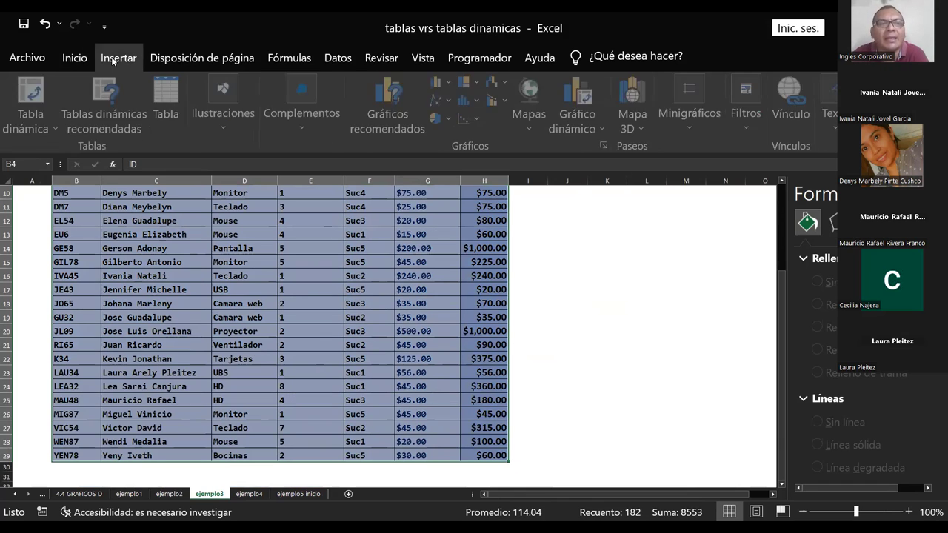
pyautogui.click(603, 130)
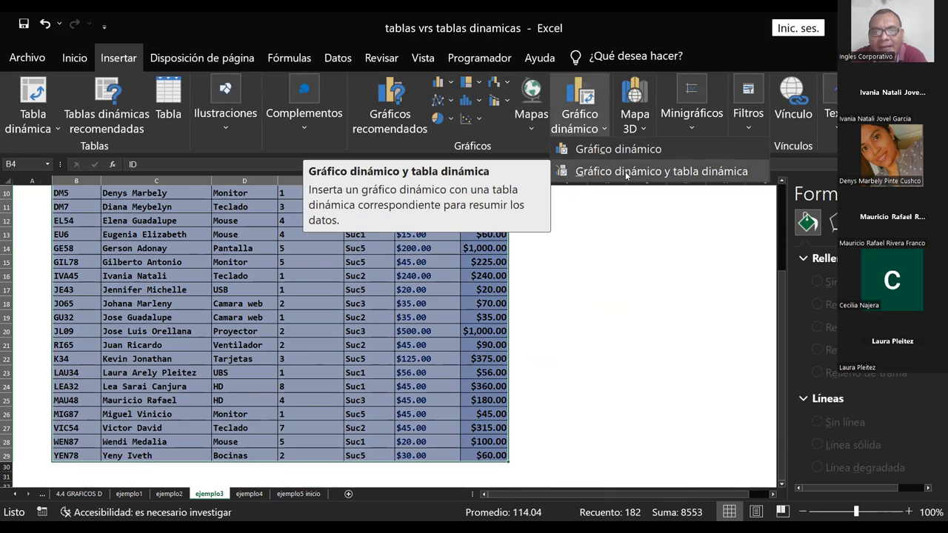
pyautogui.click(625, 172)
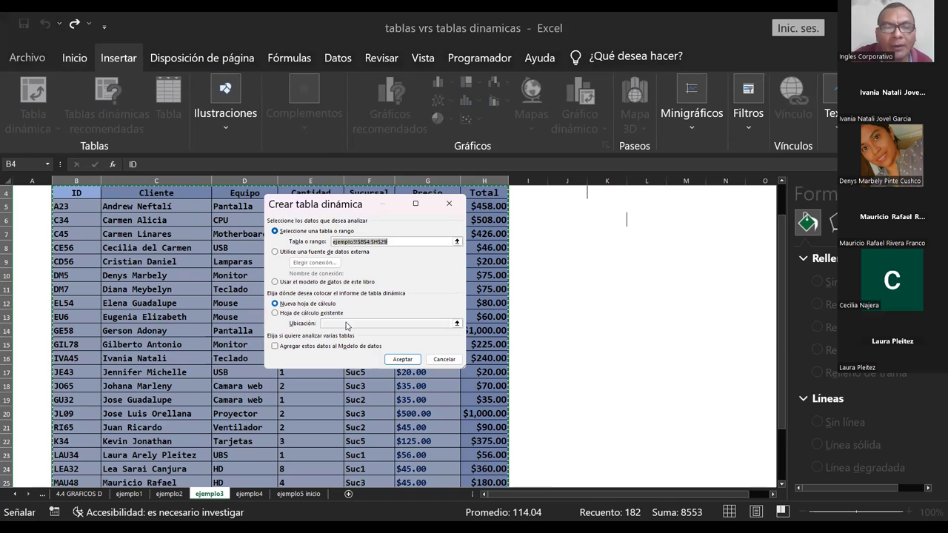
pyautogui.click(403, 360)
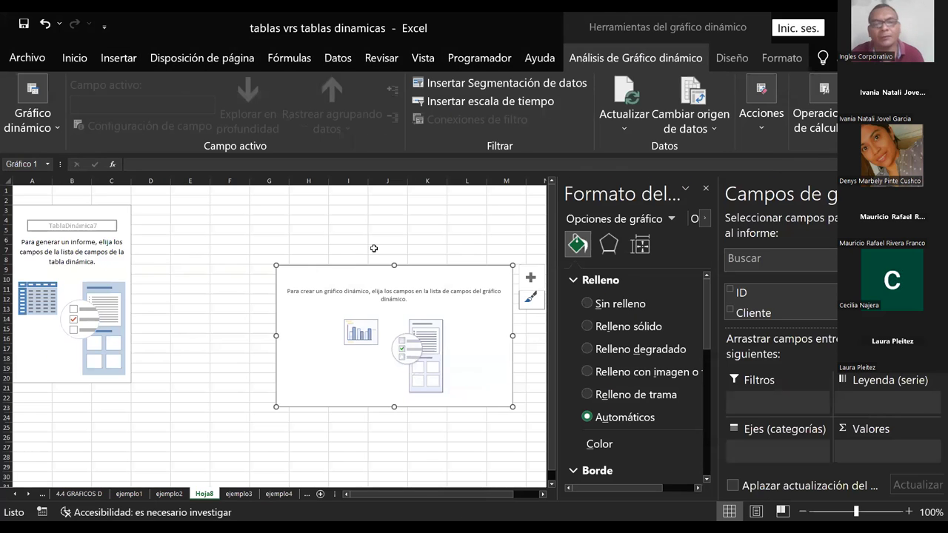
# Step: Close the Formato pane, widen the field list and add Cantidad to the pivot
pyautogui.click(706, 188)
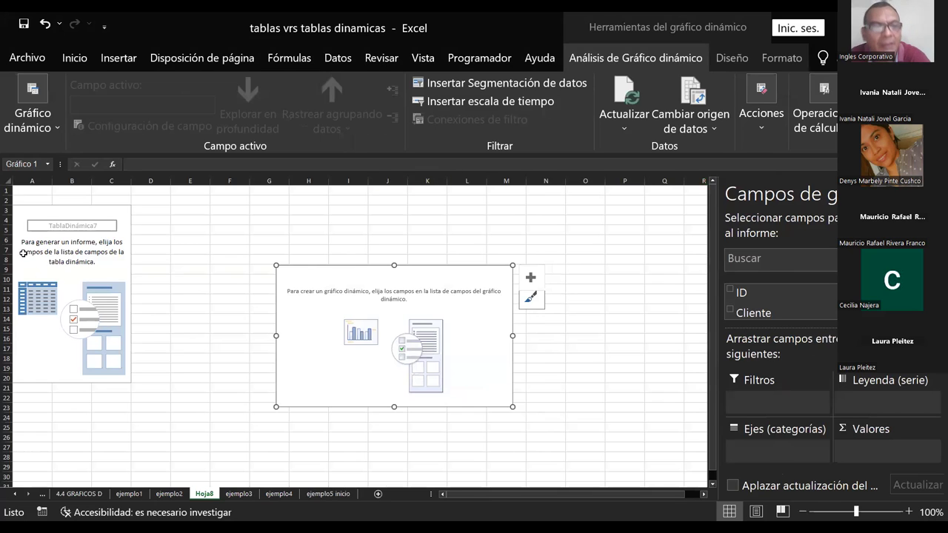
pyautogui.click(103, 238)
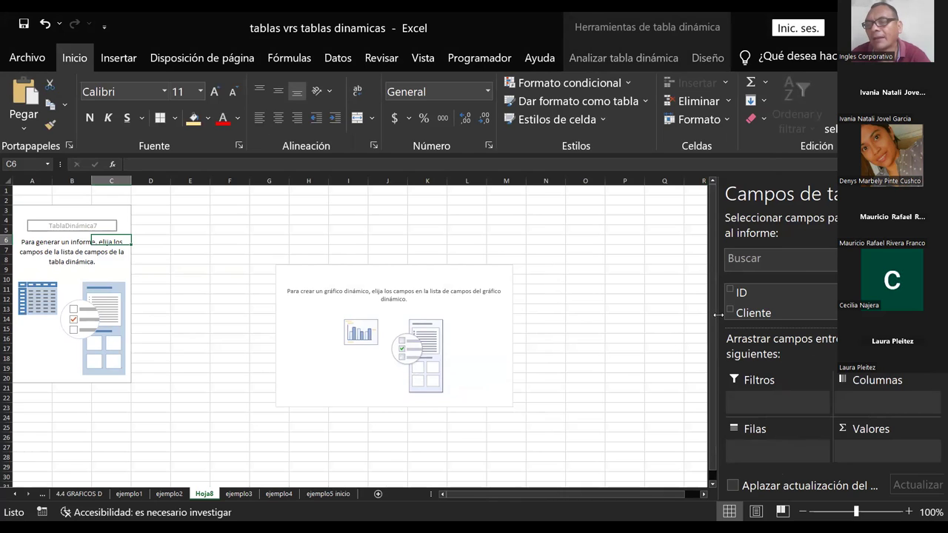
pyautogui.moveTo(718, 315); pyautogui.dragTo(557, 315)
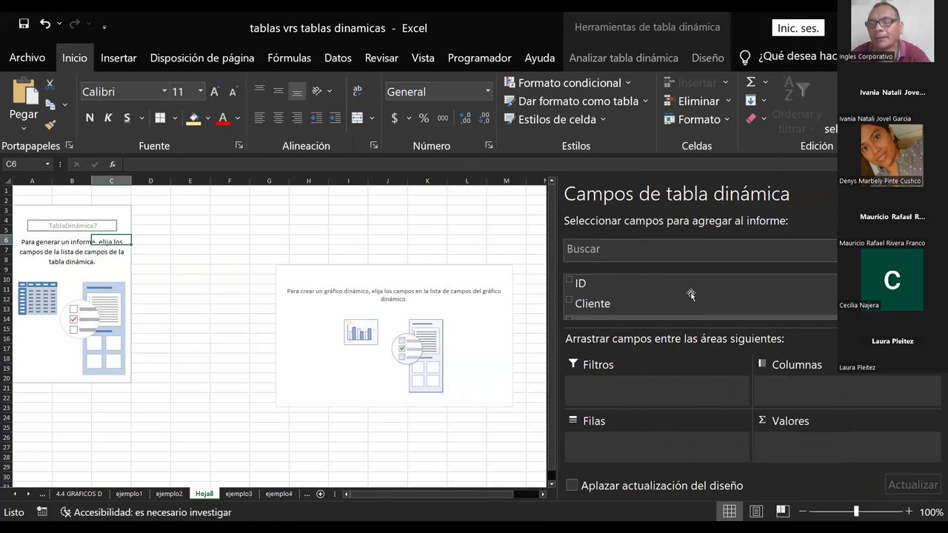
pyautogui.moveTo(609, 302)
pyautogui.mouseDown()
pyautogui.moveTo(605, 420)
pyautogui.moveTo(640, 311)
pyautogui.moveTo(603, 289)
pyautogui.mouseUp()
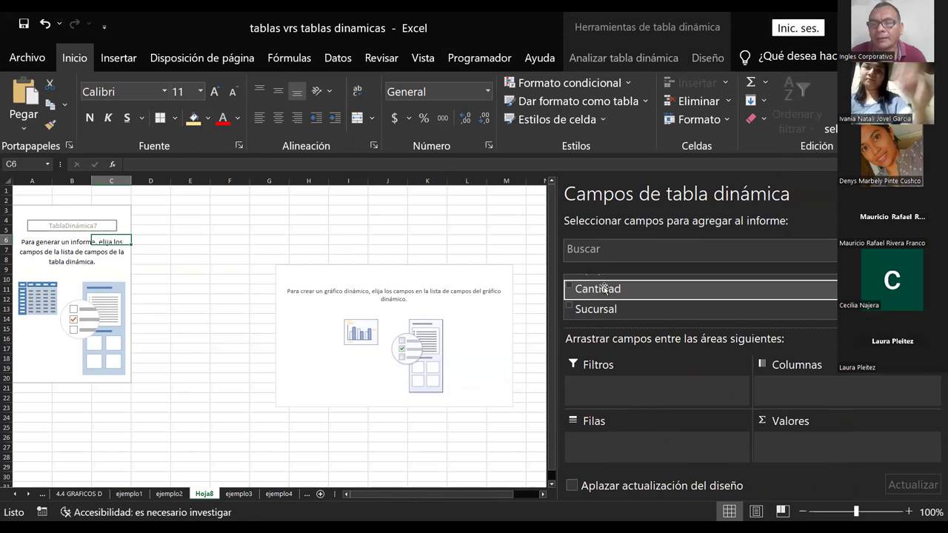
pyautogui.moveTo(603, 289); pyautogui.dragTo(610, 449)
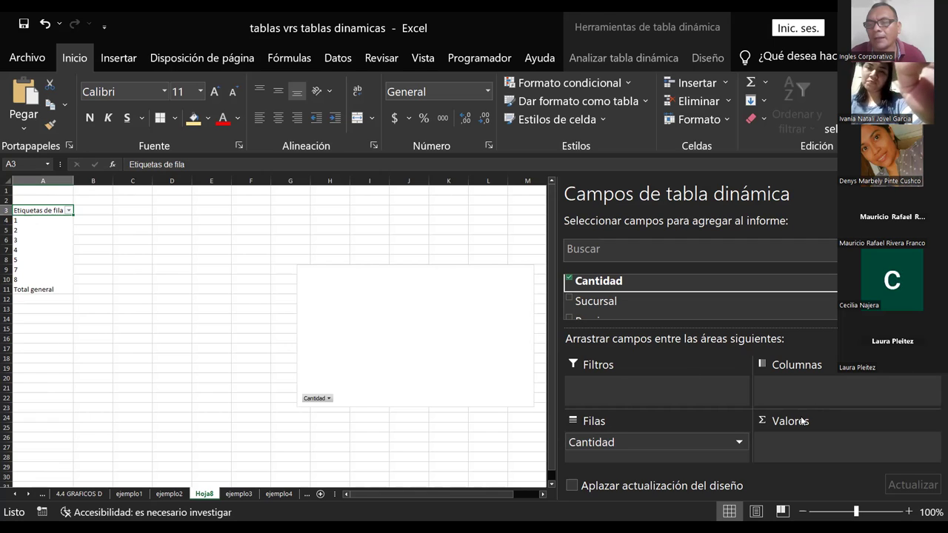
# Step: Place Sucursal in the pivot rows and Precio across the columns
pyautogui.scroll(-1, 640, 315)
pyautogui.scroll(-1, 641, 315)
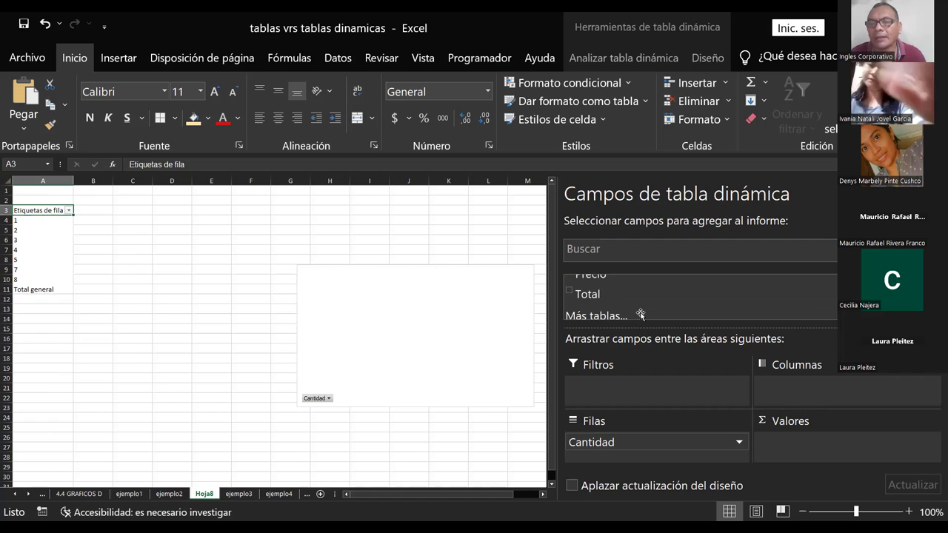
pyautogui.scroll(2, 641, 315)
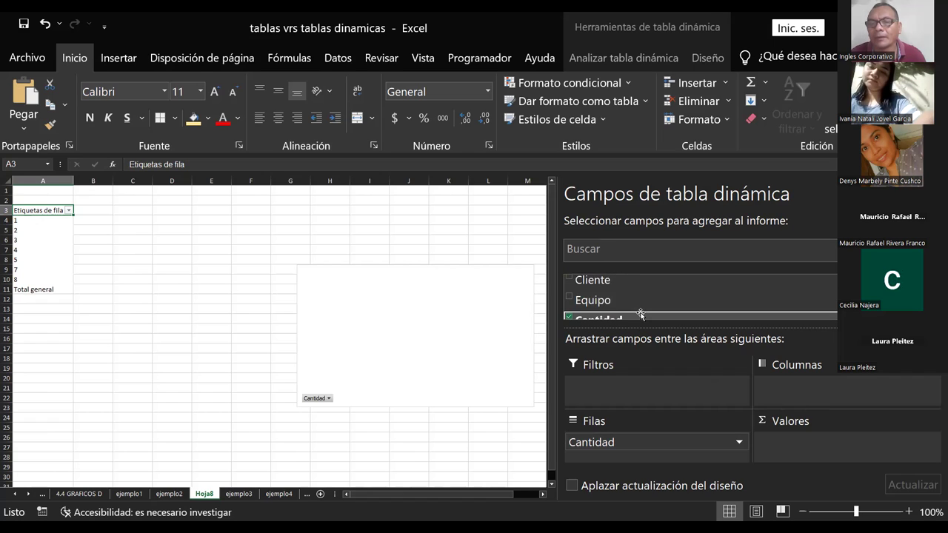
pyautogui.scroll(-1, 641, 314)
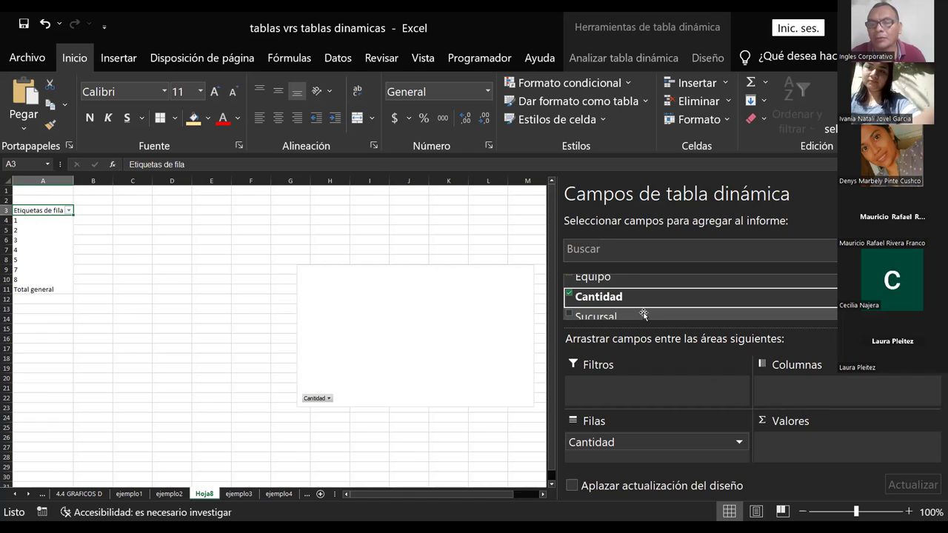
pyautogui.scroll(2, 613, 304)
pyautogui.scroll(-1, 615, 311)
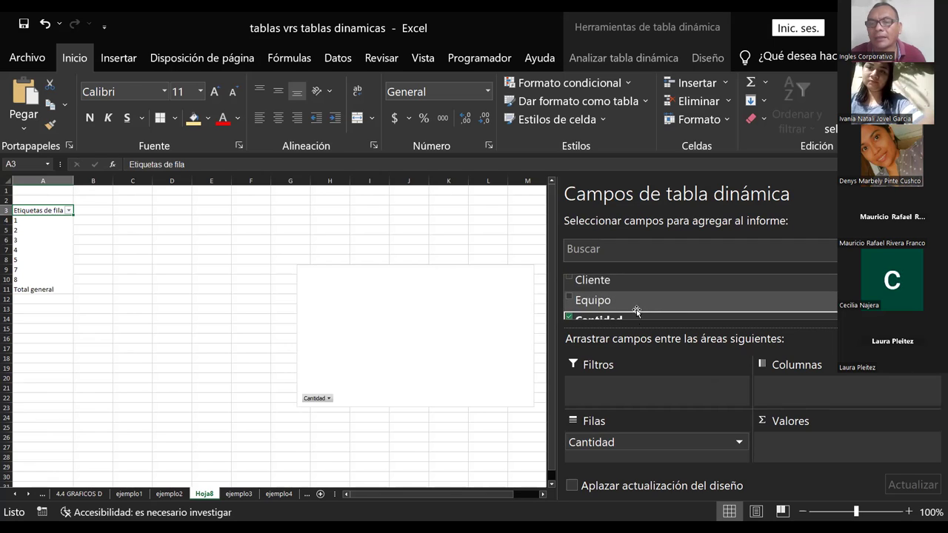
pyautogui.scroll(-1, 634, 300)
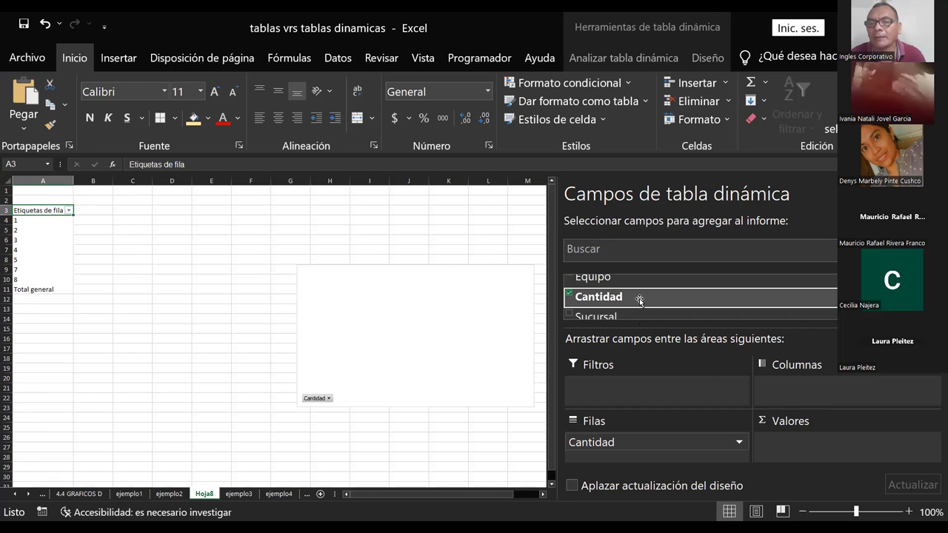
pyautogui.scroll(-1, 635, 302)
pyautogui.moveTo(635, 302)
pyautogui.mouseDown()
pyautogui.moveTo(644, 461)
pyautogui.moveTo(641, 453)
pyautogui.moveTo(807, 460)
pyautogui.moveTo(795, 449)
pyautogui.mouseUp()
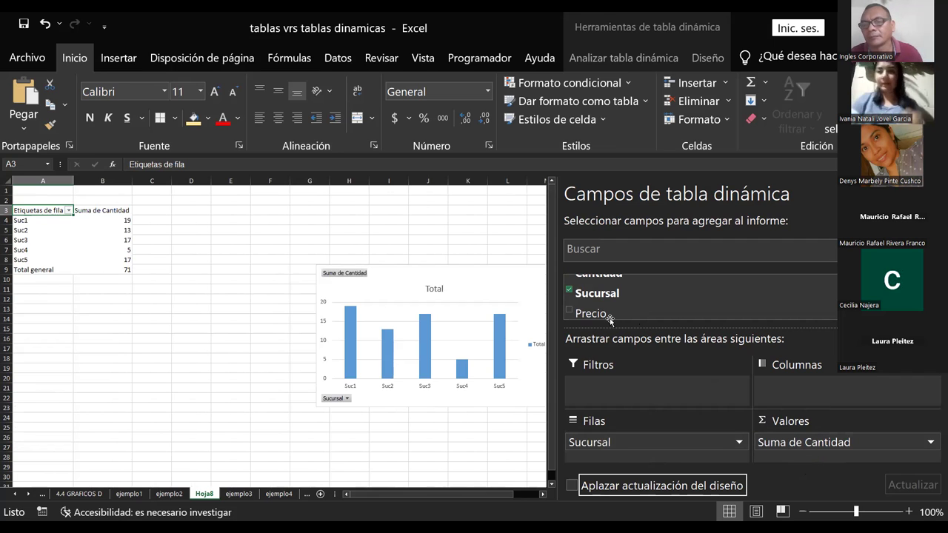
pyautogui.moveTo(595, 313)
pyautogui.mouseDown()
pyautogui.moveTo(805, 392)
pyautogui.moveTo(797, 397)
pyautogui.mouseUp()
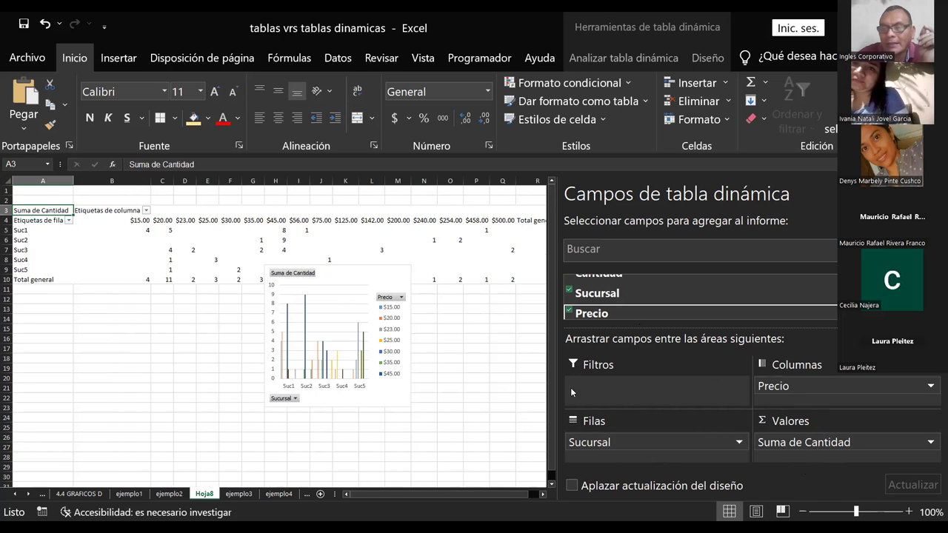
pyautogui.click(305, 344)
# Step: Widen the pivot chart on both sides, narrow the field list and move the chart below the table
pyautogui.moveTo(263, 336); pyautogui.dragTo(95, 374)
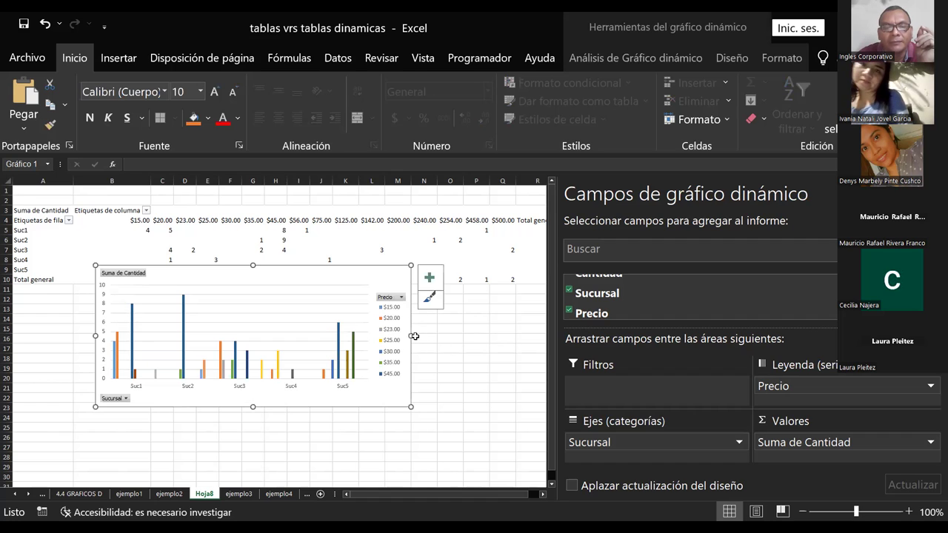
pyautogui.moveTo(411, 335); pyautogui.dragTo(459, 336)
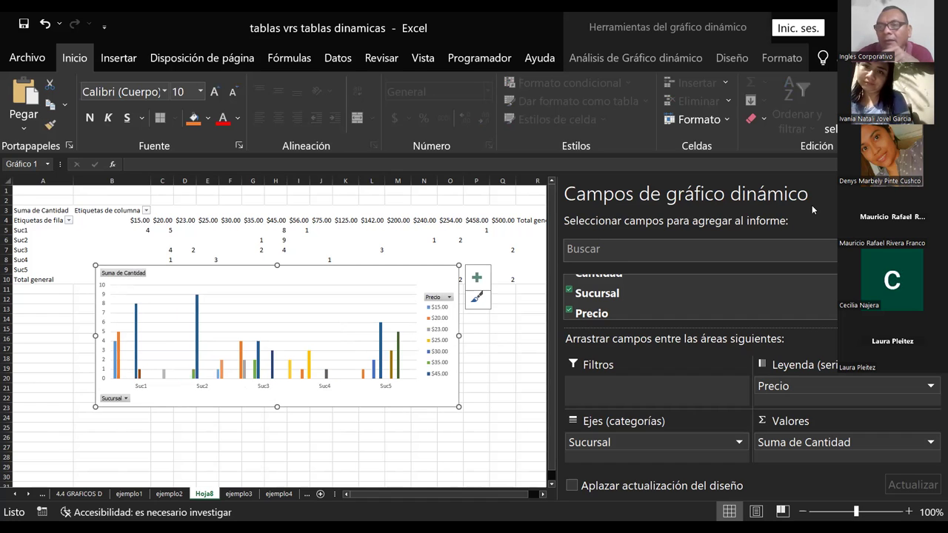
pyautogui.moveTo(558, 268); pyautogui.dragTo(719, 303)
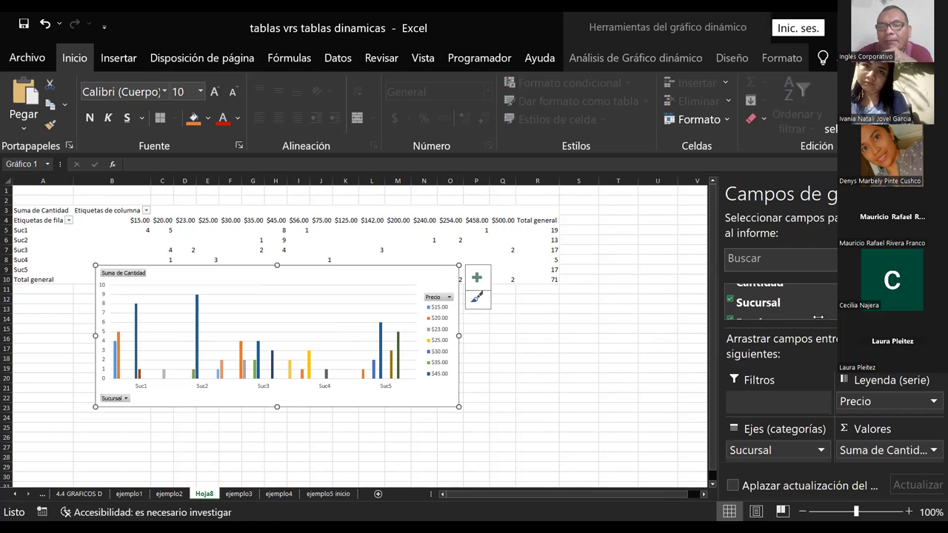
pyautogui.moveTo(375, 267); pyautogui.dragTo(450, 322)
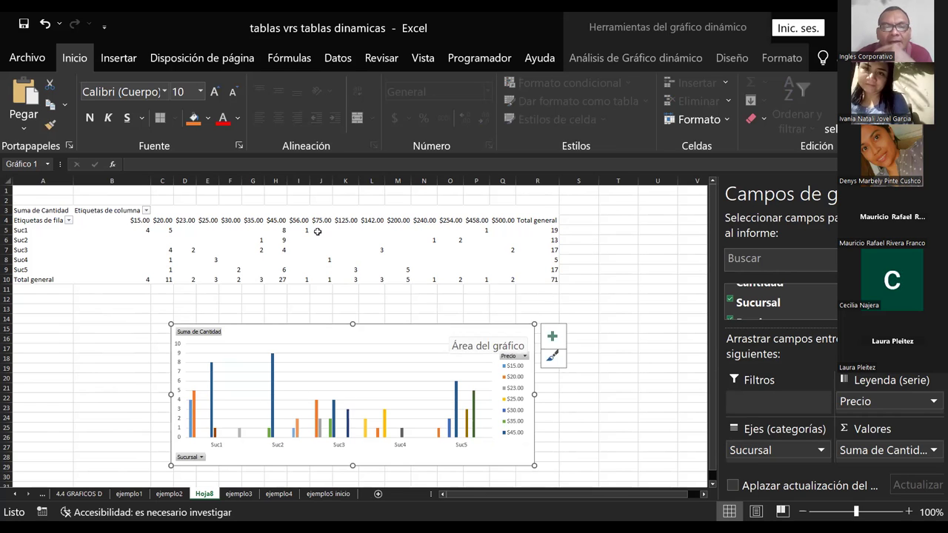
pyautogui.click(262, 252)
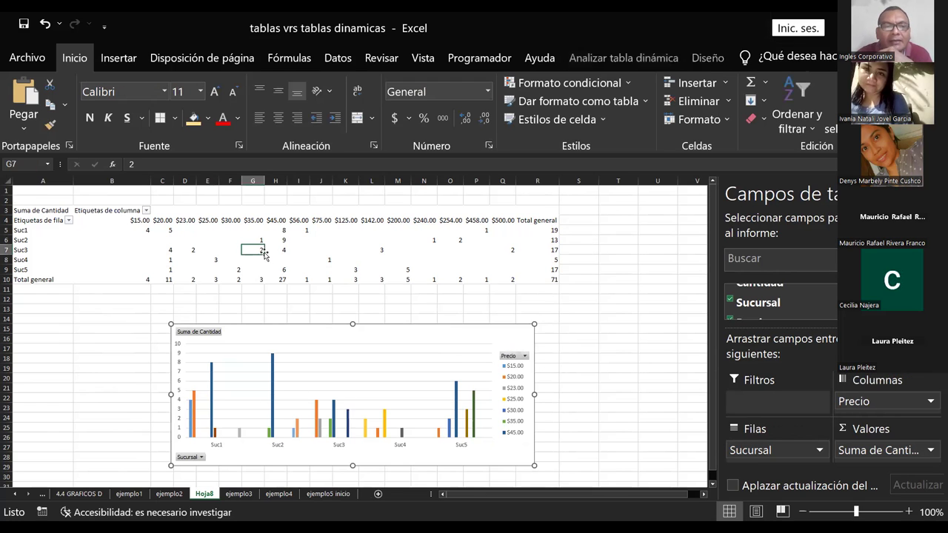
pyautogui.click(323, 412)
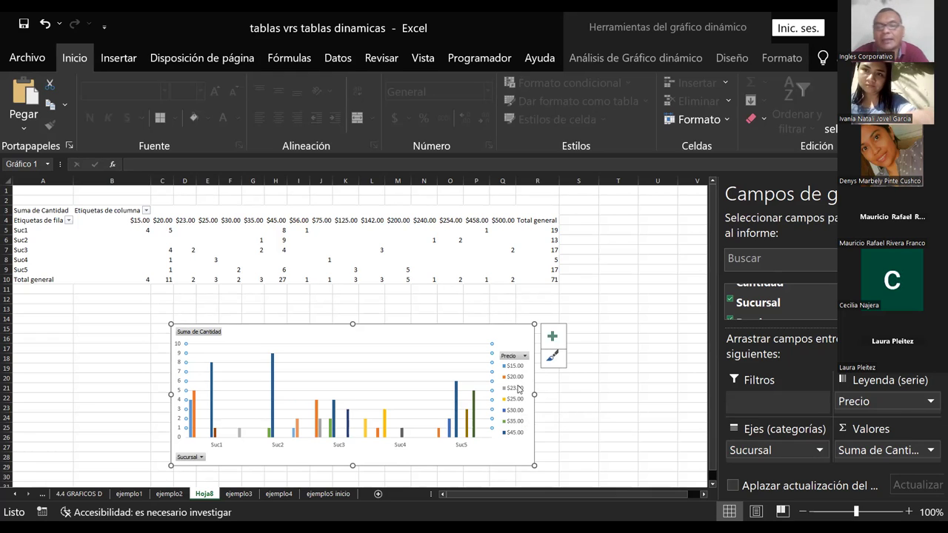
pyautogui.click(435, 330)
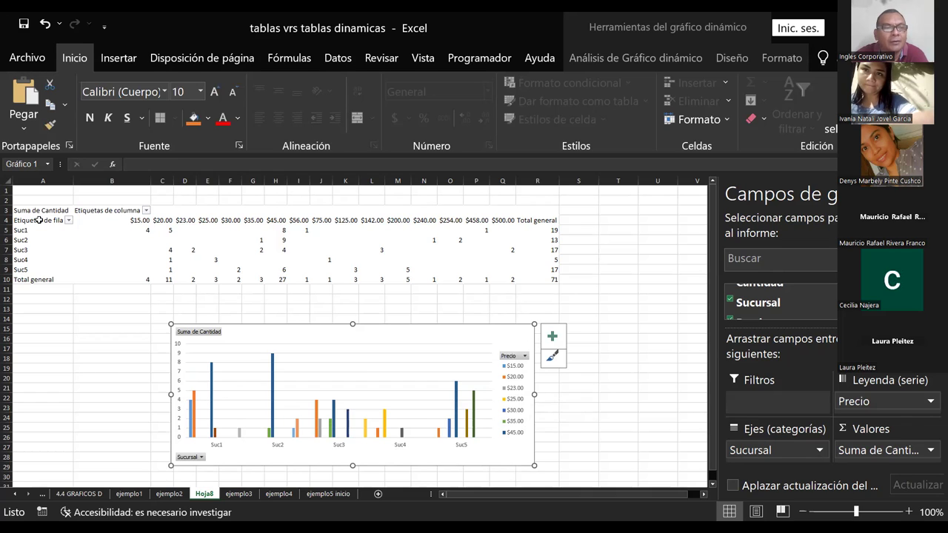
# Step: Widen column C so the $15.00–$500.00 Precio headers show, then select pivot range B4:R11
pyautogui.moveTo(38, 219); pyautogui.dragTo(551, 289)
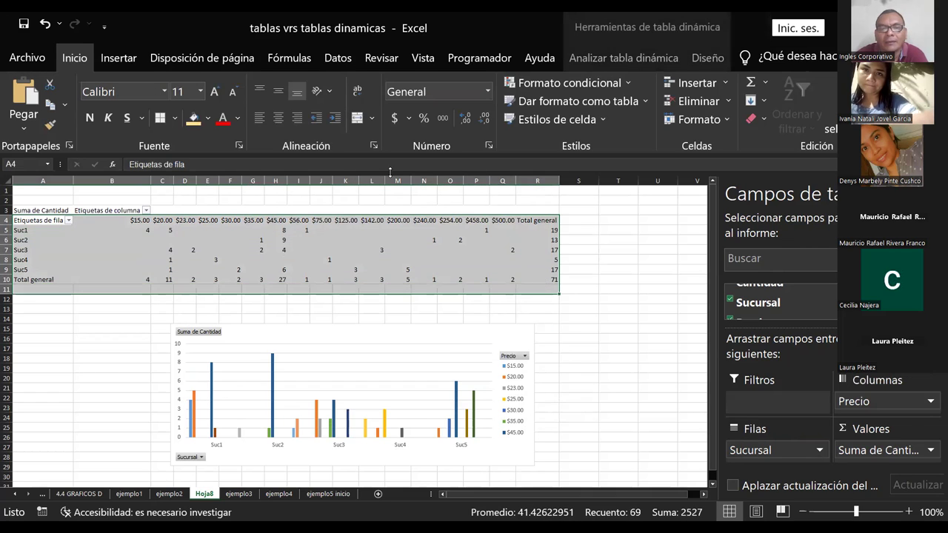
pyautogui.click(279, 89)
pyautogui.click(278, 88)
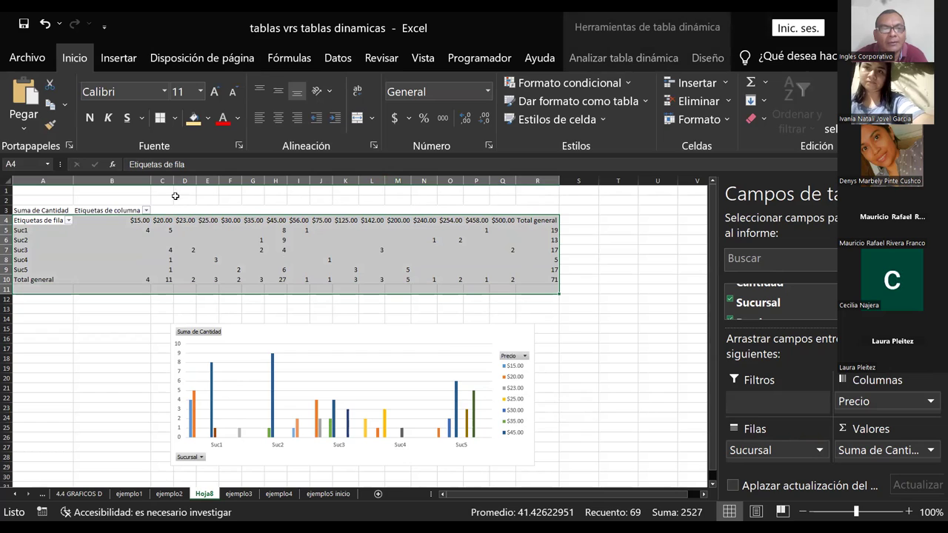
pyautogui.moveTo(172, 184); pyautogui.dragTo(277, 183)
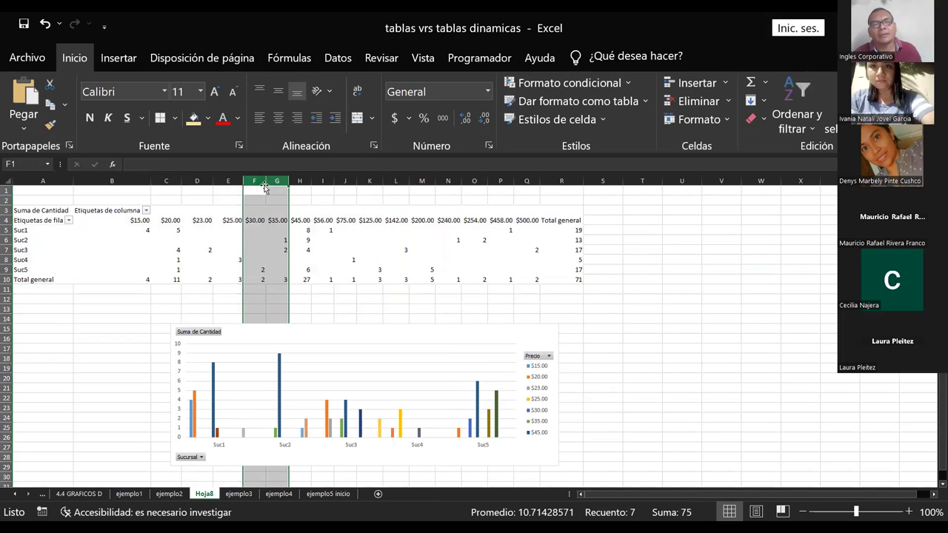
pyautogui.click(387, 317)
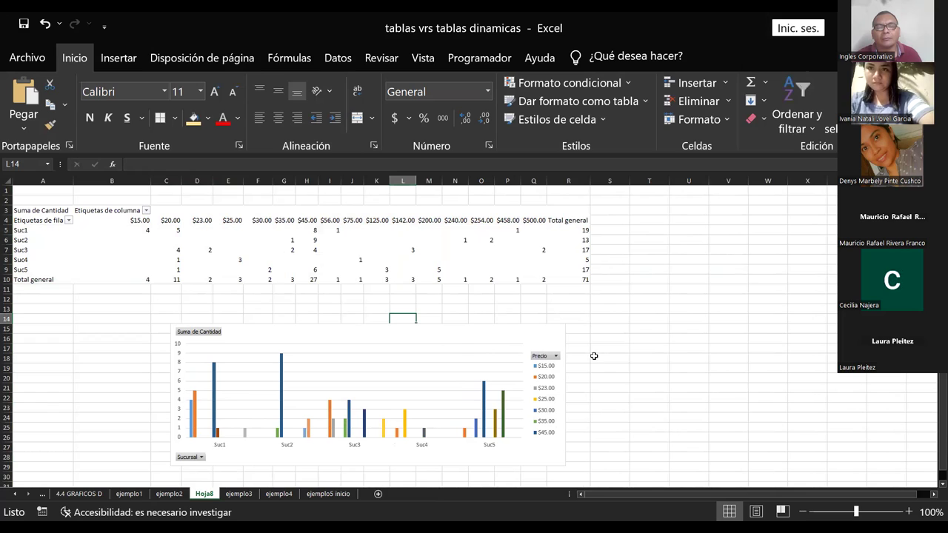
pyautogui.click(326, 240)
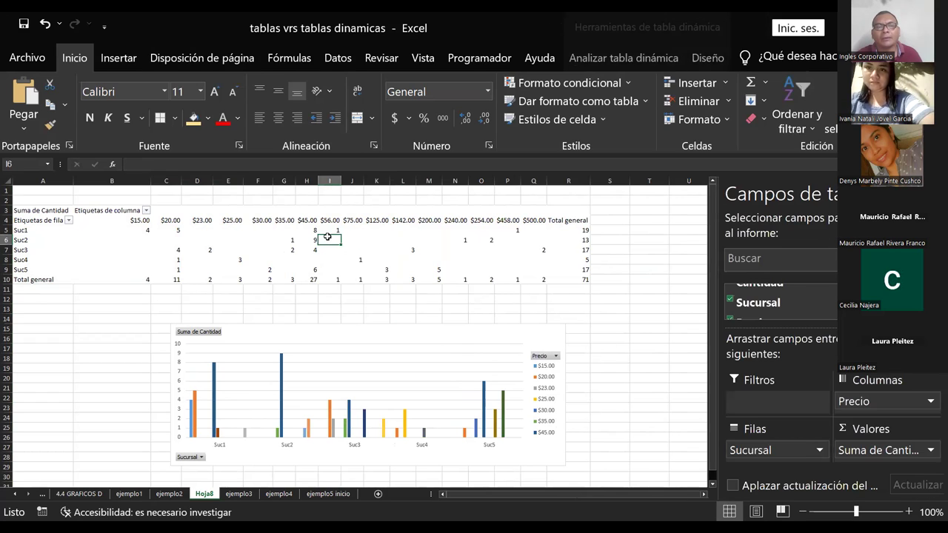
pyautogui.moveTo(141, 221); pyautogui.dragTo(585, 290)
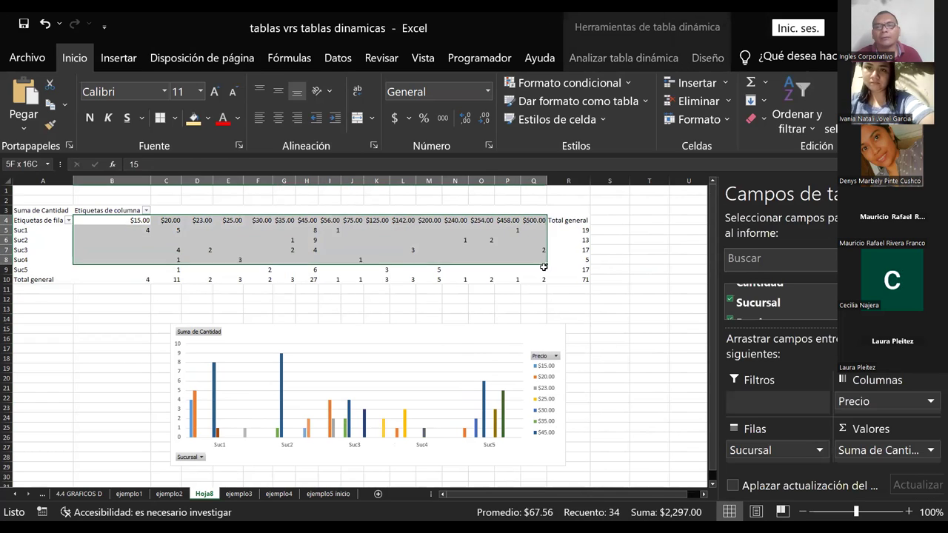
# Step: Format the selected pivot values as Moneda with 2 decimals and Símbolo Ninguno
pyautogui.rightClick(332, 285)
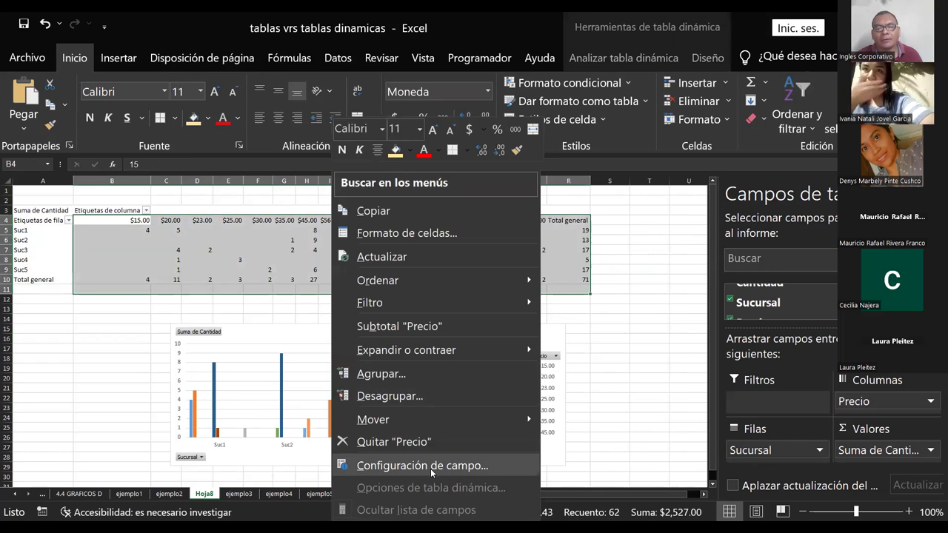
pyautogui.click(421, 234)
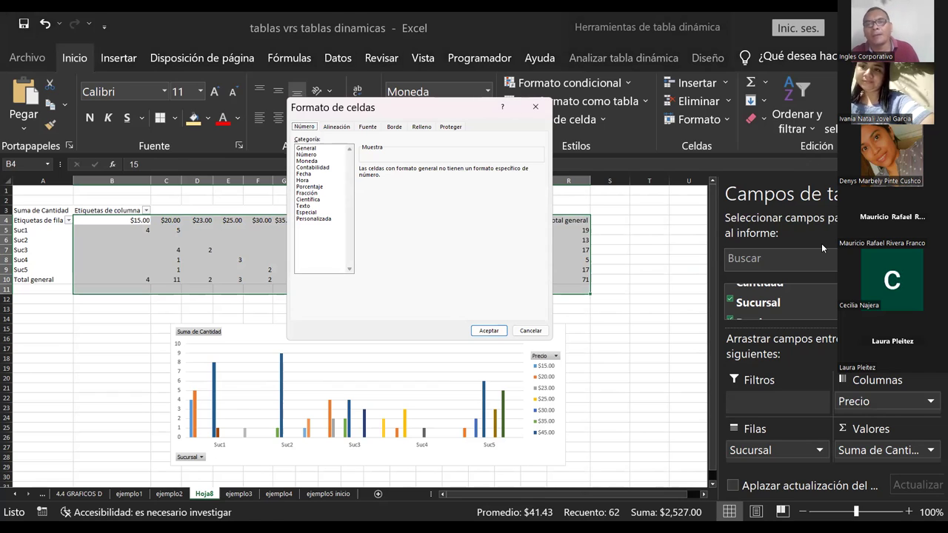
pyautogui.moveTo(434, 110); pyautogui.dragTo(811, 187)
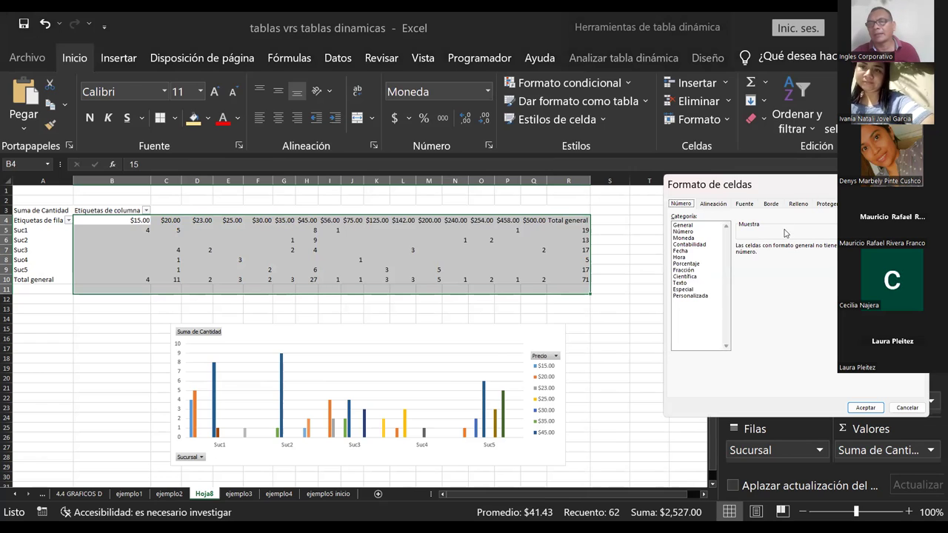
pyautogui.click(678, 238)
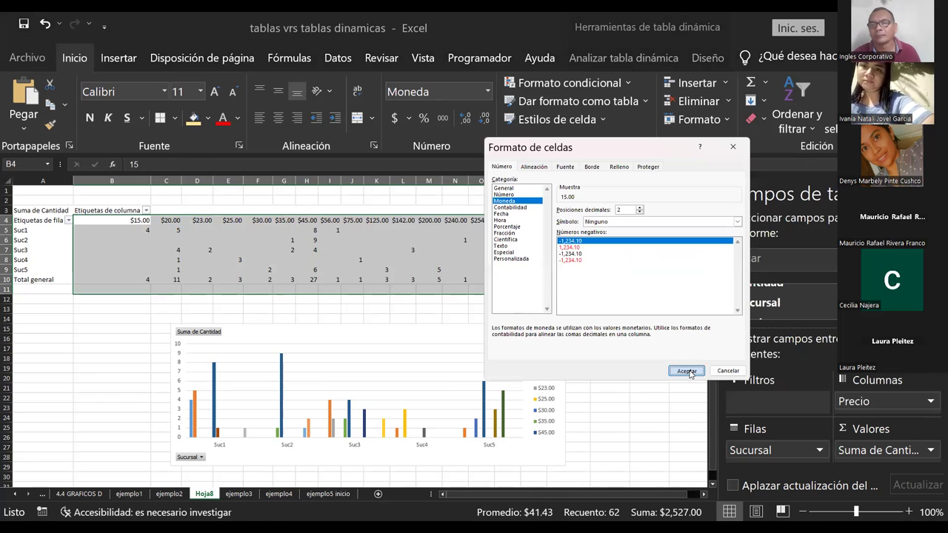
pyautogui.click(687, 371)
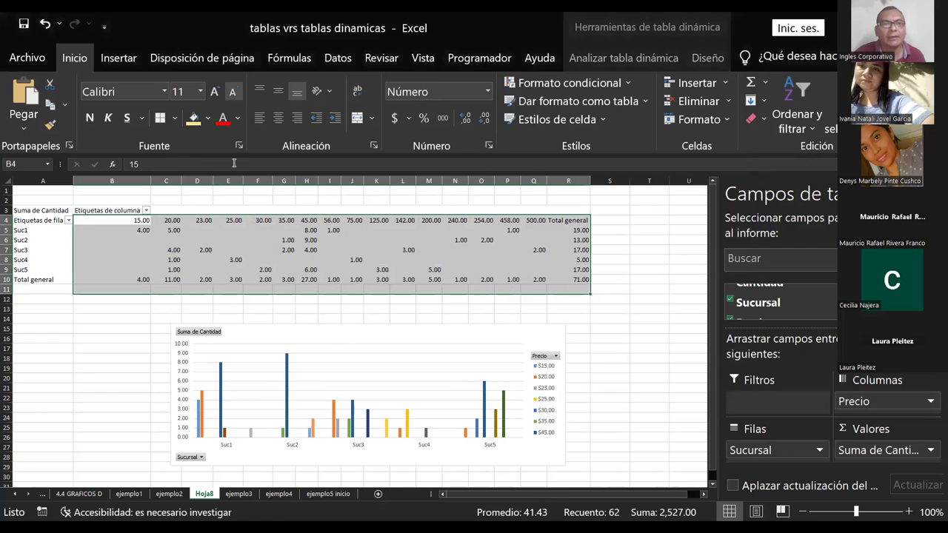
# Step: Center the pivot values vertically and delete the pivot chart from Hoja8
pyautogui.click(278, 92)
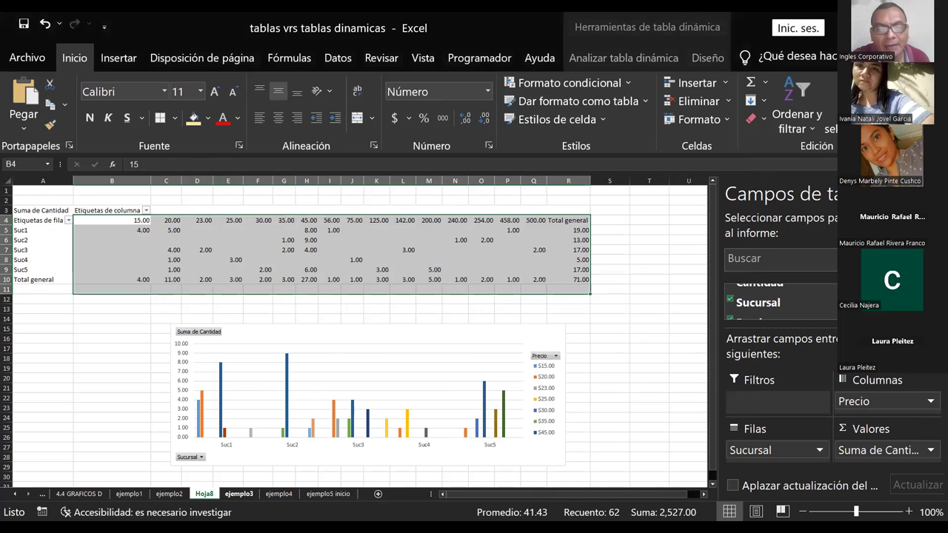
pyautogui.click(288, 418)
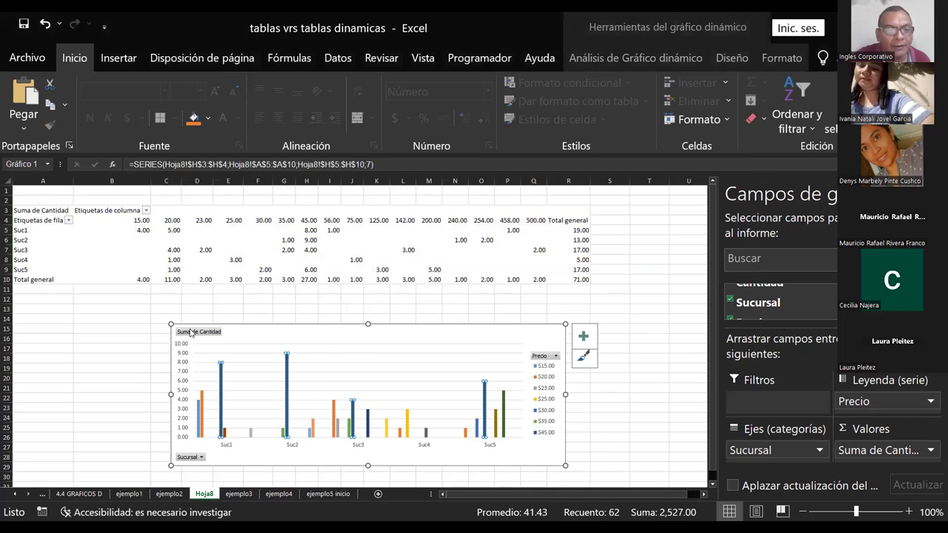
pyautogui.click(191, 333)
pyautogui.click(200, 458)
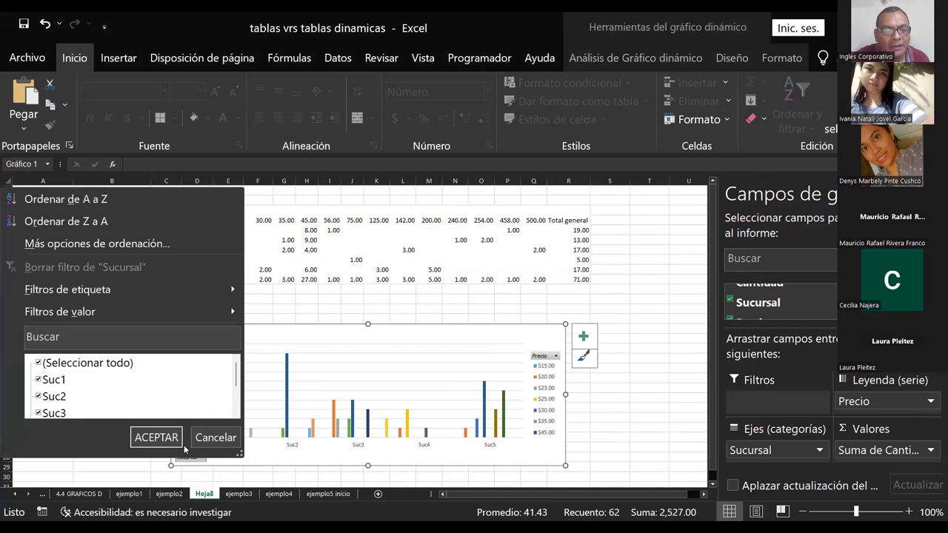
pyautogui.click(162, 439)
pyautogui.click(95, 359)
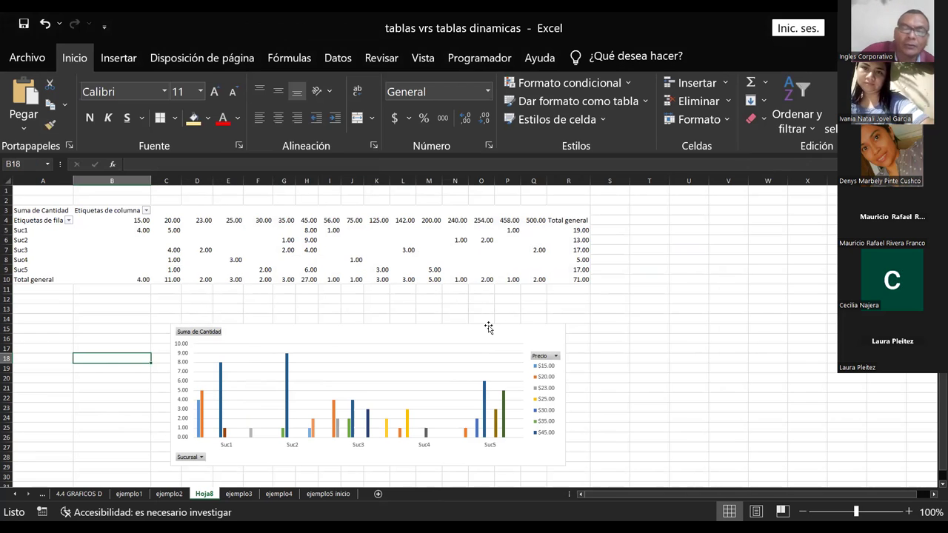
pyautogui.click(414, 366)
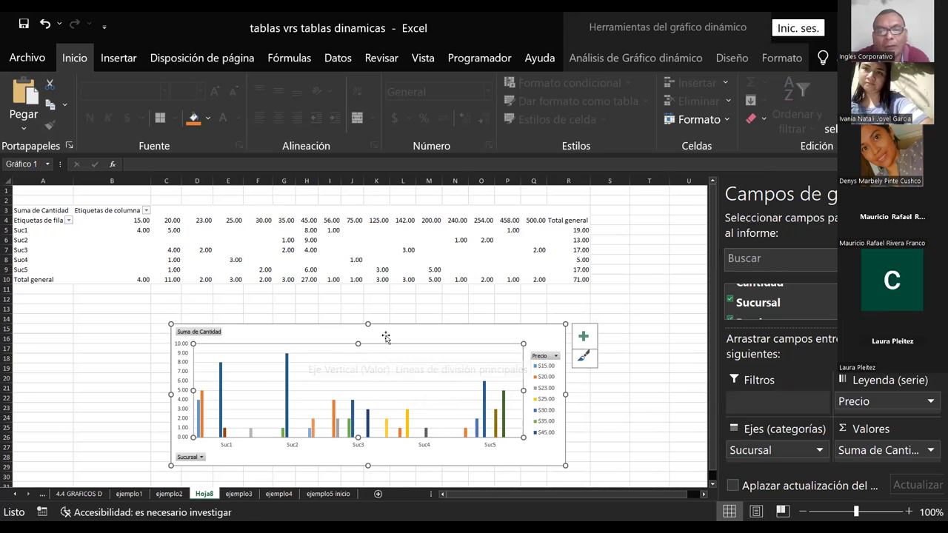
pyautogui.click(433, 329)
pyautogui.press('Delete')
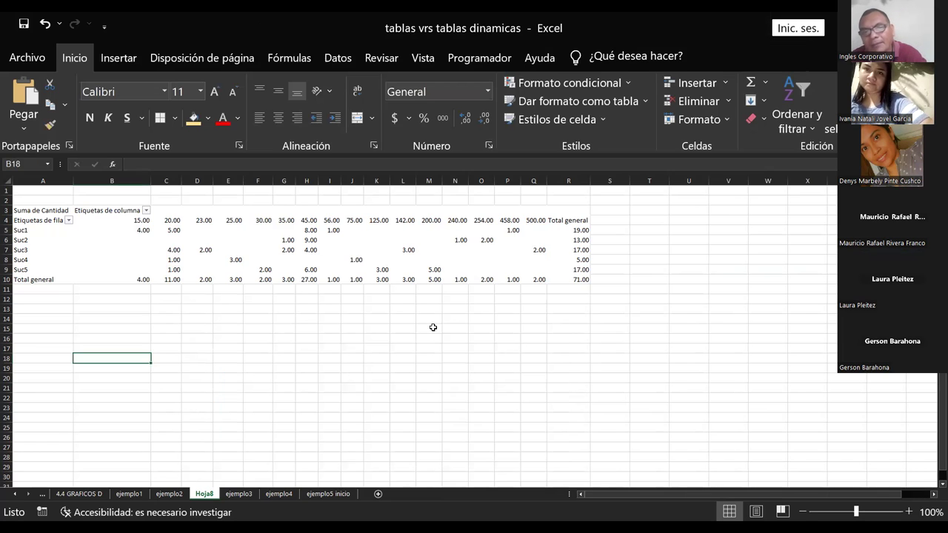
# Step: Add Suma de Total beside Suma de Cantidad and put Cliente in Filtros, set to (Todas)
pyautogui.click(330, 239)
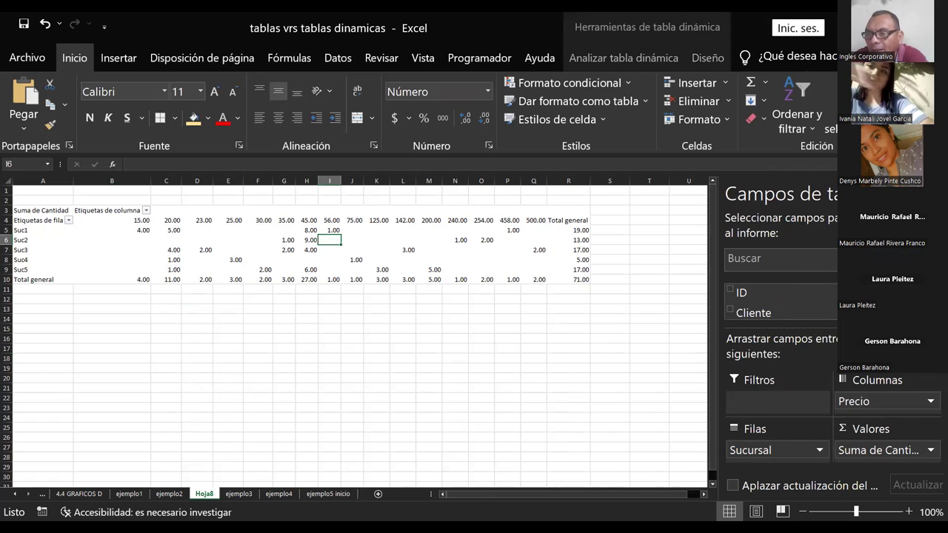
pyautogui.scroll(-2, 778, 302)
pyautogui.scroll(1, 778, 302)
pyautogui.scroll(-2, 778, 302)
pyautogui.scroll(-2, 778, 302)
pyautogui.scroll(-1, 777, 302)
pyautogui.scroll(-1, 777, 303)
pyautogui.scroll(-1, 778, 302)
pyautogui.scroll(3, 778, 302)
pyautogui.scroll(1, 777, 302)
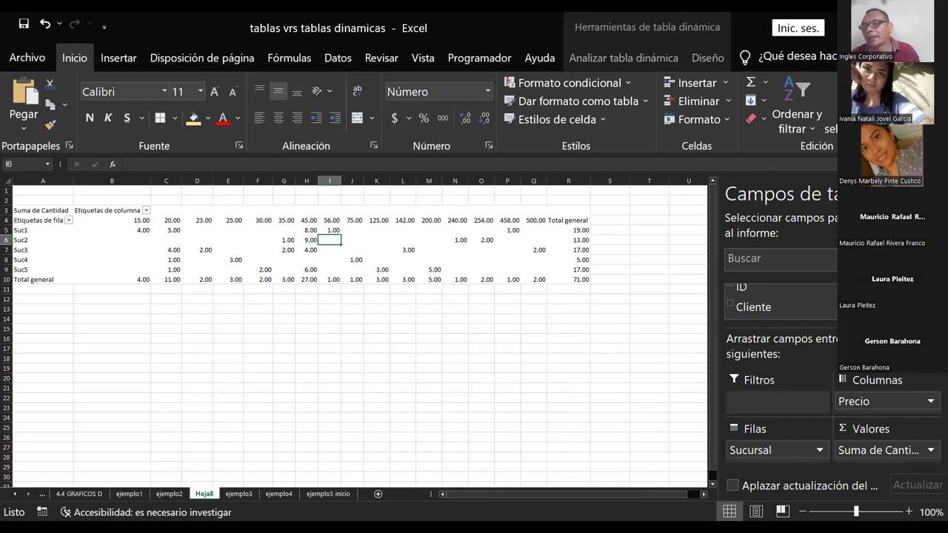
pyautogui.scroll(-1, 777, 303)
pyautogui.scroll(-1, 778, 302)
pyautogui.scroll(-1, 777, 302)
pyautogui.scroll(-1, 777, 302)
pyautogui.scroll(-1, 777, 302)
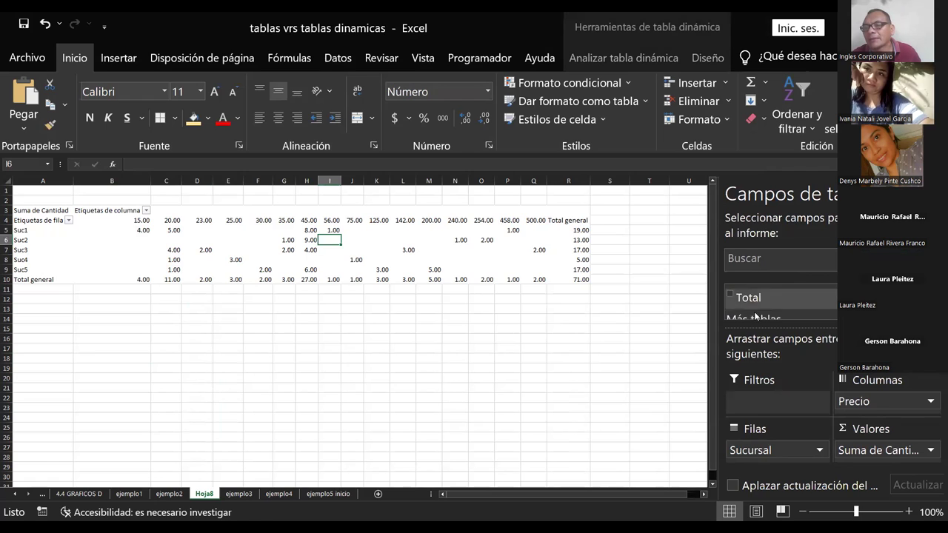
pyautogui.moveTo(752, 299); pyautogui.dragTo(880, 453)
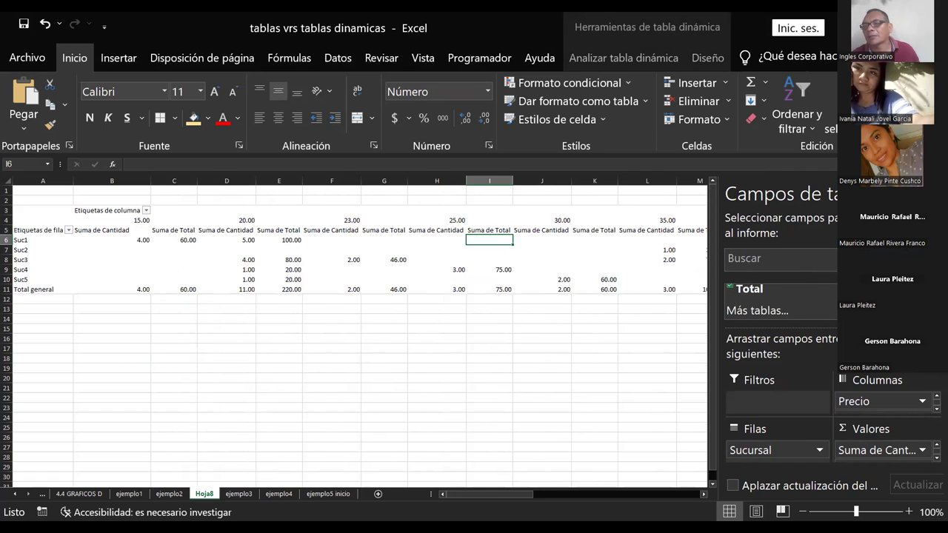
pyautogui.scroll(3, 777, 300)
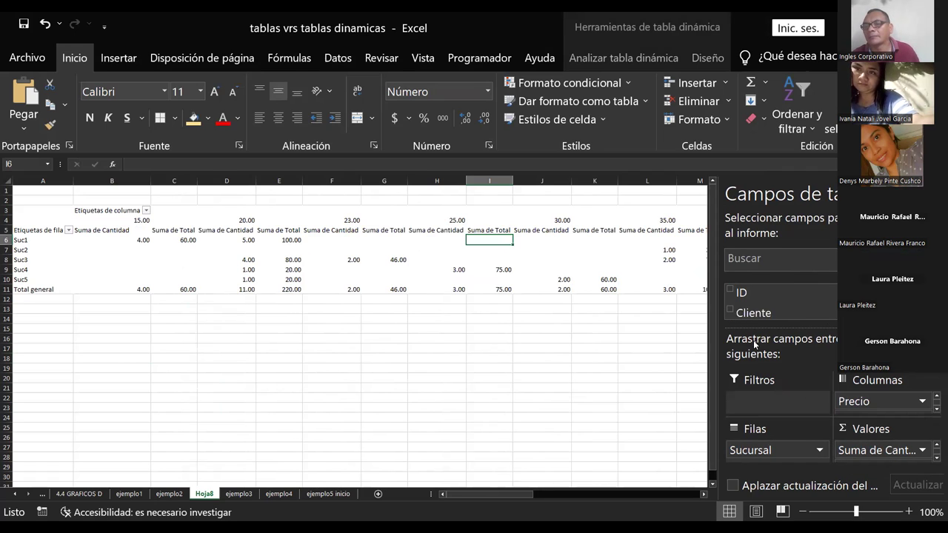
pyautogui.moveTo(770, 317)
pyautogui.mouseDown()
pyautogui.moveTo(766, 421)
pyautogui.moveTo(773, 407)
pyautogui.mouseUp()
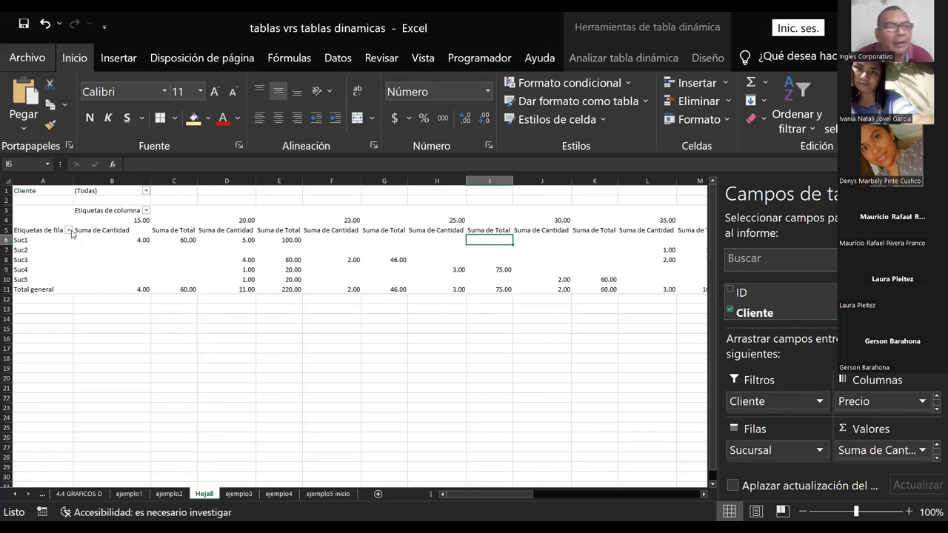
# Step: Filter Cliente to two chosen clients (Varios elementos), leaving Suc2 and Suc3 with Total 554.00
pyautogui.click(50, 192)
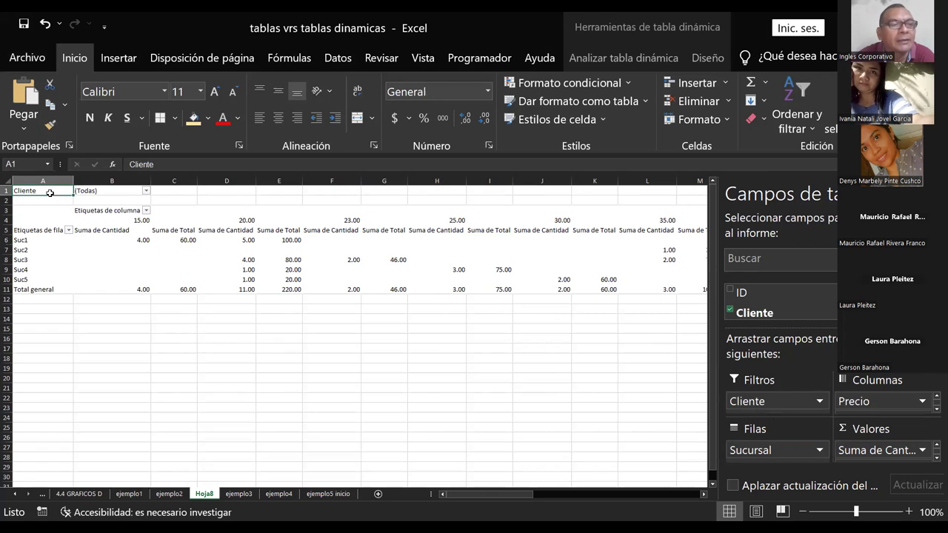
pyautogui.click(146, 191)
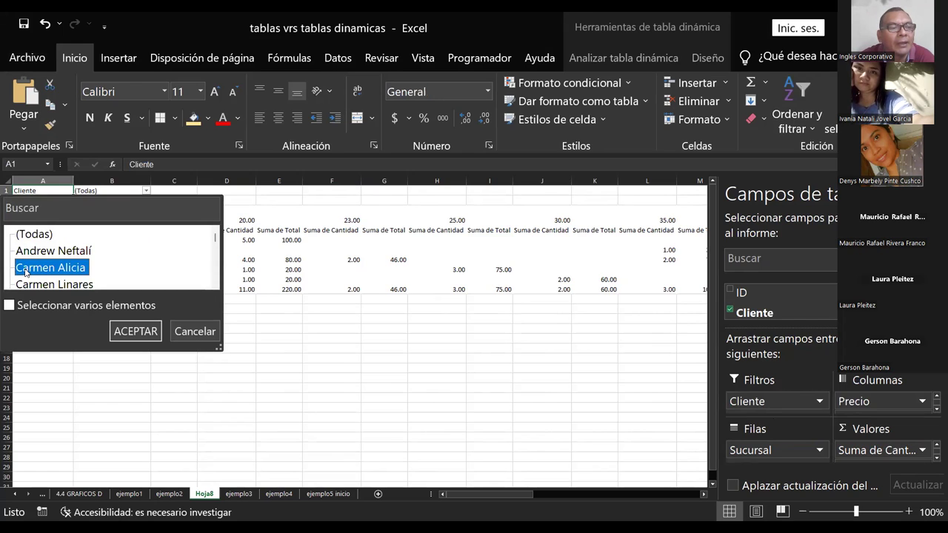
pyautogui.scroll(-2, 67, 271)
pyautogui.scroll(2, 82, 271)
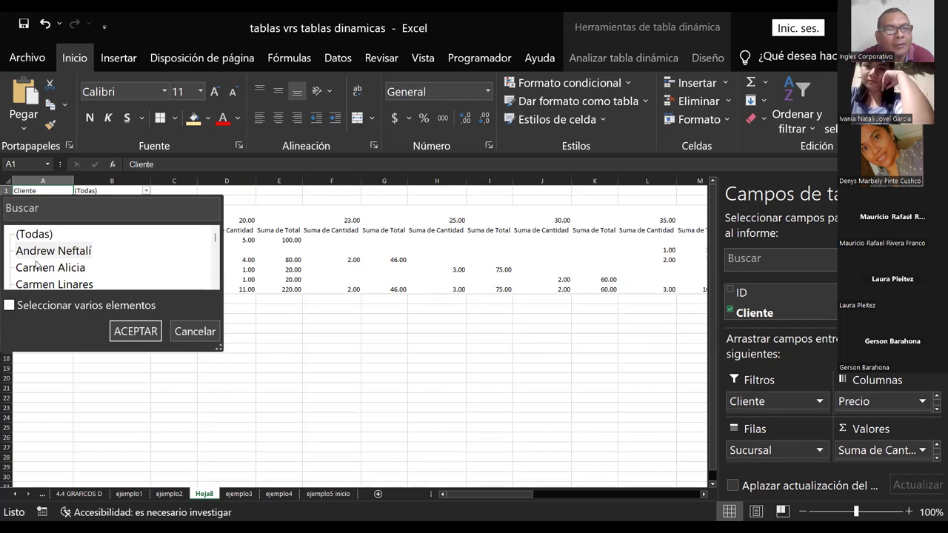
pyautogui.click(37, 266)
pyautogui.click(9, 305)
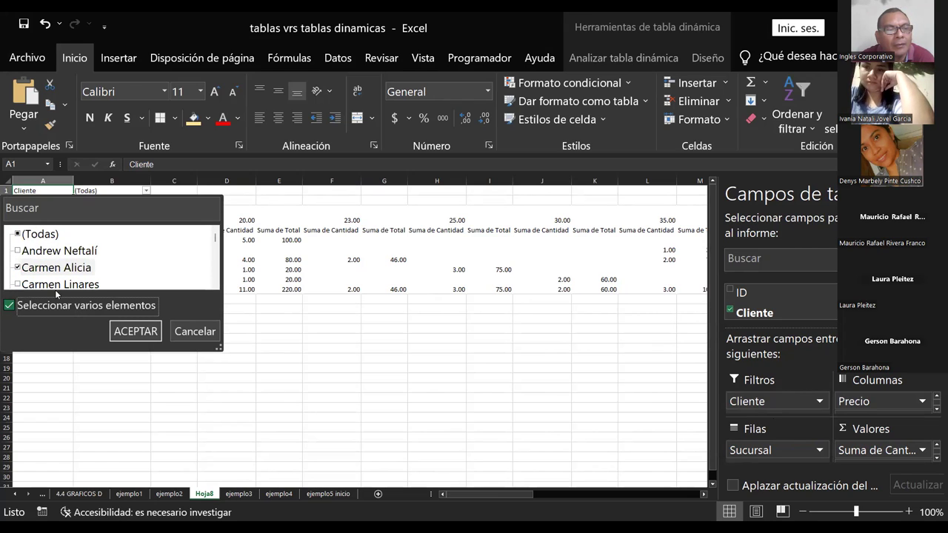
pyautogui.scroll(-1, 65, 285)
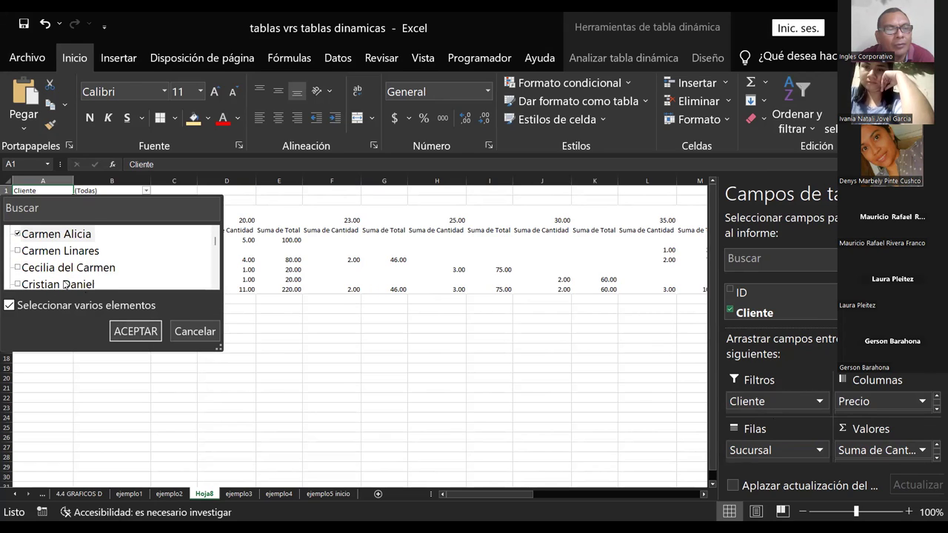
pyautogui.click(45, 267)
pyautogui.click(18, 271)
pyautogui.click(141, 333)
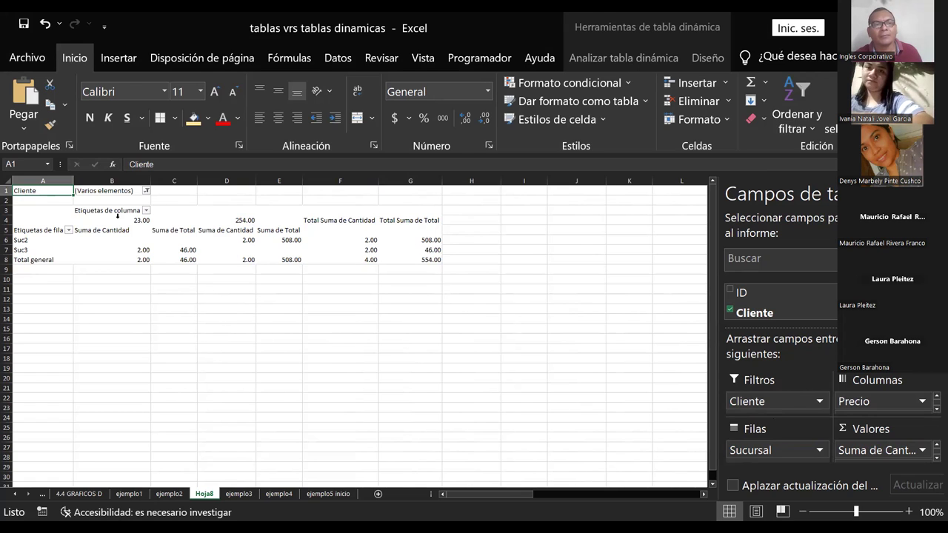
pyautogui.click(115, 221)
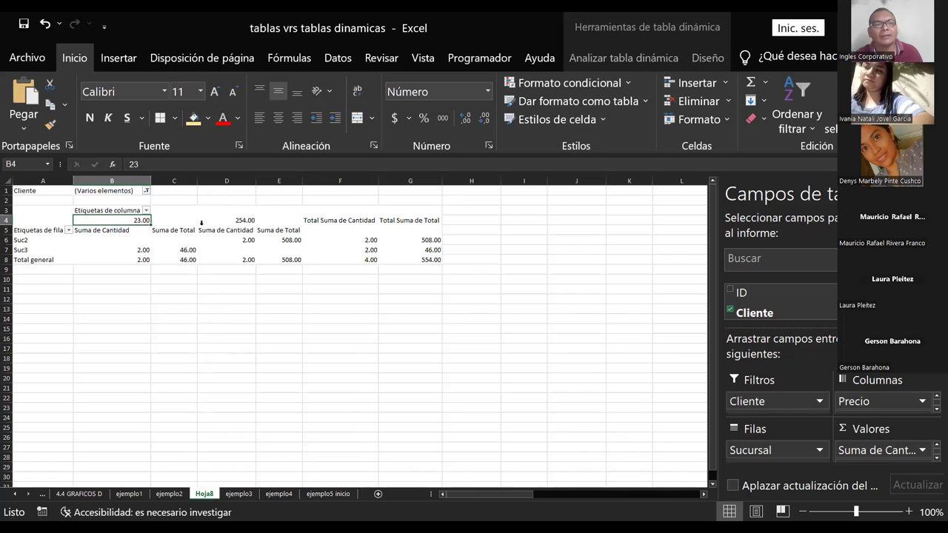
pyautogui.click(117, 179)
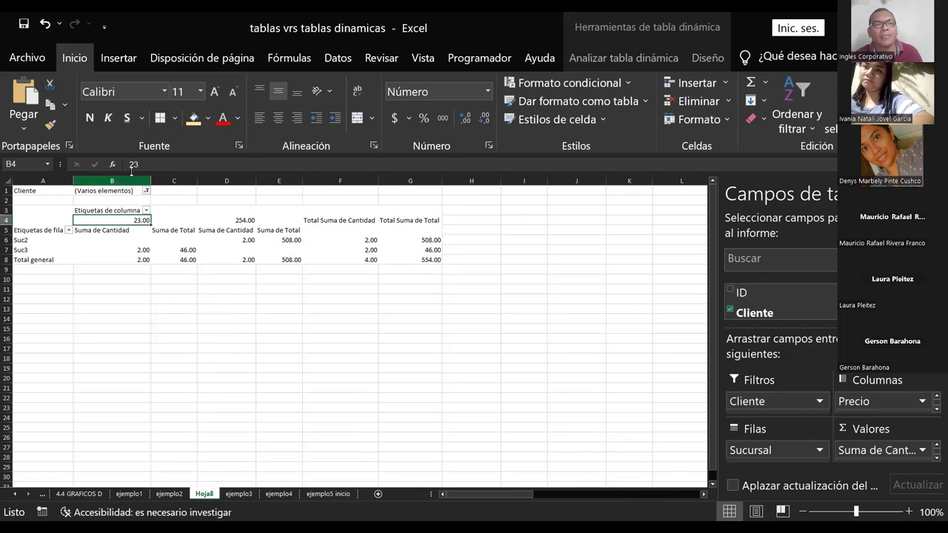
pyautogui.moveTo(109, 221)
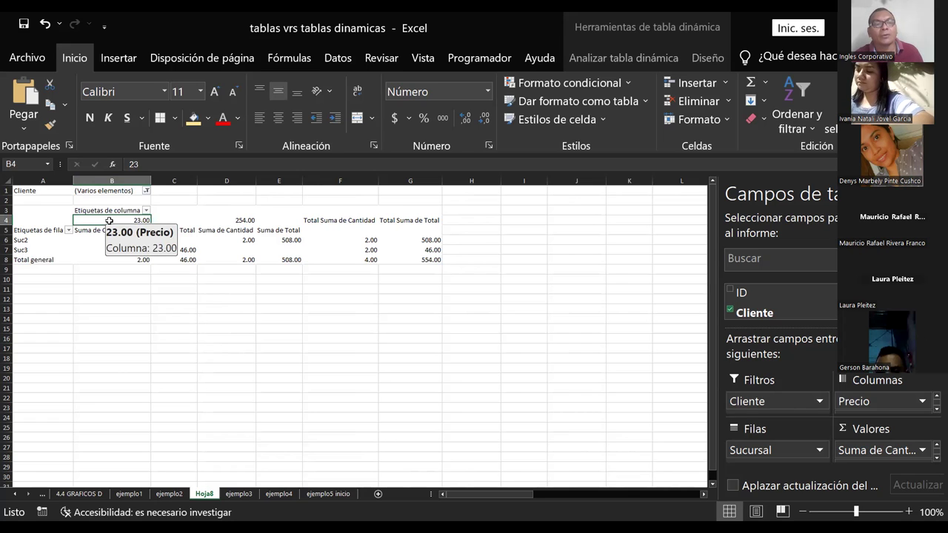
pyautogui.click(317, 329)
pyautogui.click(285, 240)
pyautogui.click(281, 260)
pyautogui.click(371, 259)
pyautogui.click(372, 269)
pyautogui.click(429, 250)
pyautogui.click(428, 261)
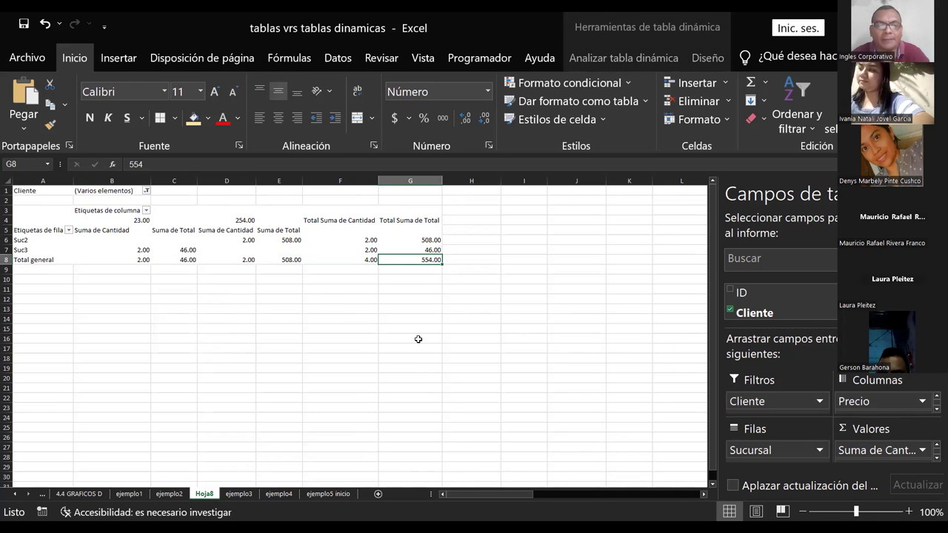
pyautogui.click(418, 339)
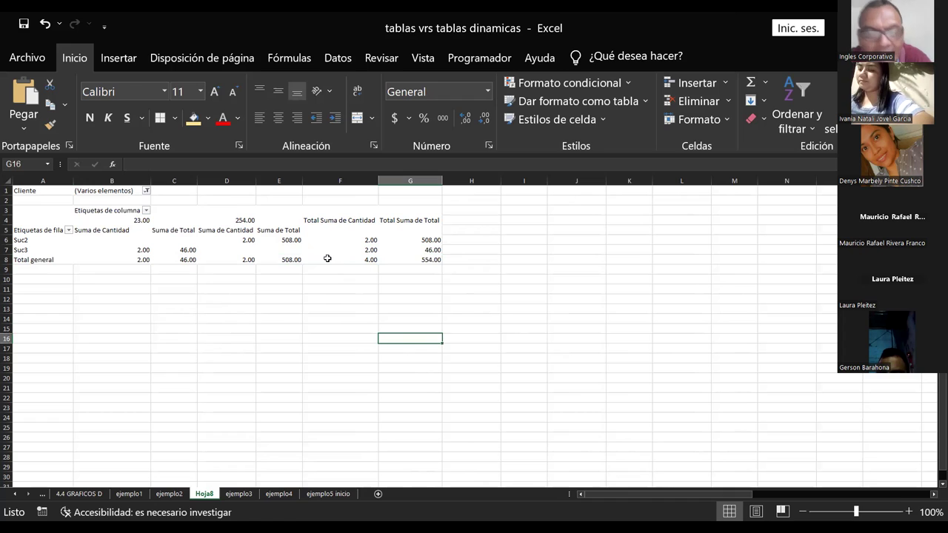
pyautogui.moveTo(327, 258)
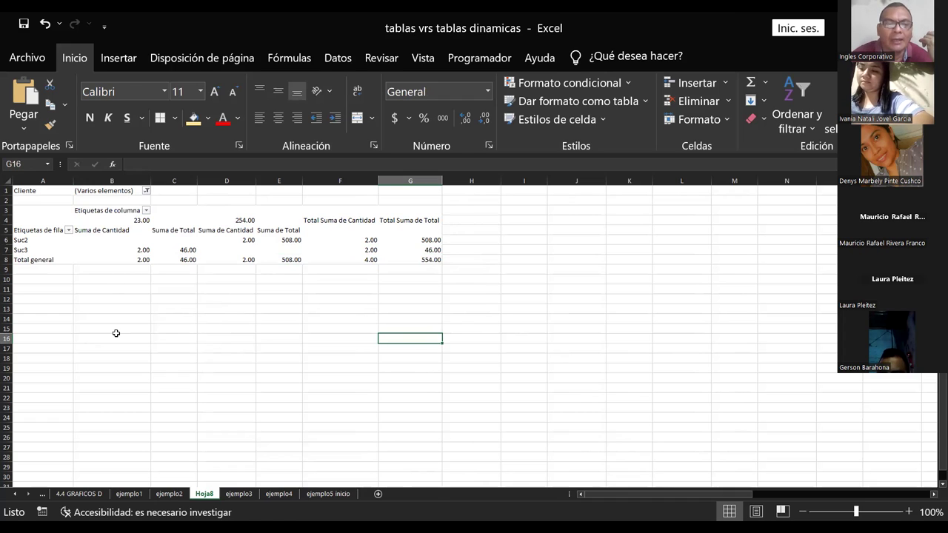
pyautogui.click(183, 322)
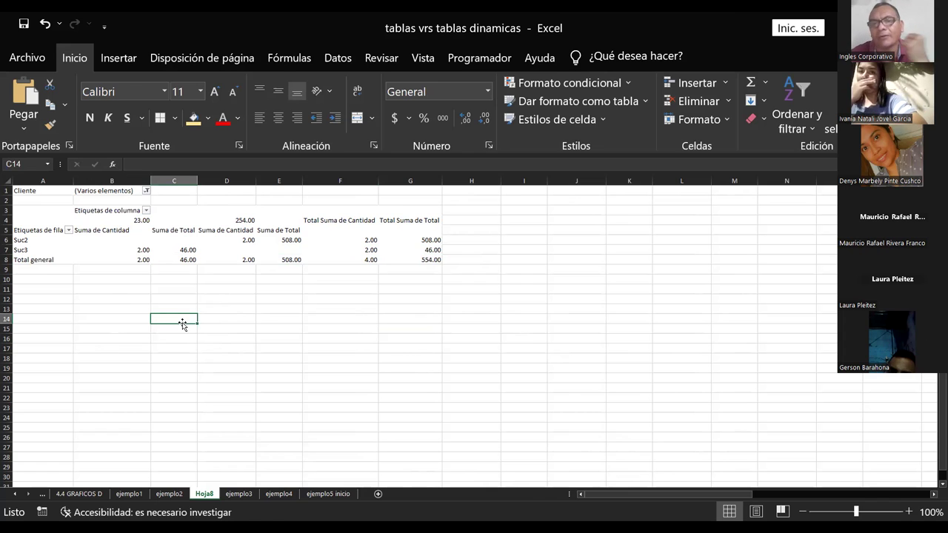
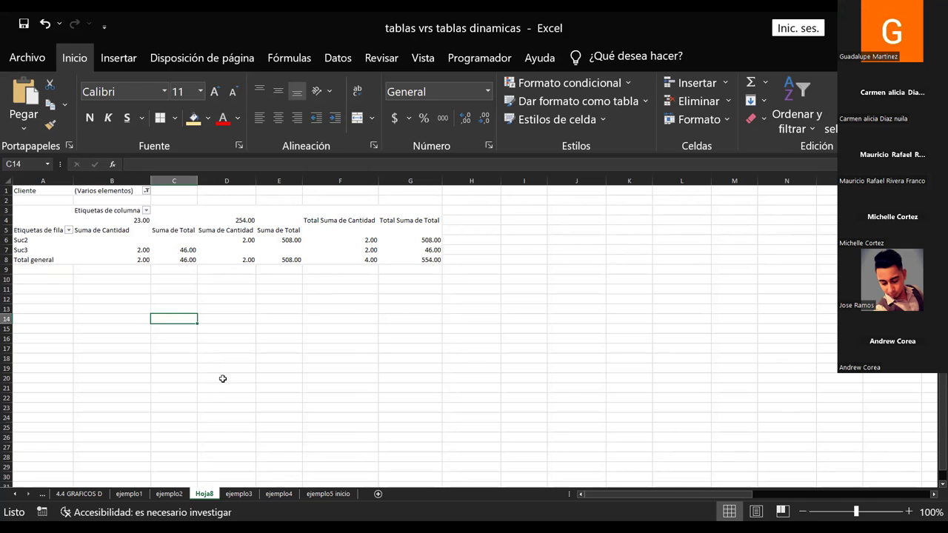
# Step: Choose Eliminar on the Hoja8 pivot sheet's tab to request its deletion
pyautogui.click(299, 242)
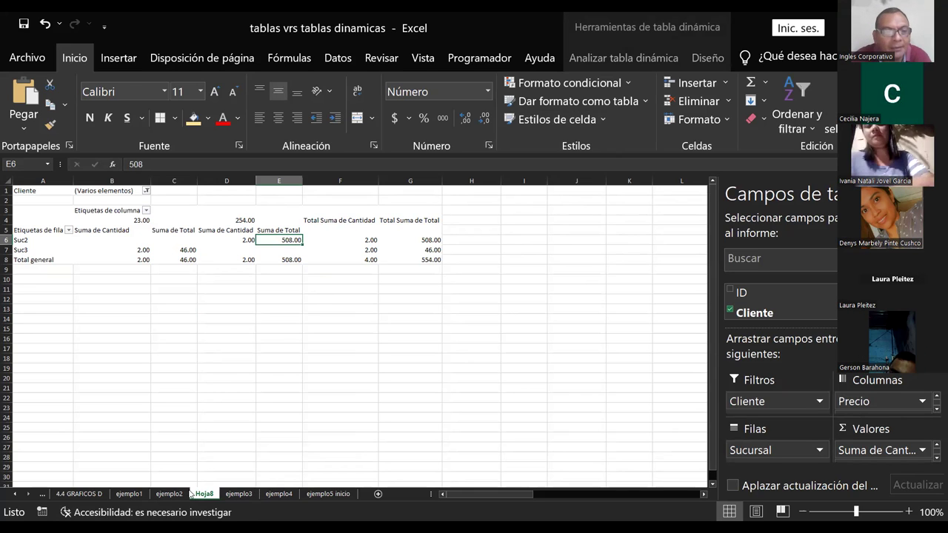
pyautogui.click(238, 494)
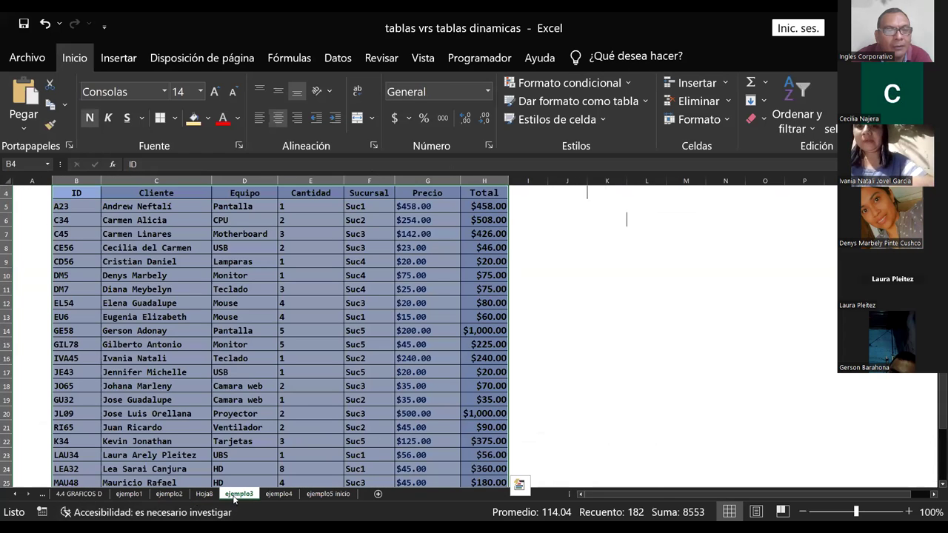
pyautogui.click(199, 494)
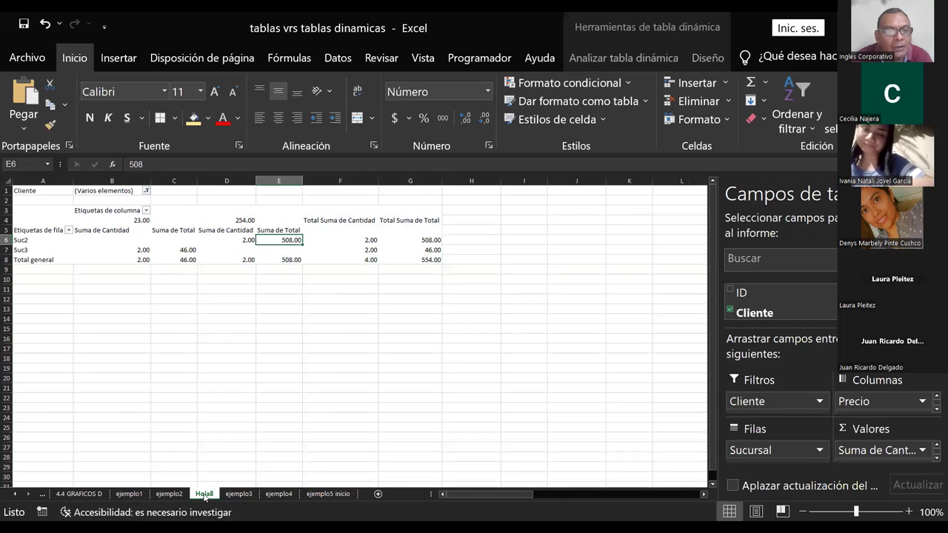
pyautogui.rightClick(205, 495)
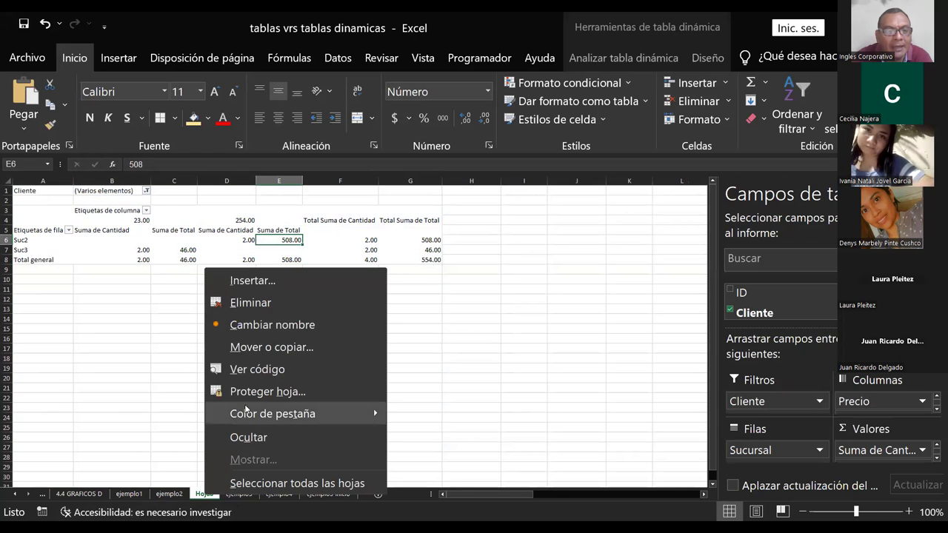
pyautogui.click(250, 303)
# Step: Confirm deleting Hoja8, browse sheets ejemplo1–ejemplo3, and open the ejemplo4 grades sheet
pyautogui.click(458, 311)
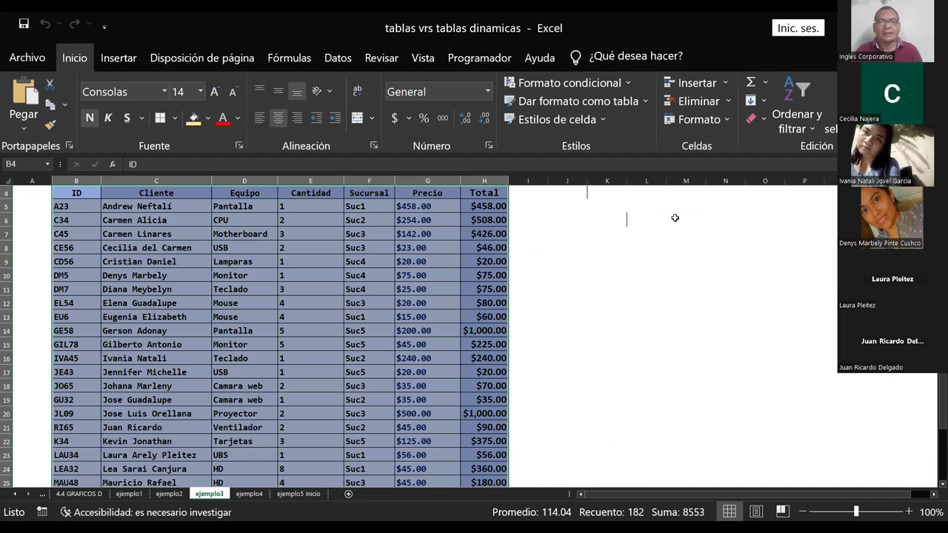
pyautogui.click(126, 493)
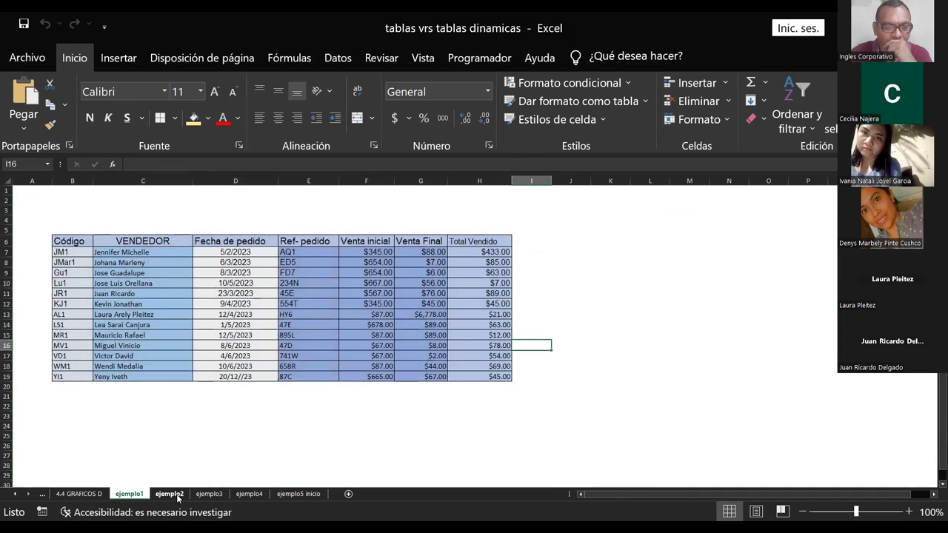
pyautogui.click(172, 494)
pyautogui.click(209, 494)
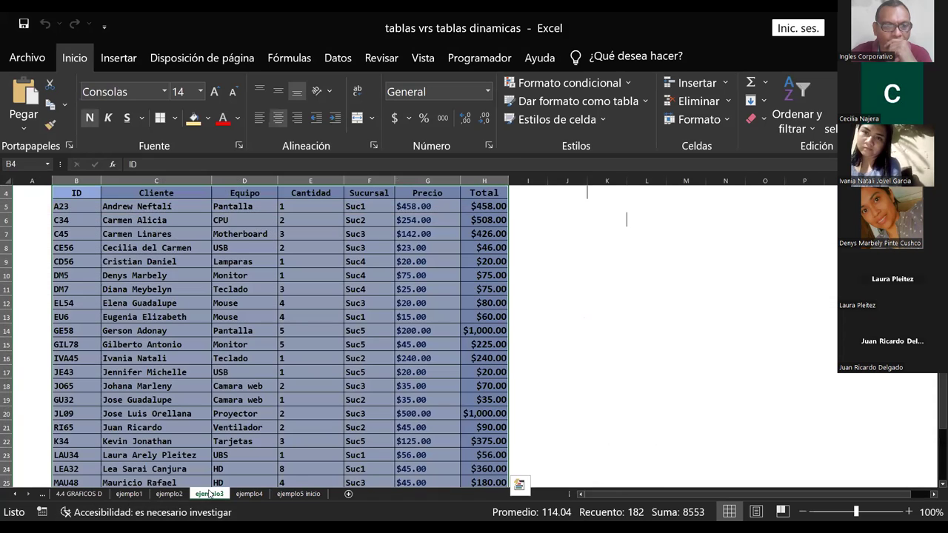
pyautogui.click(253, 496)
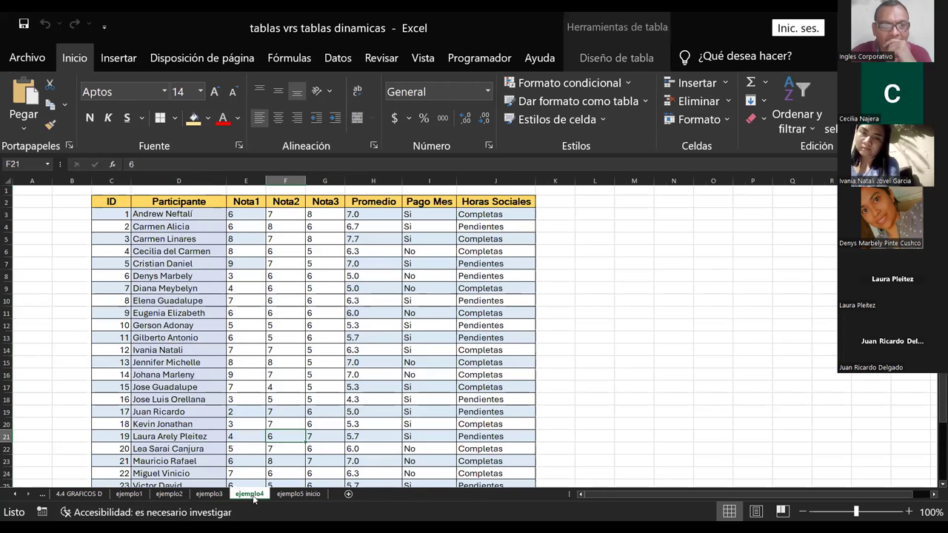
pyautogui.click(657, 302)
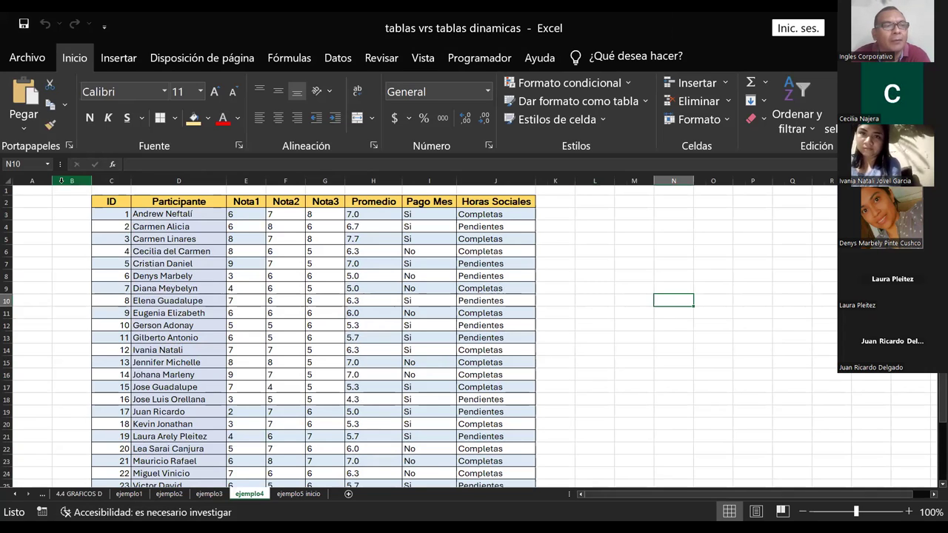
# Step: Delete the empty columns A and B with Ctrl+minus
pyautogui.moveTo(52, 181); pyautogui.dragTo(61, 179)
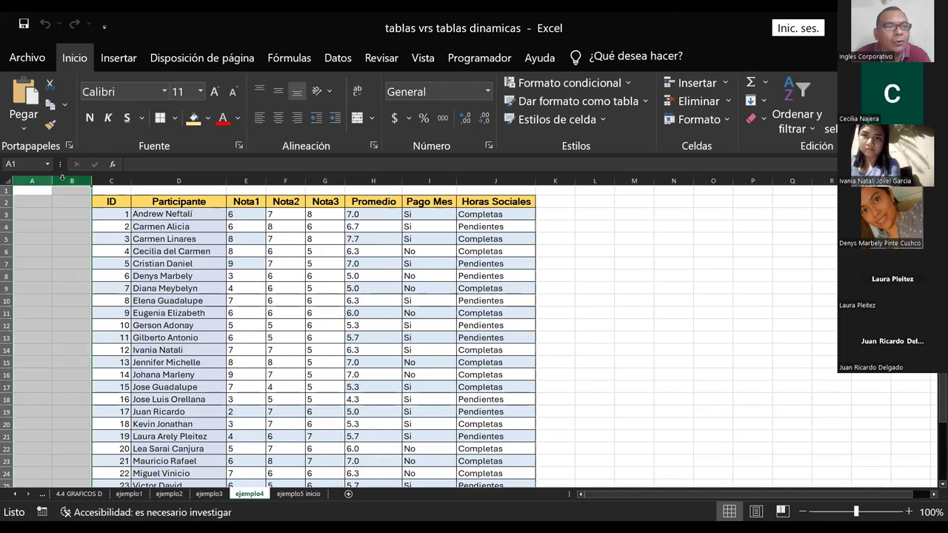
pyautogui.hotkey('ctrl', '-')
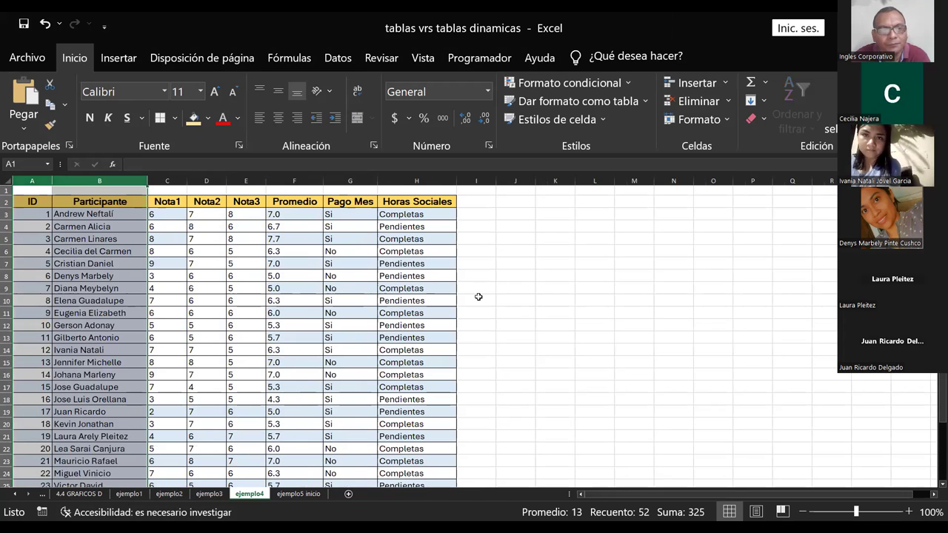
pyautogui.click(555, 297)
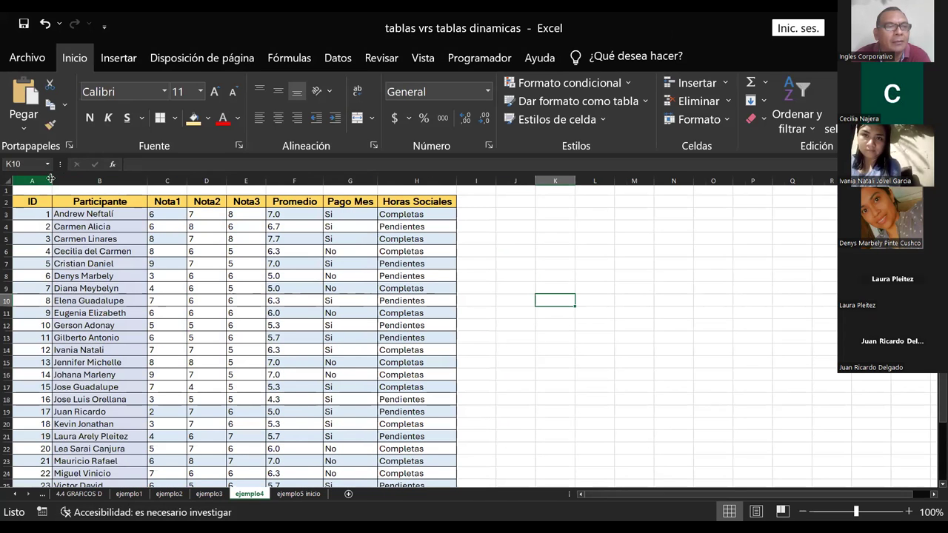
# Step: Resize the ID, Participante, Promedio and Horas Sociales columns to fit their contents
pyautogui.moveTo(50, 178); pyautogui.dragTo(42, 179)
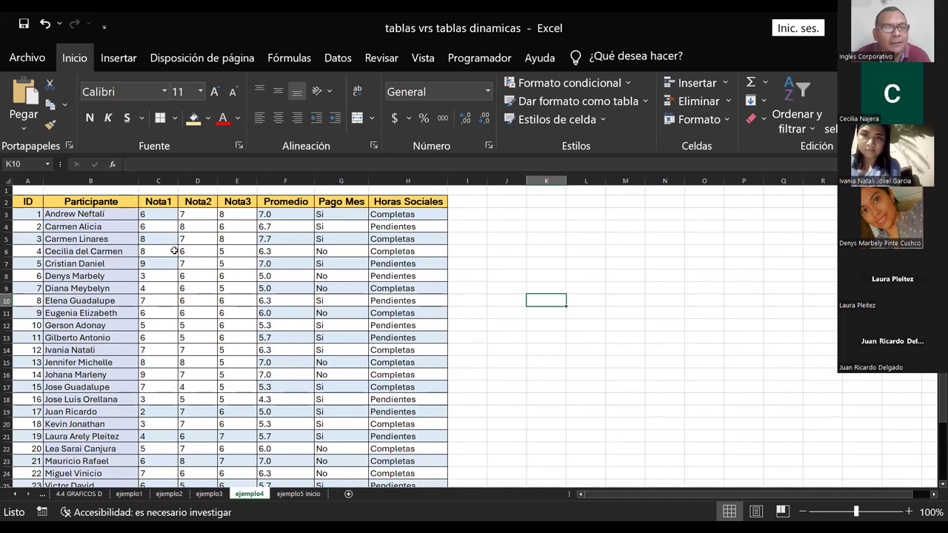
pyautogui.moveTo(138, 181); pyautogui.dragTo(234, 181)
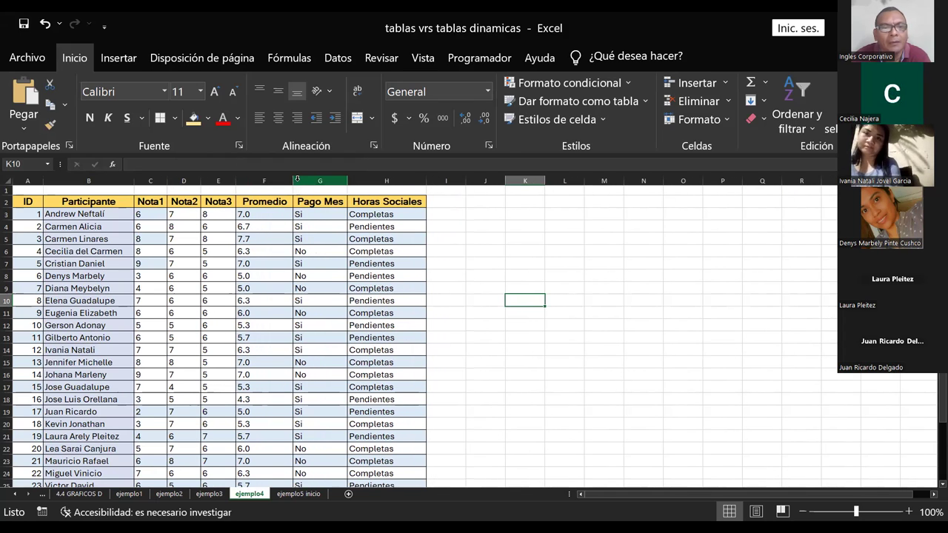
pyautogui.moveTo(297, 178); pyautogui.dragTo(340, 183)
pyautogui.moveTo(419, 183); pyautogui.dragTo(417, 184)
pyautogui.click(521, 262)
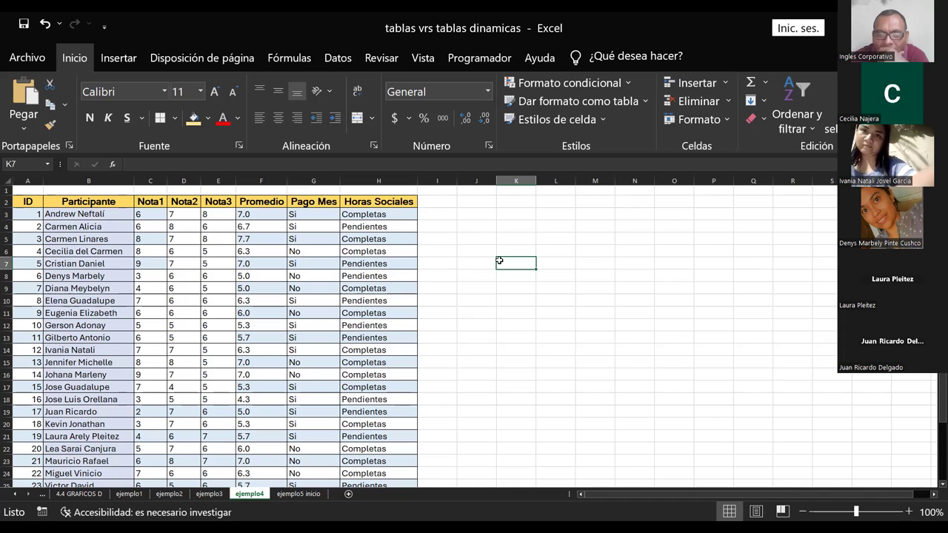
pyautogui.click(477, 216)
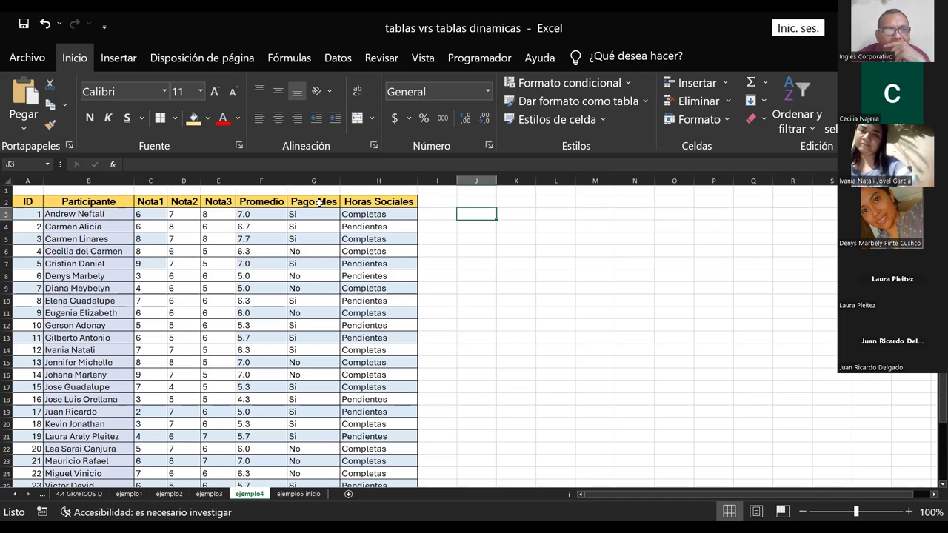
# Step: Rename headers Nota1 and Nota2 in C2 and D2 to N1 and N2
pyautogui.click(145, 202)
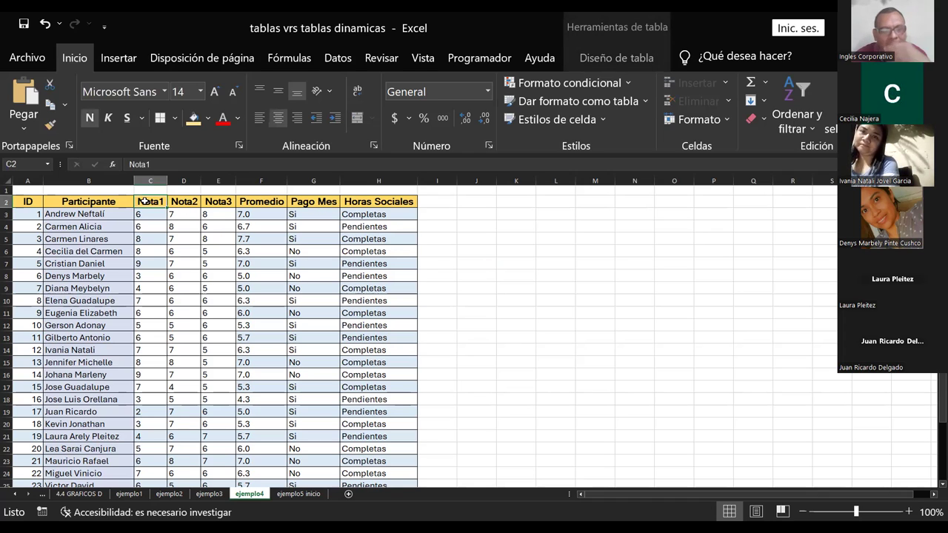
pyautogui.doubleClick(145, 202)
pyautogui.press('BackSpace')
pyautogui.press('BackSpace')
pyautogui.press('BackSpace')
pyautogui.press('BackSpace')
pyautogui.write('1')
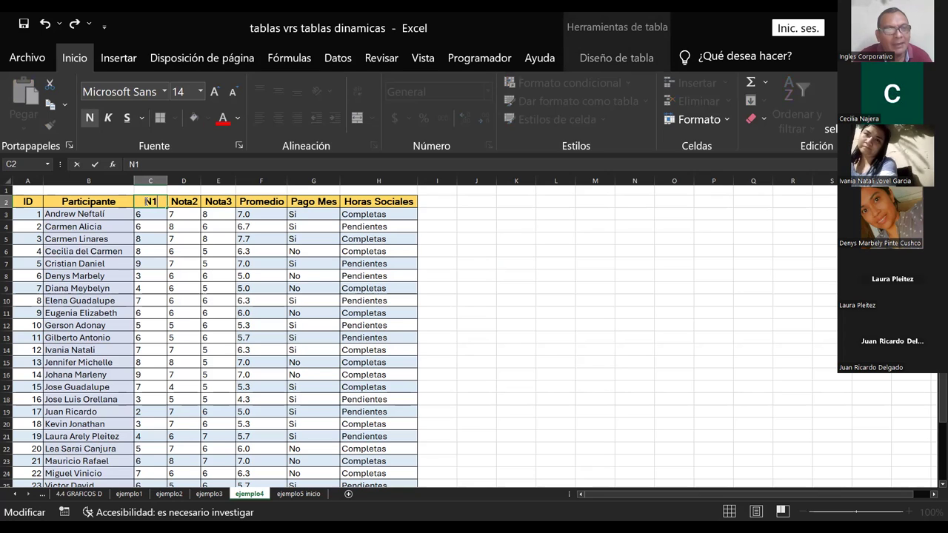
pyautogui.press('Return')
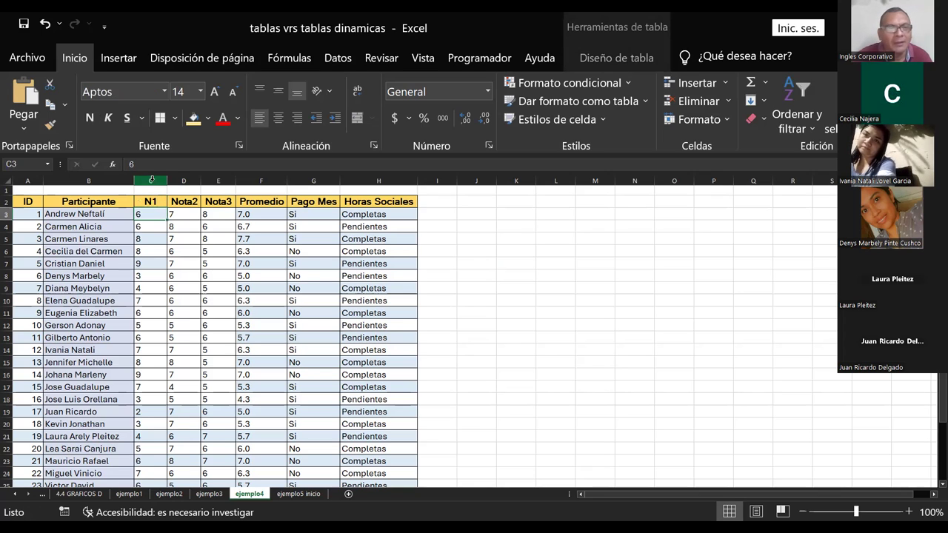
pyautogui.click(193, 205)
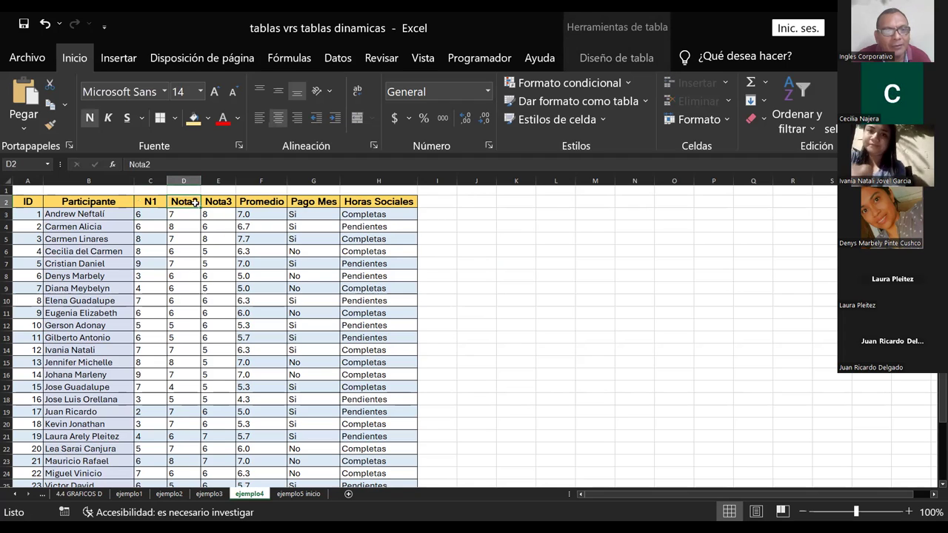
pyautogui.doubleClick(193, 201)
pyautogui.press('BackSpace')
pyautogui.press('BackSpace')
pyautogui.press('BackSpace')
pyautogui.press('BackSpace')
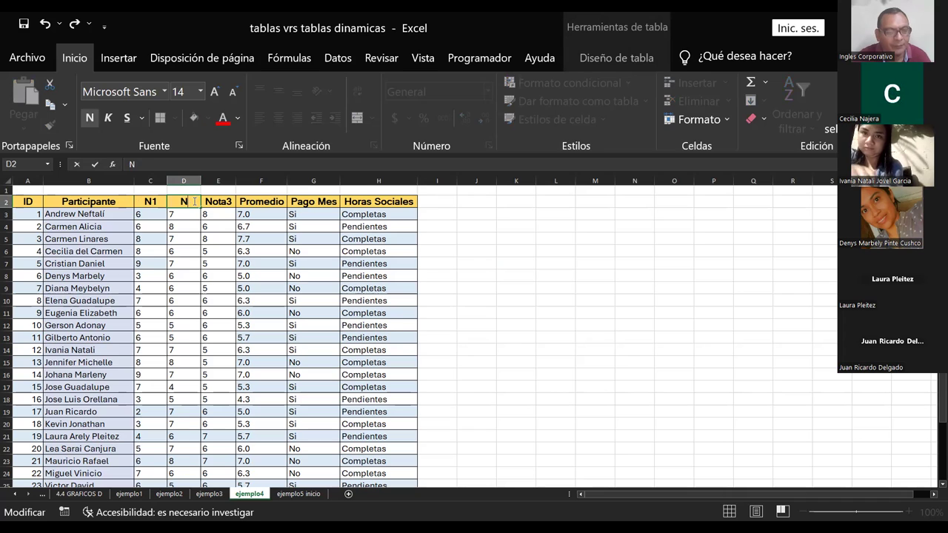
pyautogui.write('2')
pyautogui.press('Return')
# Step: Rename Nota3 in E2 to N3 and narrow grade columns C and E
pyautogui.click(210, 203)
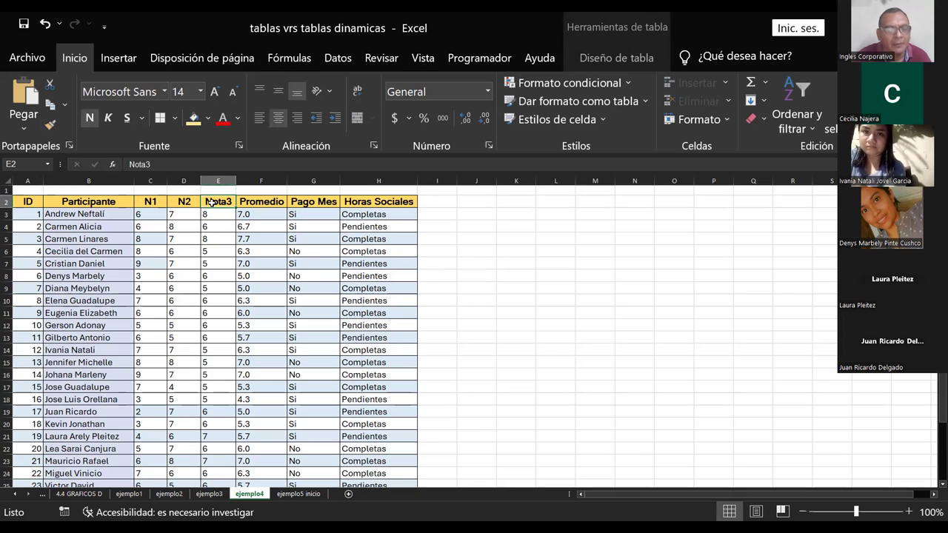
pyautogui.doubleClick(210, 202)
pyautogui.press('BackSpace')
pyautogui.press('BackSpace')
pyautogui.press('BackSpace')
pyautogui.press('BackSpace')
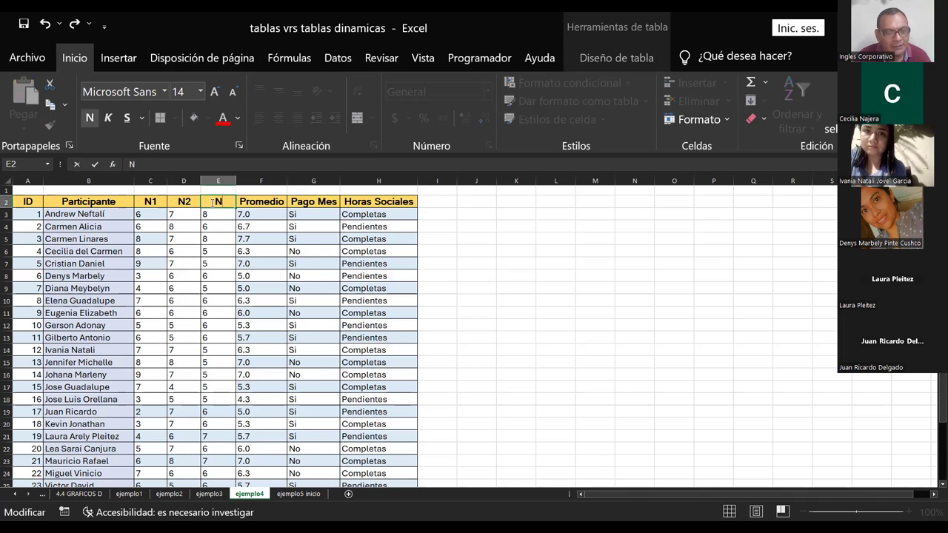
pyautogui.write('3')
pyautogui.press('Return')
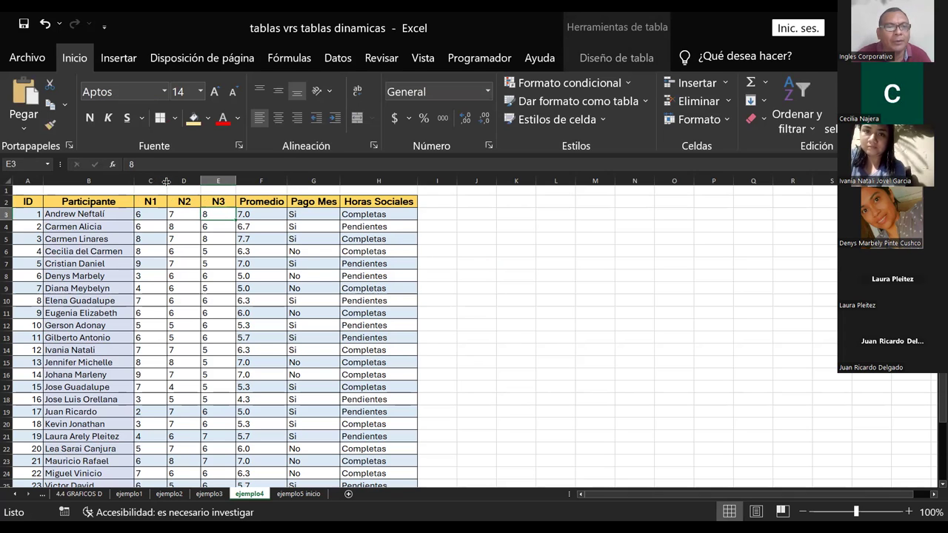
pyautogui.moveTo(166, 181)
pyautogui.mouseDown()
pyautogui.moveTo(156, 182)
pyautogui.moveTo(176, 182)
pyautogui.mouseUp()
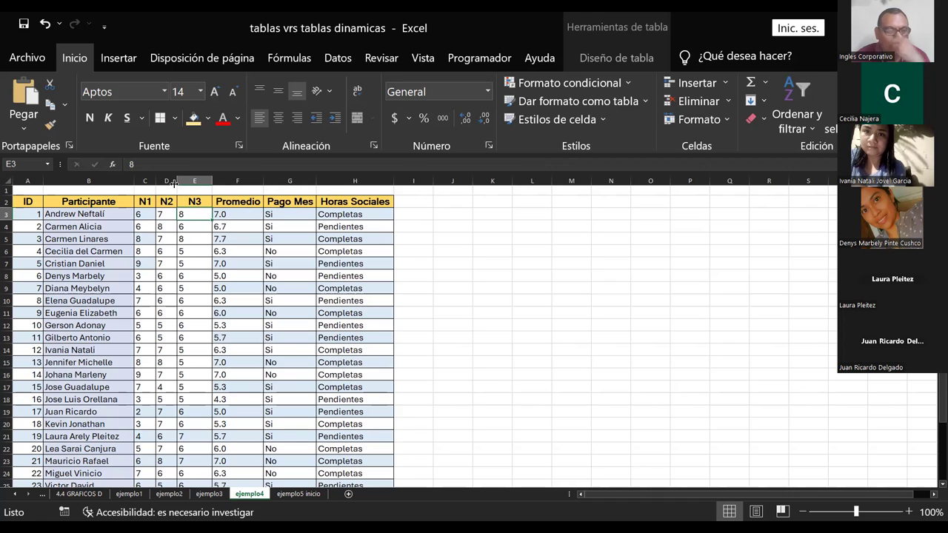
pyautogui.moveTo(212, 181); pyautogui.dragTo(197, 182)
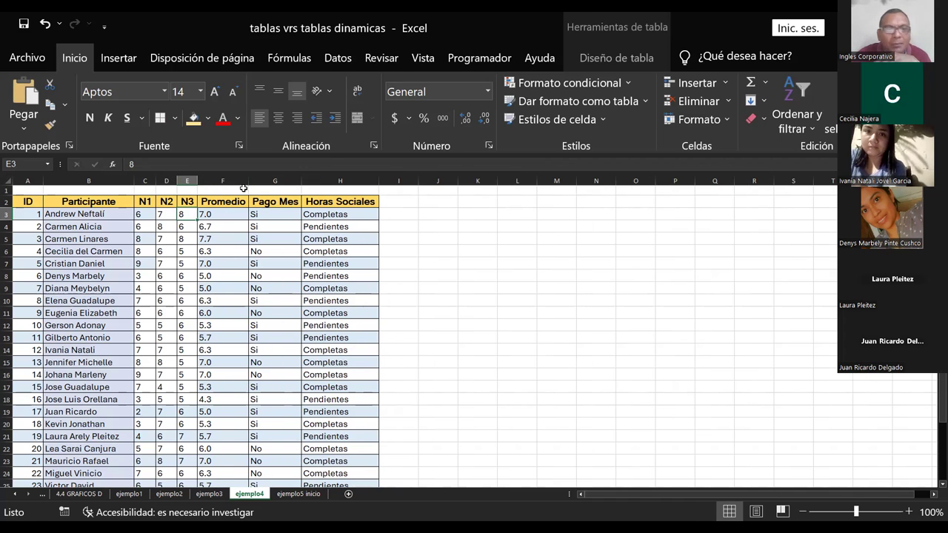
# Step: Rename the Pago Mes header in G2 to 'Pagm' and narrow column G
pyautogui.click(283, 205)
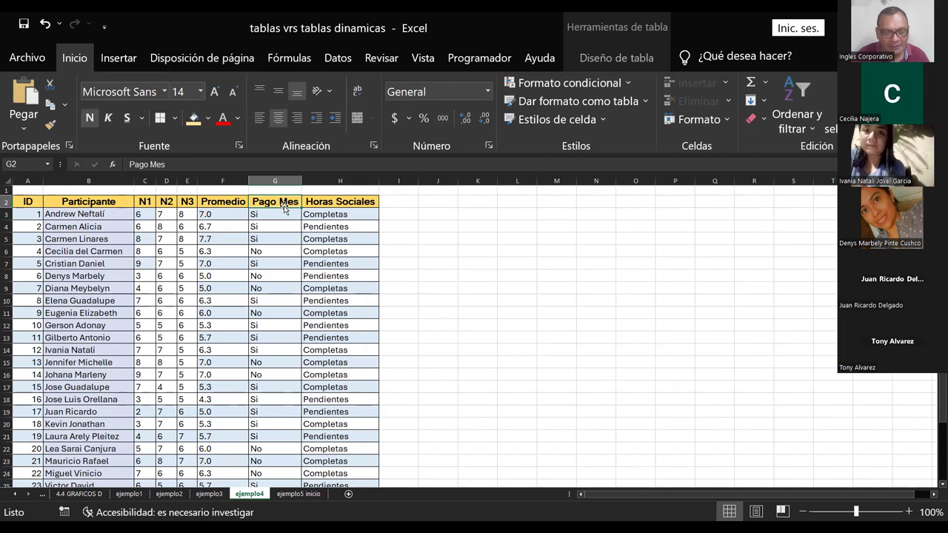
pyautogui.write('pAG')
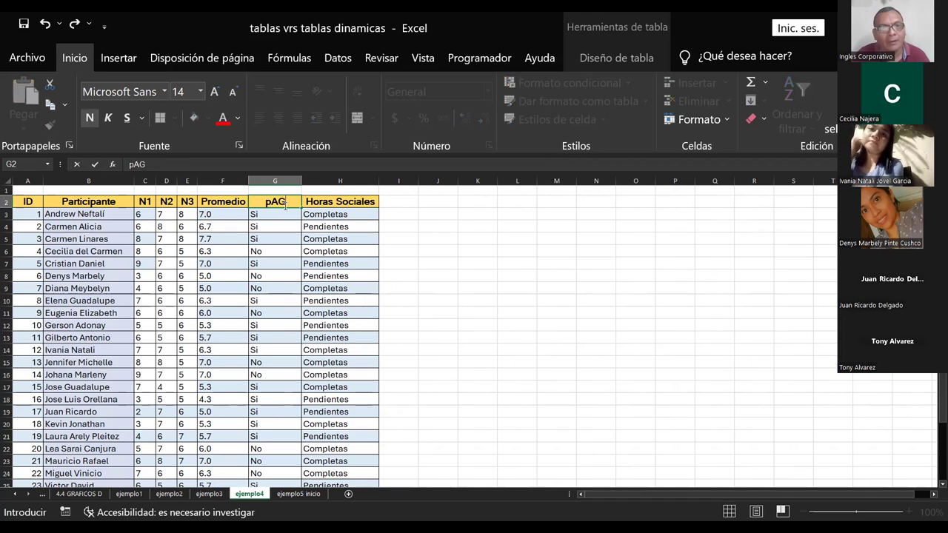
pyautogui.press('BackSpace')
pyautogui.press('BackSpace')
pyautogui.press('BackSpace')
pyautogui.write('Pagm')
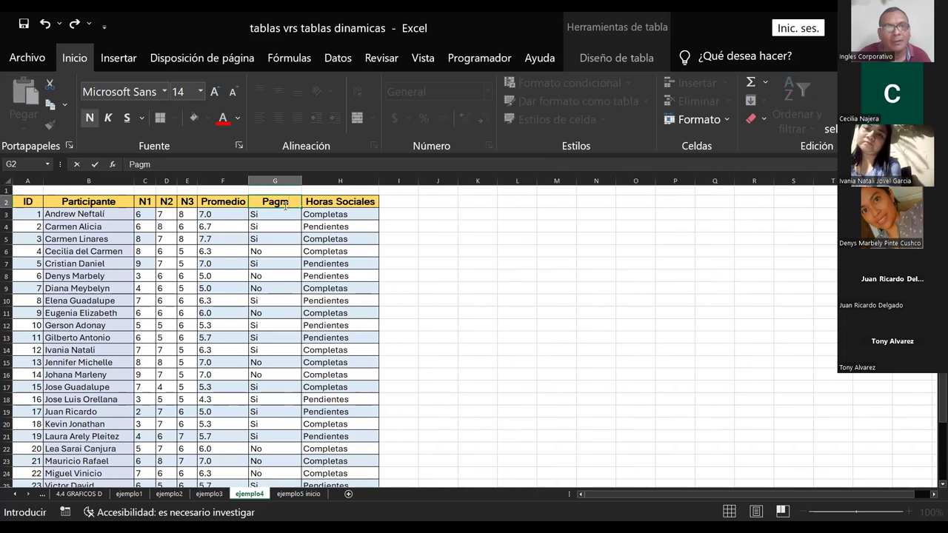
pyautogui.click(289, 223)
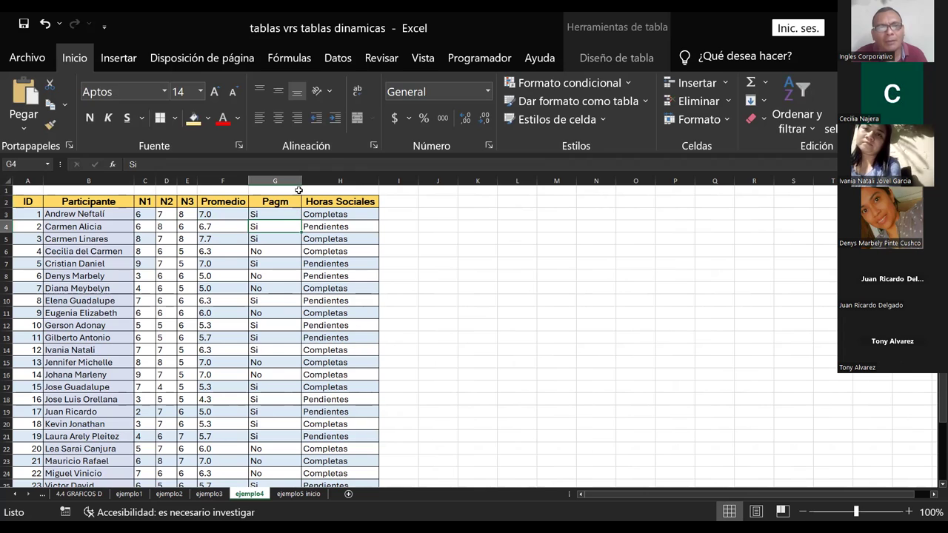
pyautogui.moveTo(301, 183); pyautogui.dragTo(288, 182)
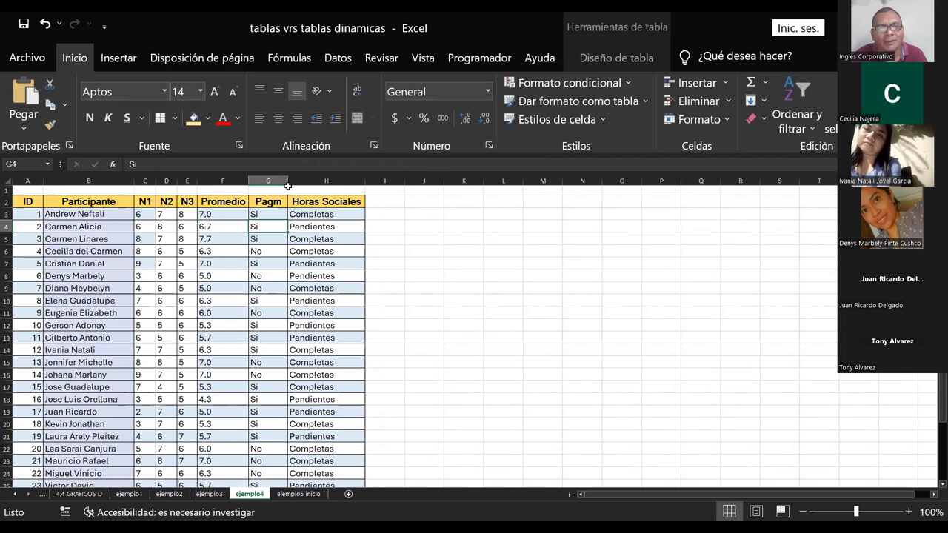
# Step: Shorten the Promedio header in F2 to 'Prom.'
pyautogui.click(220, 202)
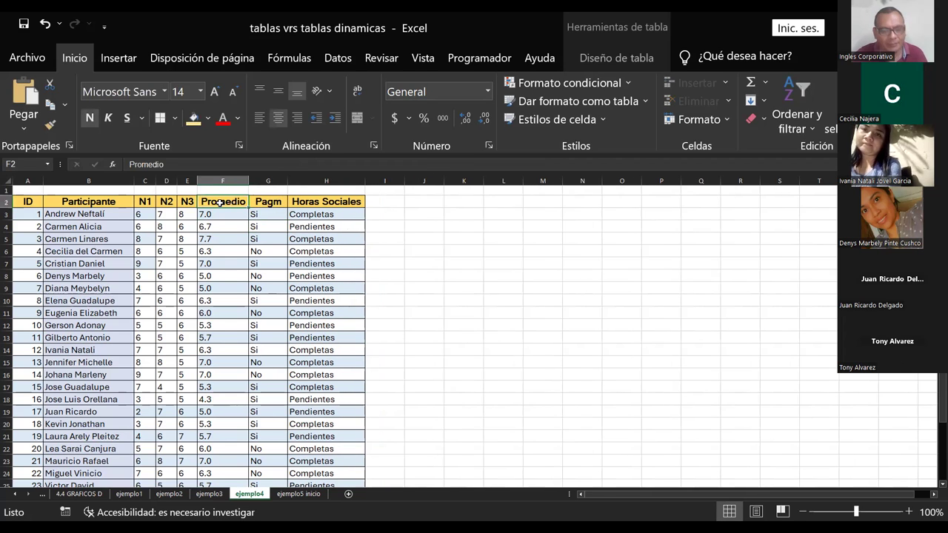
pyautogui.write('P')
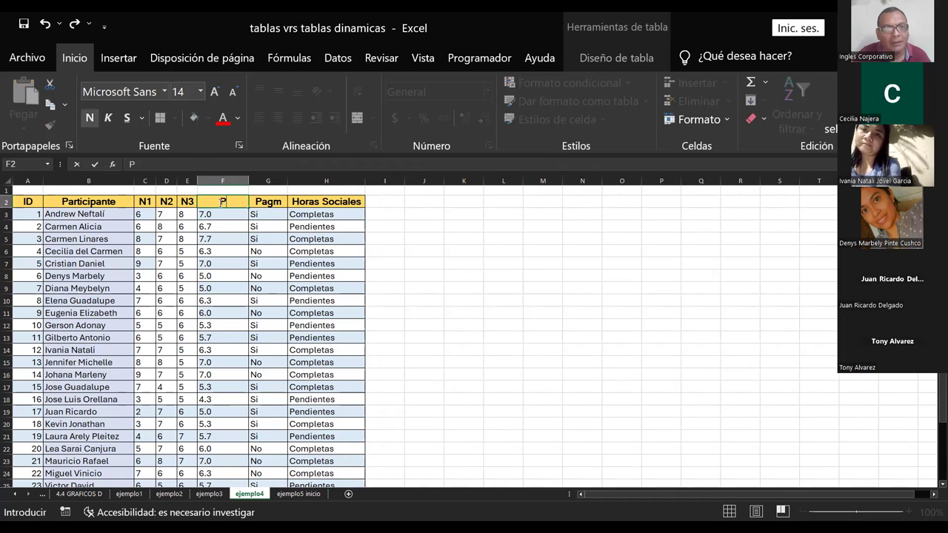
pyautogui.write('rom')
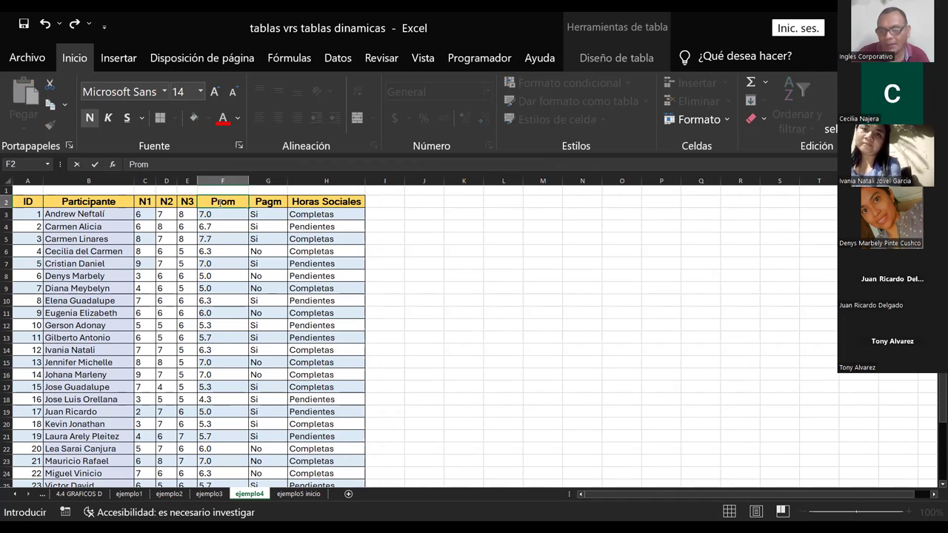
pyautogui.write('.')
pyautogui.click(449, 298)
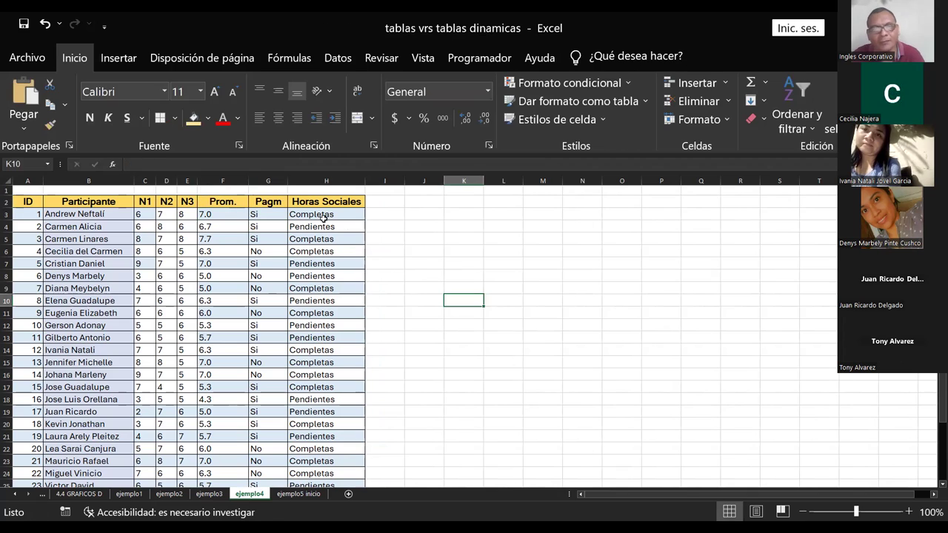
# Step: Edit the Horas Sociales header in H2, removing the word Sociales
pyautogui.click(326, 201)
pyautogui.press('F2')
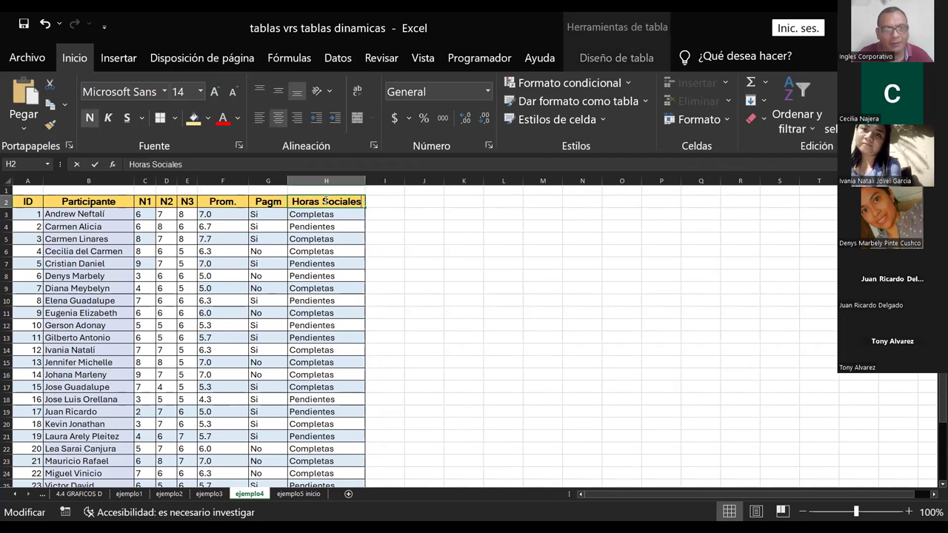
pyautogui.press('BackSpace')
pyautogui.press('BackSpace')
pyautogui.press('BackSpace')
pyautogui.press('BackSpace')
pyautogui.press('BackSpace')
pyautogui.press('BackSpace')
pyautogui.press('BackSpace')
pyautogui.press('BackSpace')
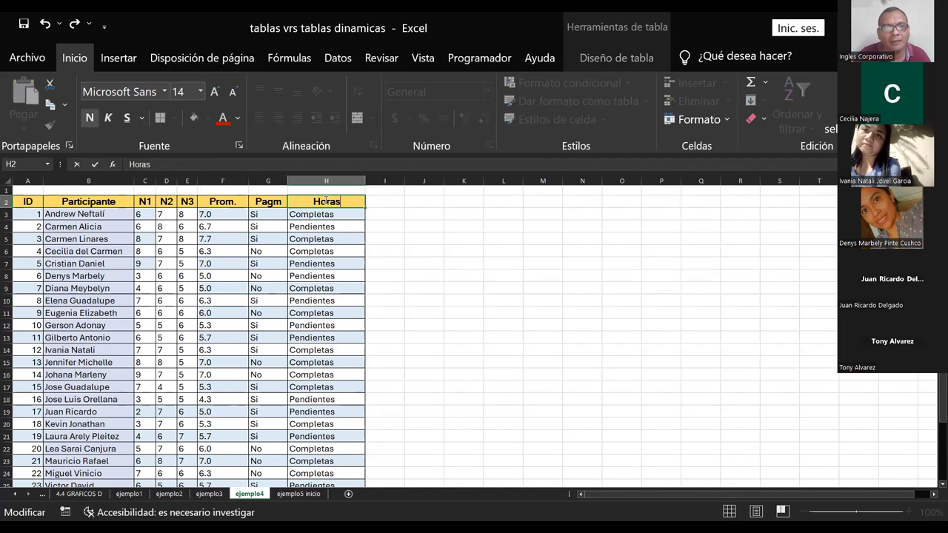
pyautogui.write(' sopc')
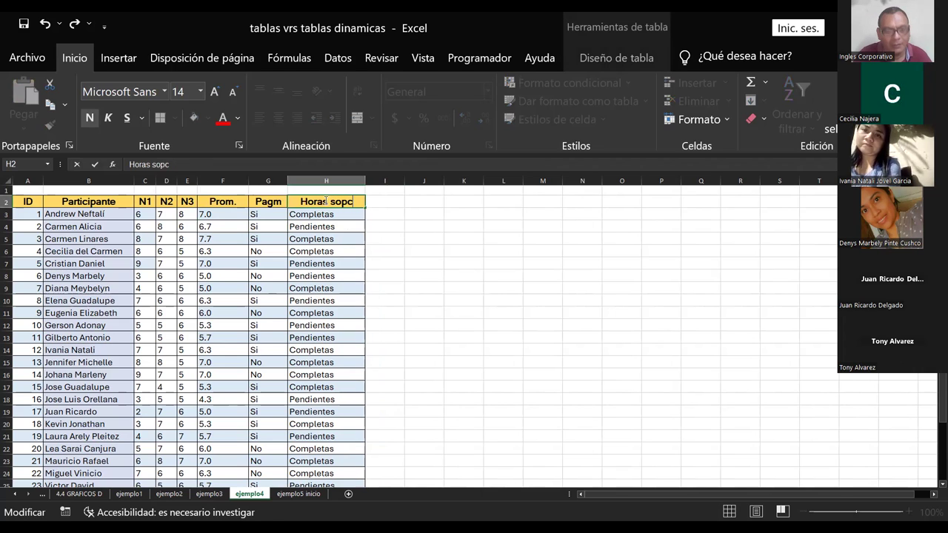
pyautogui.press('BackSpace')
pyautogui.press('BackSpace')
pyautogui.press('BackSpace')
pyautogui.press('BackSpace')
# Step: Finish the header as 'Horas Soc.', AutoFit columns H and F, and narrow column G slightly
pyautogui.write('Soc.')
pyautogui.press('Return')
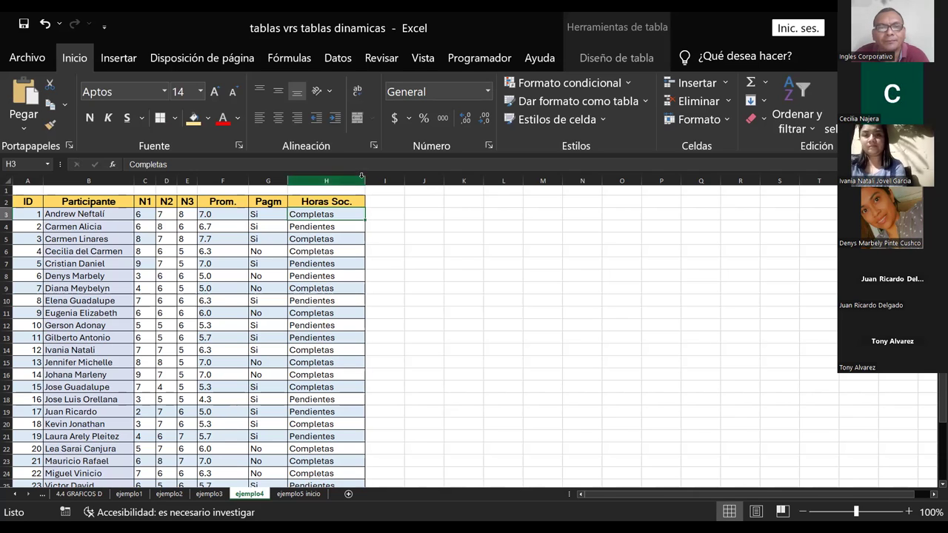
pyautogui.doubleClick(365, 182)
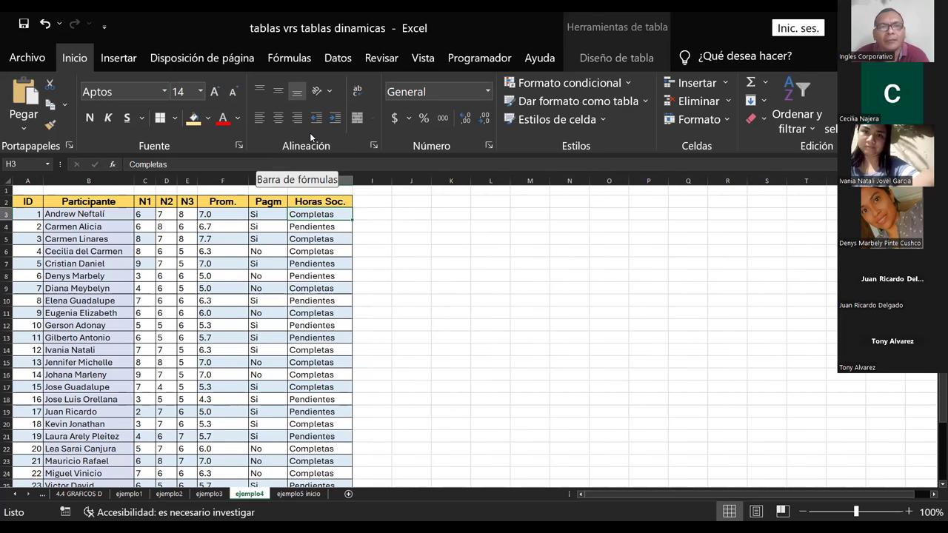
pyautogui.doubleClick(248, 183)
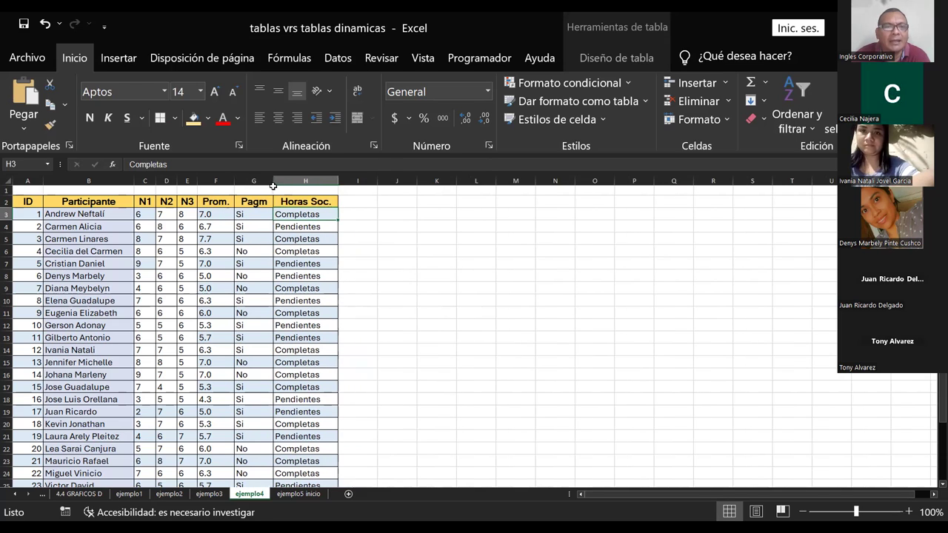
pyautogui.click(276, 190)
pyautogui.moveTo(273, 179); pyautogui.dragTo(271, 180)
pyautogui.click(394, 275)
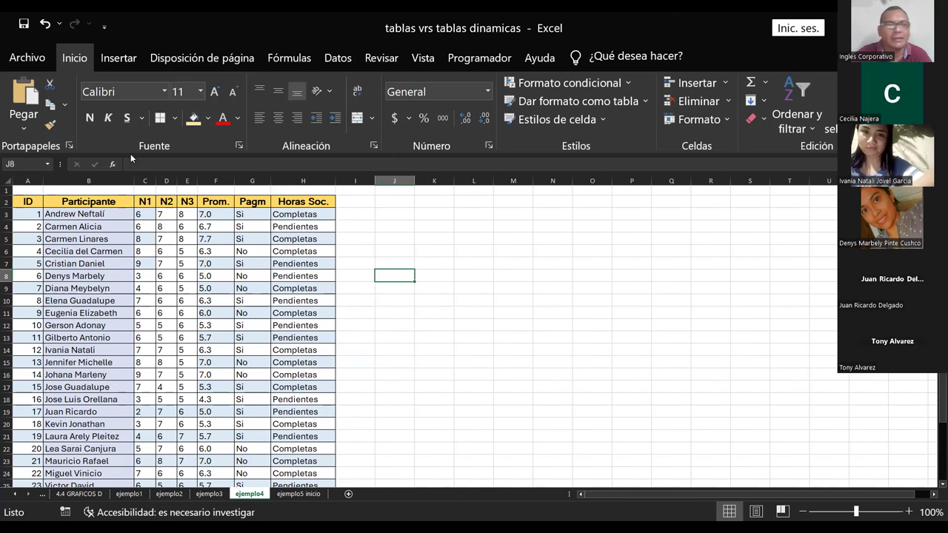
# Step: Select the grades table A2:H27 and start a combined PivotChart and PivotTable from Insertar
pyautogui.moveTo(32, 200); pyautogui.dragTo(297, 495)
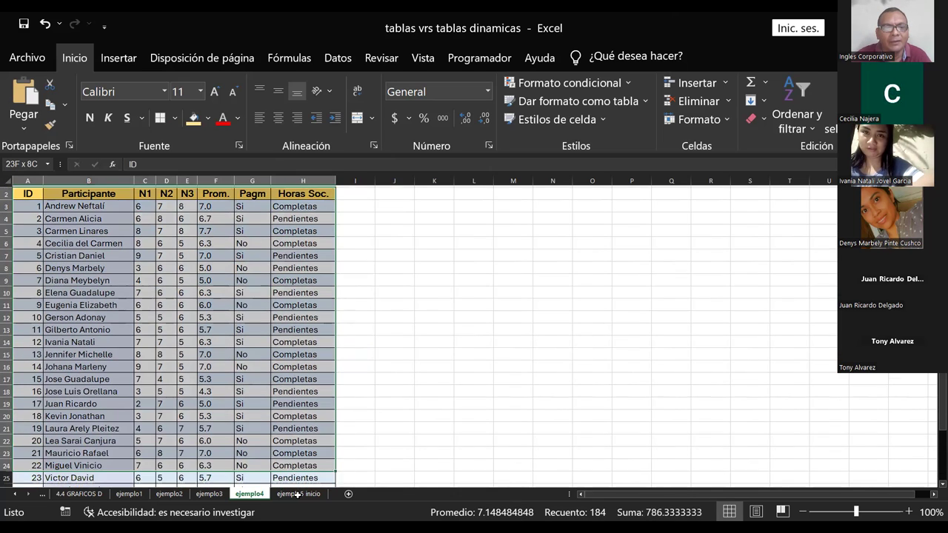
pyautogui.moveTo(296, 494); pyautogui.dragTo(301, 453)
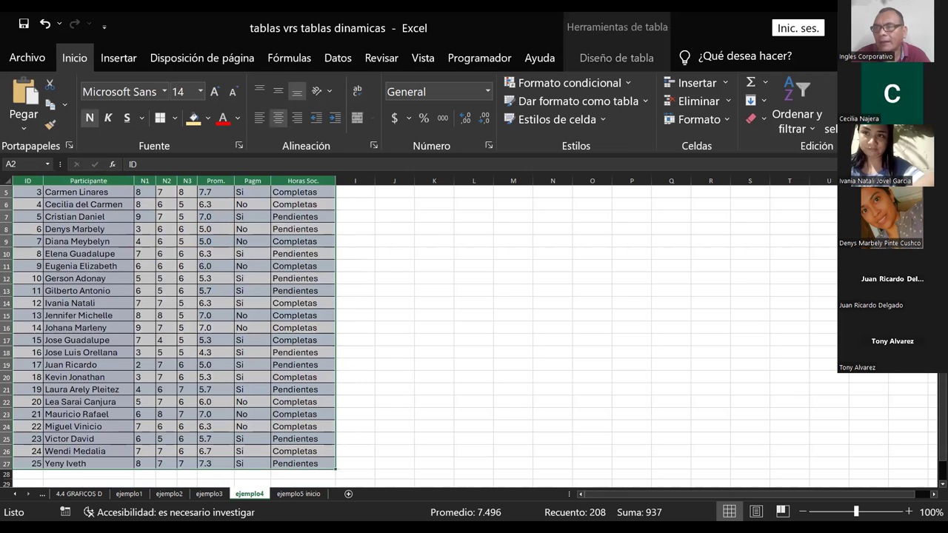
pyautogui.scroll(2, 222, 333)
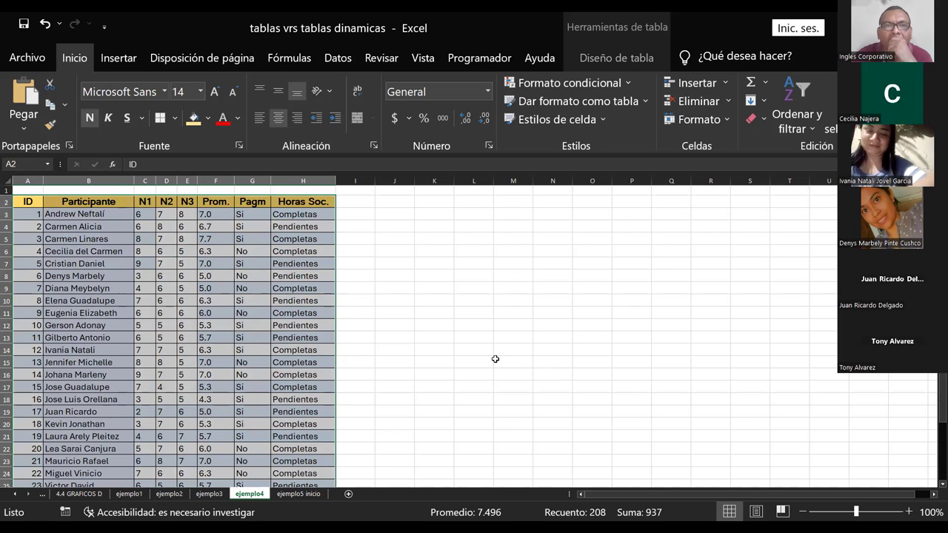
pyautogui.click(111, 59)
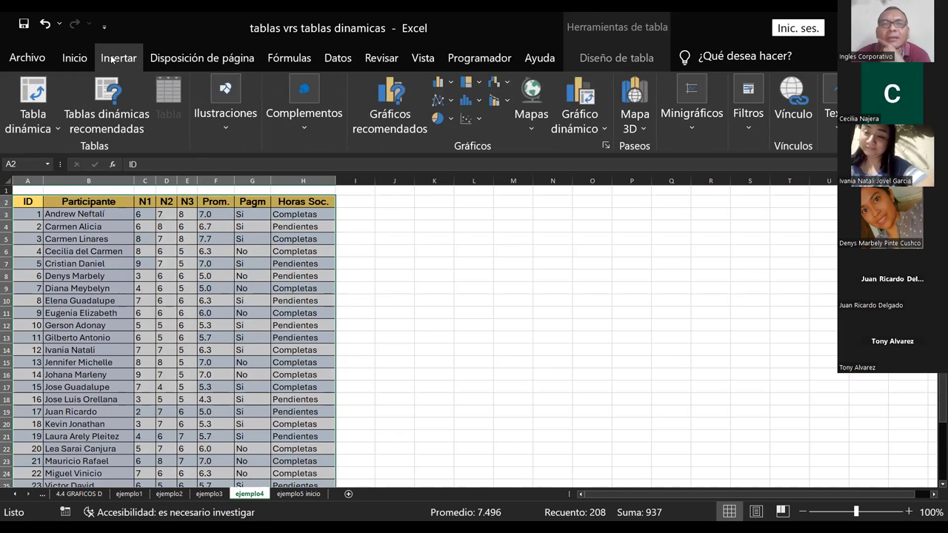
pyautogui.click(604, 130)
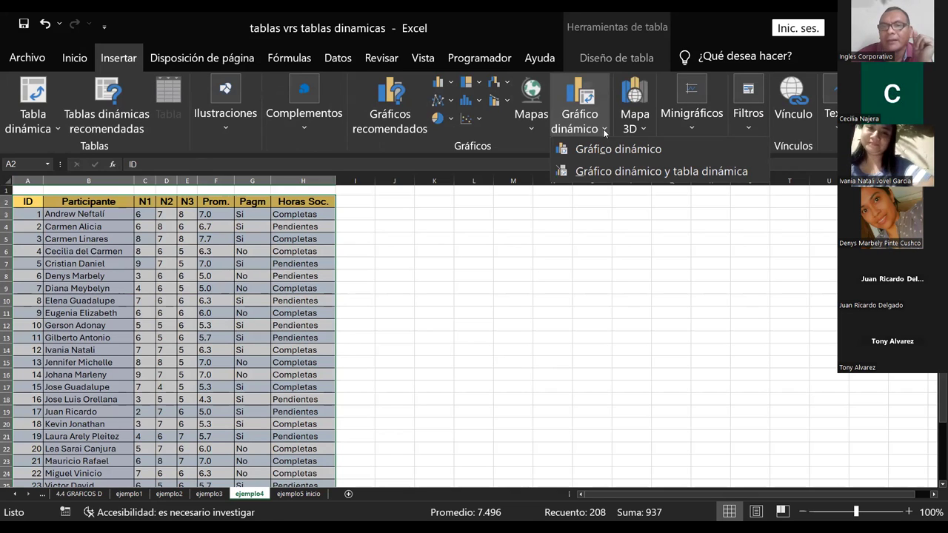
pyautogui.click(633, 171)
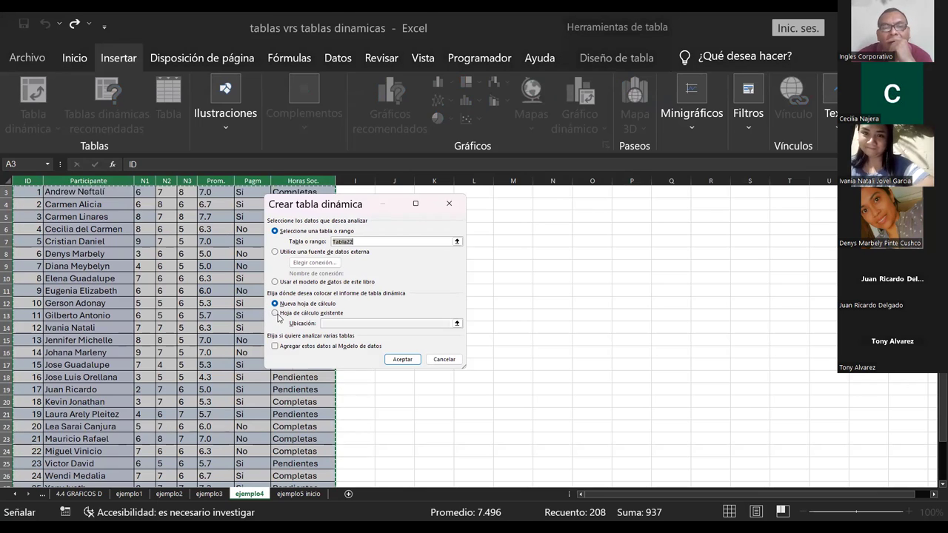
# Step: Place the new PivotTable and PivotChart on the existing worksheet at cell J5
pyautogui.click(275, 314)
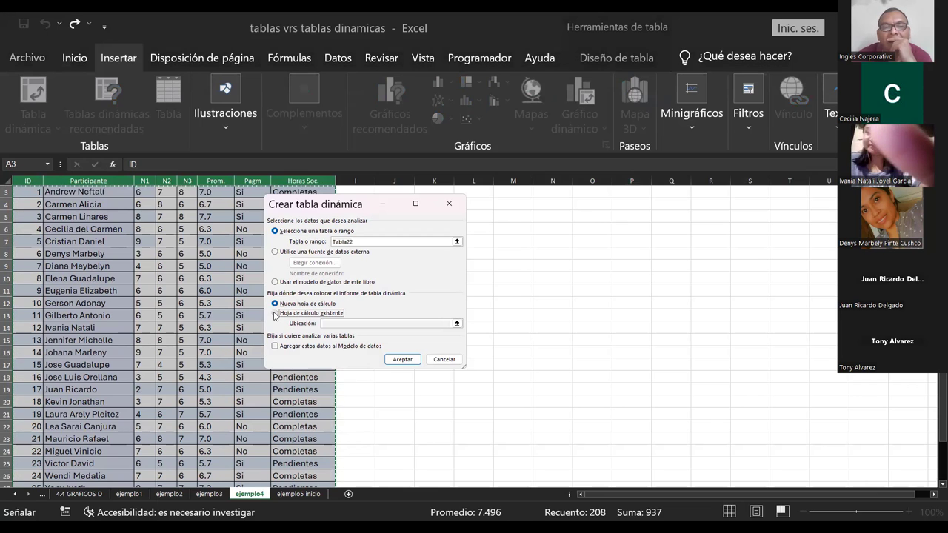
pyautogui.click(341, 323)
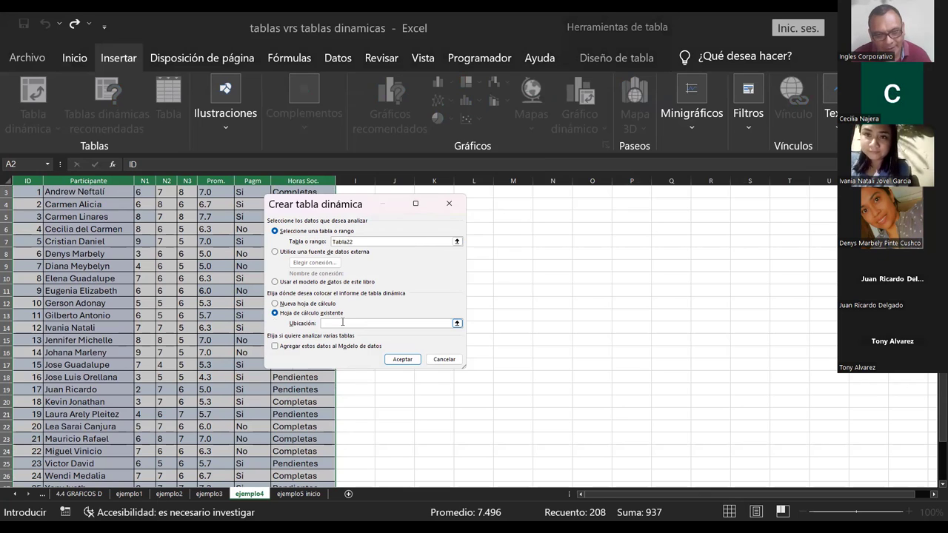
pyautogui.write('jJ5')
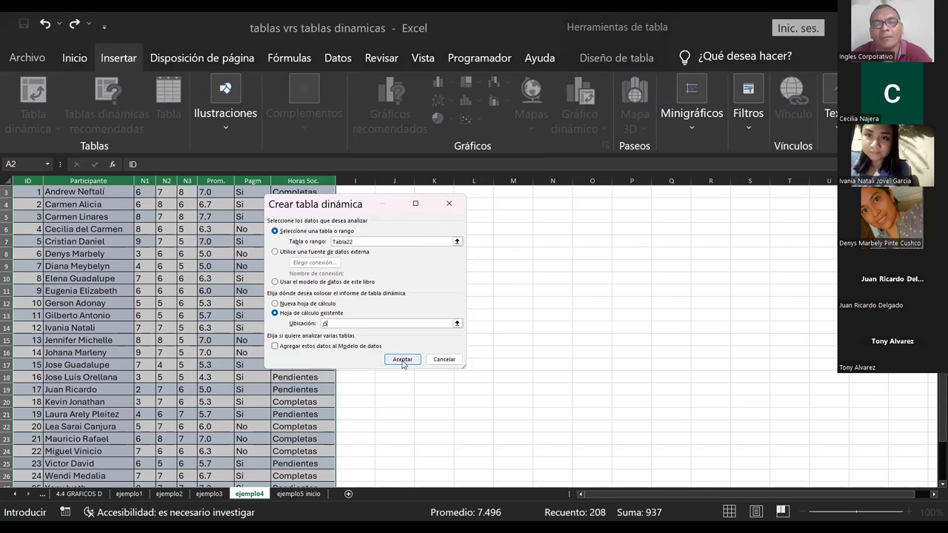
pyautogui.click(402, 360)
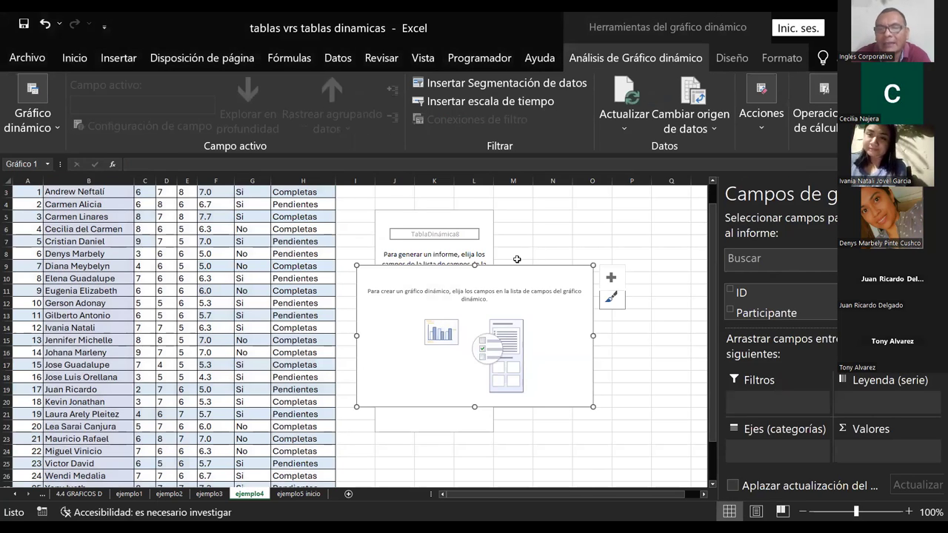
# Step: Drag the blank PivotChart to the right of the PivotTable and select a PivotTable cell
pyautogui.moveTo(512, 270); pyautogui.dragTo(665, 229)
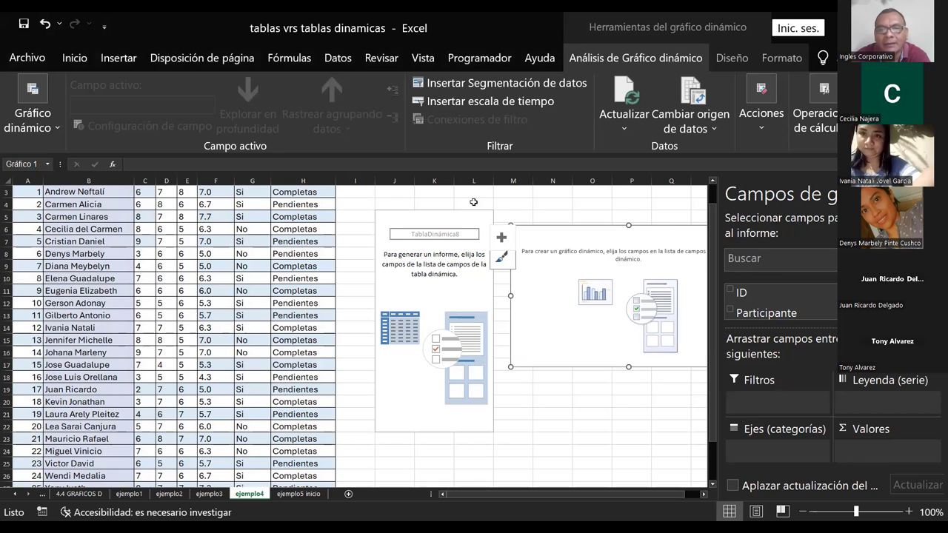
pyautogui.click(427, 220)
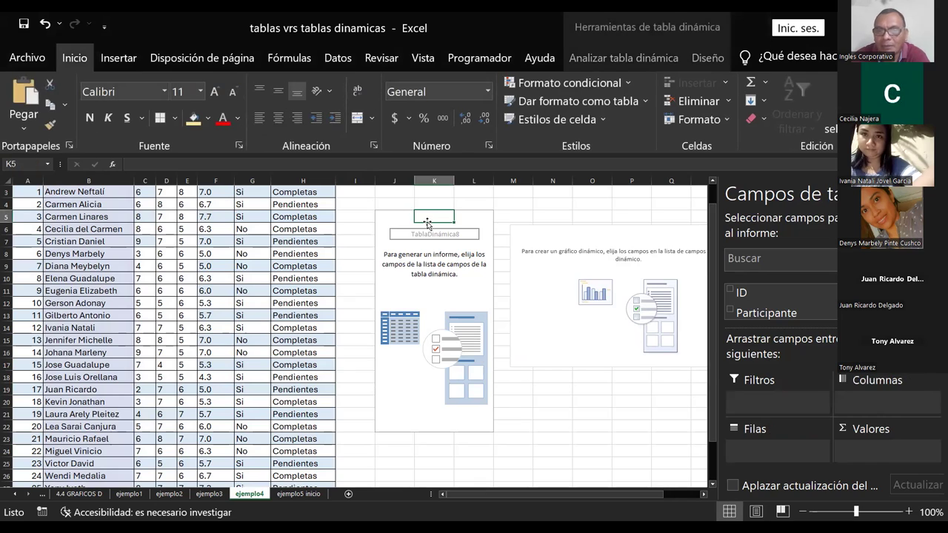
pyautogui.click(448, 290)
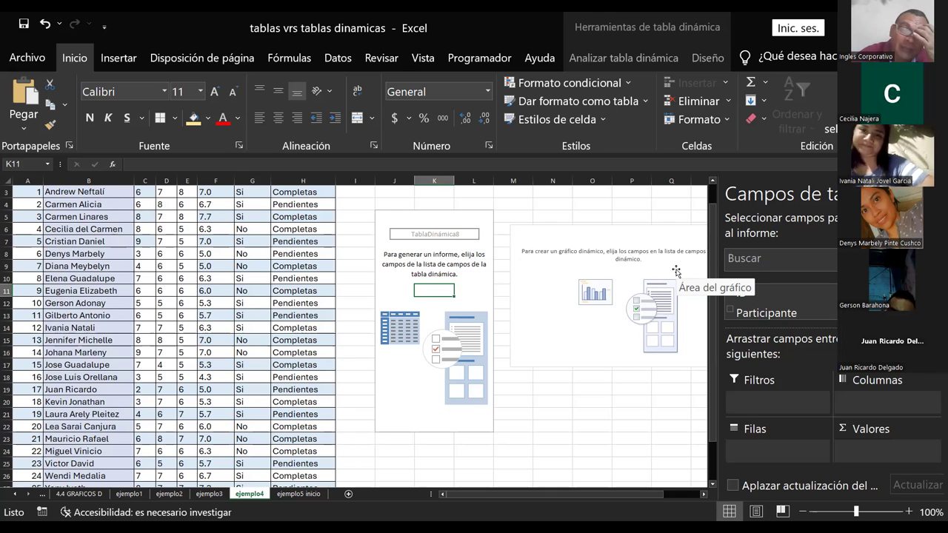
pyautogui.click(464, 226)
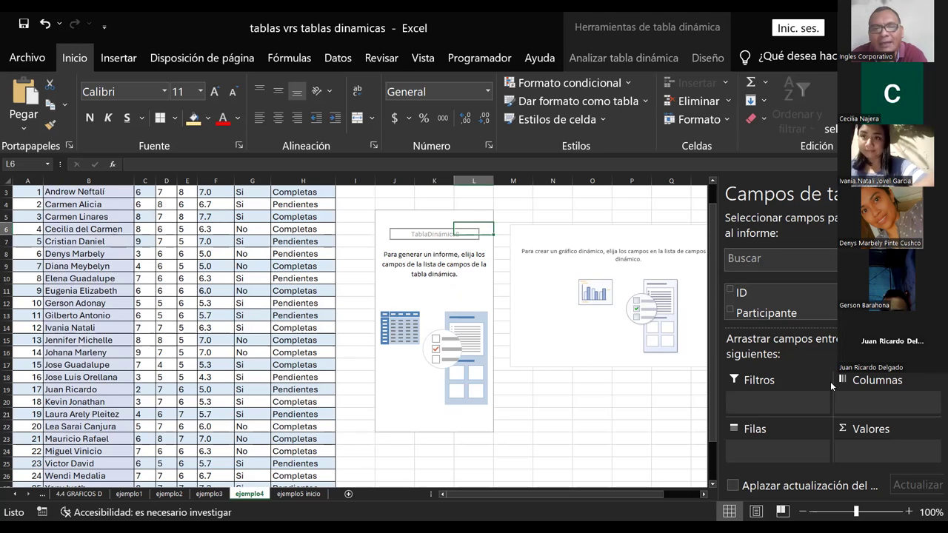
pyautogui.moveTo(713, 354); pyautogui.dragTo(712, 337)
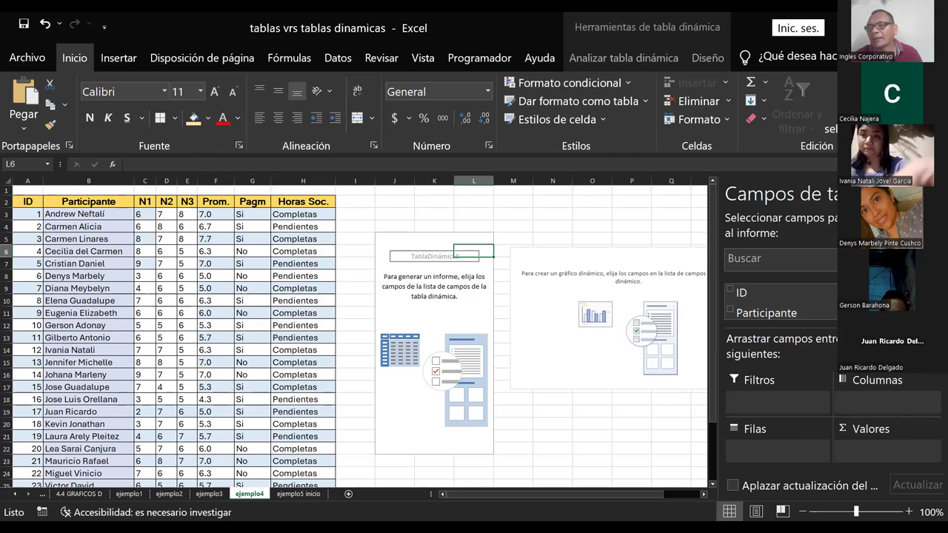
pyautogui.click(931, 219)
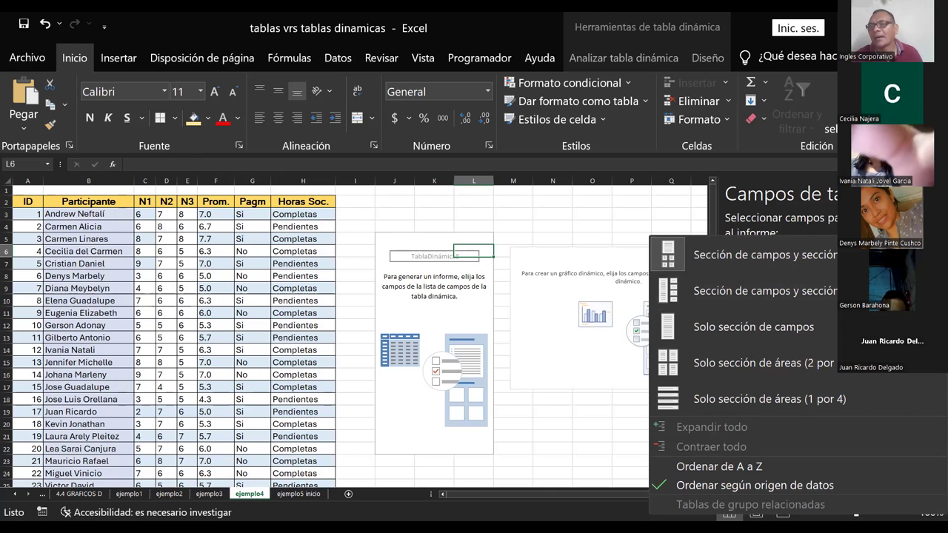
pyautogui.press('Escape')
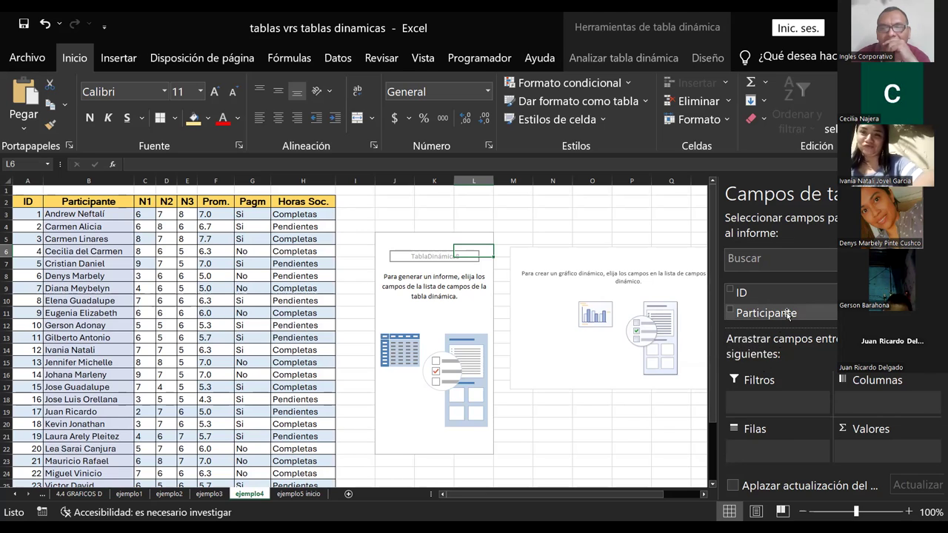
# Step: Put the Participante field in the Columns area so each participant's name becomes a column label
pyautogui.moveTo(787, 315); pyautogui.dragTo(875, 404)
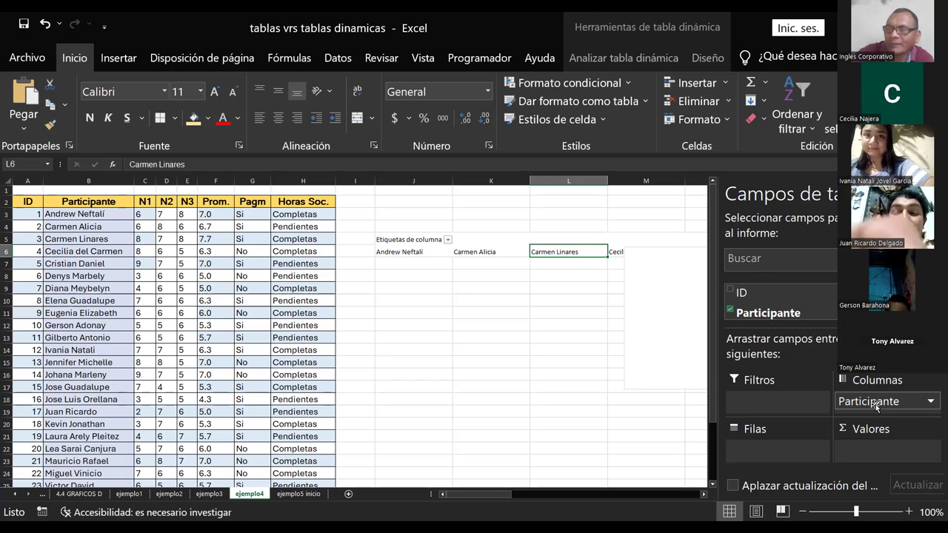
pyautogui.scroll(-1, 777, 300)
pyautogui.scroll(-1, 777, 300)
pyautogui.scroll(-1, 777, 300)
pyautogui.scroll(-1, 778, 300)
pyautogui.scroll(-1, 777, 300)
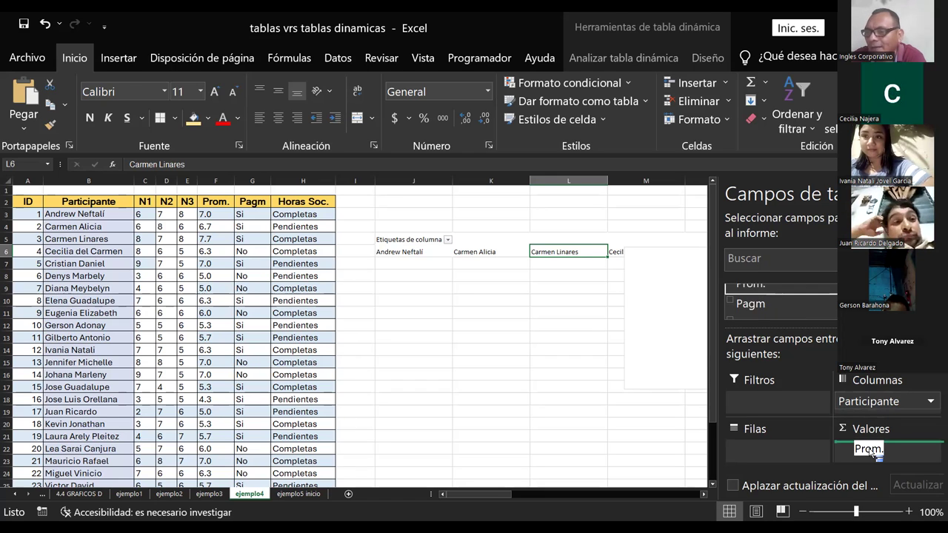
# Step: Drop the Prom. field into Valores so the PivotTable shows Suma de Prom. per participant
pyautogui.moveTo(750, 285); pyautogui.dragTo(870, 450)
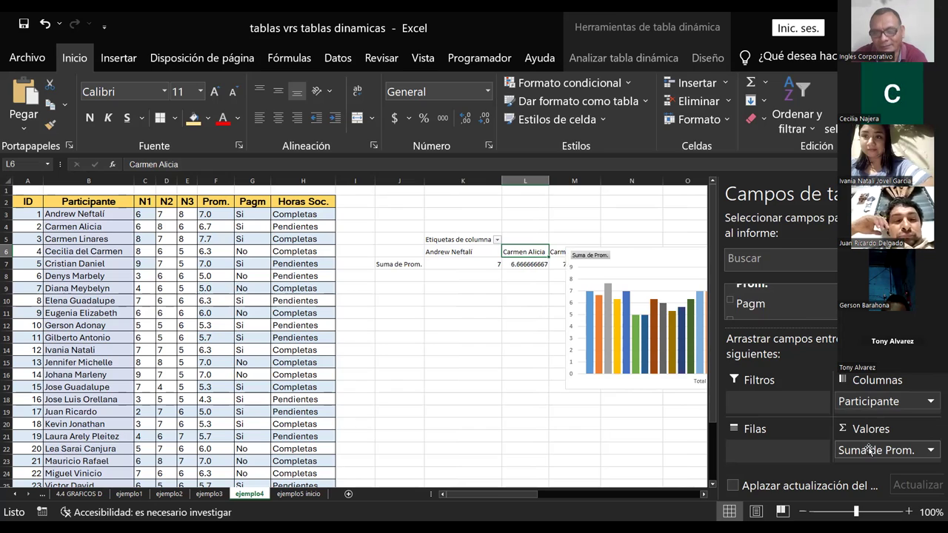
pyautogui.moveTo(705, 370)
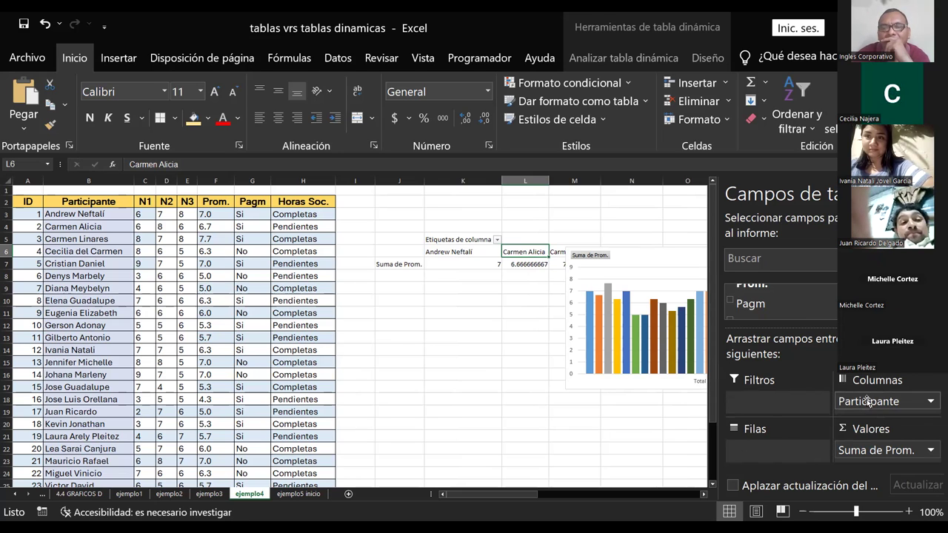
# Step: Move Participante from Columnas to Filas so each name lists down column J
pyautogui.moveTo(868, 401); pyautogui.dragTo(759, 453)
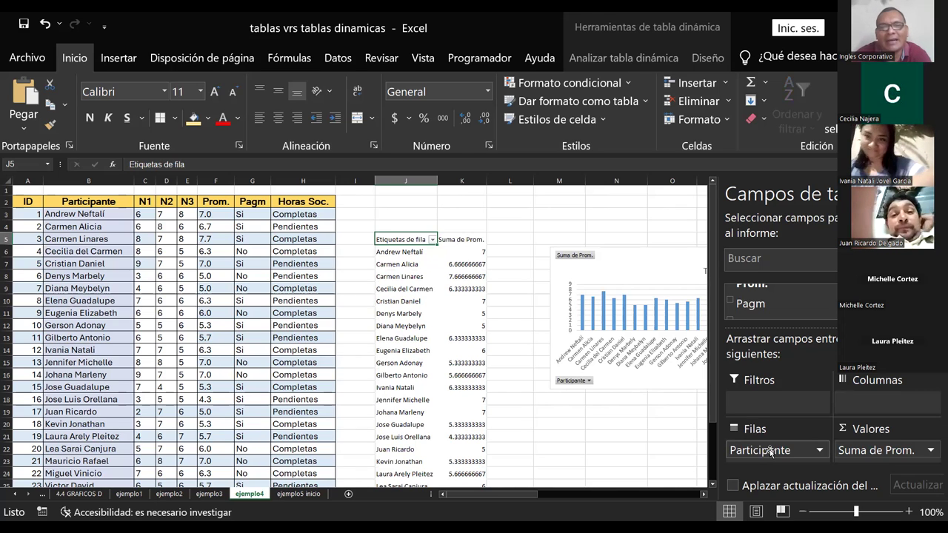
pyautogui.moveTo(770, 452); pyautogui.dragTo(480, 324)
pyautogui.click(406, 254)
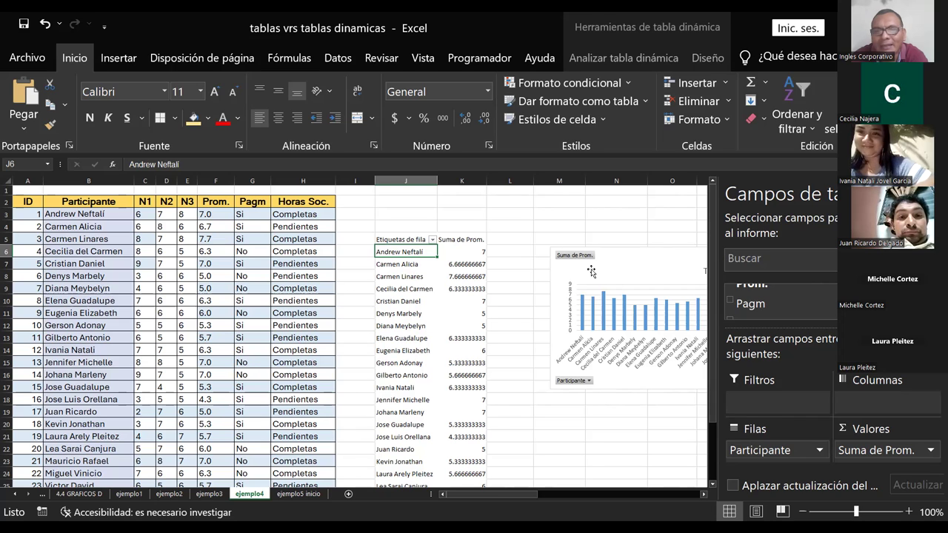
# Step: Move the PivotChart over the grades table and stretch it wider and taller
pyautogui.click(615, 322)
pyautogui.moveTo(607, 252); pyautogui.dragTo(292, 241)
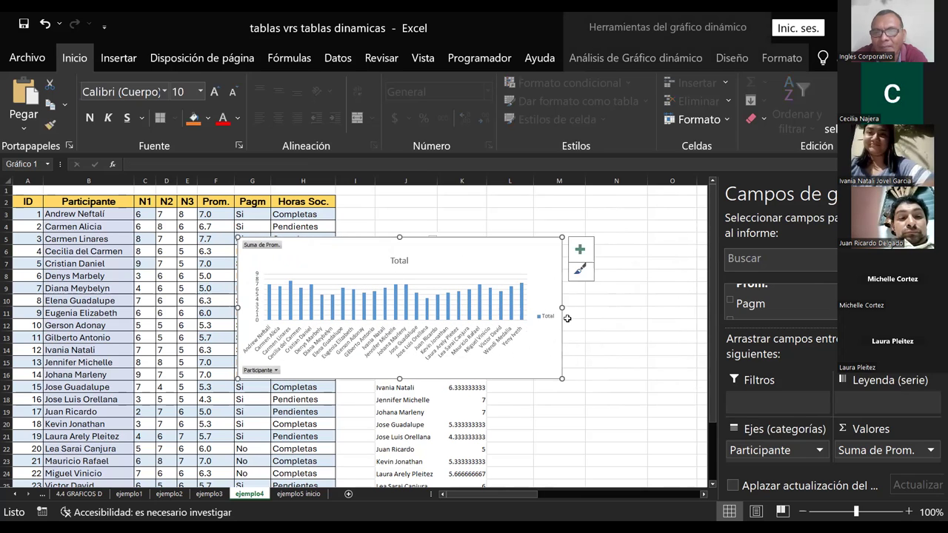
pyautogui.moveTo(562, 308); pyautogui.dragTo(670, 310)
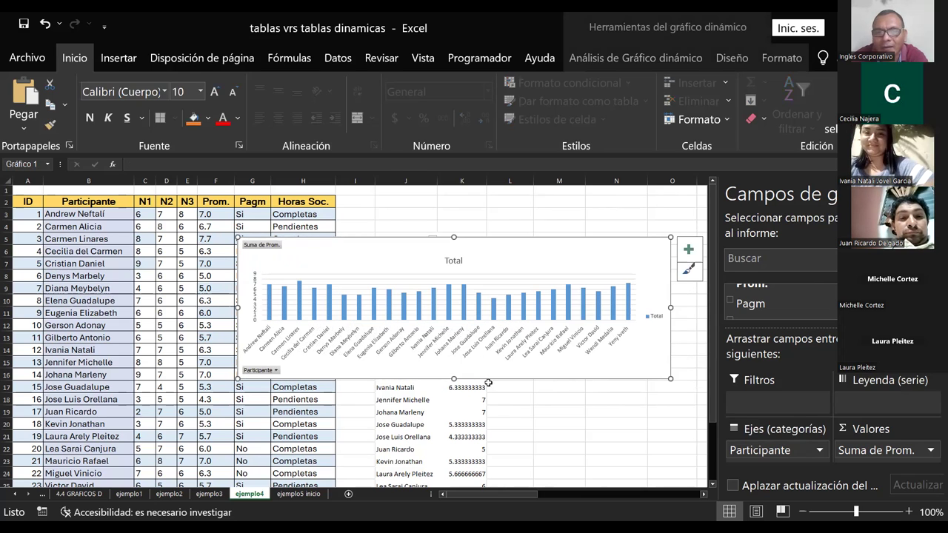
pyautogui.moveTo(453, 379); pyautogui.dragTo(453, 455)
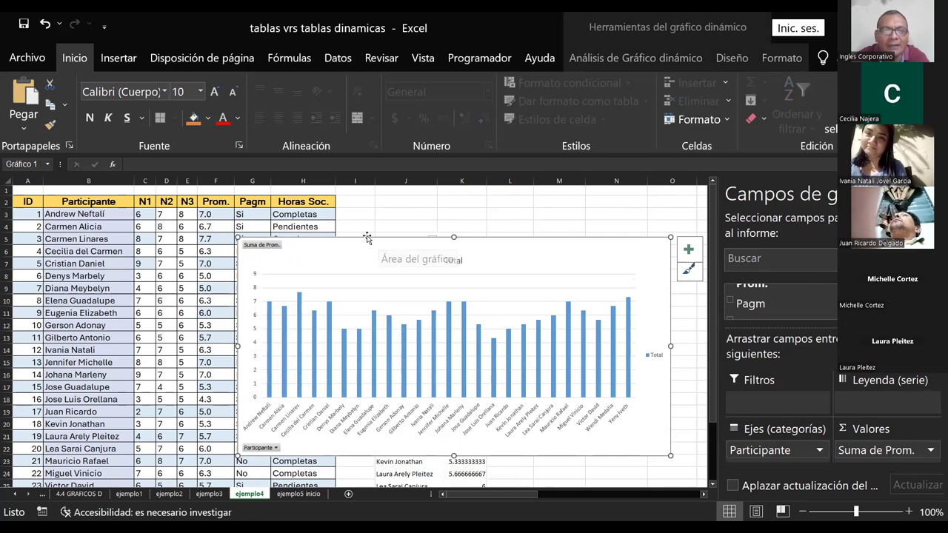
pyautogui.moveTo(367, 244); pyautogui.dragTo(401, 221)
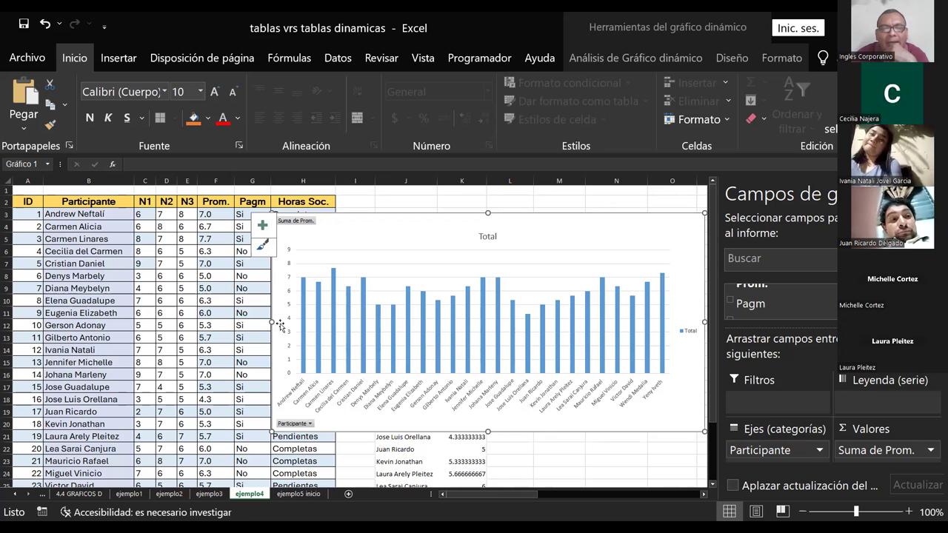
pyautogui.click(185, 331)
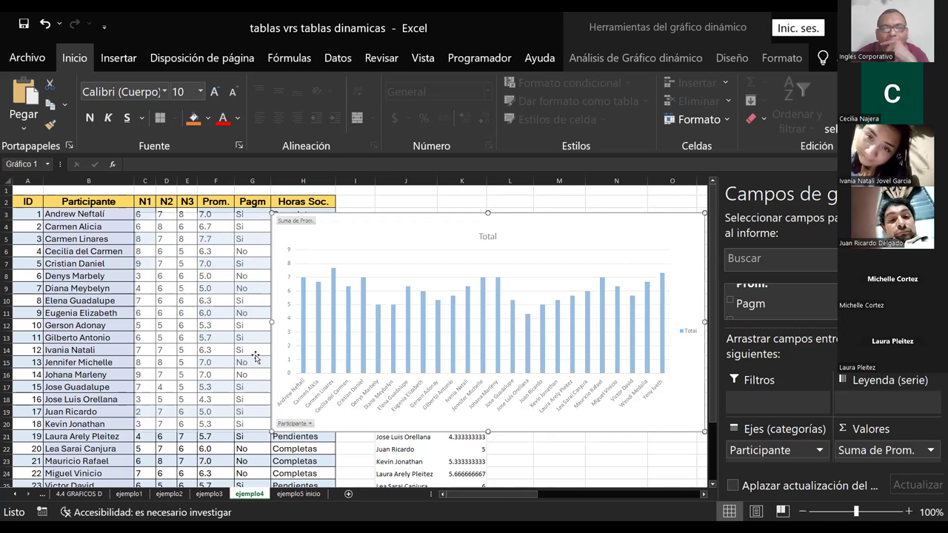
pyautogui.moveTo(702, 321); pyautogui.dragTo(703, 331)
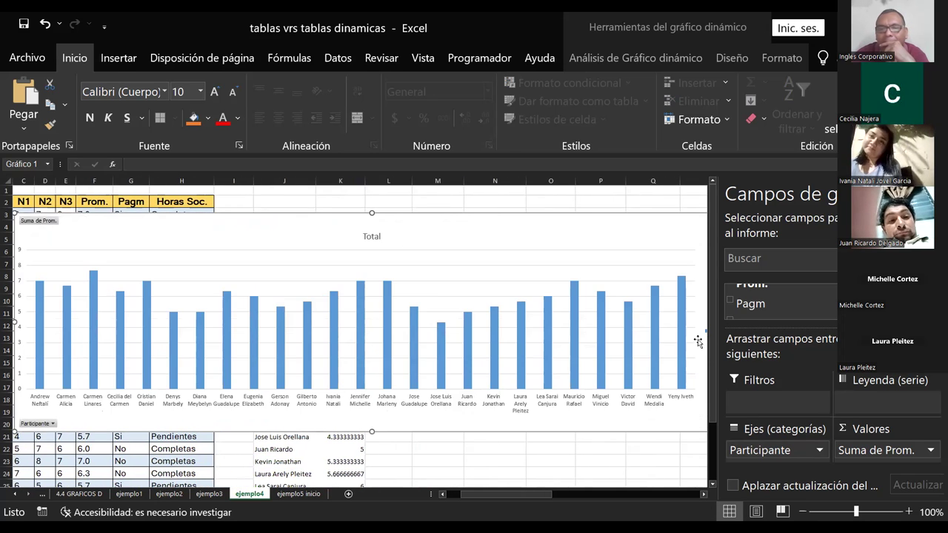
pyautogui.click(411, 404)
pyautogui.click(390, 312)
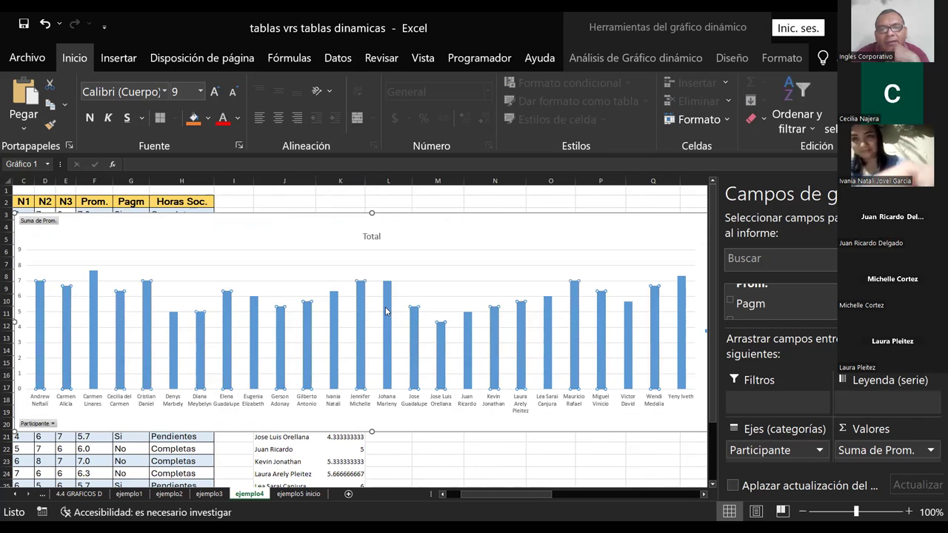
pyautogui.click(388, 287)
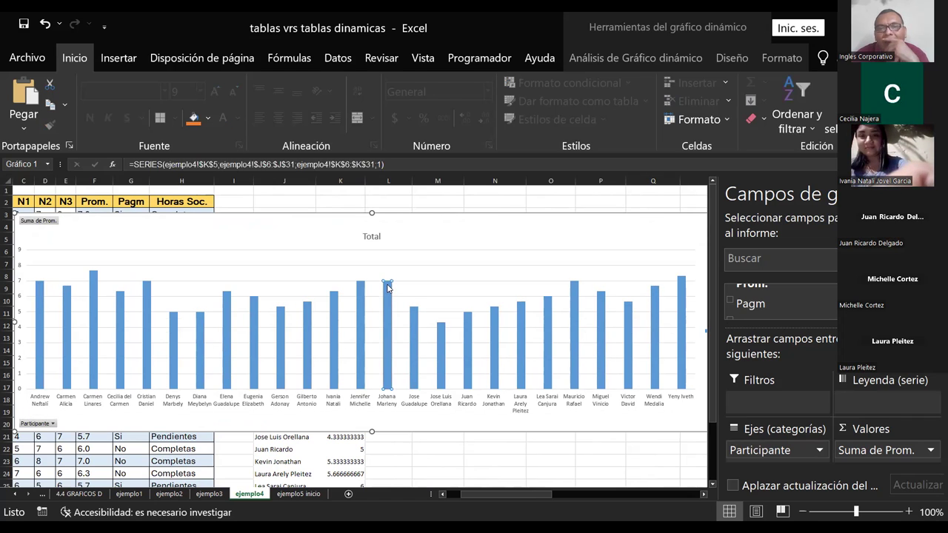
pyautogui.rightClick(388, 287)
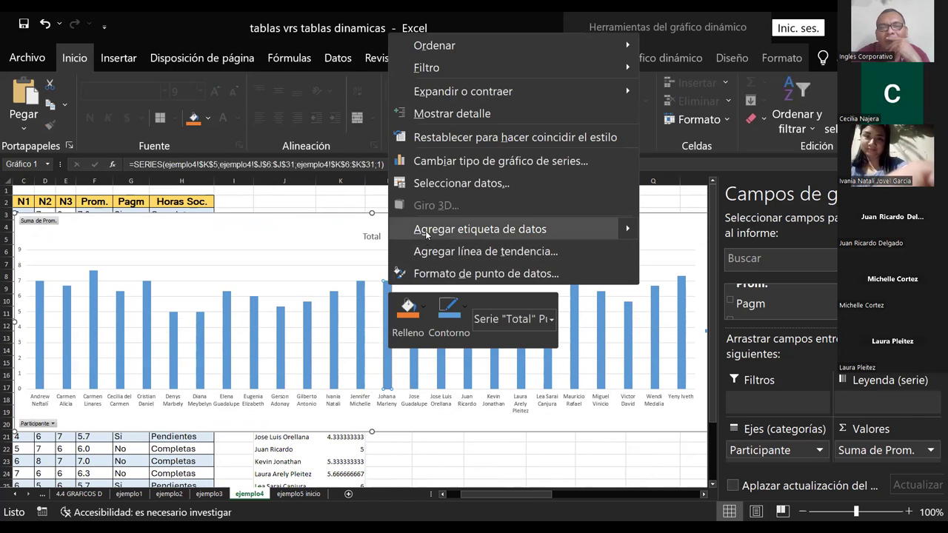
pyautogui.click(425, 232)
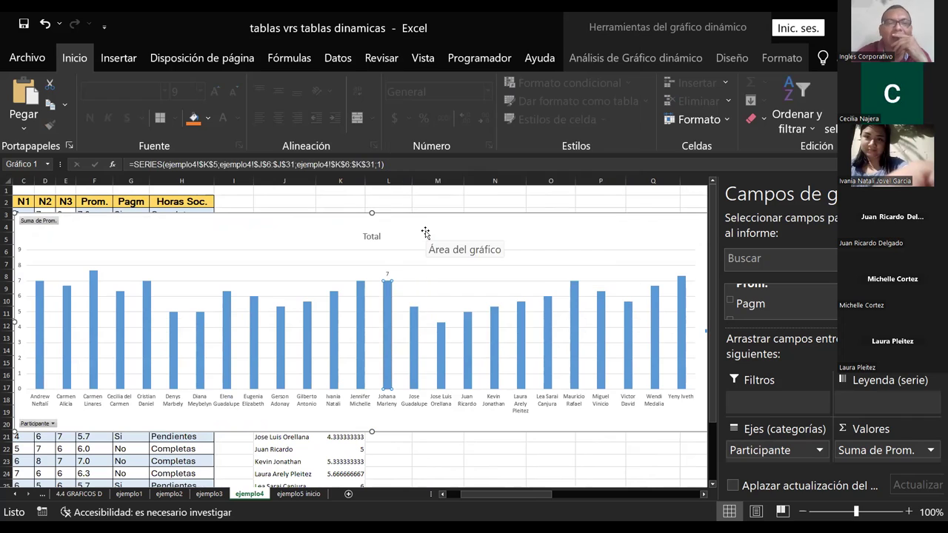
pyautogui.click(441, 330)
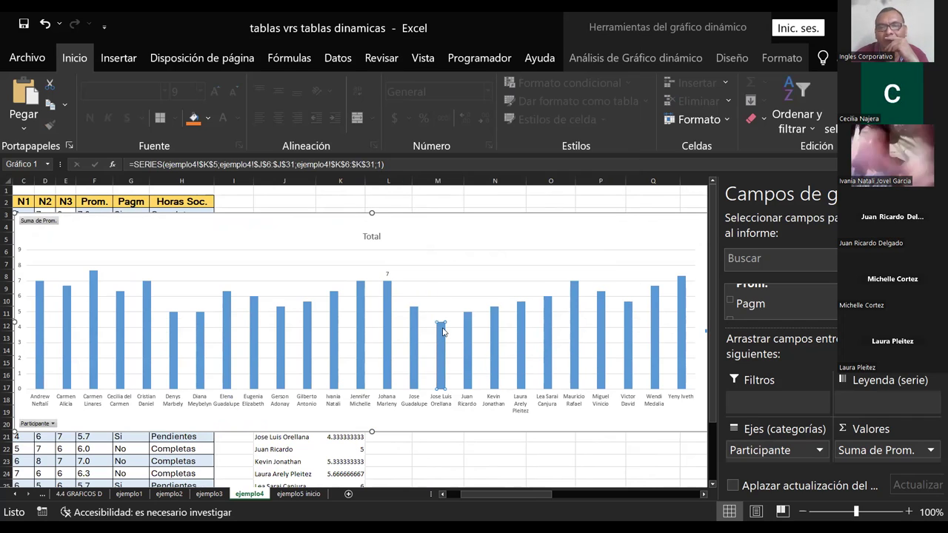
pyautogui.rightClick(442, 331)
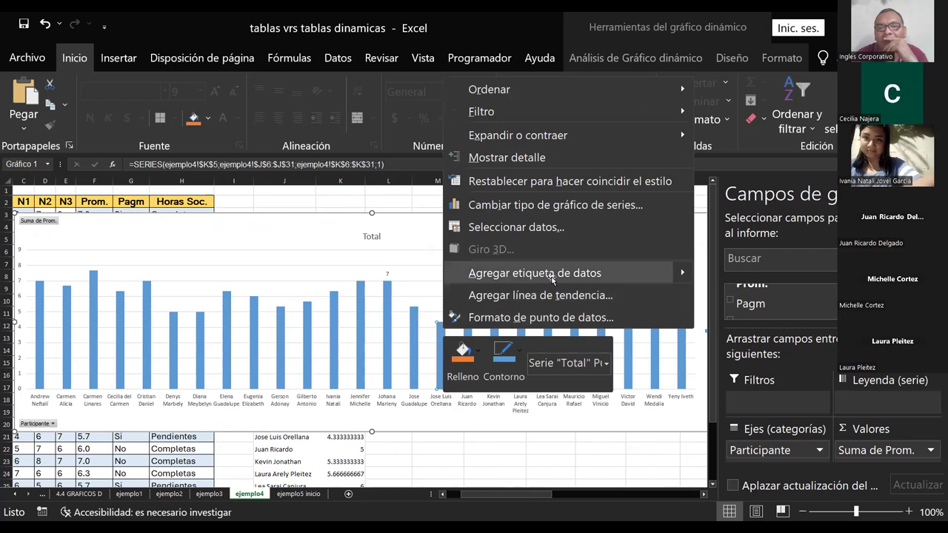
pyautogui.click(552, 276)
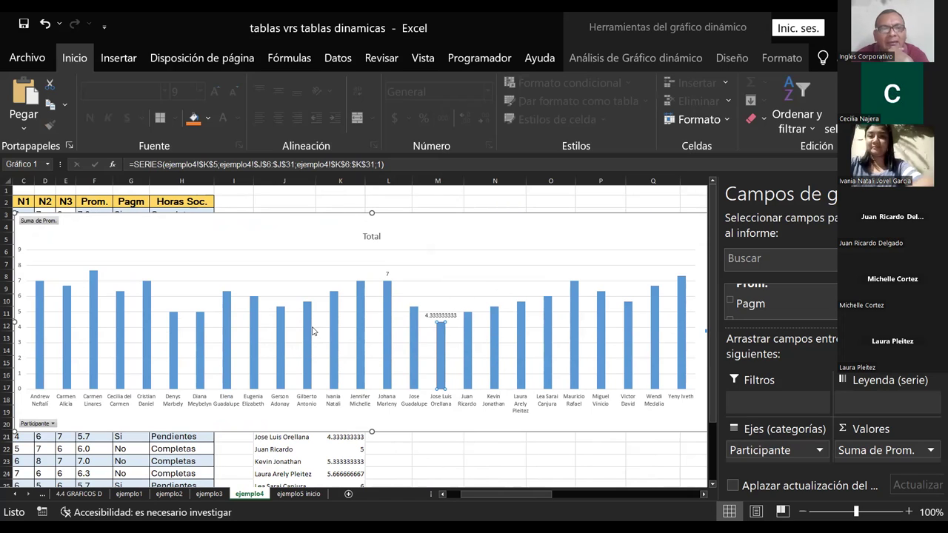
# Step: Open Formato de área de trazado for the chart's plot area
pyautogui.moveTo(260, 331)
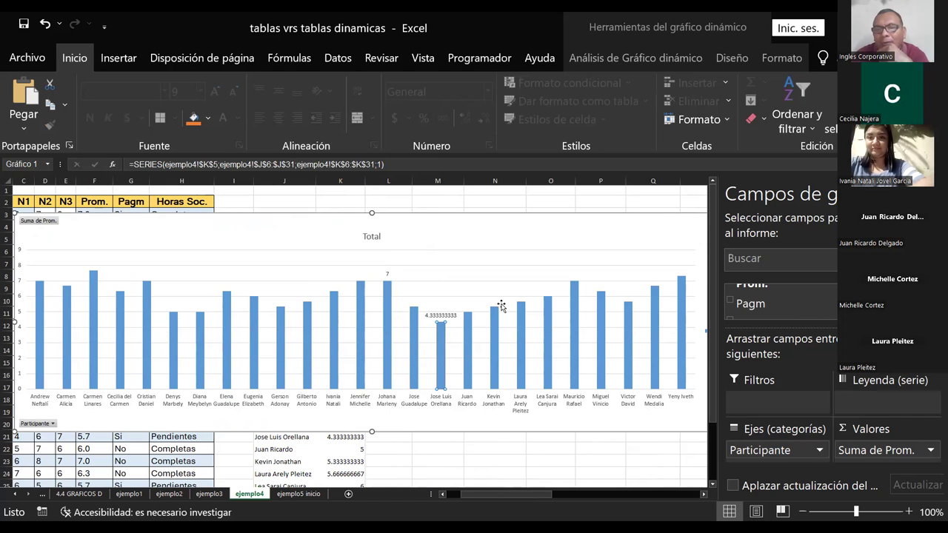
pyautogui.click(387, 275)
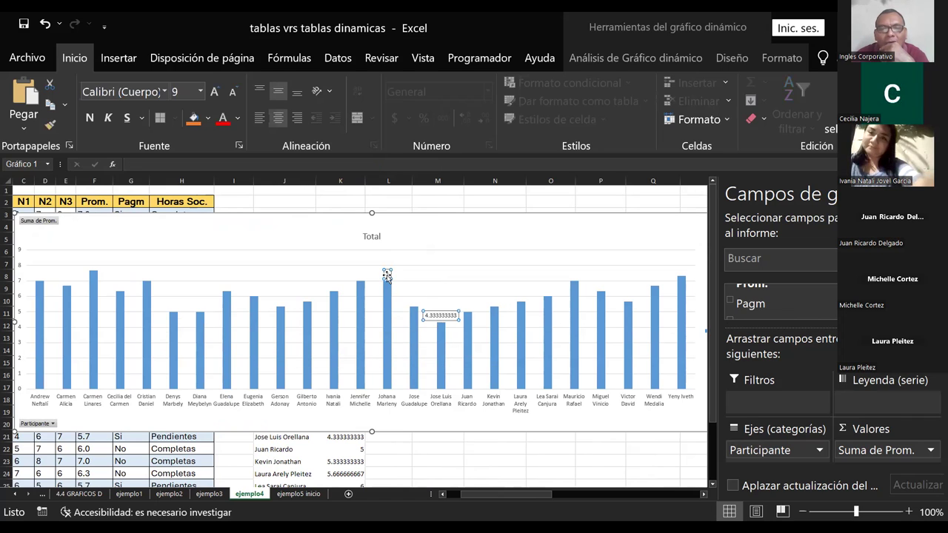
pyautogui.click(30, 276)
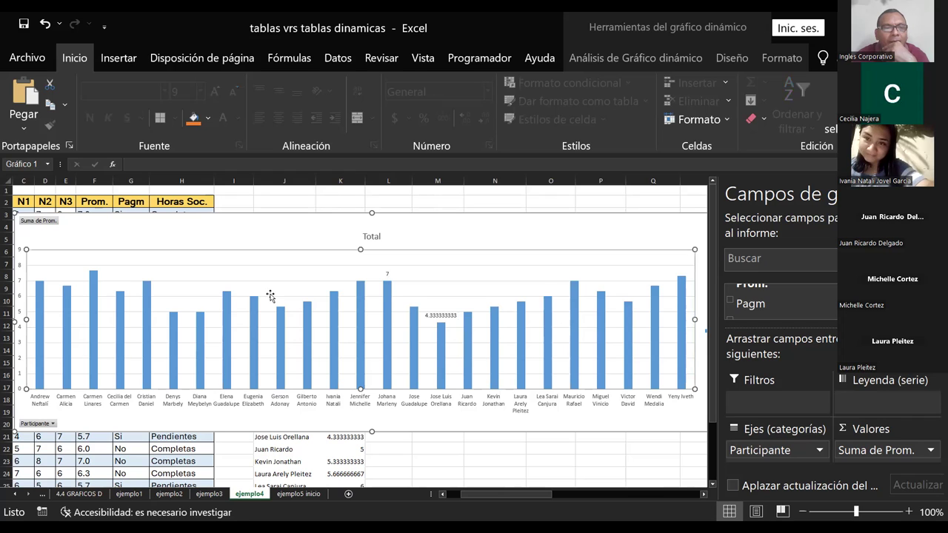
pyautogui.doubleClick(40, 277)
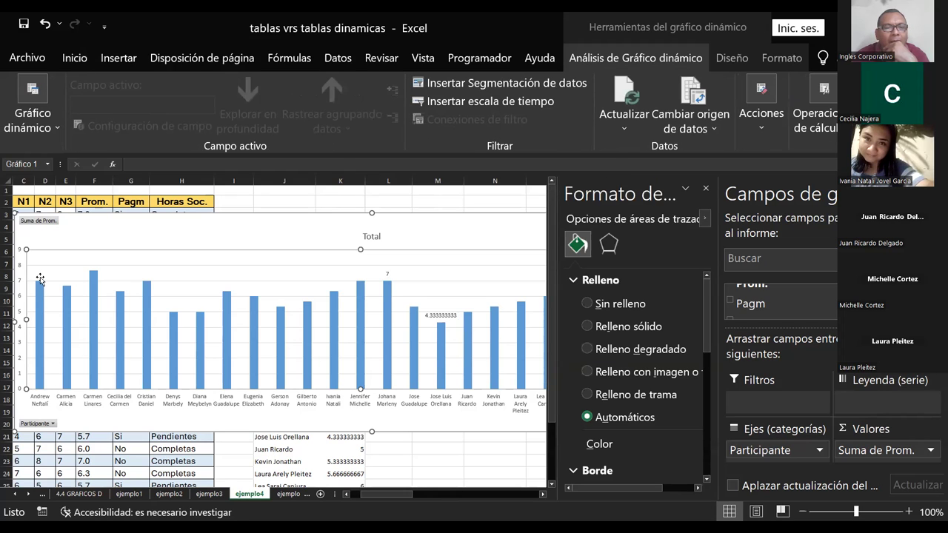
pyautogui.click(40, 285)
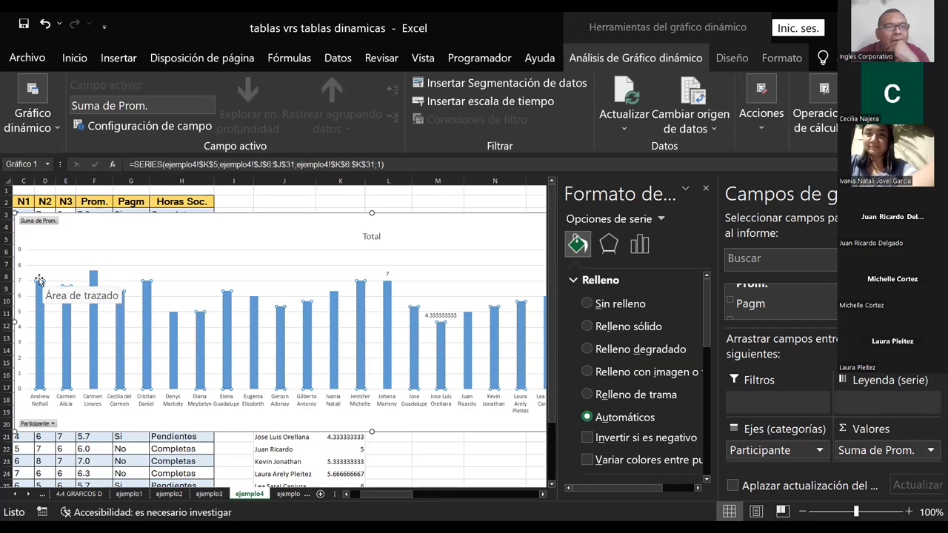
pyautogui.rightClick(40, 283)
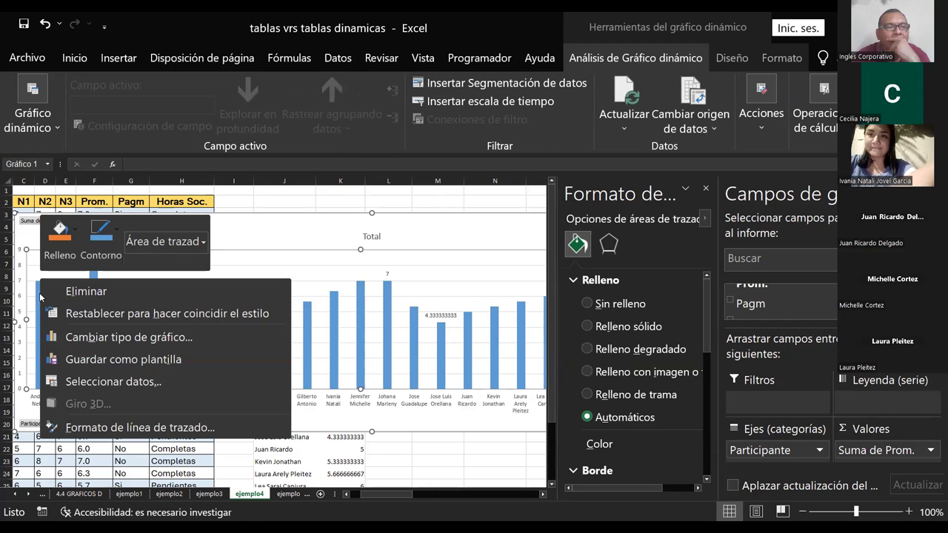
# Step: Dismiss the value-label shortcut menu and select the chart's horizontal axis
pyautogui.rightClick(386, 278)
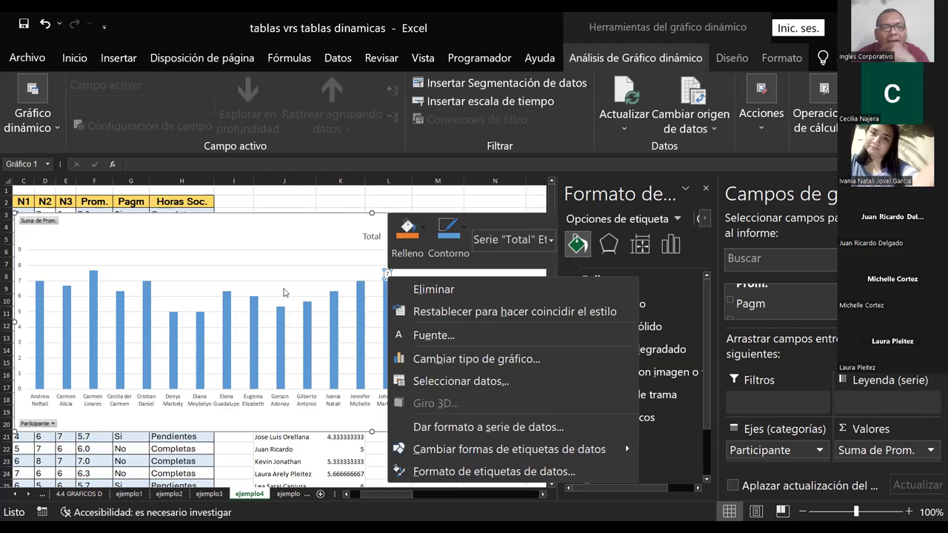
pyautogui.press('Escape')
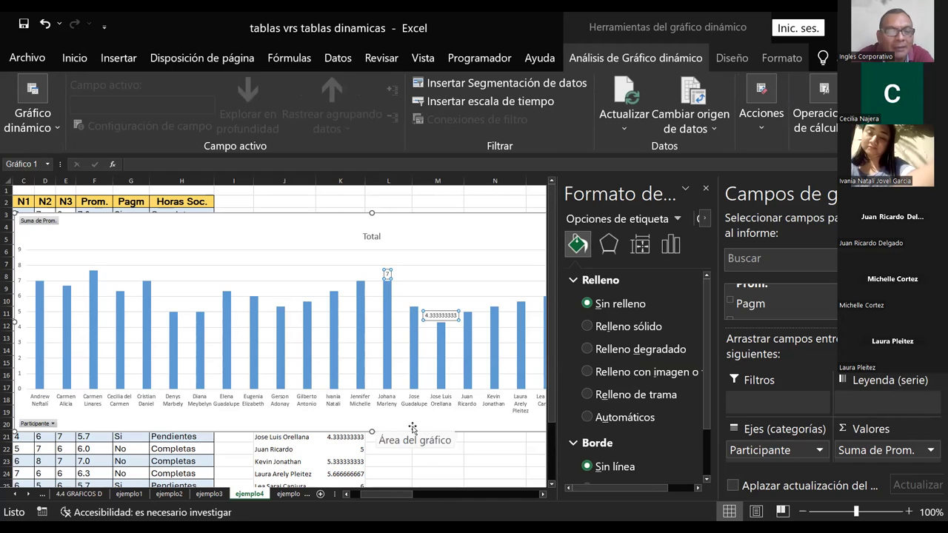
pyautogui.click(374, 407)
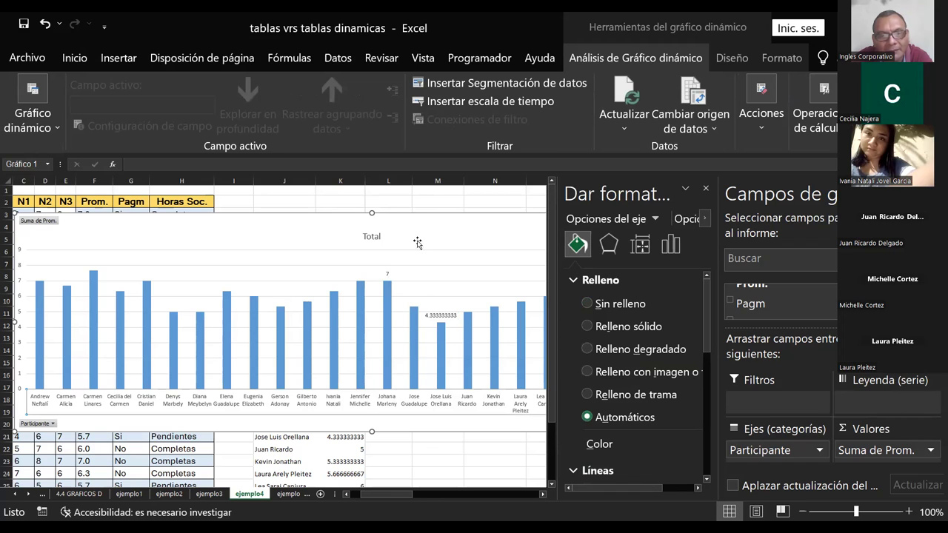
# Step: Drag the PivotChart toward columns I–N, beside the grades table
pyautogui.moveTo(420, 214)
pyautogui.mouseDown()
pyautogui.moveTo(296, 219)
pyautogui.moveTo(291, 228)
pyautogui.moveTo(393, 257)
pyautogui.mouseUp()
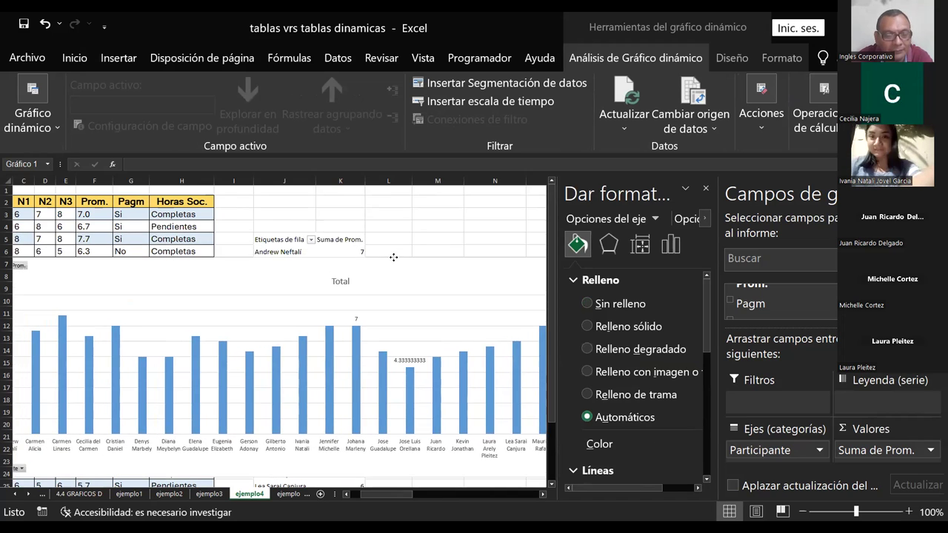
pyautogui.moveTo(393, 257)
pyautogui.mouseDown()
pyautogui.moveTo(470, 195)
pyautogui.moveTo(454, 229)
pyautogui.mouseUp()
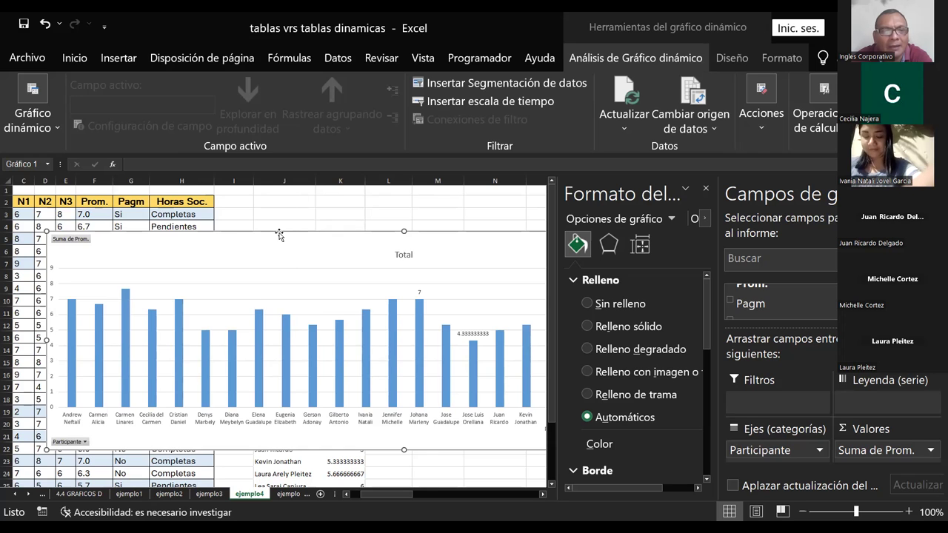
pyautogui.moveTo(279, 233); pyautogui.dragTo(447, 254)
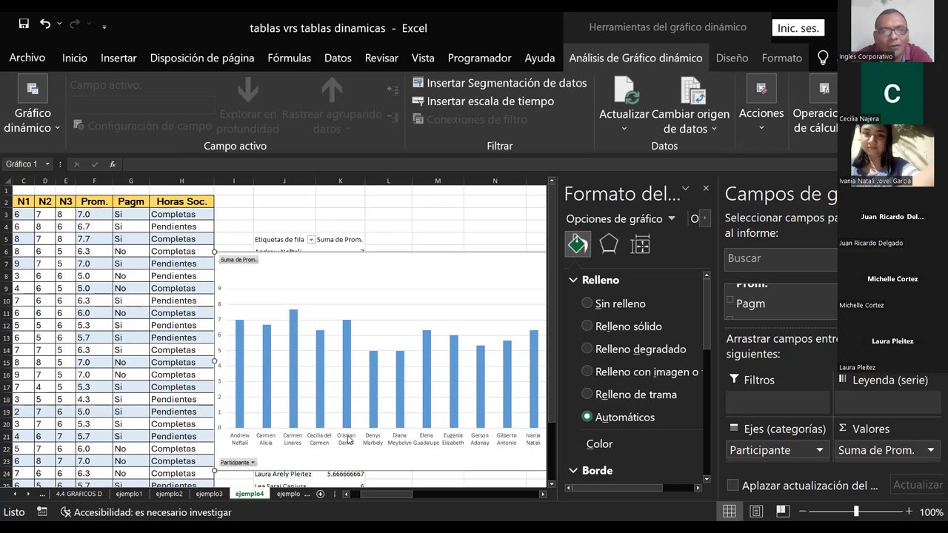
# Step: Set the plot area to No fill with a Solid line border, then close the pane
pyautogui.click(250, 306)
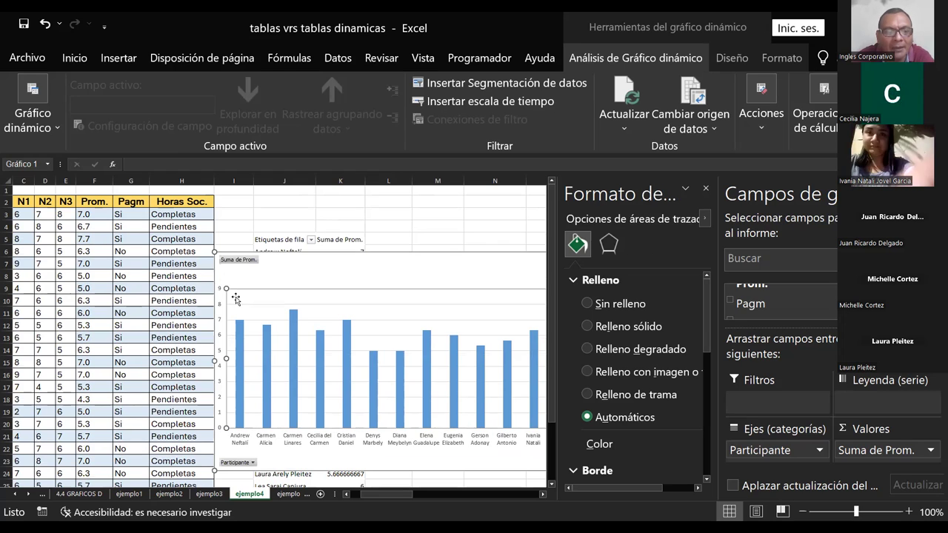
pyautogui.rightClick(235, 298)
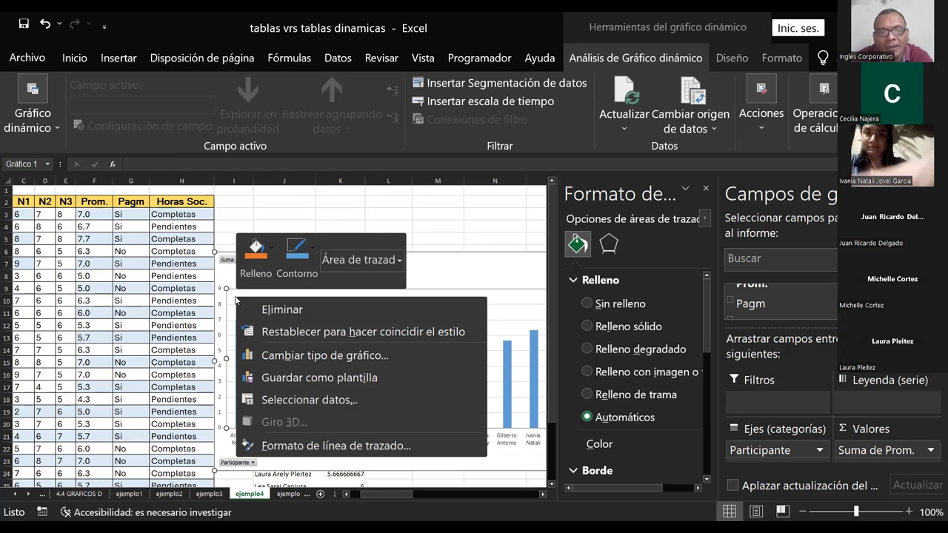
pyautogui.click(336, 446)
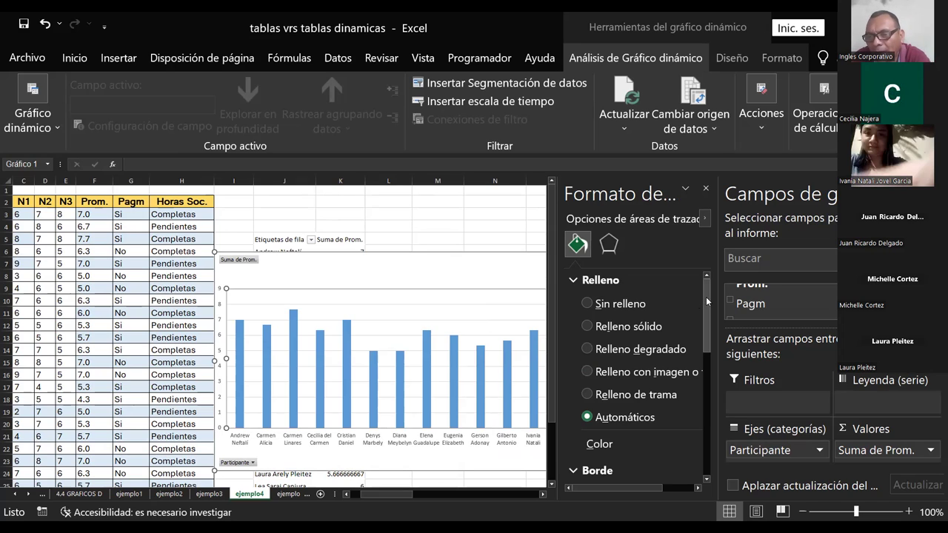
pyautogui.click(589, 304)
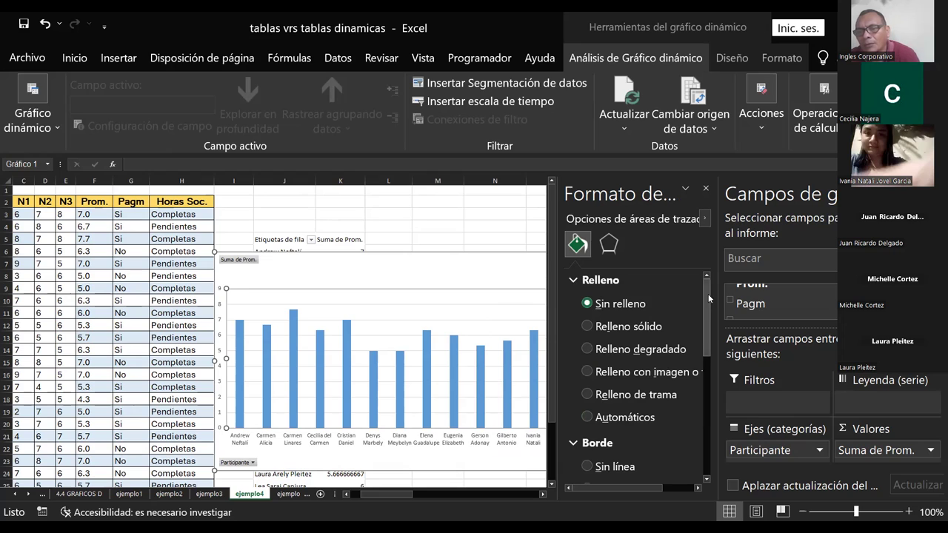
pyautogui.moveTo(708, 294); pyautogui.dragTo(705, 317)
pyautogui.click(587, 424)
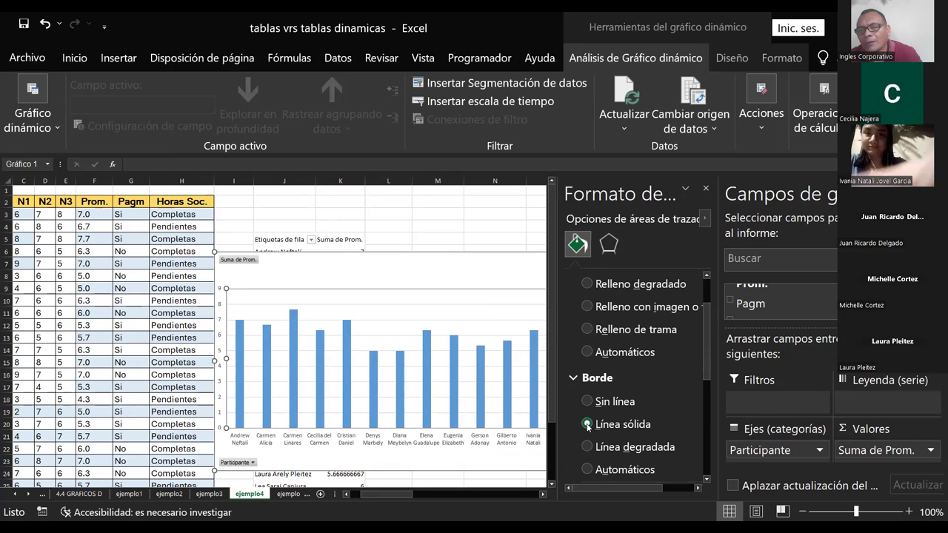
pyautogui.scroll(3, 712, 354)
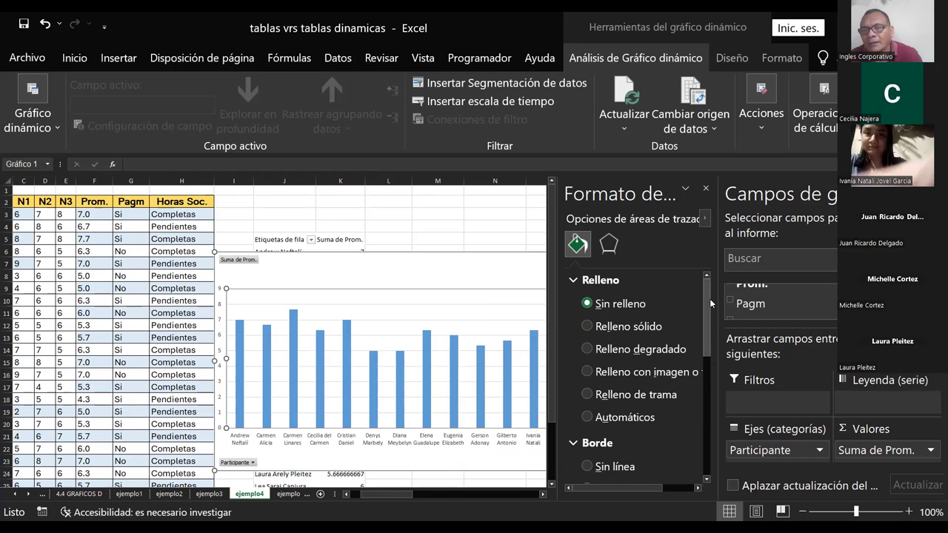
pyautogui.moveTo(709, 311); pyautogui.dragTo(705, 451)
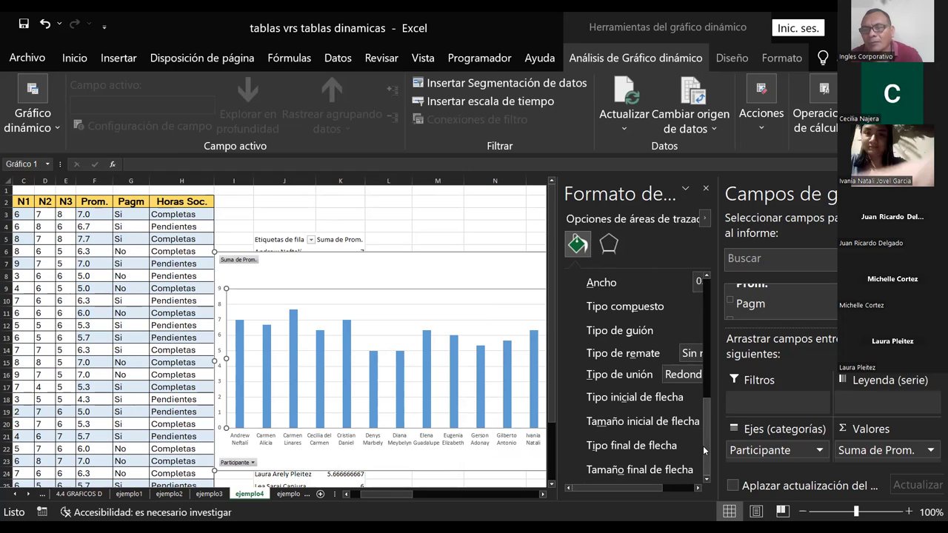
pyautogui.click(706, 189)
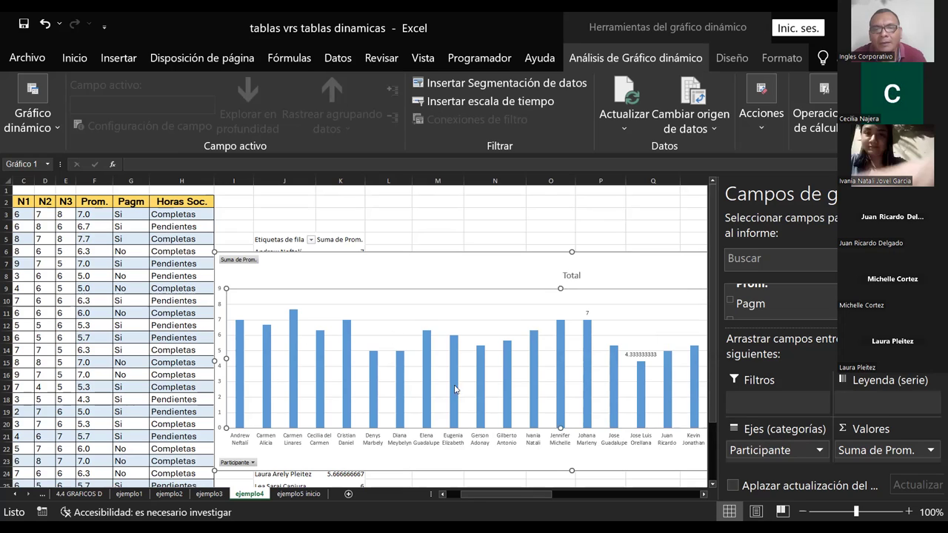
# Step: Reopen Format Plot Area for the plot area and adjust the pane's line options view
pyautogui.click(293, 330)
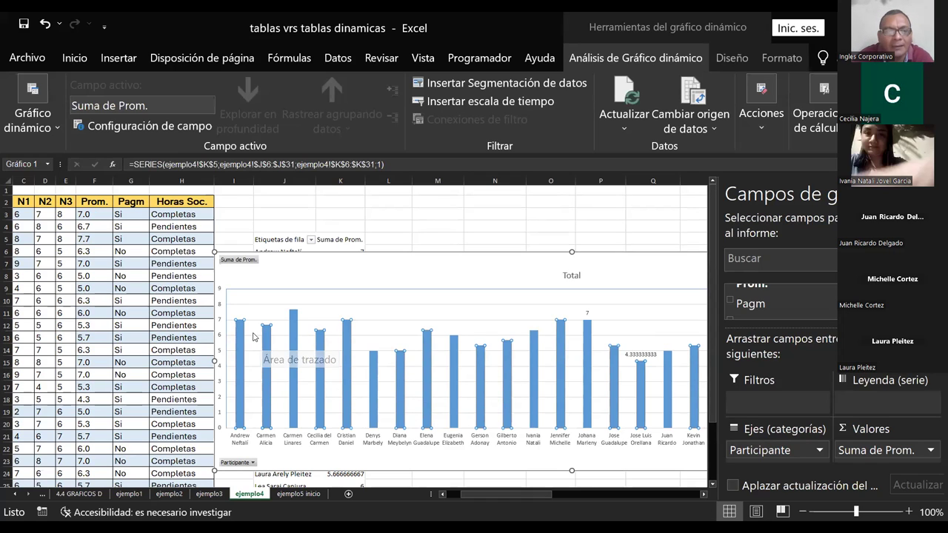
pyautogui.click(235, 300)
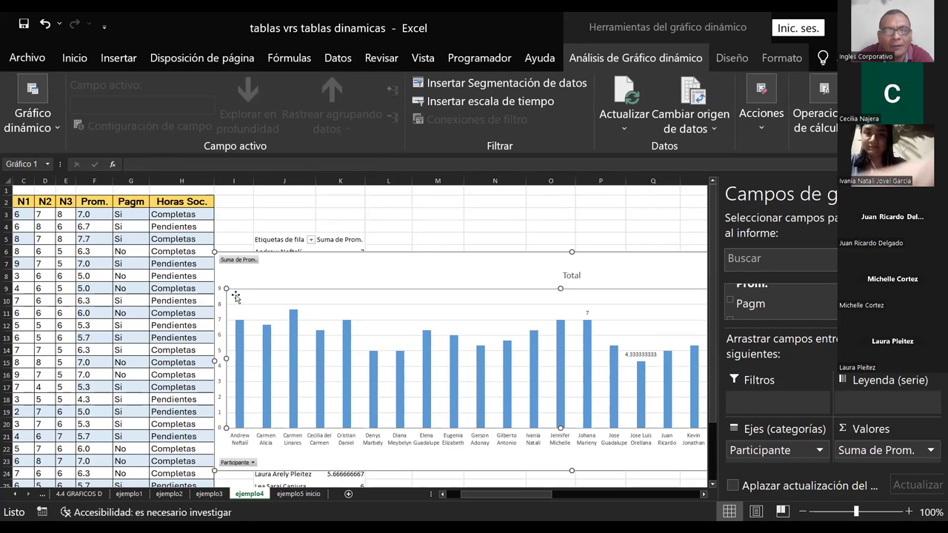
pyautogui.rightClick(235, 297)
pyautogui.click(310, 443)
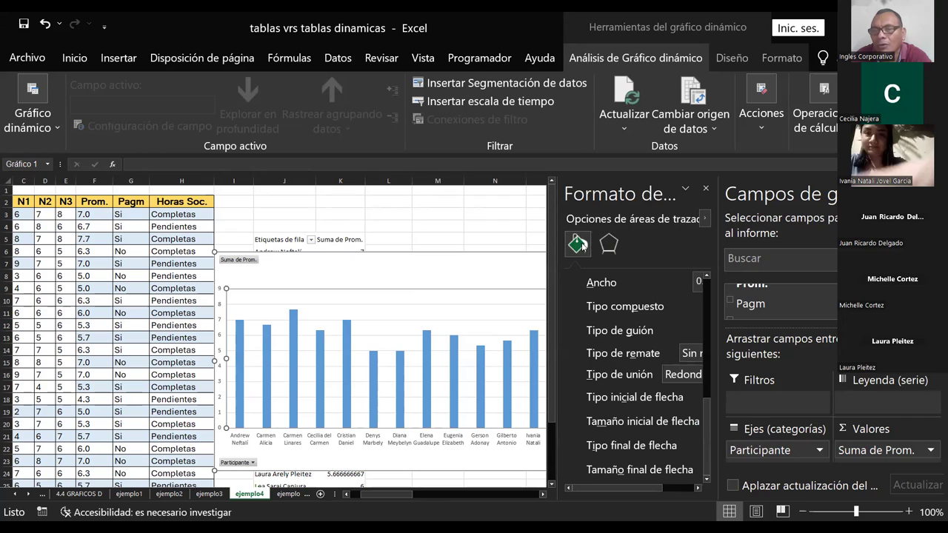
pyautogui.moveTo(642, 489); pyautogui.dragTo(723, 494)
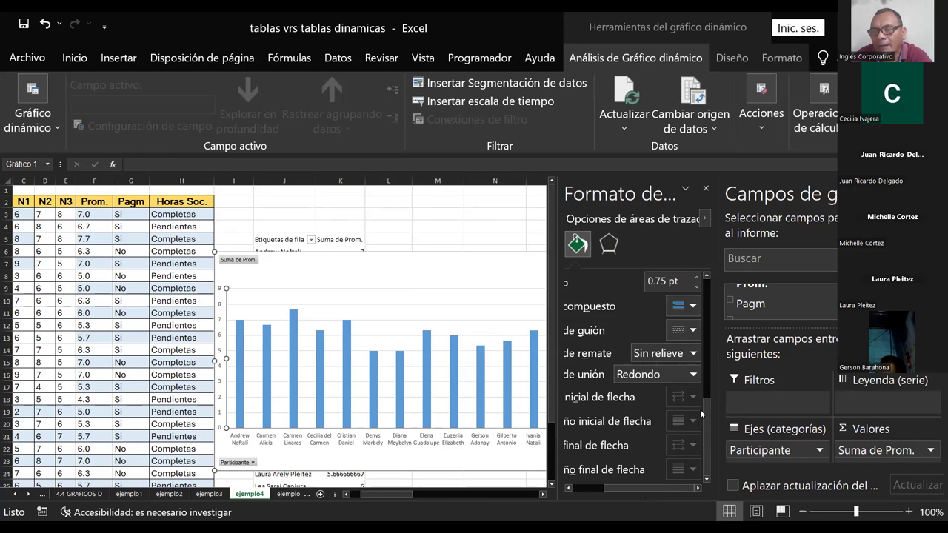
pyautogui.moveTo(707, 451); pyautogui.dragTo(699, 406)
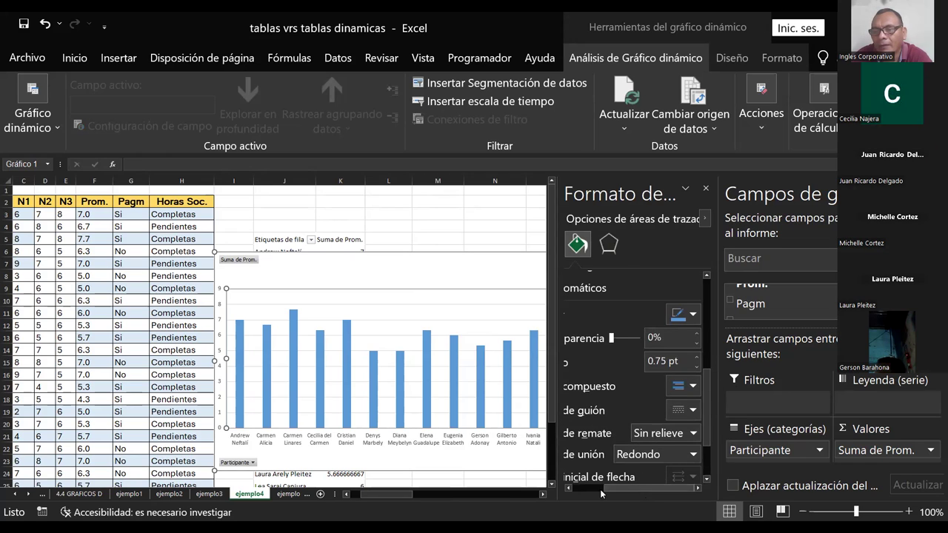
pyautogui.moveTo(651, 489); pyautogui.dragTo(554, 484)
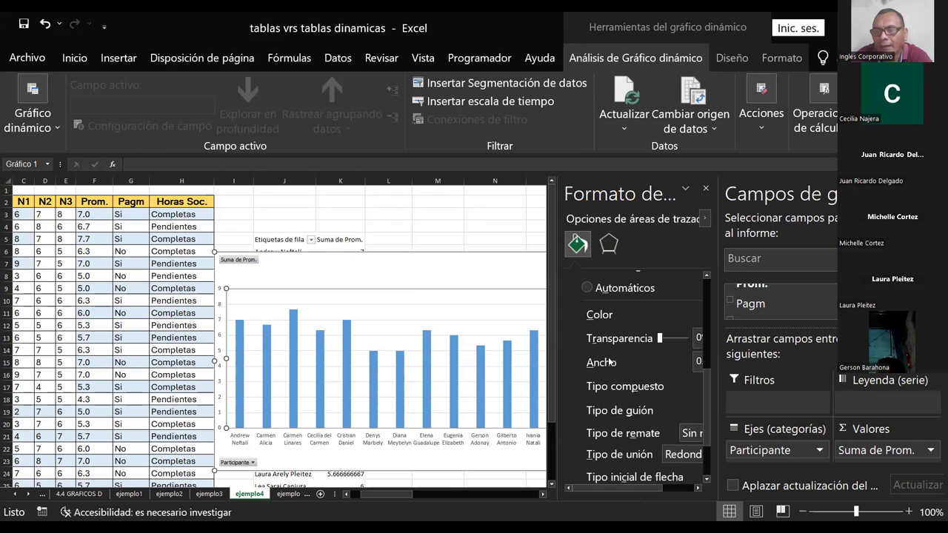
pyautogui.scroll(-2, 700, 407)
pyautogui.scroll(2, 703, 400)
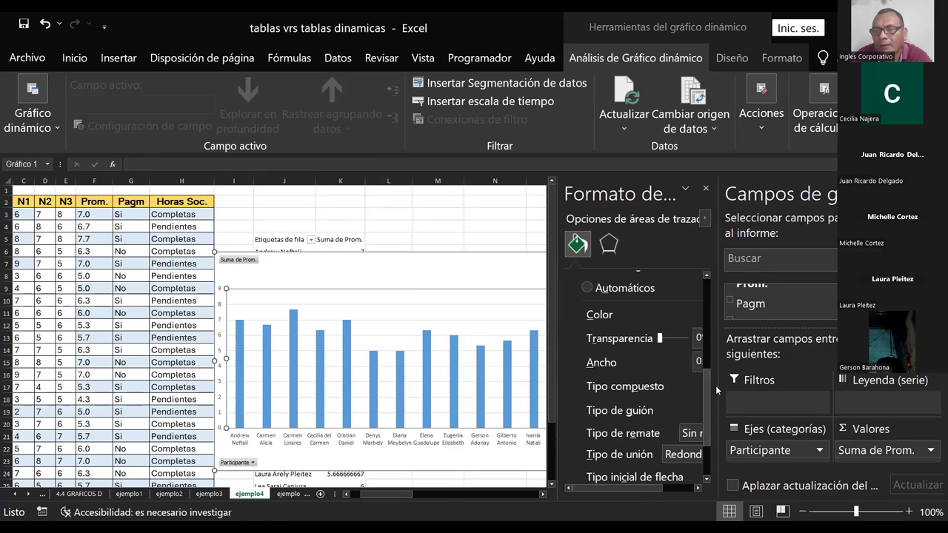
# Step: Apply a yellow Glow effect to the plot area and close the formatting pane
pyautogui.click(608, 244)
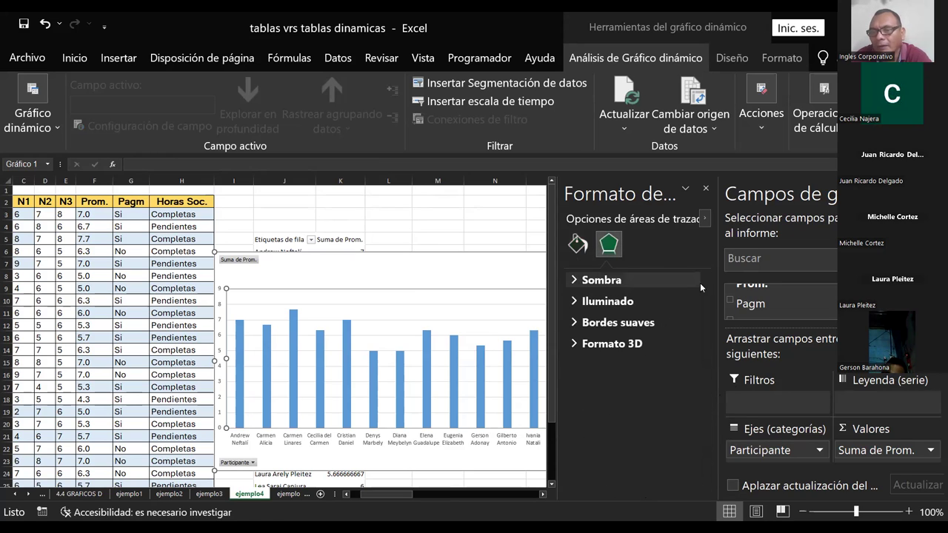
pyautogui.click(596, 301)
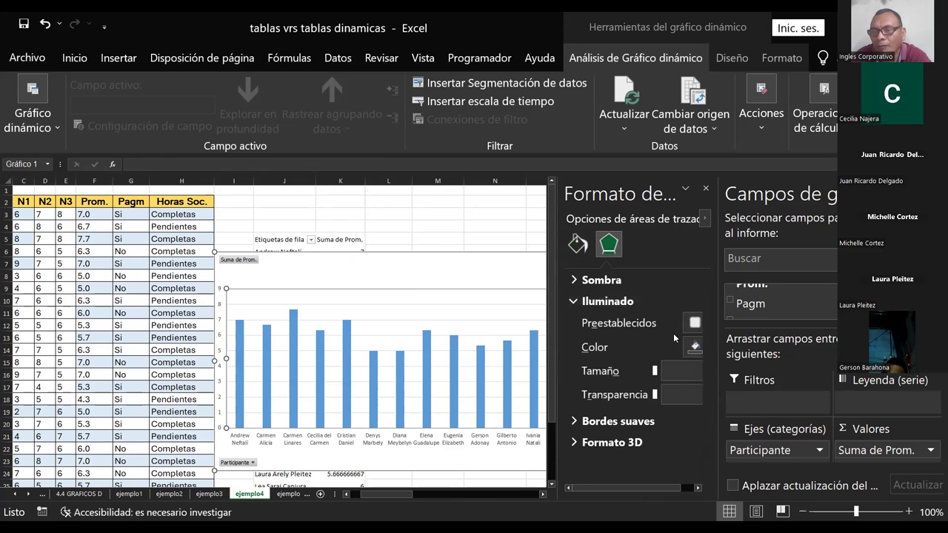
pyautogui.click(693, 346)
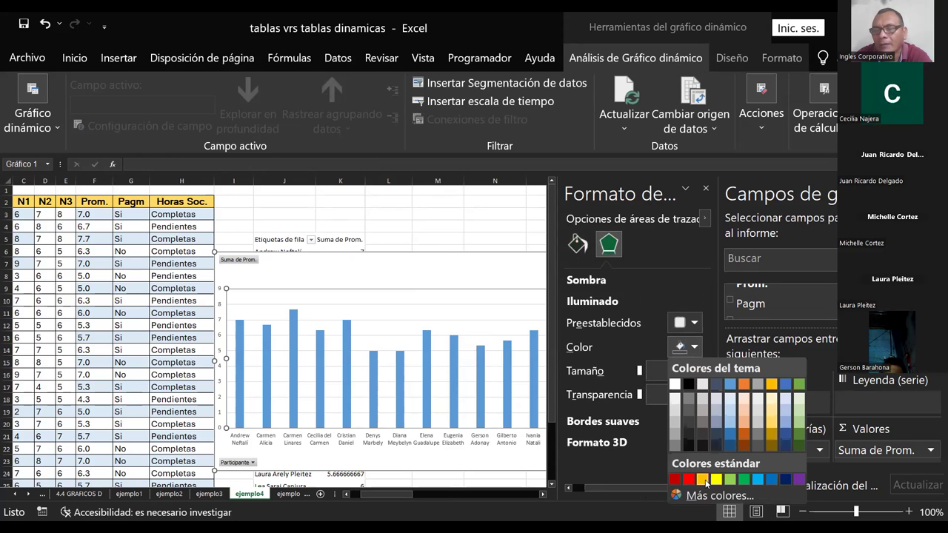
pyautogui.click(726, 473)
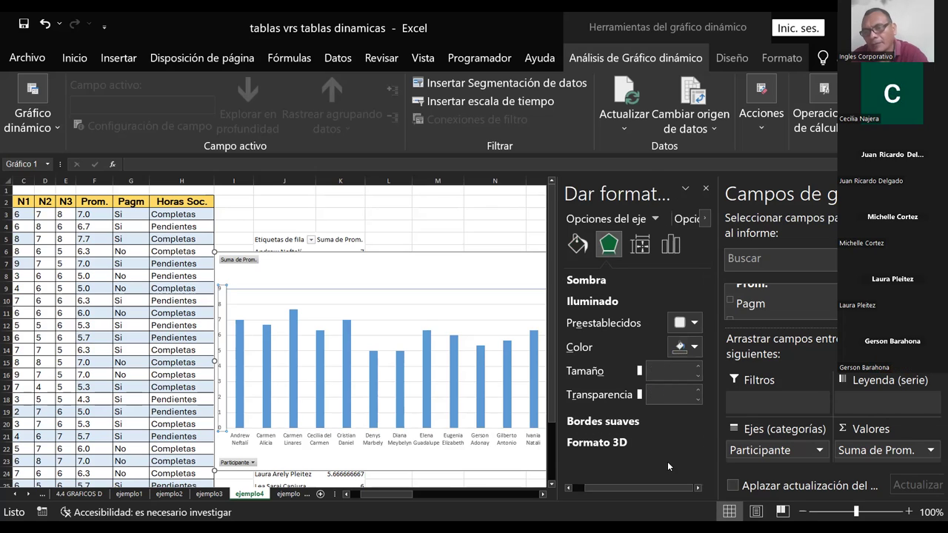
pyautogui.click(705, 188)
pyautogui.click(467, 361)
pyautogui.click(268, 337)
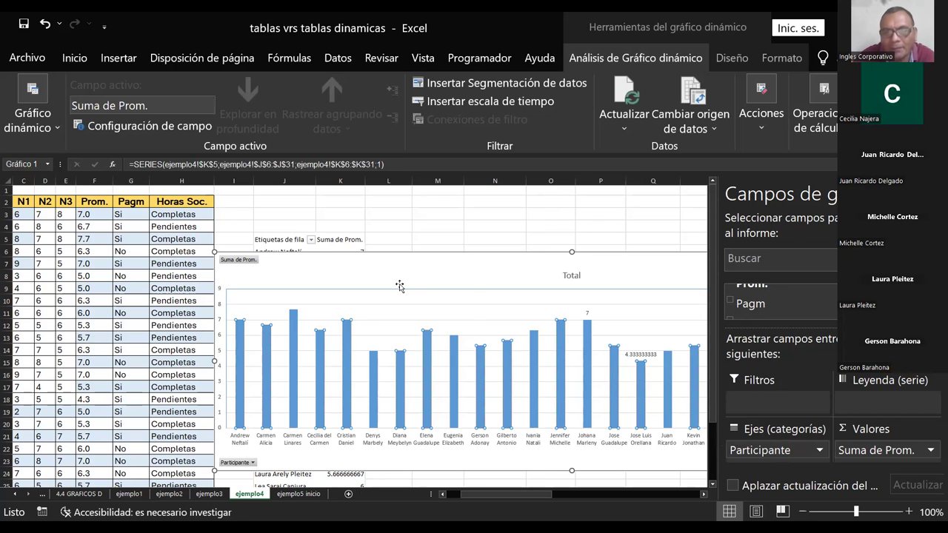
pyautogui.click(405, 311)
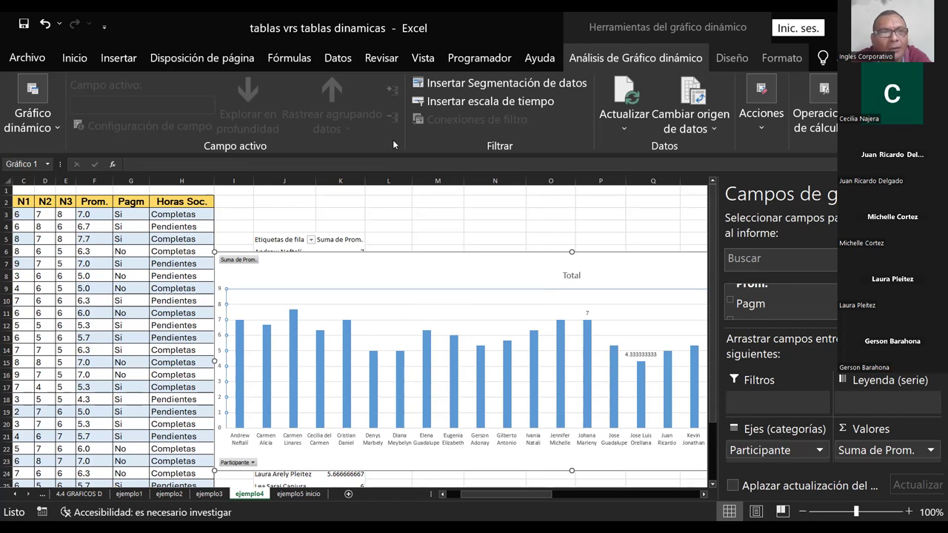
# Step: Uncheck Formula Bar on the View tab and open Format Chart Area
pyautogui.click(431, 61)
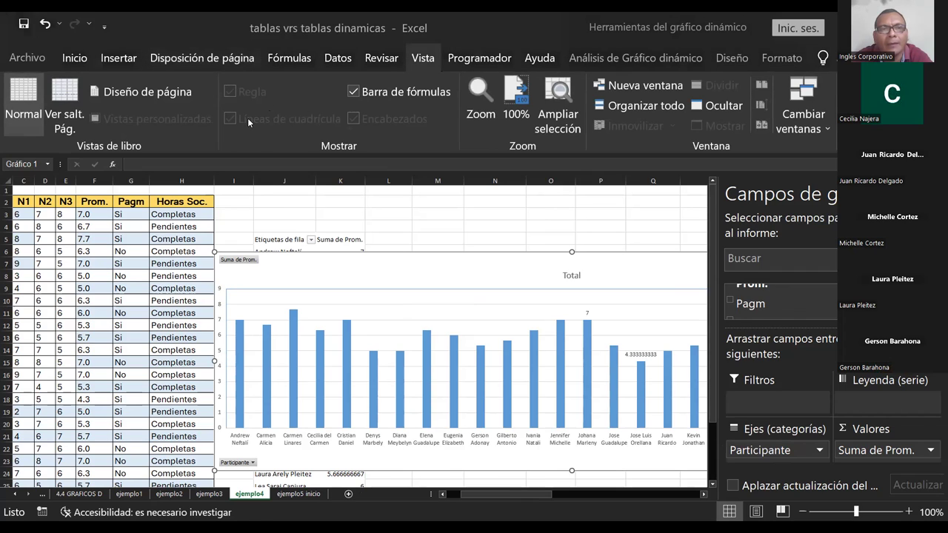
pyautogui.click(359, 92)
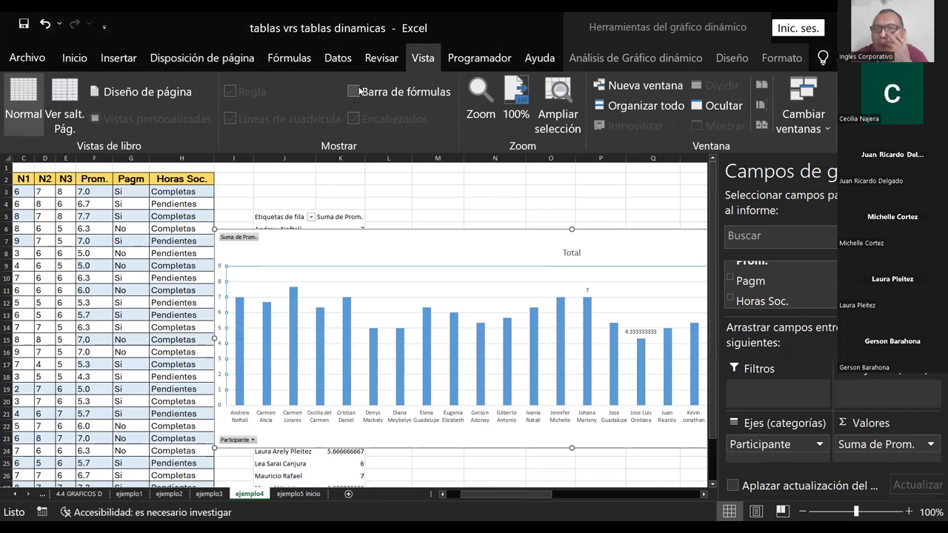
pyautogui.doubleClick(246, 251)
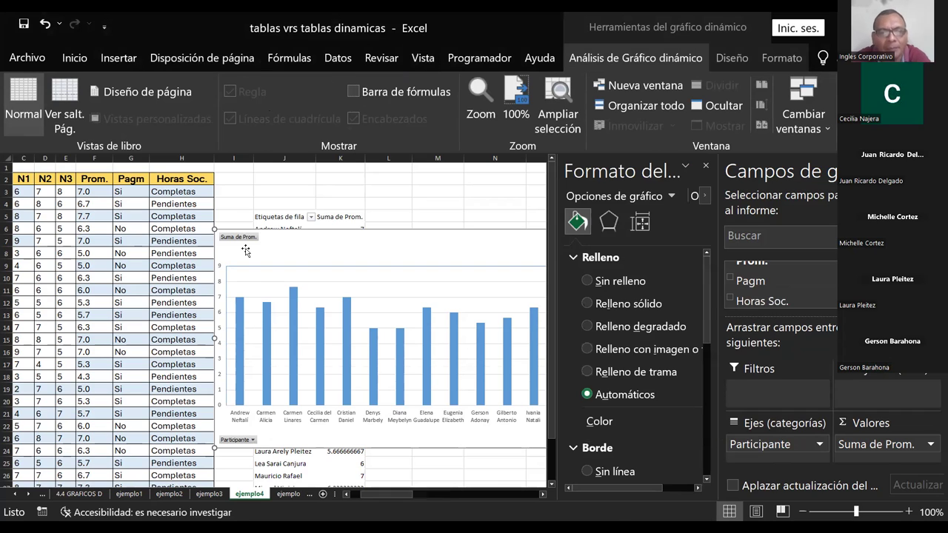
# Step: Try no, automatic, pattern, texture and gradient fills, settling on a solid dark grey chart background
pyautogui.click(587, 281)
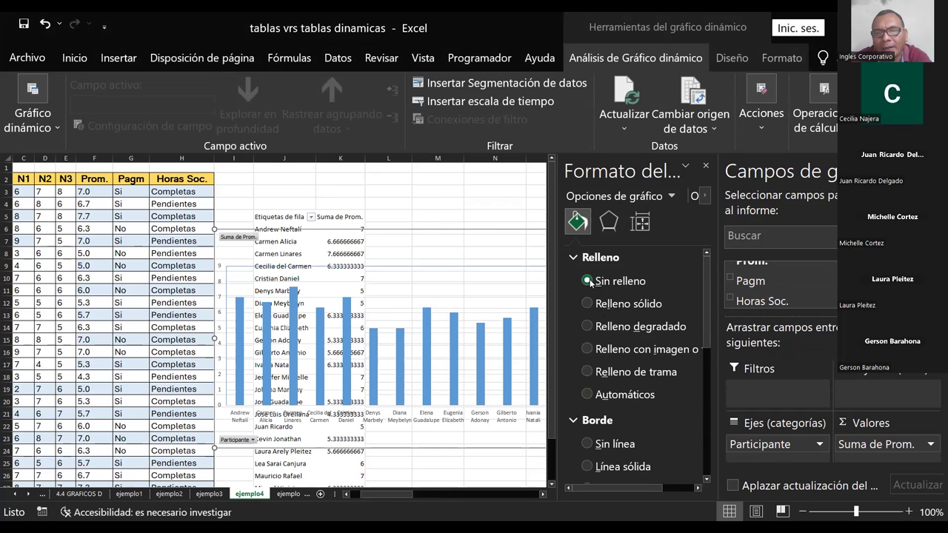
pyautogui.click(587, 395)
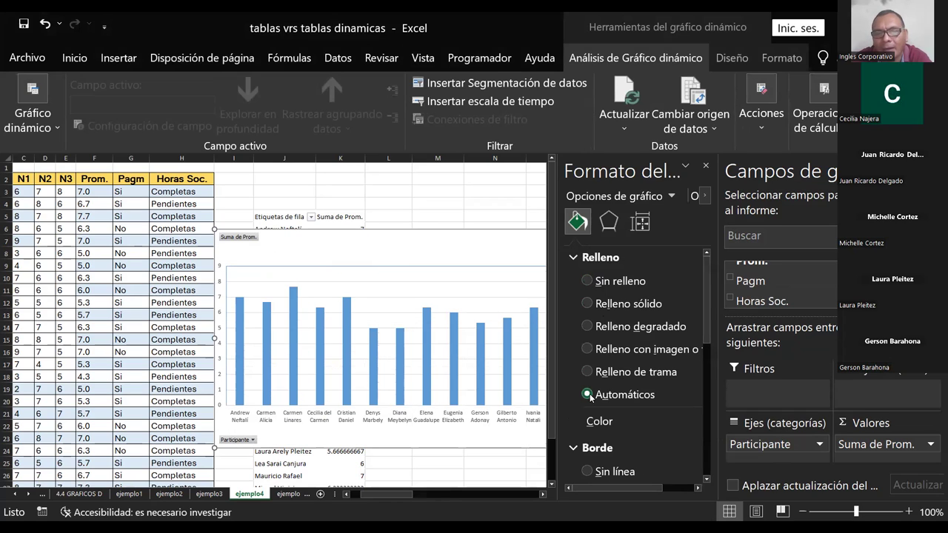
pyautogui.click(588, 372)
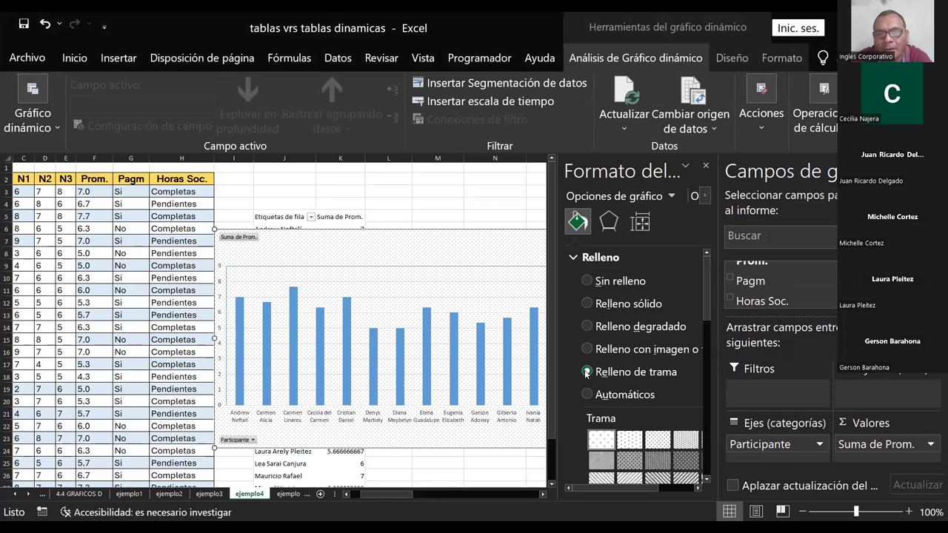
pyautogui.click(589, 349)
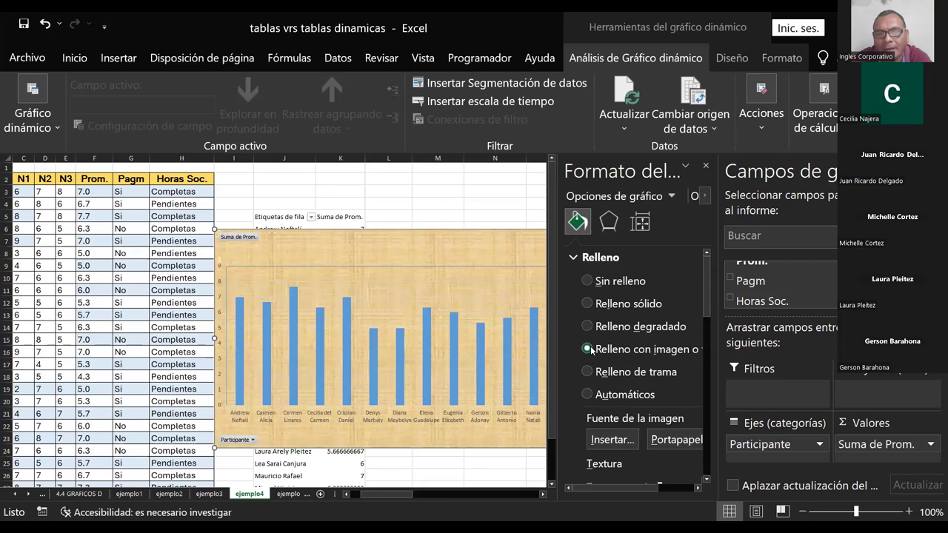
pyautogui.click(588, 327)
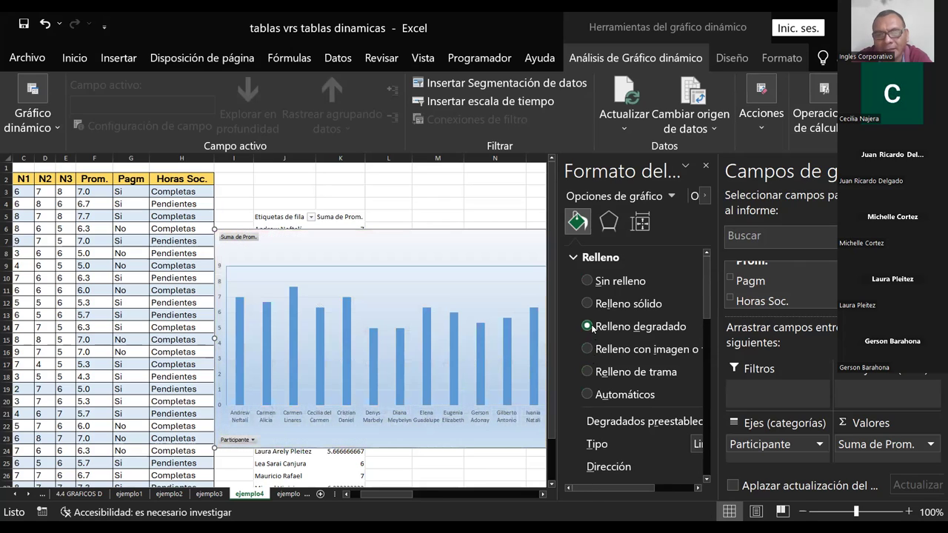
pyautogui.click(588, 303)
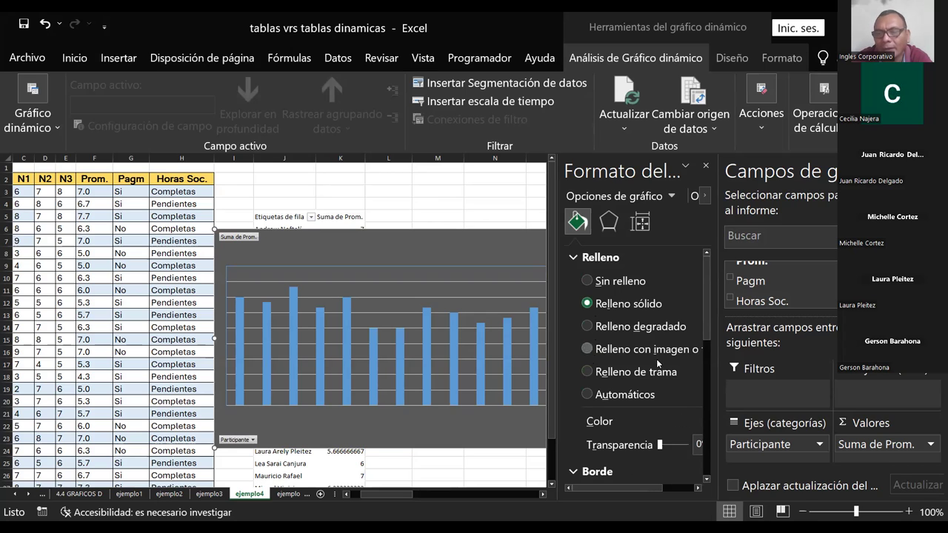
pyautogui.click(588, 348)
pyautogui.click(588, 304)
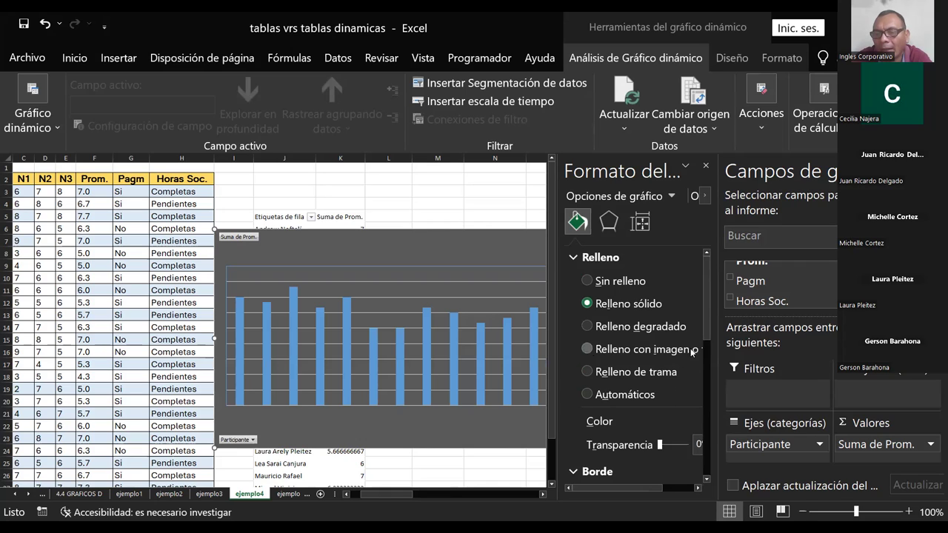
pyautogui.moveTo(428, 337)
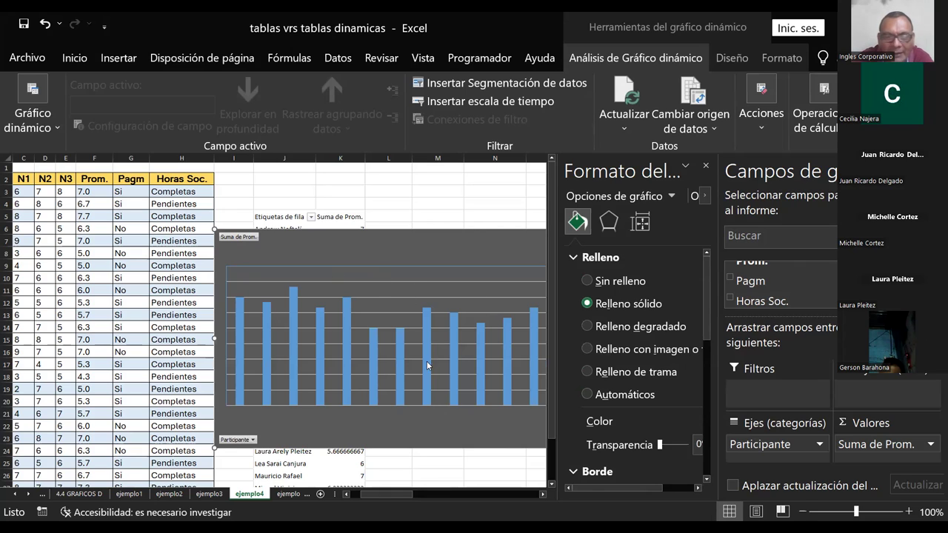
pyautogui.moveTo(342, 341)
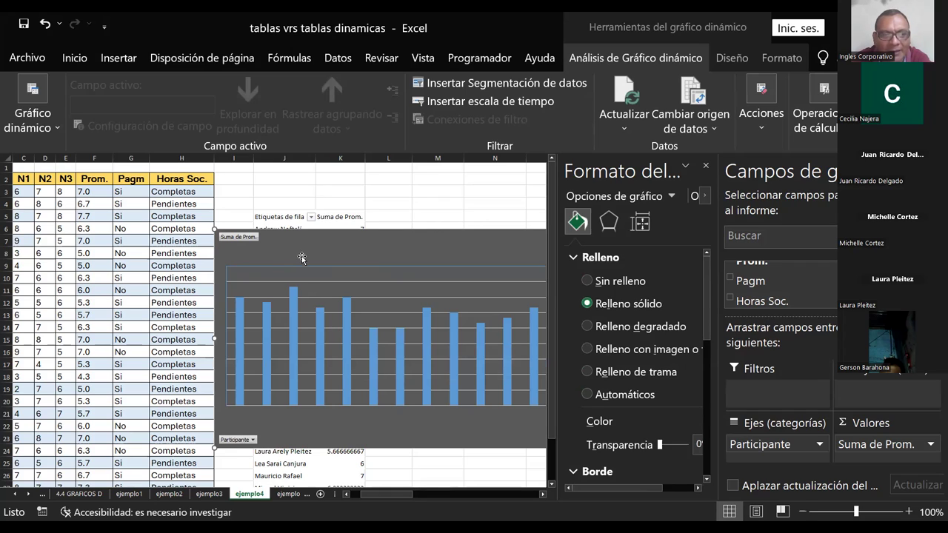
# Step: Select the bar series and individual participants' bars, dismissing a bar's shortcut menu
pyautogui.click(298, 293)
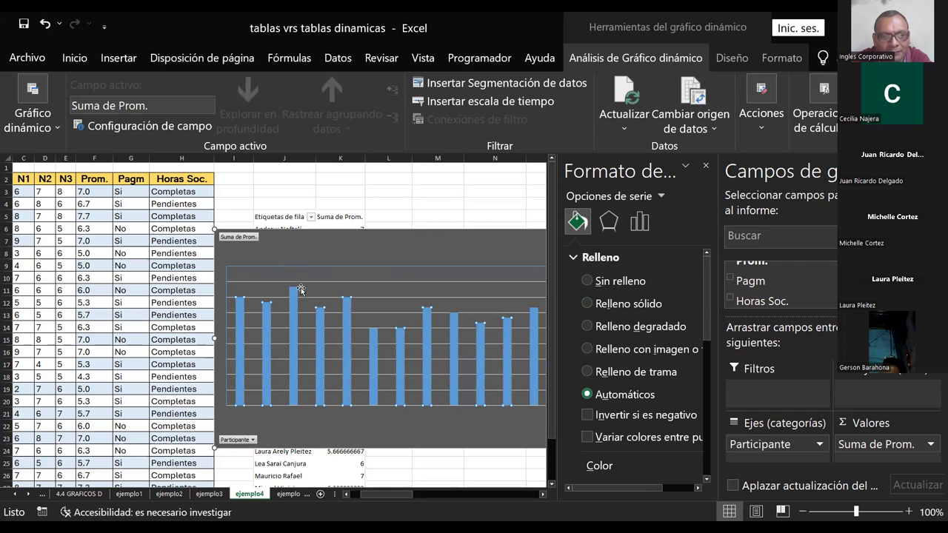
pyautogui.click(292, 297)
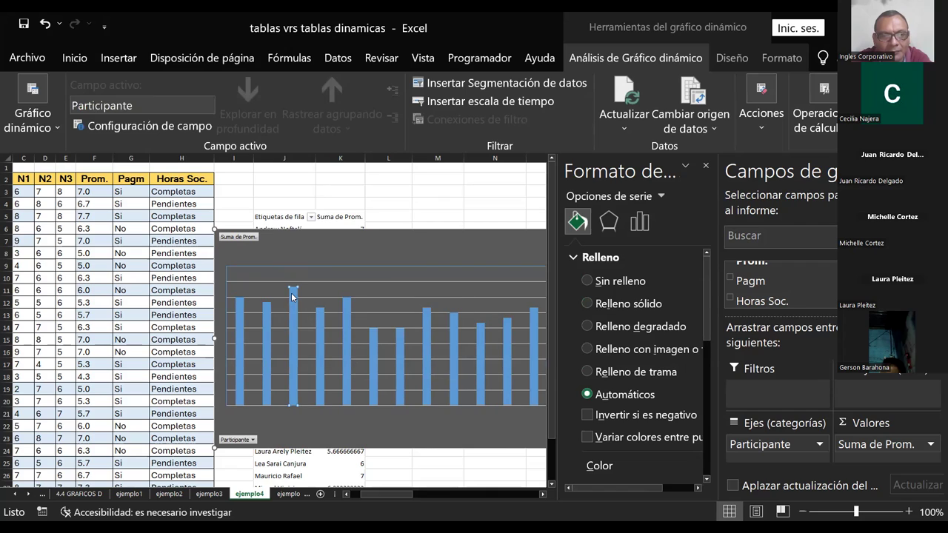
pyautogui.click(268, 304)
pyautogui.click(294, 295)
pyautogui.click(239, 307)
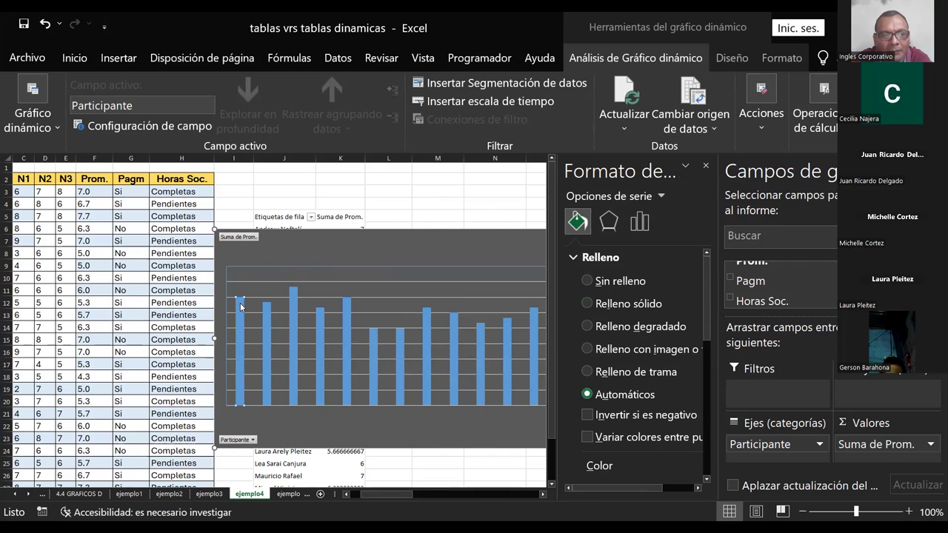
pyautogui.rightClick(240, 306)
pyautogui.press('Escape')
pyautogui.click(264, 311)
# Step: Select the chart's plot area and open its shortcut menu
pyautogui.click(297, 305)
pyautogui.click(330, 307)
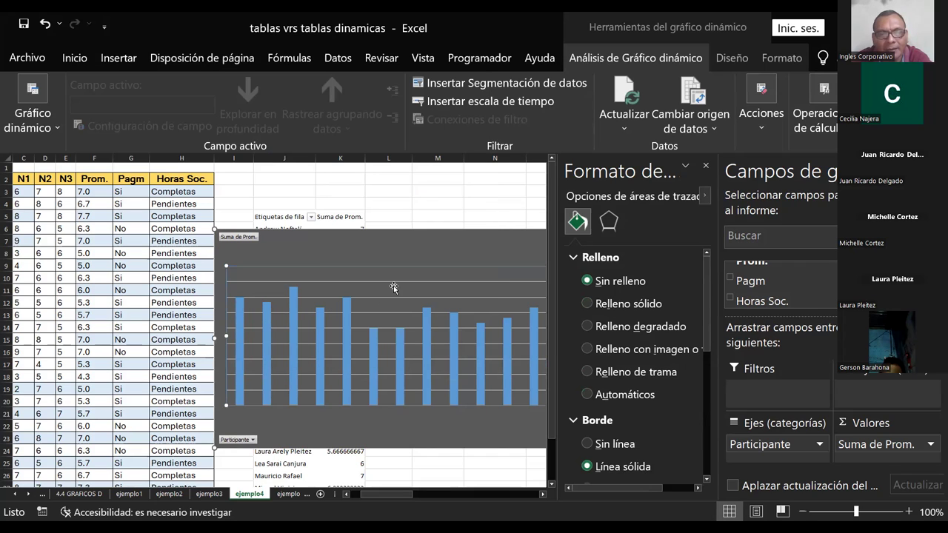
pyautogui.click(304, 261)
pyautogui.click(299, 272)
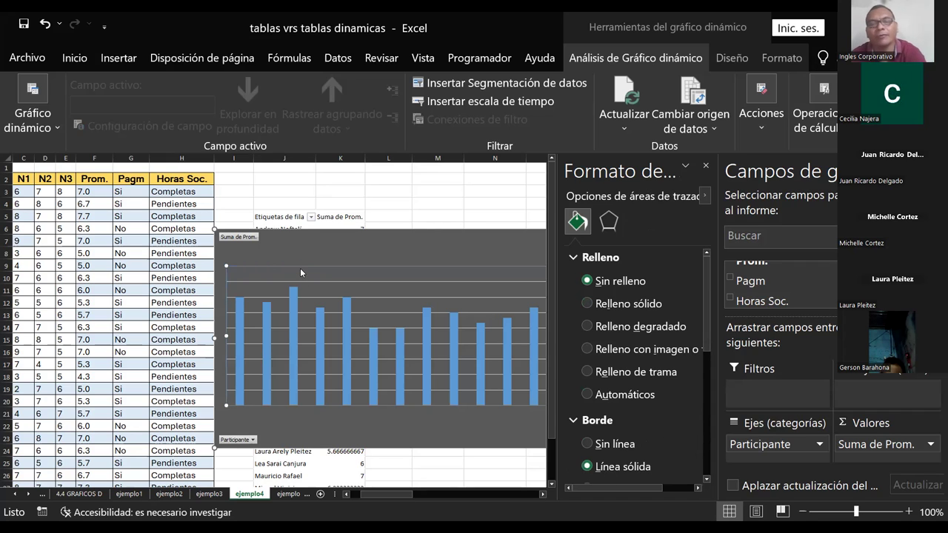
pyautogui.rightClick(300, 273)
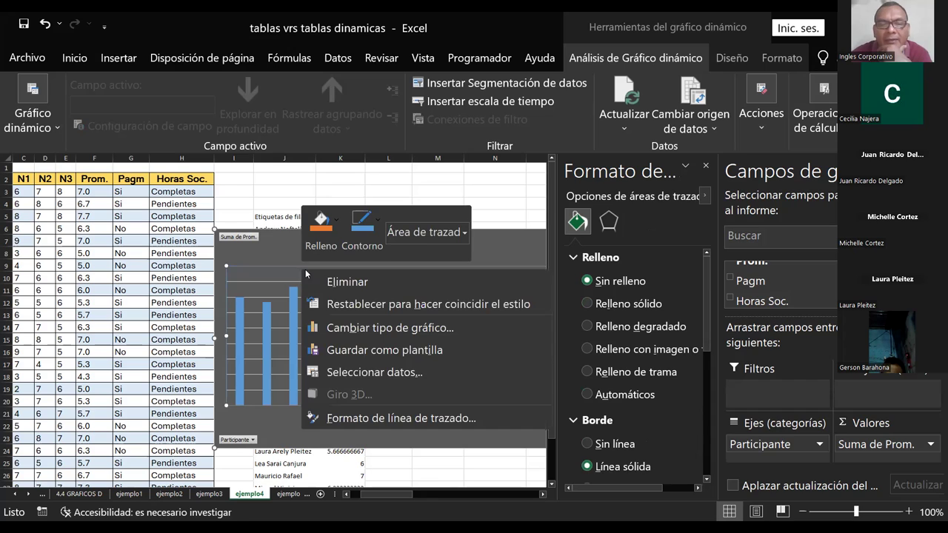
pyautogui.click(359, 372)
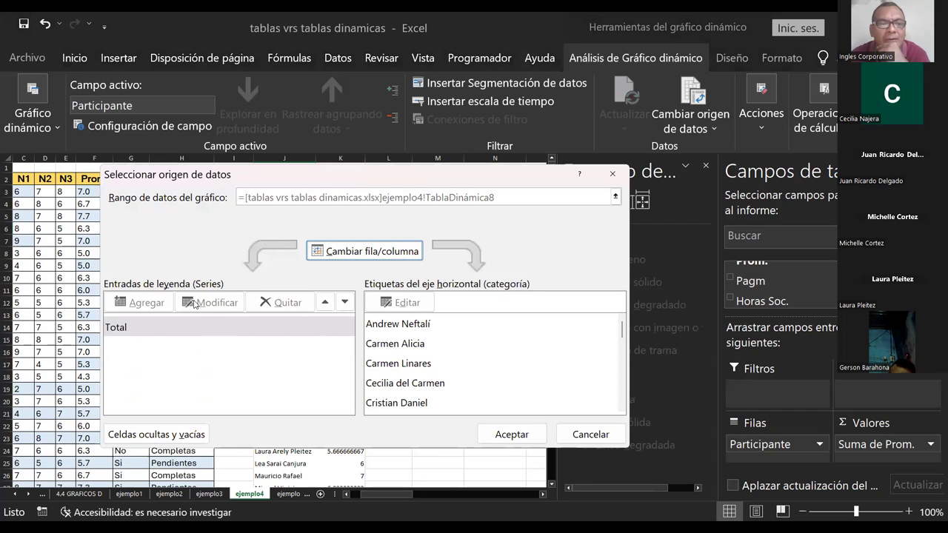
pyautogui.click(120, 328)
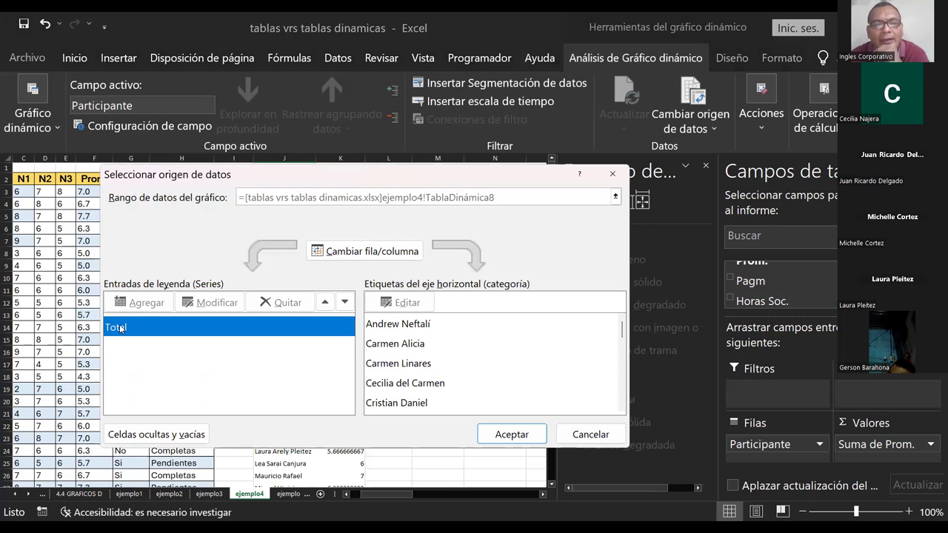
pyautogui.moveTo(561, 442); pyautogui.dragTo(474, 320)
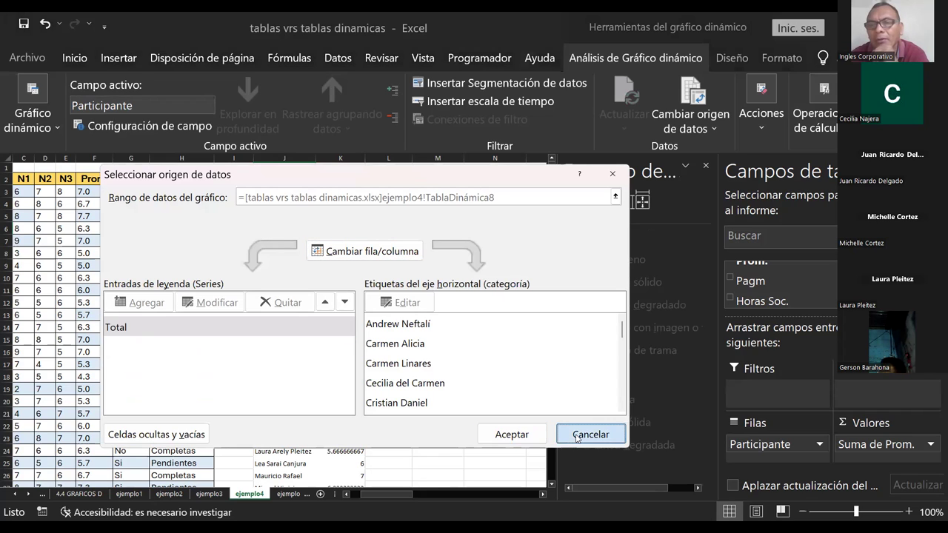
pyautogui.press('Escape')
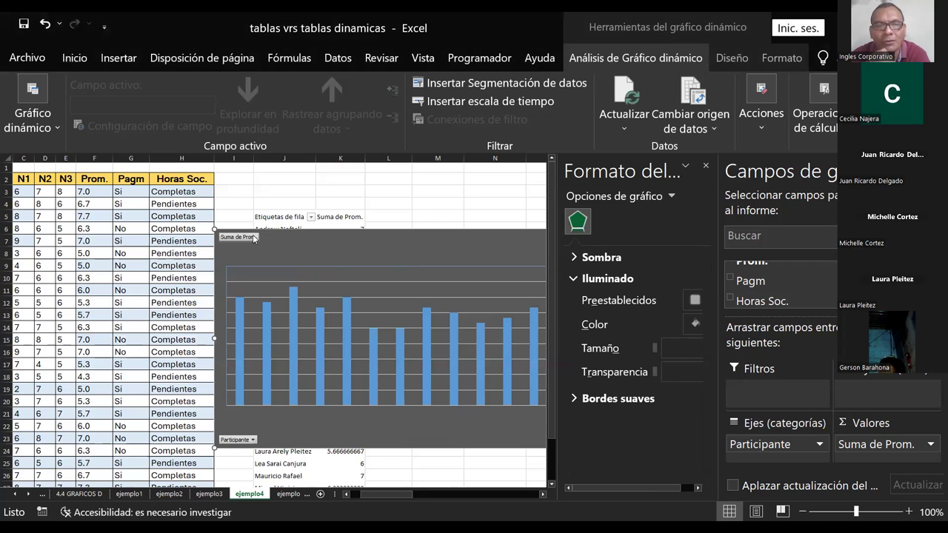
# Step: Close the Formato pane and limit the chart's Participante filter to the first three names
pyautogui.click(705, 166)
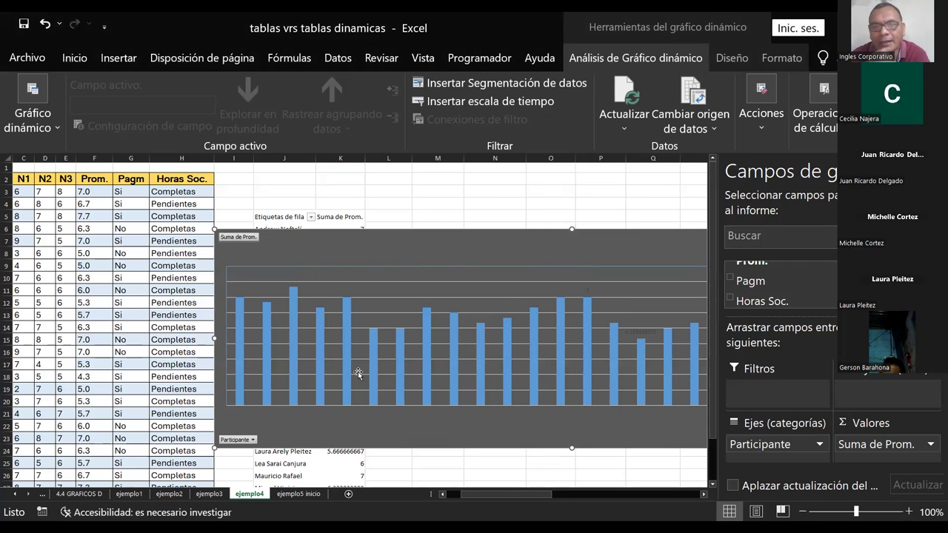
pyautogui.click(253, 440)
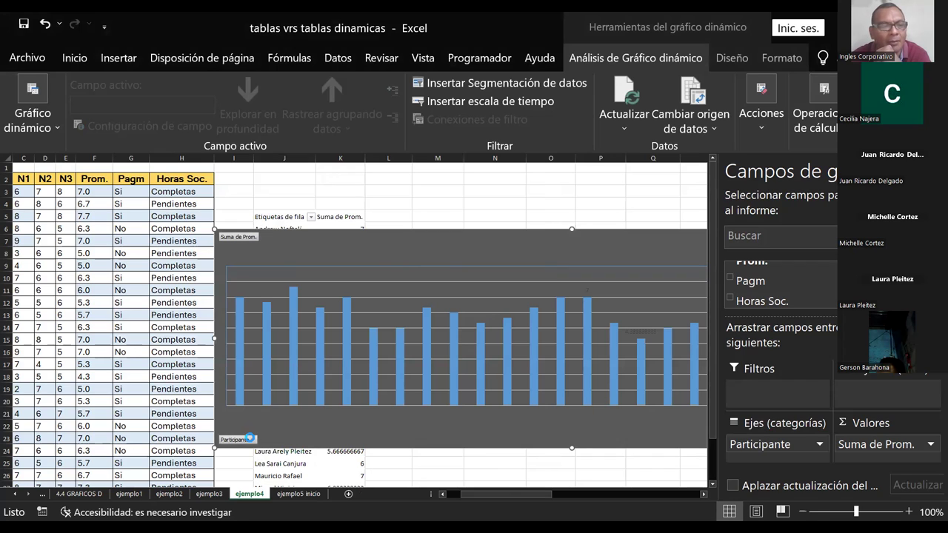
pyautogui.click(45, 342)
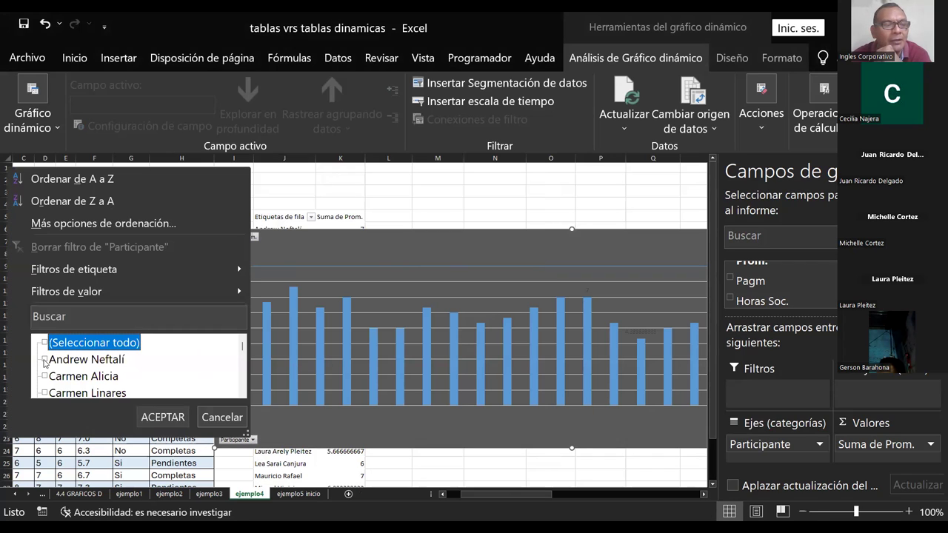
pyautogui.click(44, 359)
pyautogui.click(44, 377)
pyautogui.click(44, 392)
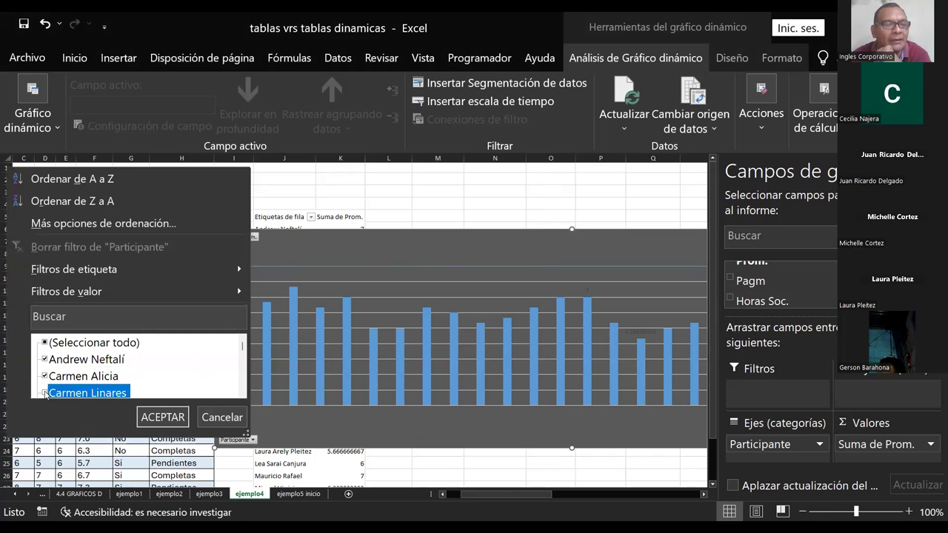
pyautogui.click(145, 418)
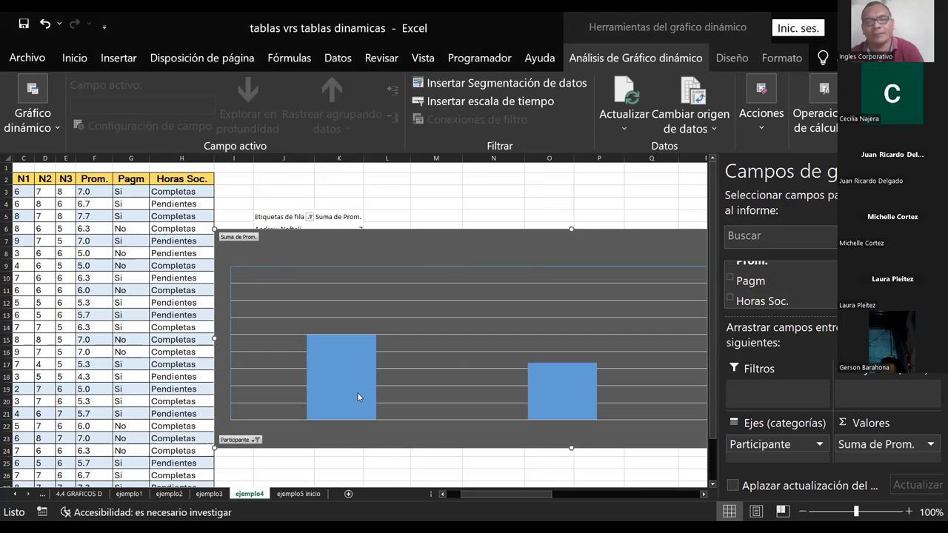
# Step: Shrink the PivotChart and position it over columns K–Q, right of the pivot table
pyautogui.click(571, 253)
pyautogui.moveTo(482, 253); pyautogui.dragTo(393, 258)
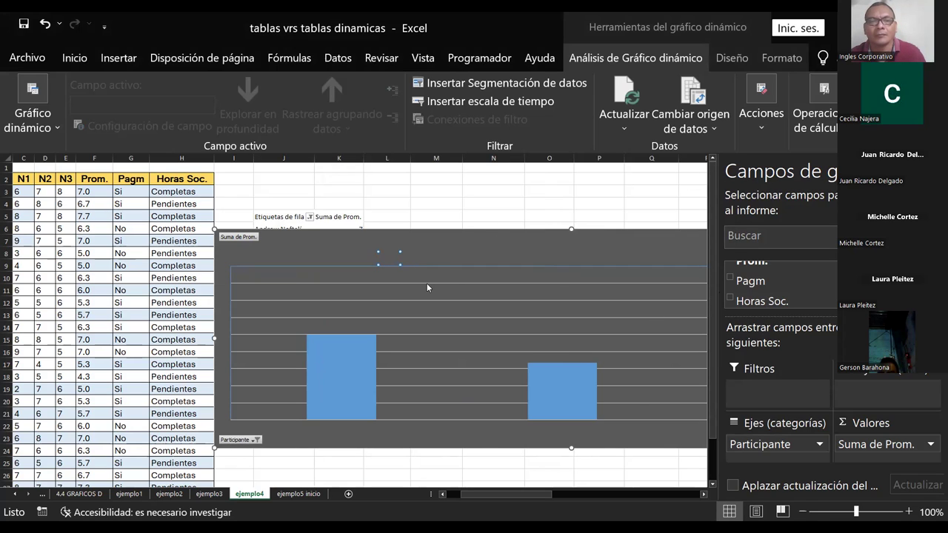
pyautogui.moveTo(442, 227)
pyautogui.mouseDown()
pyautogui.moveTo(211, 227)
pyautogui.moveTo(290, 227)
pyautogui.mouseUp()
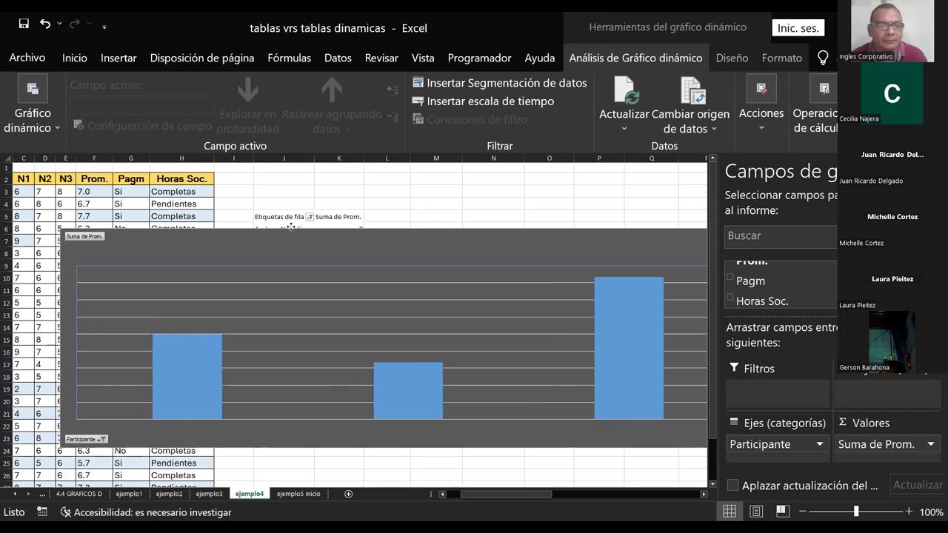
pyautogui.moveTo(61, 338); pyautogui.dragTo(226, 338)
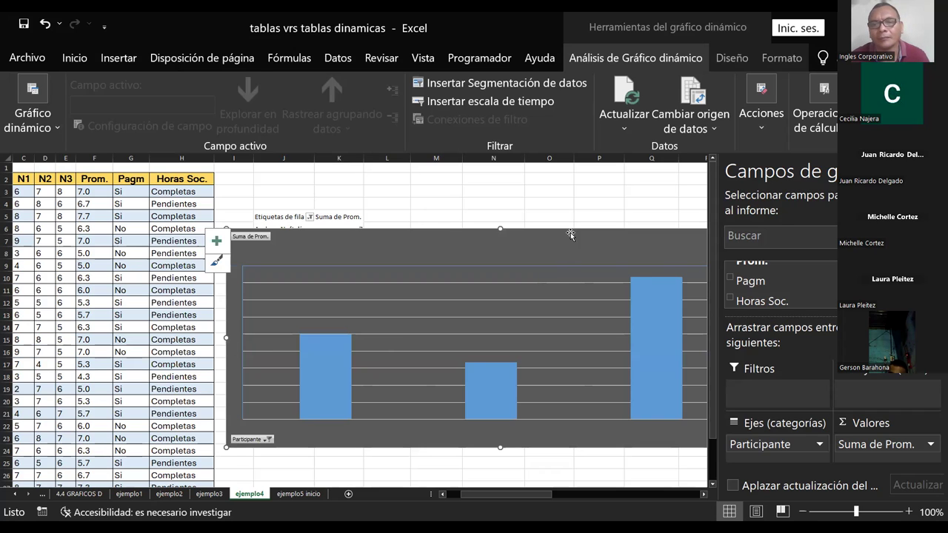
pyautogui.moveTo(570, 235); pyautogui.dragTo(437, 245)
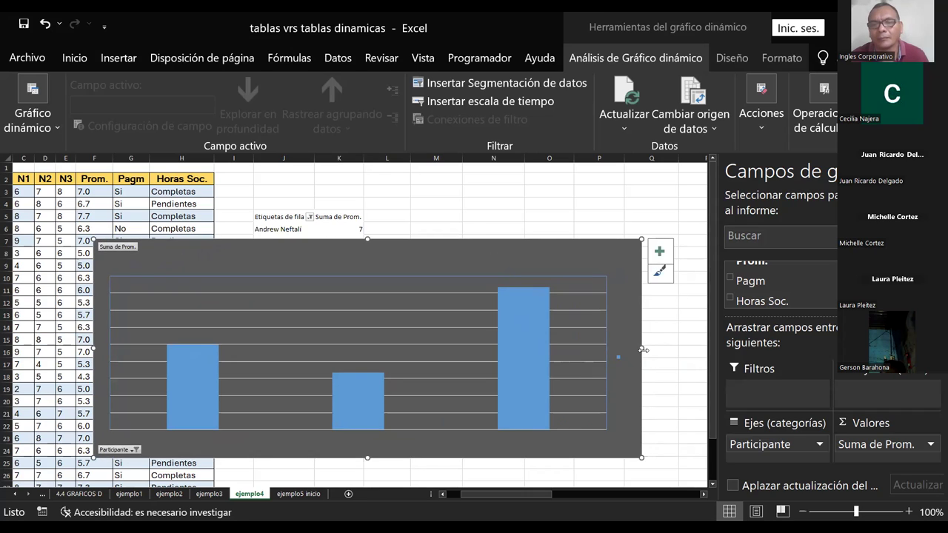
pyautogui.moveTo(643, 350); pyautogui.dragTo(424, 392)
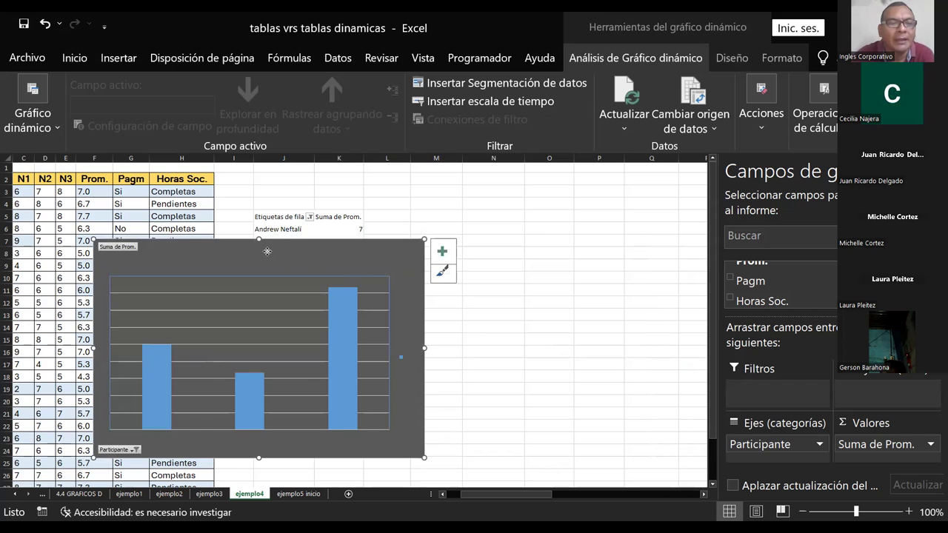
pyautogui.moveTo(267, 251); pyautogui.dragTo(481, 279)
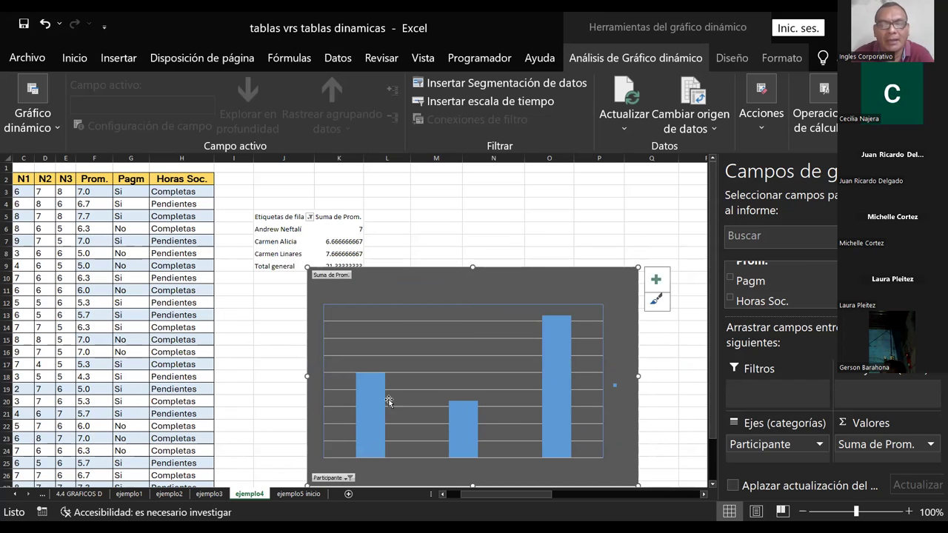
pyautogui.moveTo(413, 289); pyautogui.dragTo(415, 264)
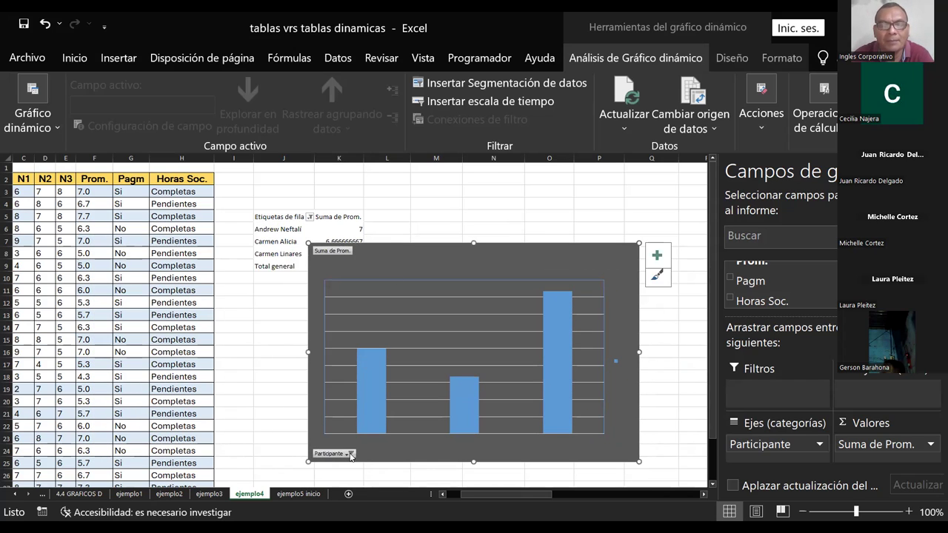
pyautogui.click(346, 454)
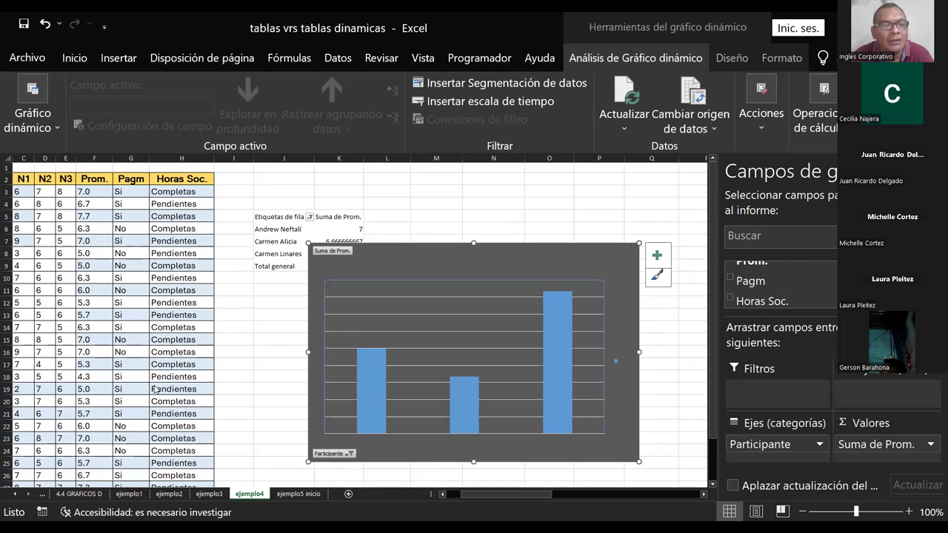
# Step: Re-check Seleccionar todo in the Participante filter to restore all participants, then deselect the chart
pyautogui.click(140, 361)
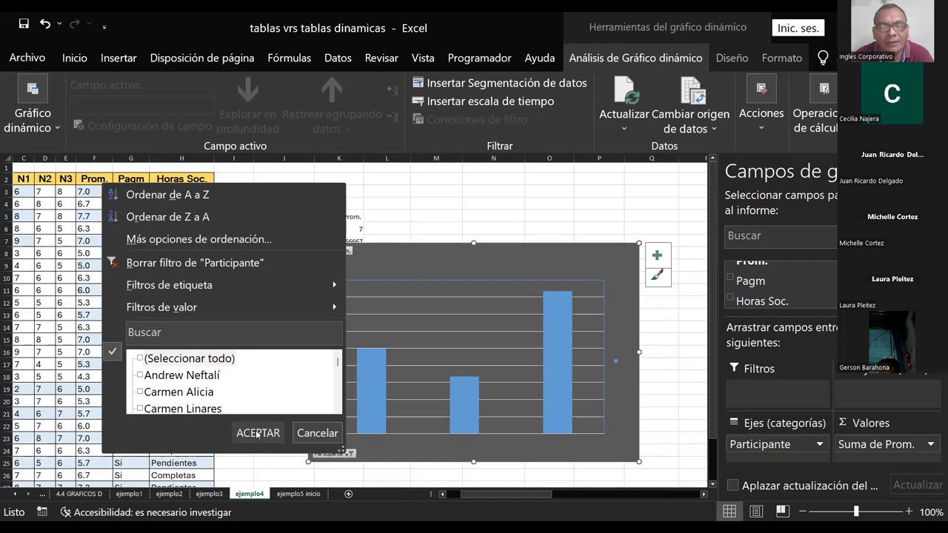
pyautogui.click(140, 375)
pyautogui.click(140, 359)
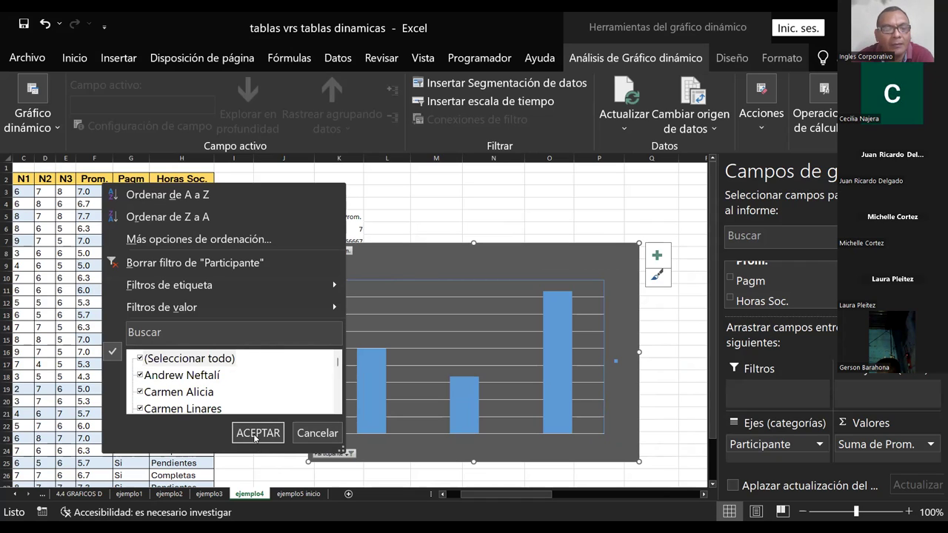
pyautogui.press('Return')
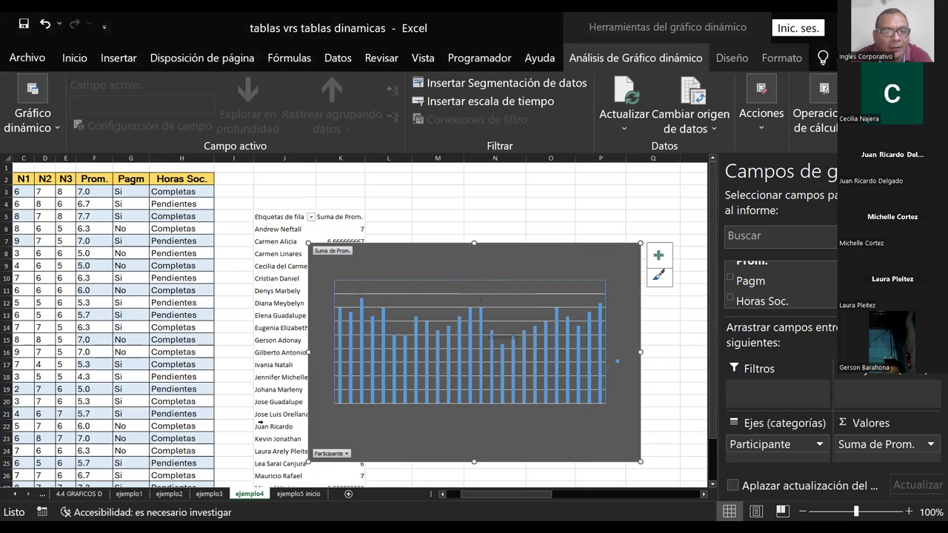
pyautogui.click(182, 377)
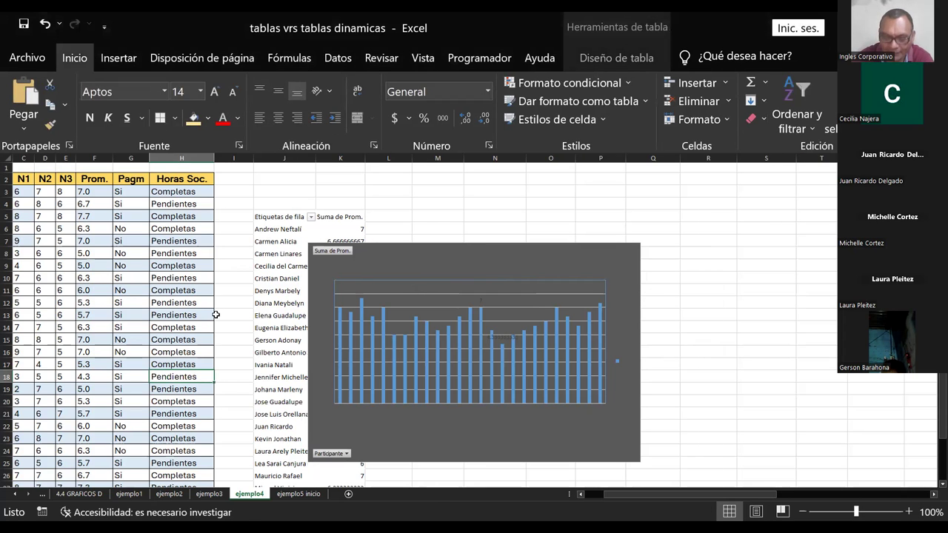
# Step: Drag-select the range A2:H12, from the header row to the tenth participant
pyautogui.press('Left')
pyautogui.press('Left')
pyautogui.press('Left')
pyautogui.press('Left')
pyautogui.press('Left')
pyautogui.press('Left')
pyautogui.press('Left')
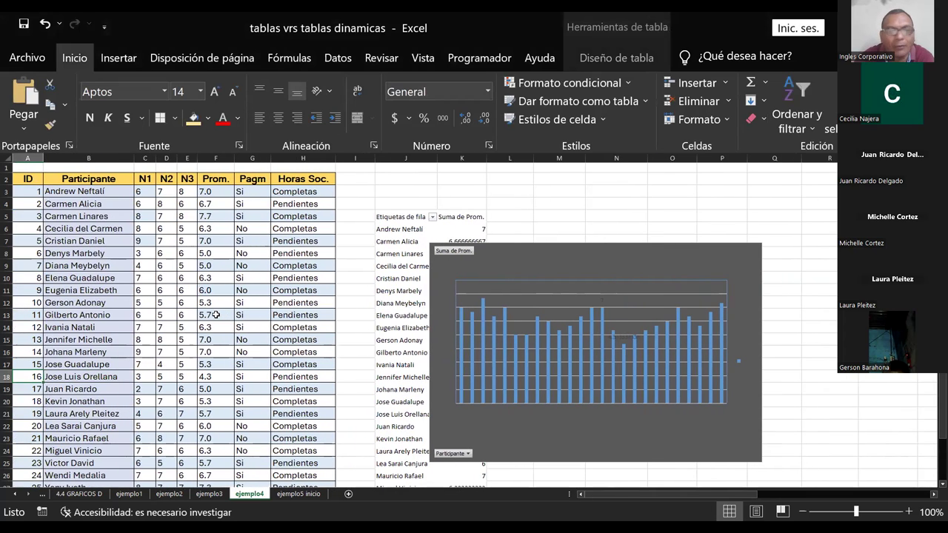
pyautogui.moveTo(20, 178)
pyautogui.mouseDown()
pyautogui.moveTo(328, 311)
pyautogui.moveTo(328, 340)
pyautogui.mouseUp()
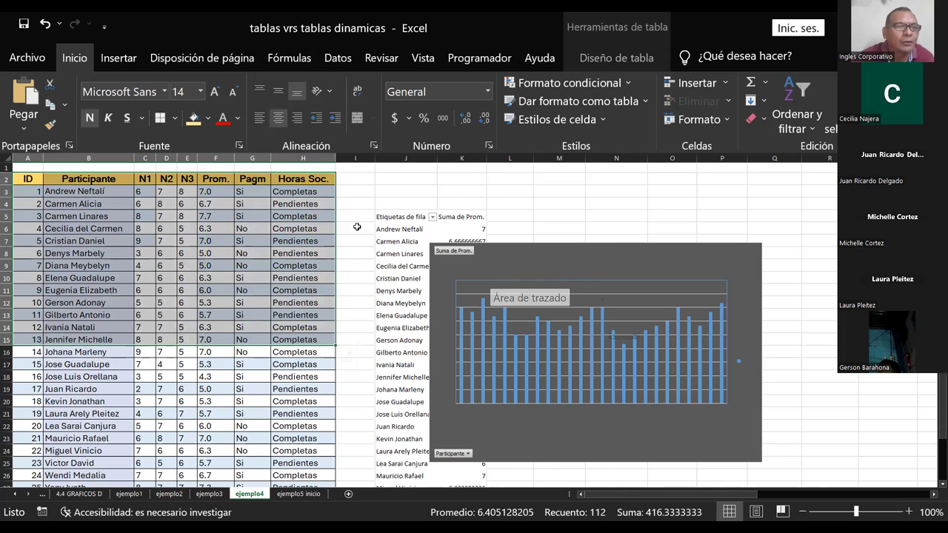
pyautogui.moveTo(26, 181); pyautogui.dragTo(316, 299)
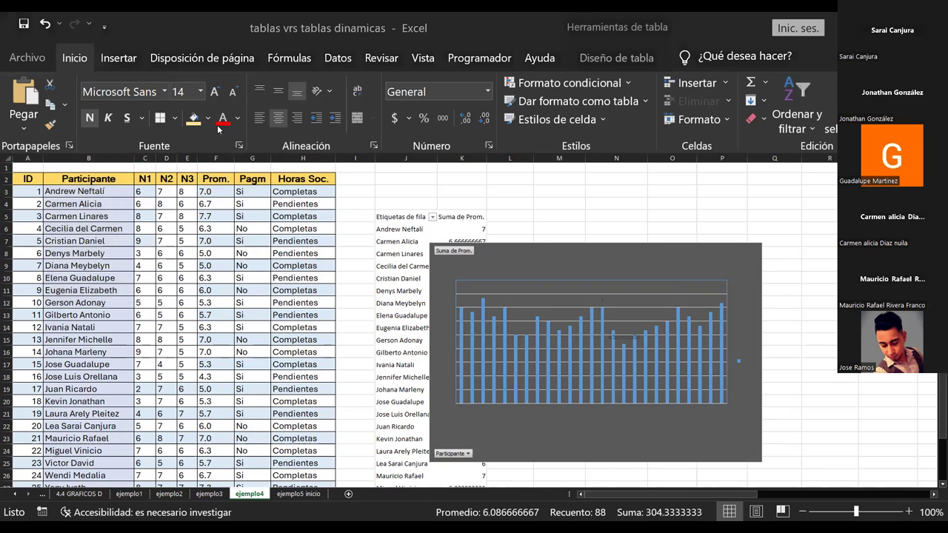
pyautogui.click(29, 178)
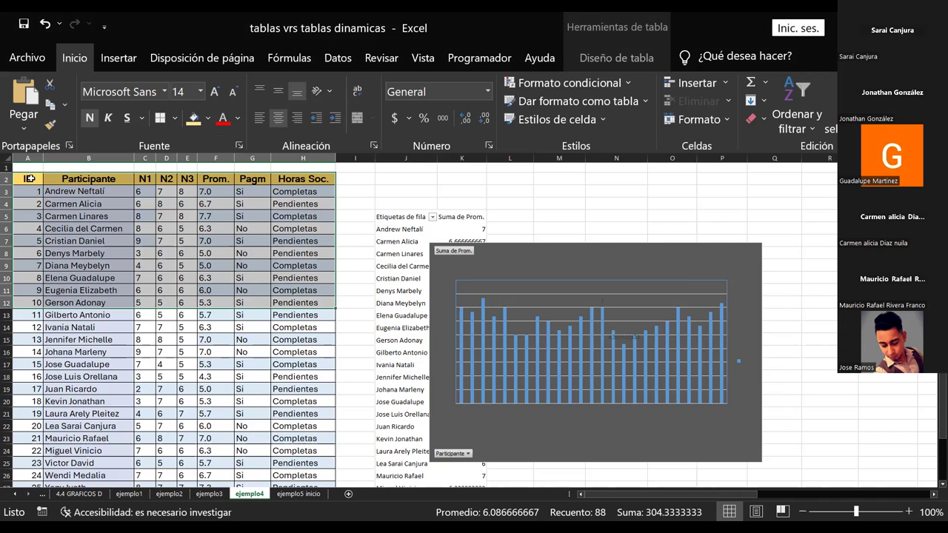